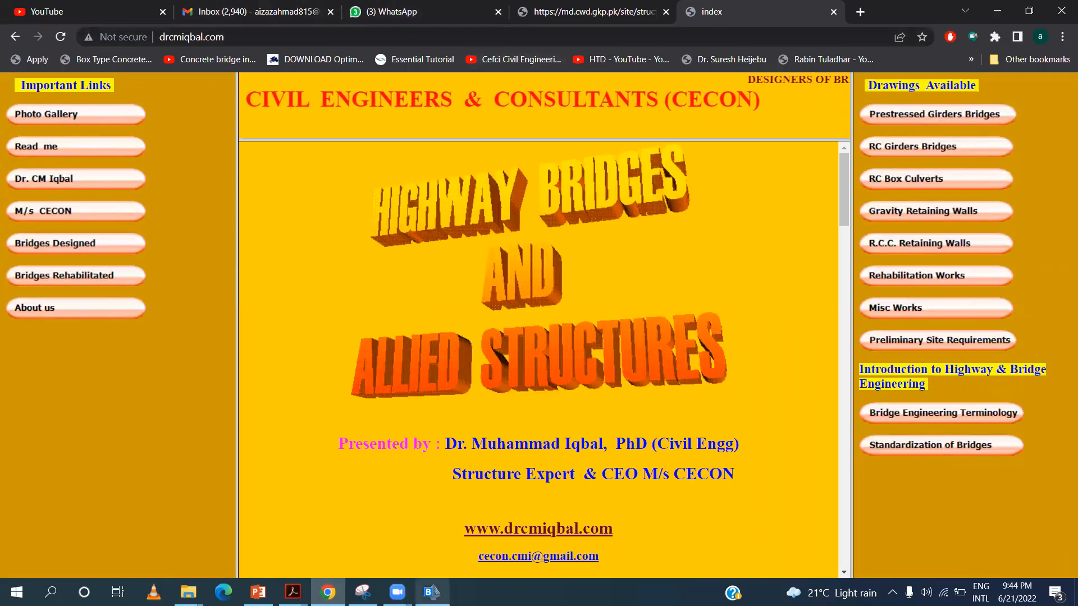
mouse_move(397, 593)
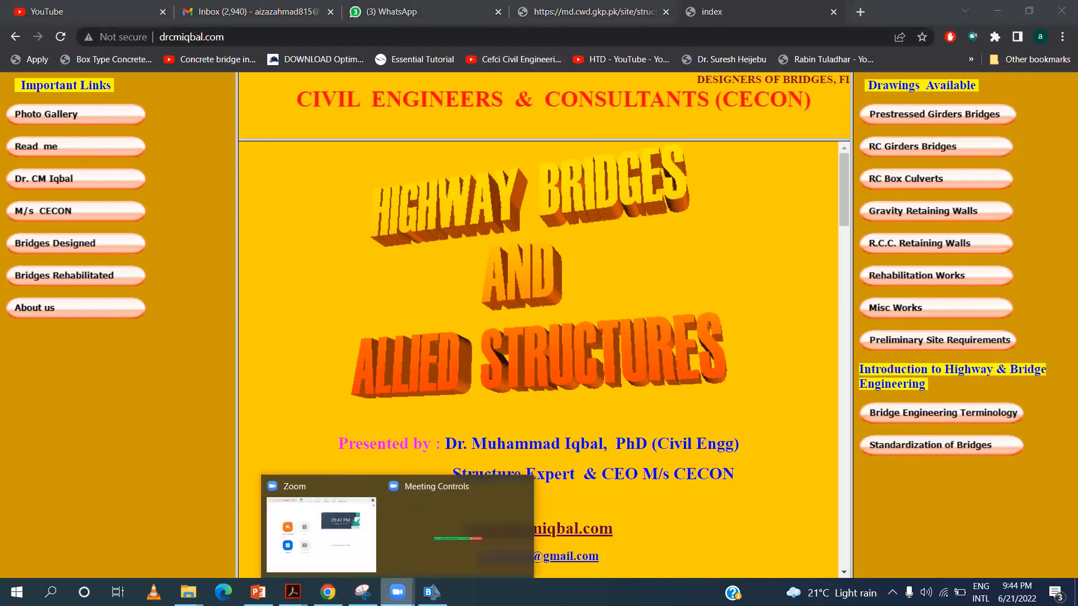
left_click(413, 559)
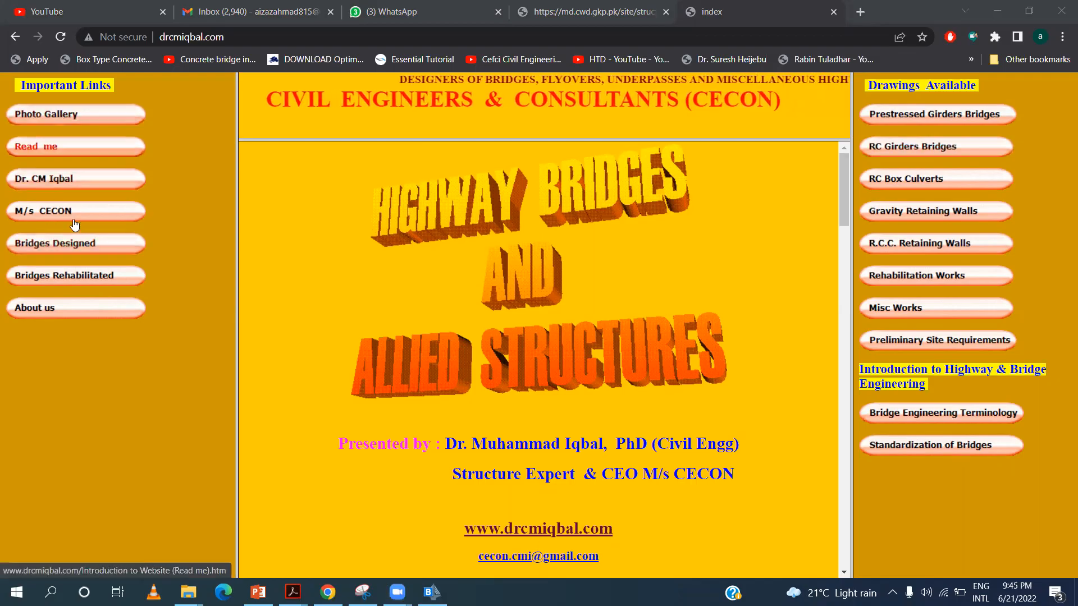
Open the Prestressed Girders Bridges drawings page and look through the standard span drawings it offers
left_click(972, 119)
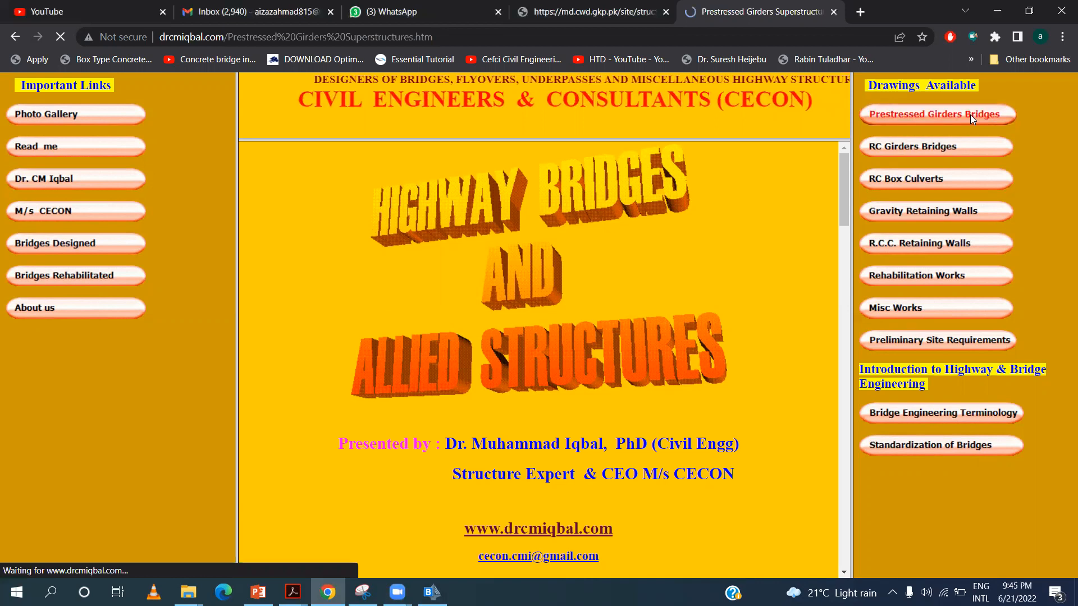
scroll(191, 362, "down", 2)
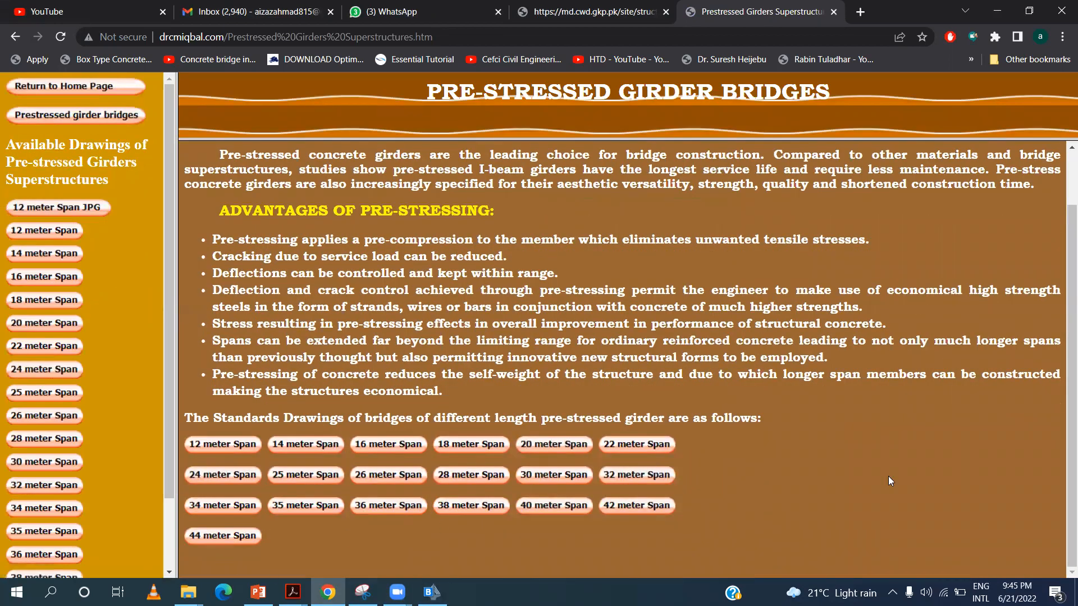
scroll(82, 455, "down", 1)
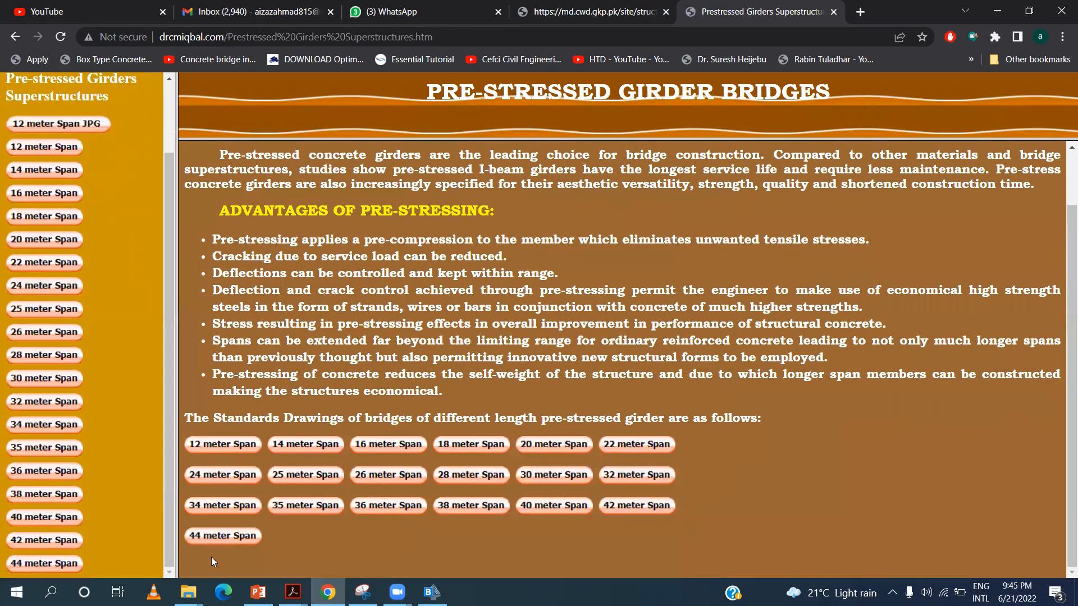
scroll(208, 557, "up", 1)
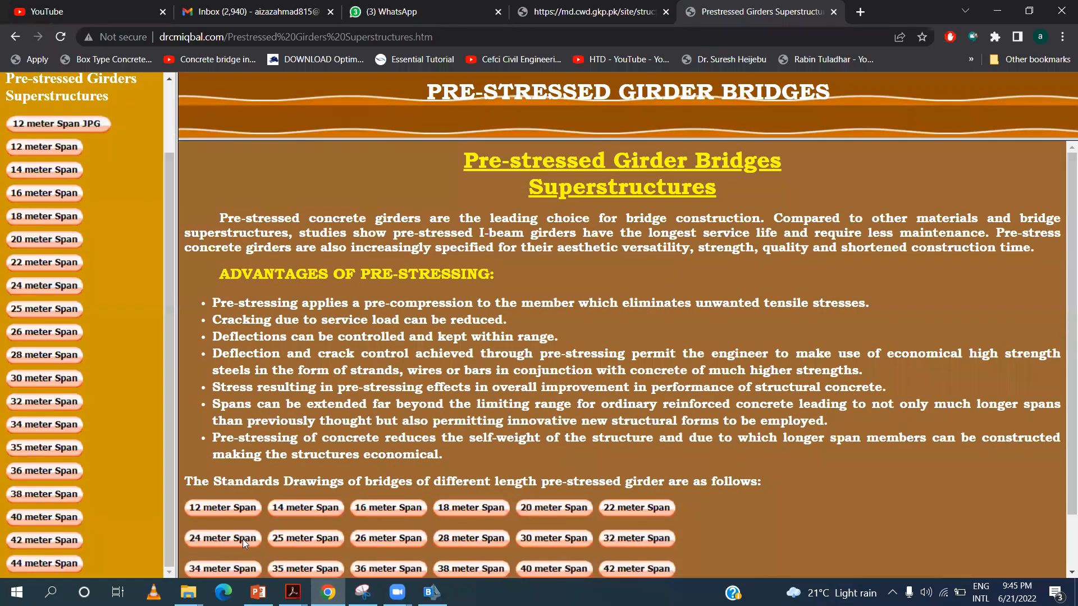
scroll(264, 505, "down", 1)
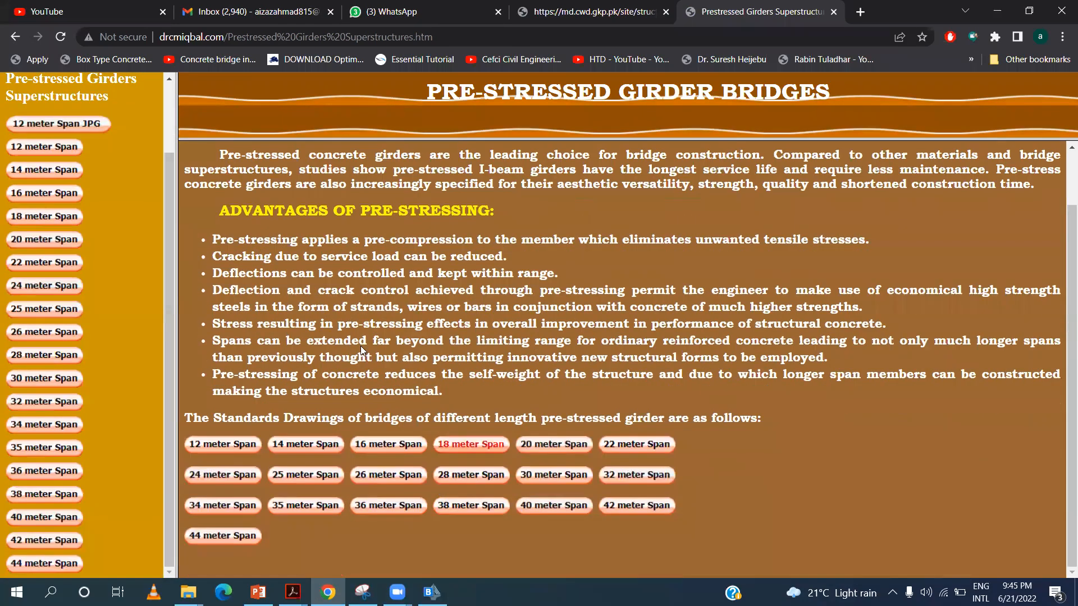
Request the 44 meter span drawing, dismiss its download details and return to the site's home page
left_click(231, 541)
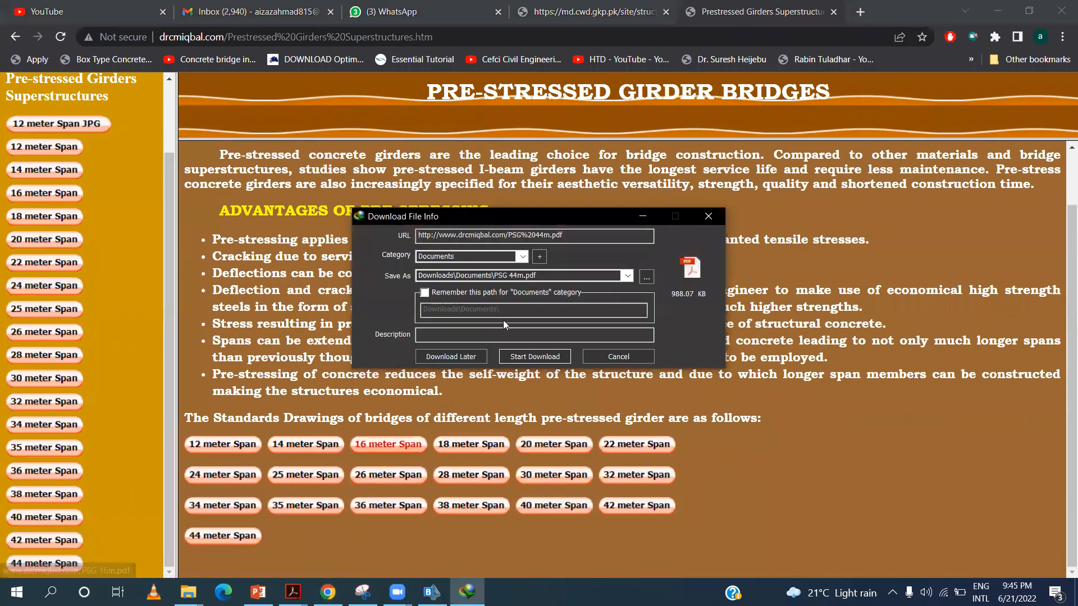
left_click(709, 219)
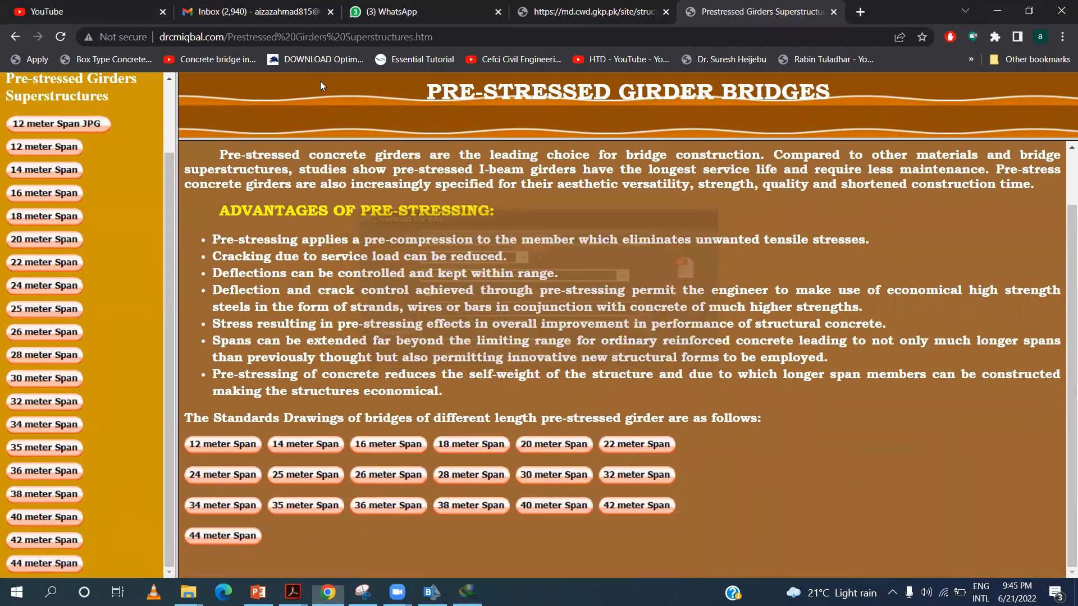
left_click(16, 36)
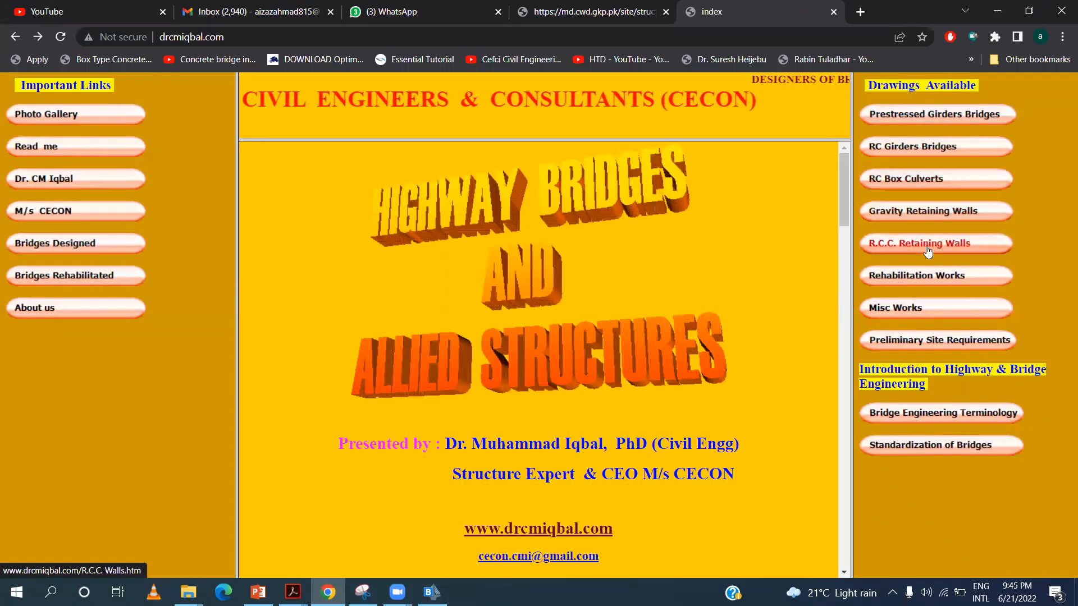
Open the RC Girders Bridges page and download the 11 meter span drawing as 11m RC Girder length.pdf
left_click(910, 147)
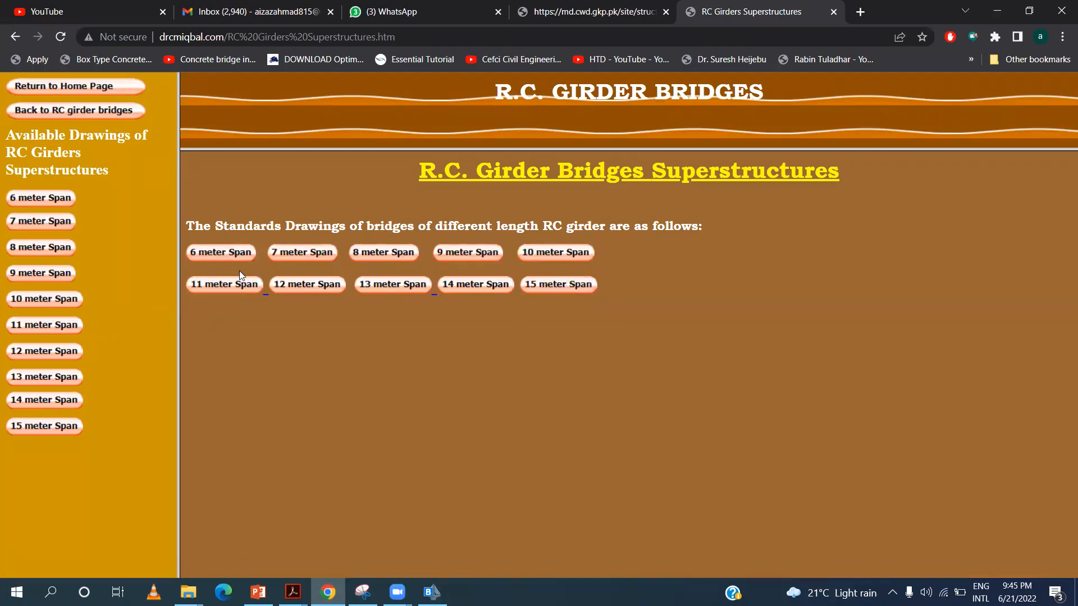
left_click(244, 285)
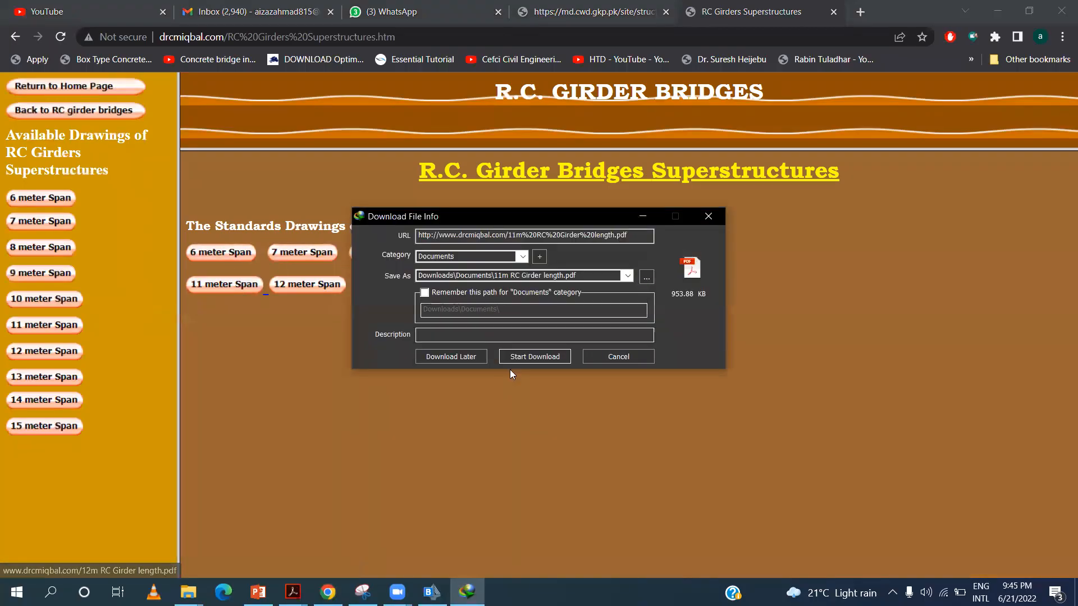
left_click(534, 356)
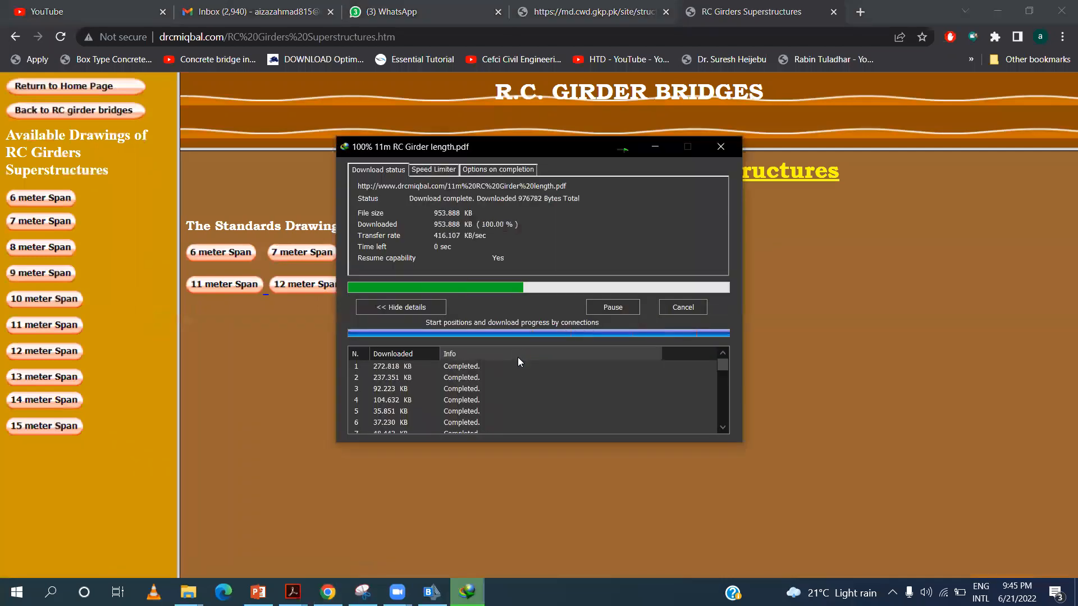
Bring up the Internet Download Manager window and dismiss its tip of the day
left_click(892, 593)
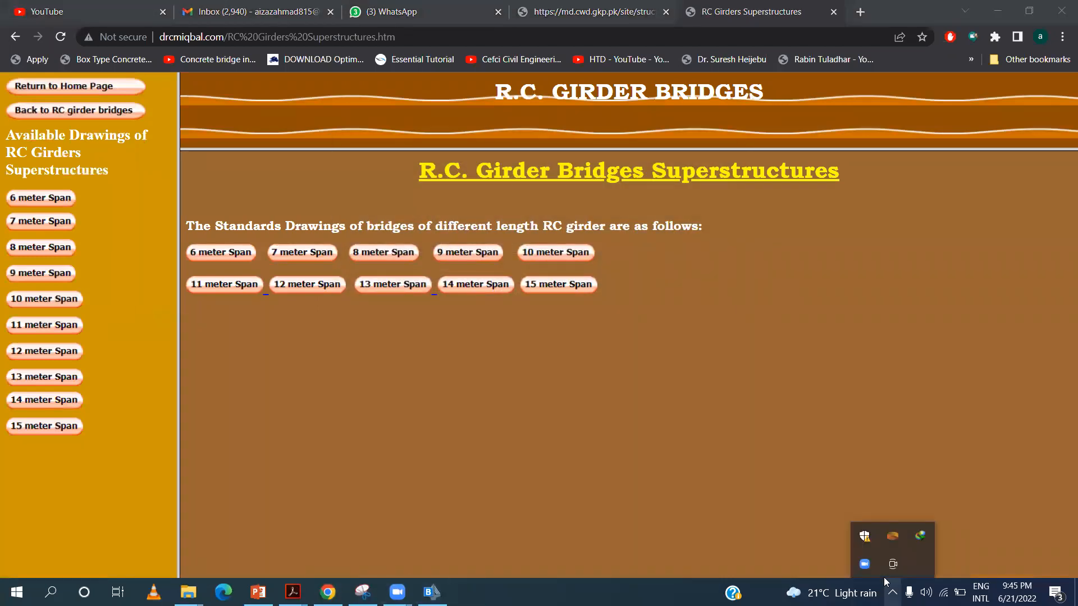
double_click(921, 536)
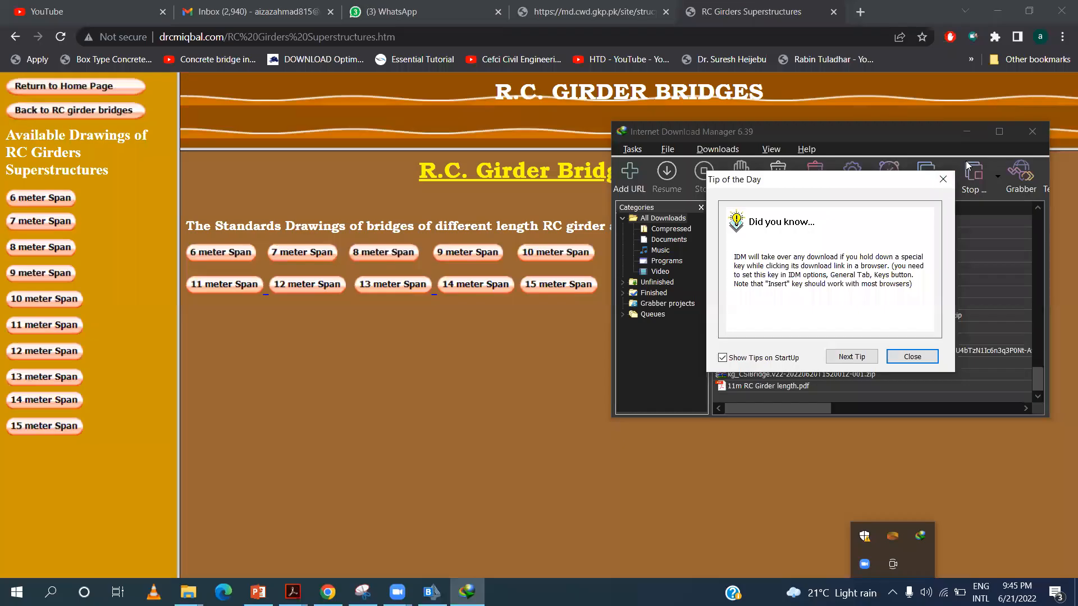
left_click(912, 357)
Try to open 11m RC Girder length.pdf in Adobe Acrobat and return to the download list
right_click(781, 392)
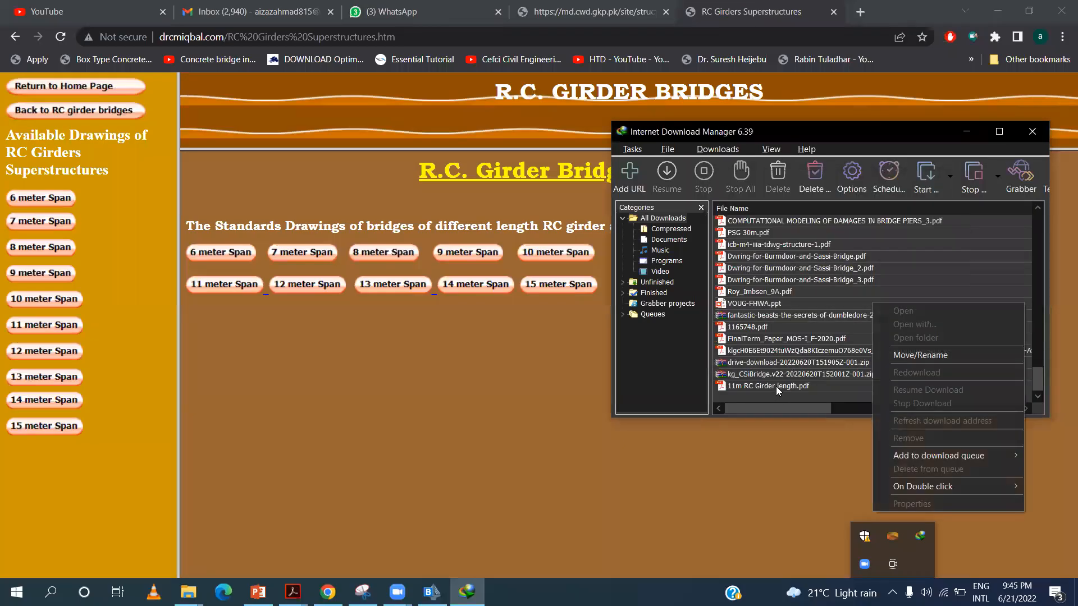
right_click(777, 387)
left_click(812, 186)
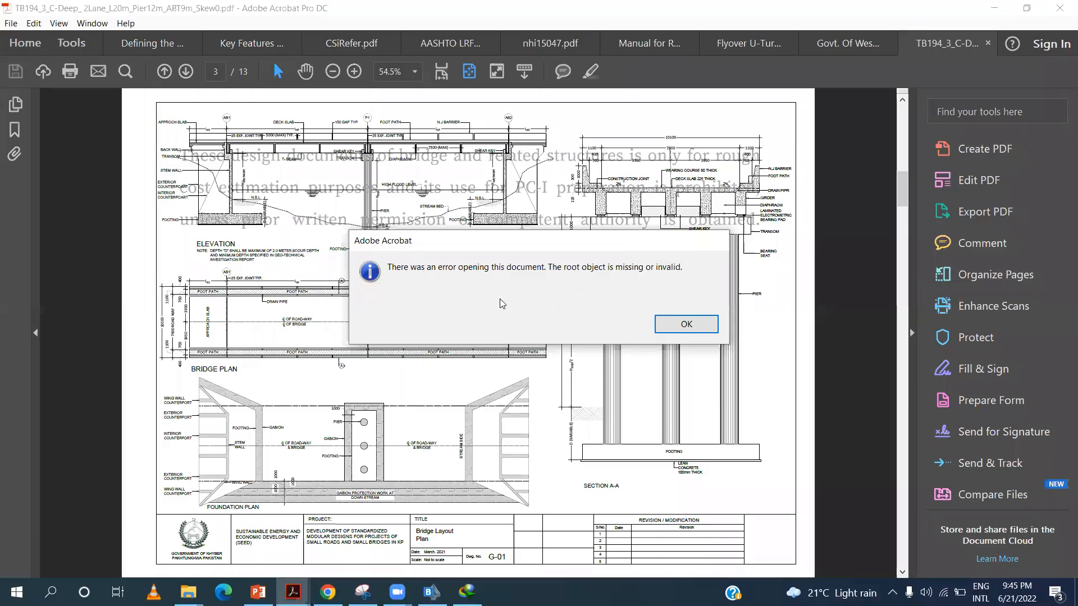
left_click(667, 322)
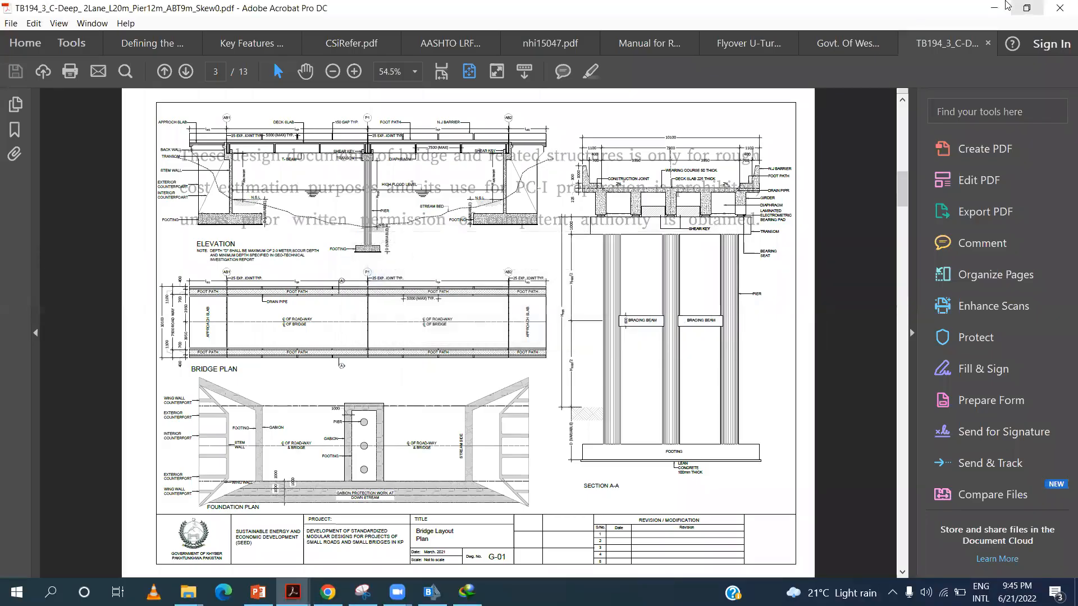
left_click(994, 8)
Open 11m RC Girder length.pdf with Microsoft Edge instead and maximize its window
right_click(820, 387)
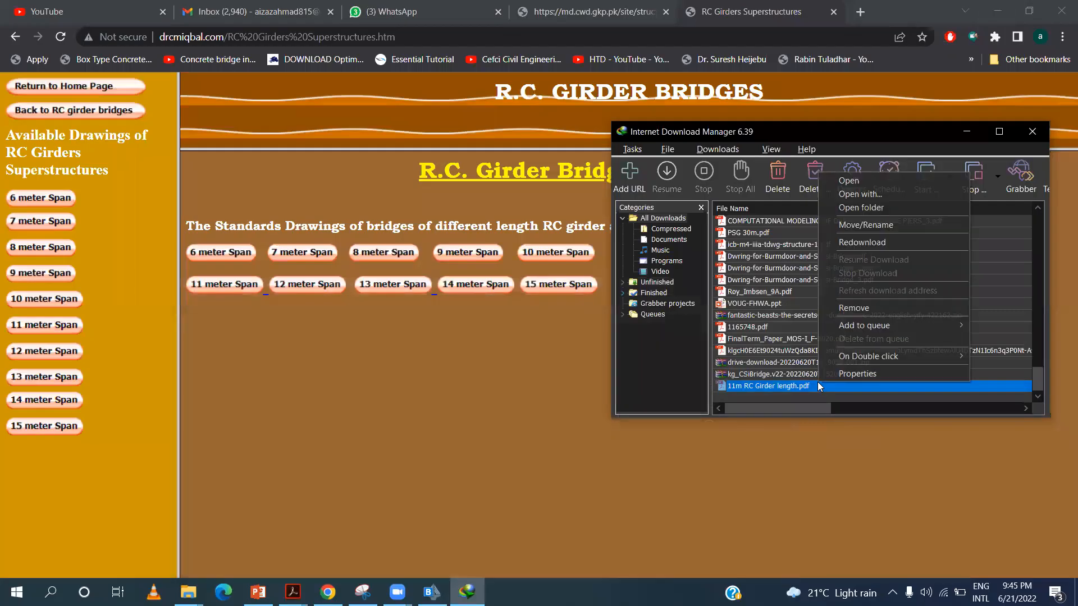
left_click(882, 195)
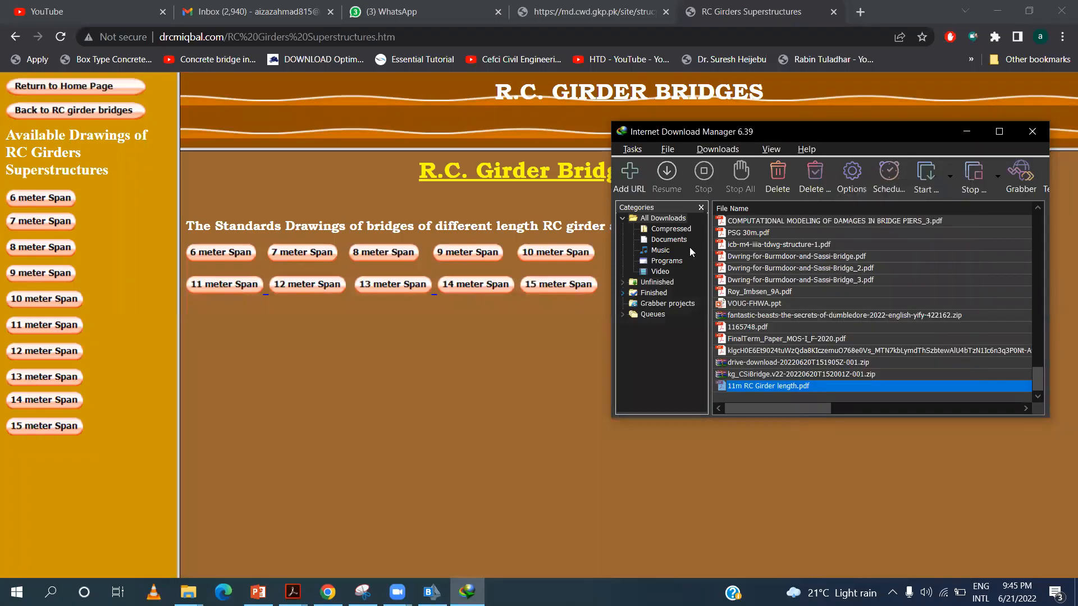
double_click(597, 295)
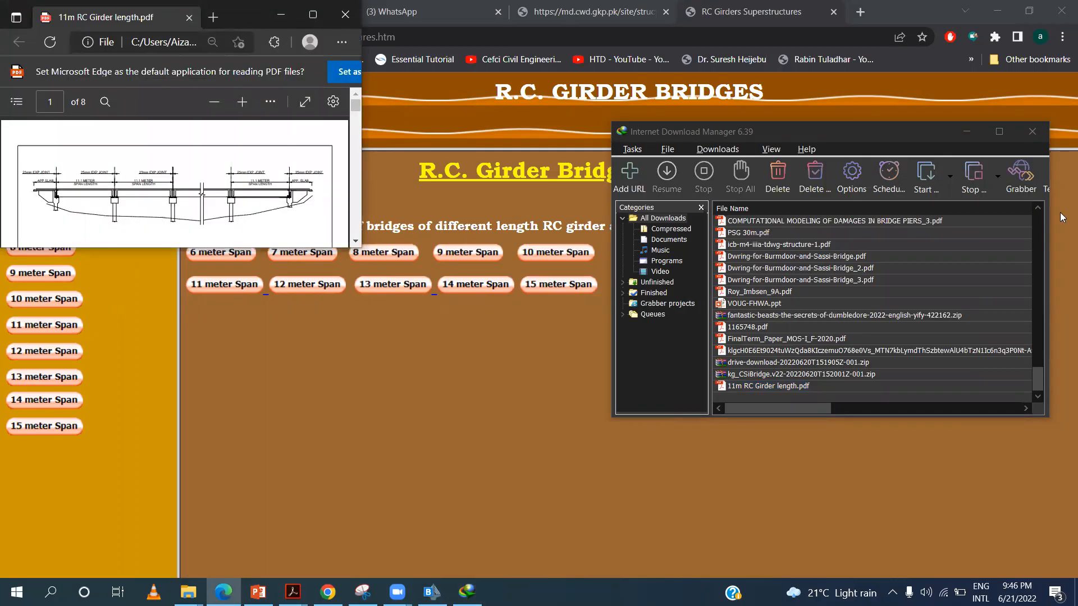
left_click(312, 15)
Look through the 11 m RC girder bridge drawings, examining the girder, diaphragm, deck slab and approach slab reinforcement details
scroll(585, 345, "down", 2, "ctrl")
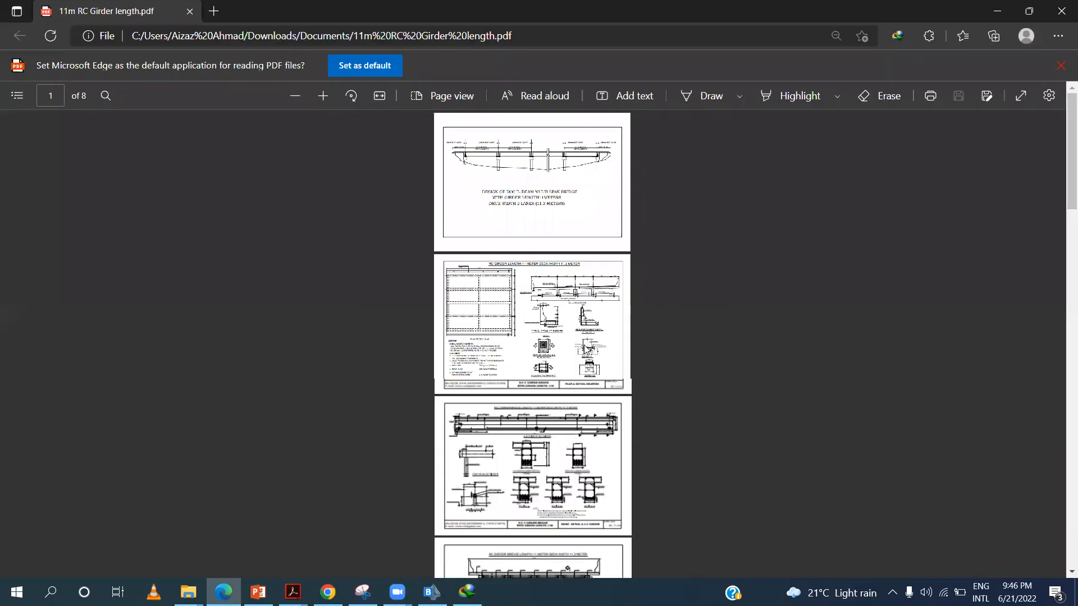
scroll(584, 348, "up", 3, "ctrl")
scroll(584, 351, "down", 5)
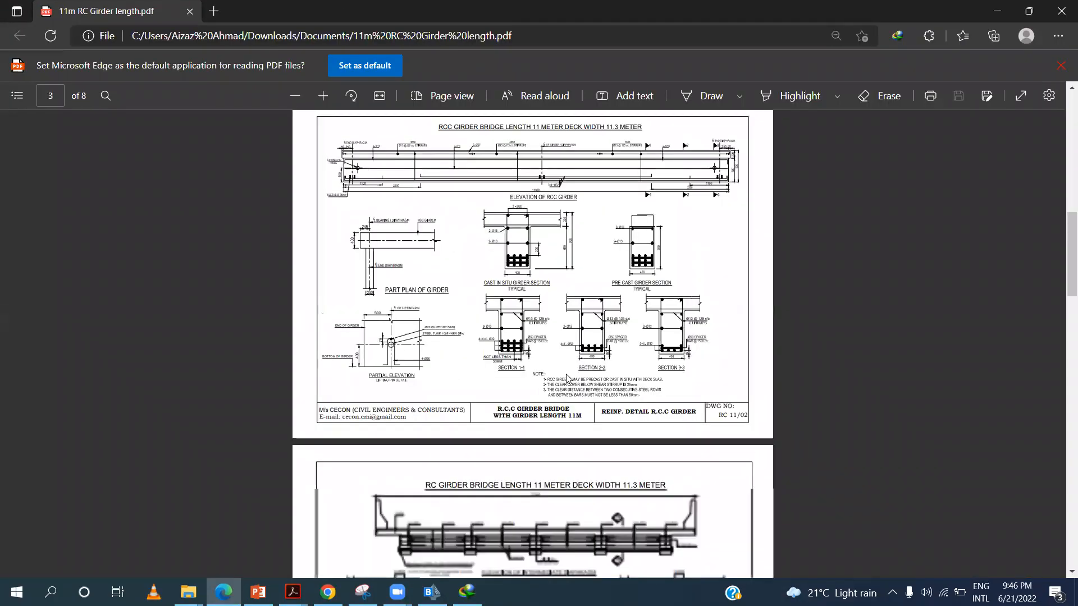
scroll(563, 388, "down", 4)
scroll(636, 296, "down", 4)
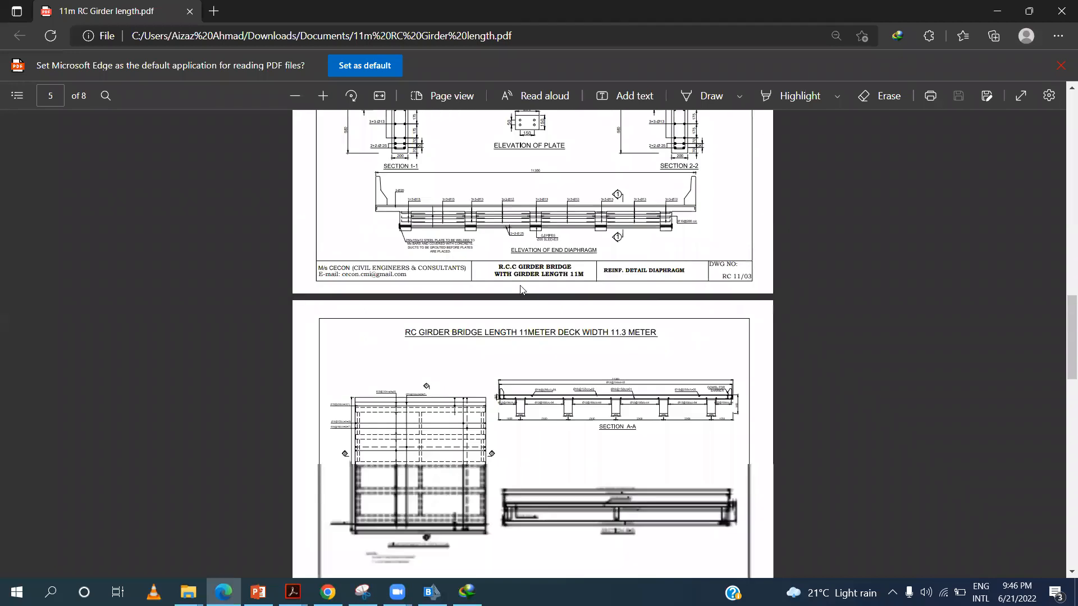
scroll(588, 288, "down", 7)
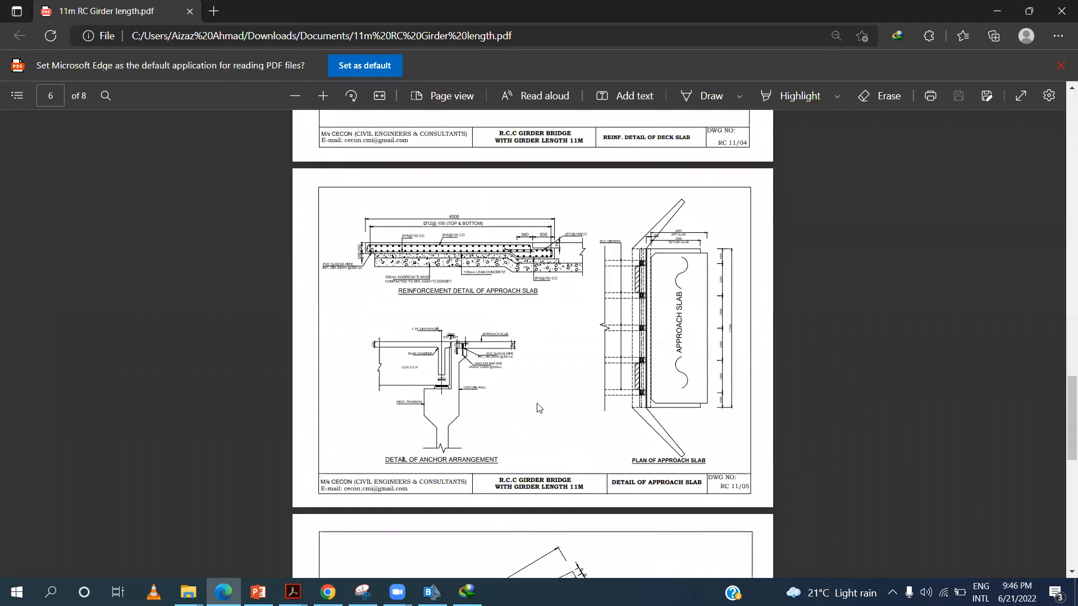
scroll(539, 410, "down", 4)
scroll(539, 410, "up", 3)
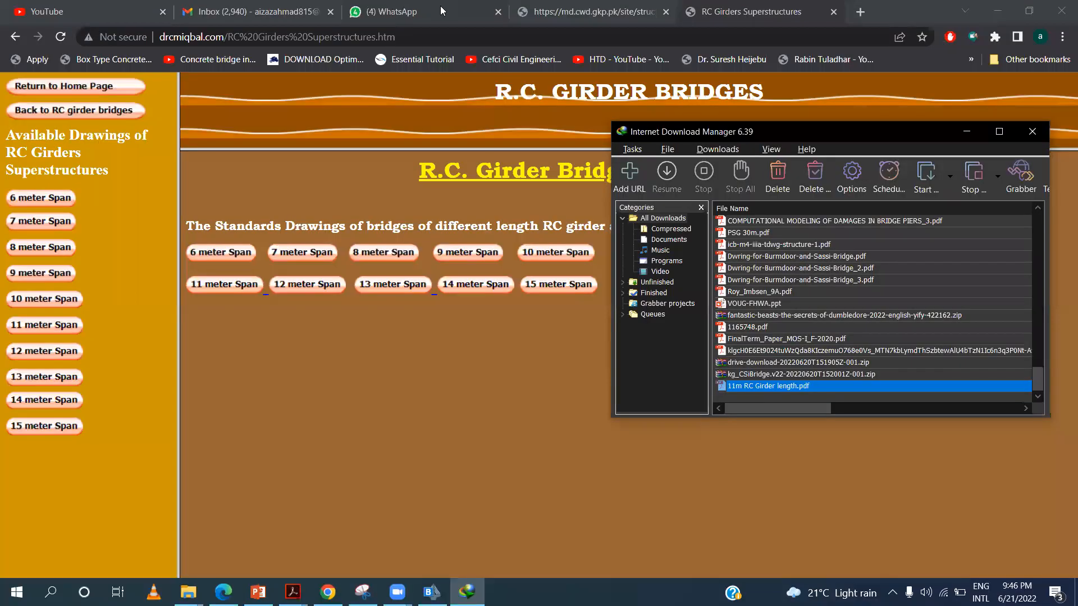
Close the WhatsApp page in Chrome and minimize the browser window
left_click(440, 11)
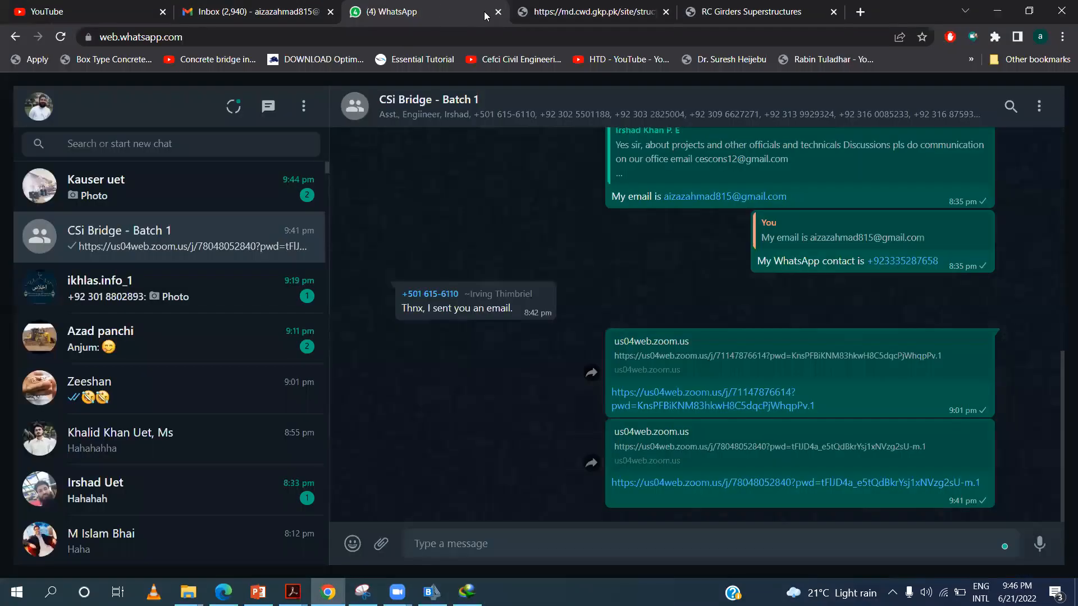
left_click(498, 12)
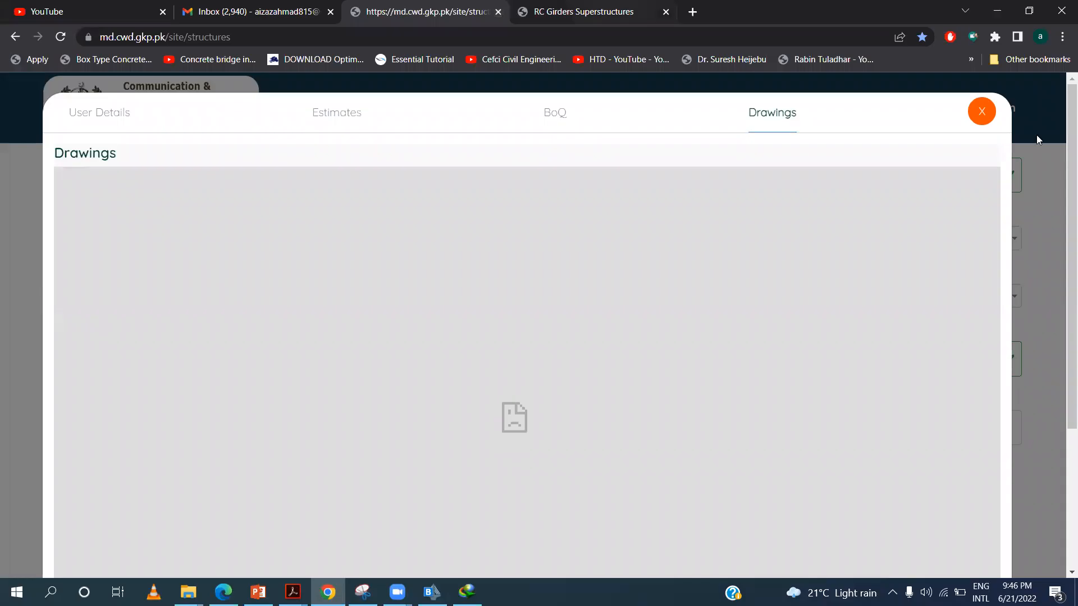
left_click(999, 10)
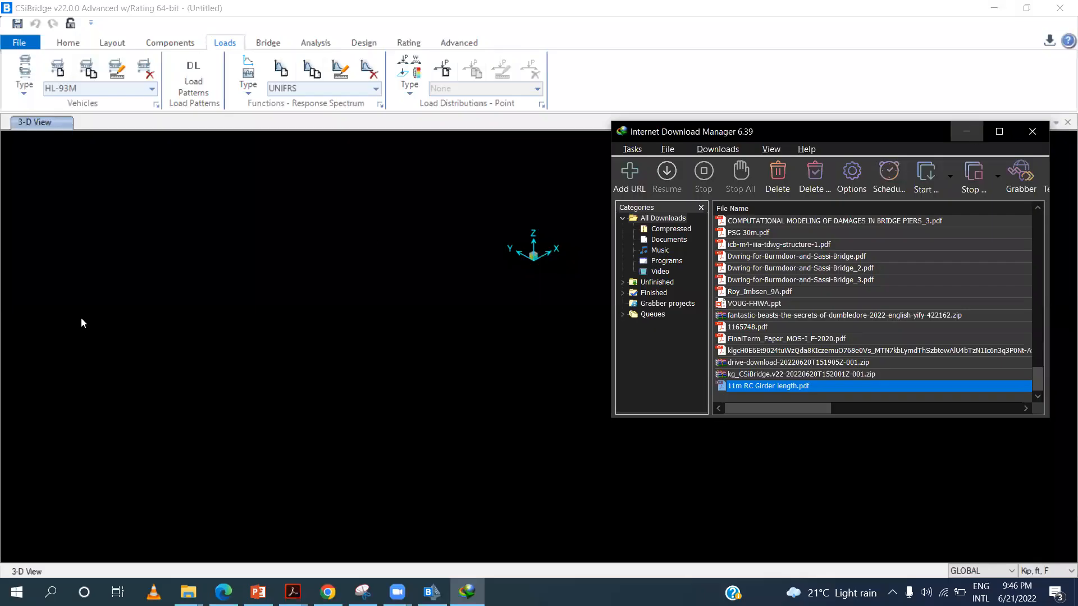
Switch to CSiBridge and start a new model to reach the model initialization and template options
left_click(15, 91)
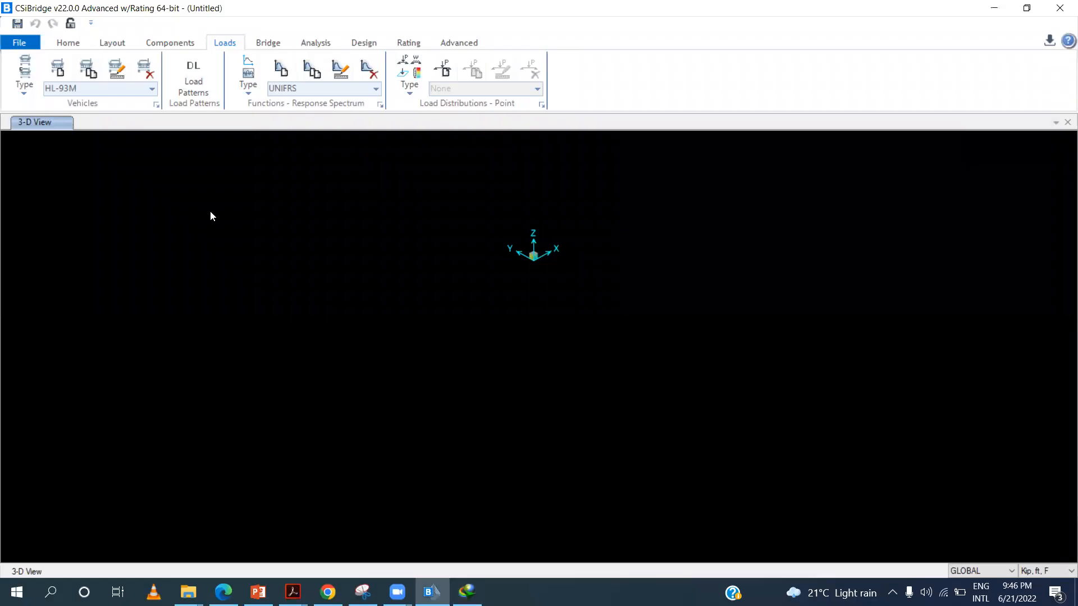
left_click(15, 44)
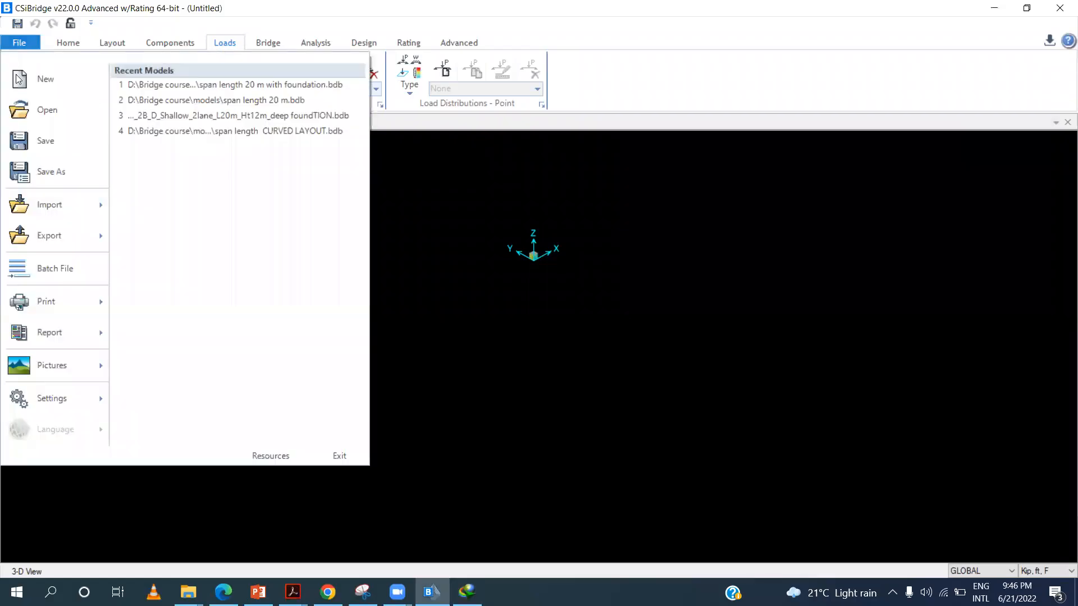
left_click(22, 77)
left_click(537, 349)
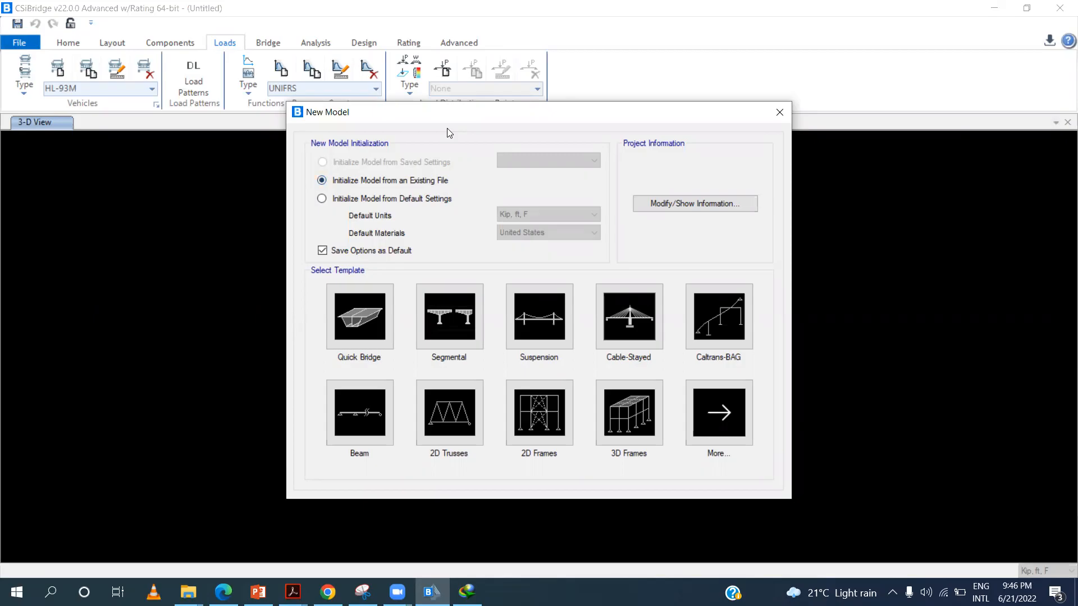
left_click(627, 133)
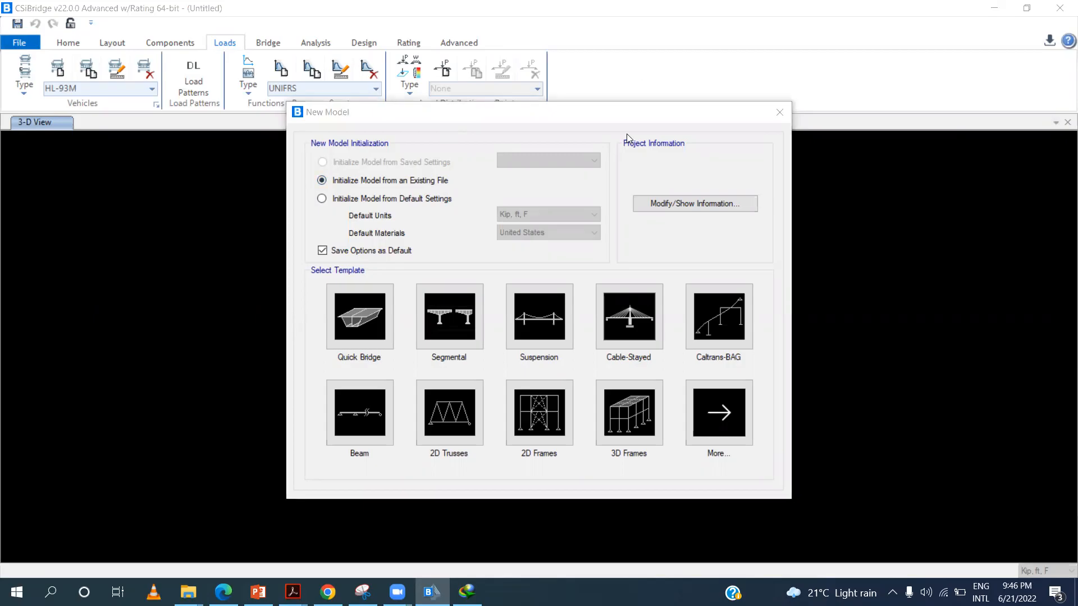
Initialize the new model from default settings with KN, m, C units and United States materials
left_click(400, 200)
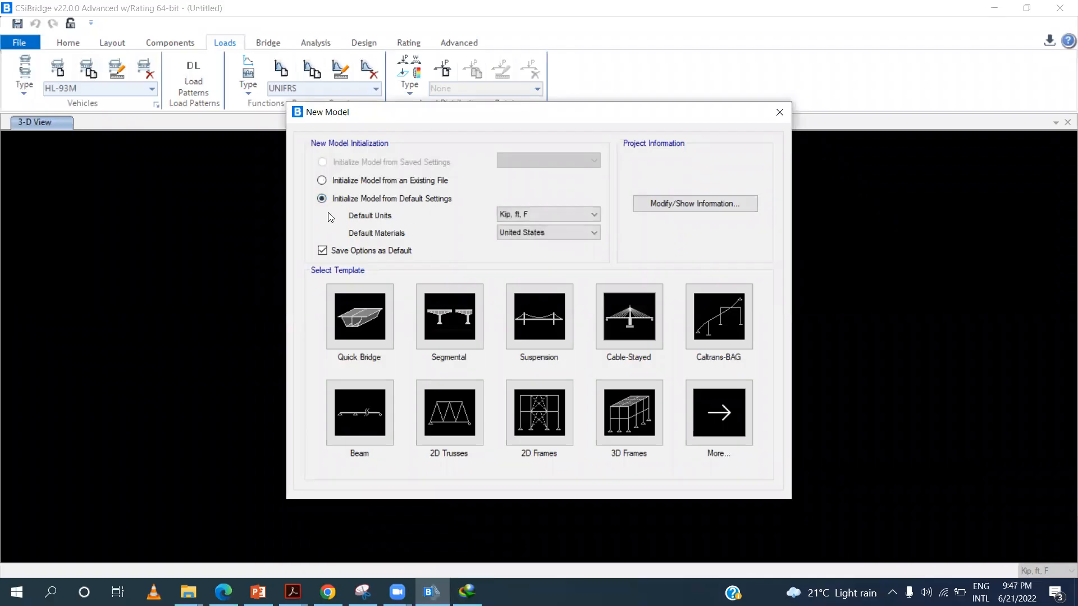
left_click(527, 218)
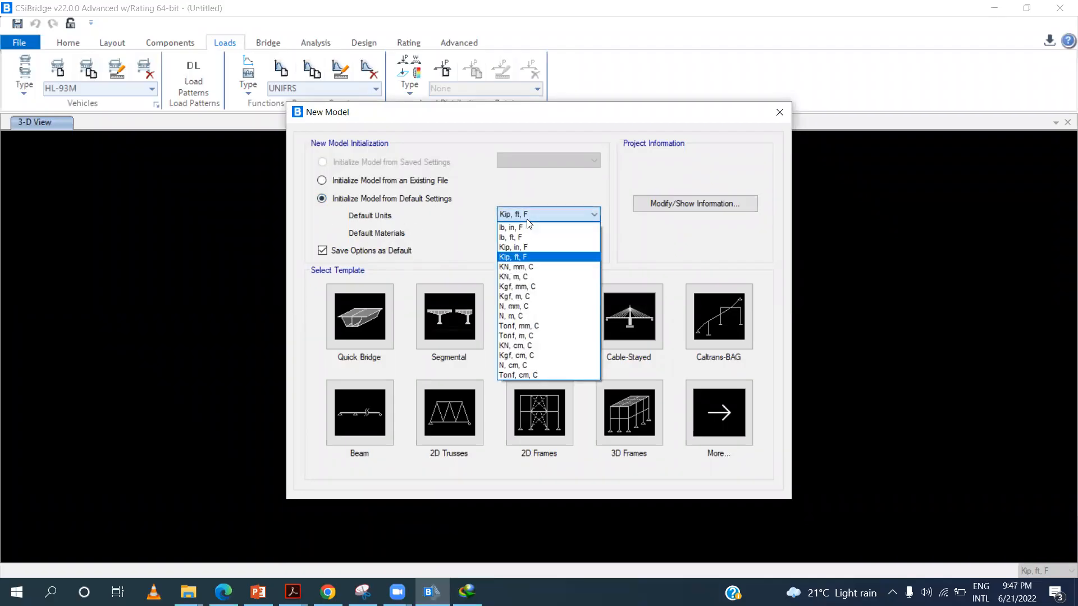
left_click(484, 212)
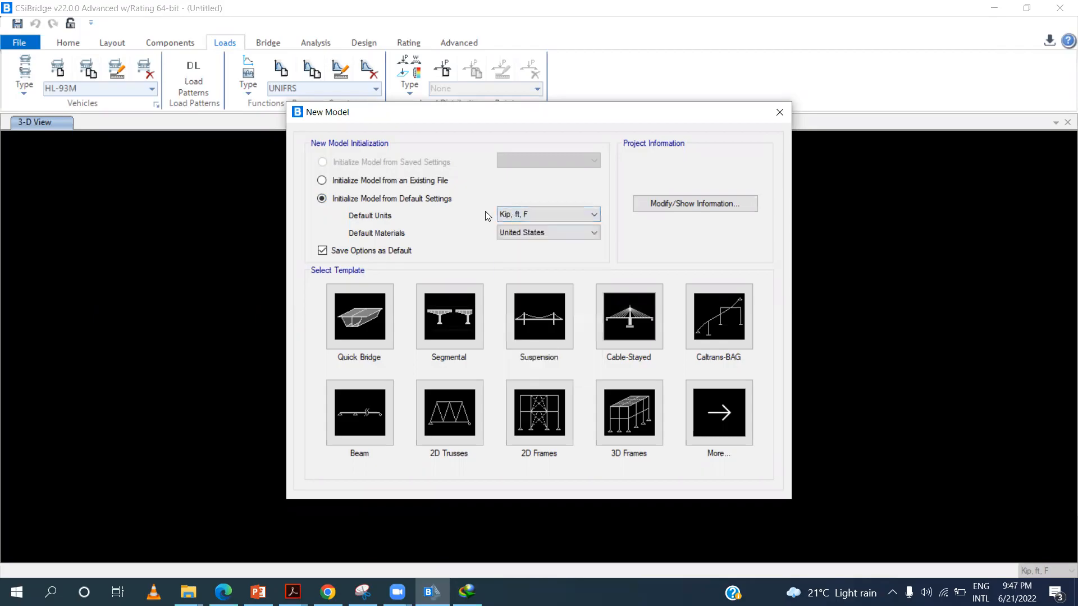
left_click(533, 216)
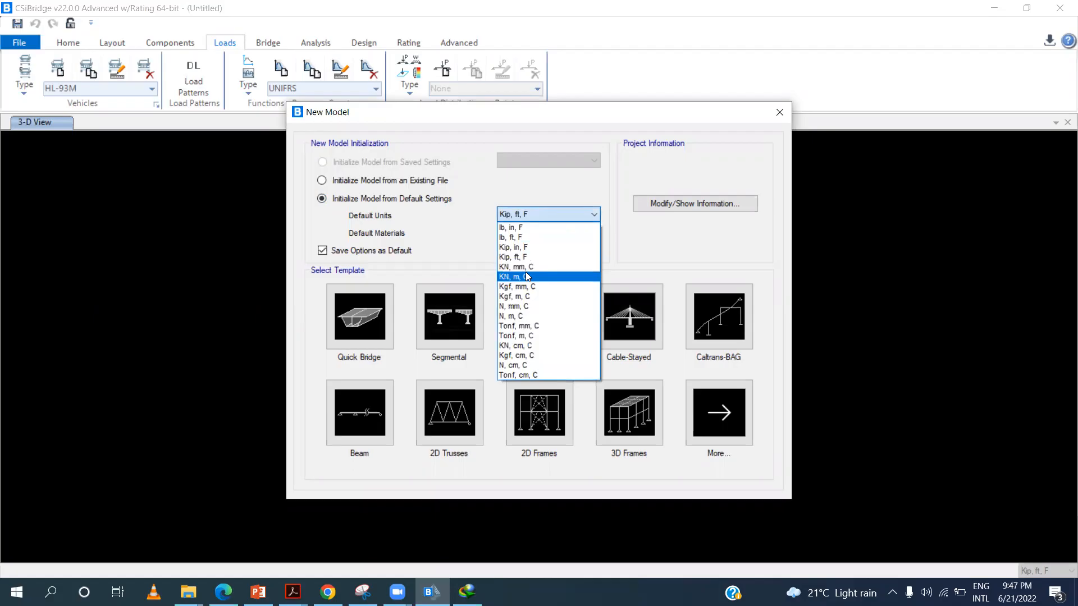
left_click(525, 275)
left_click(537, 234)
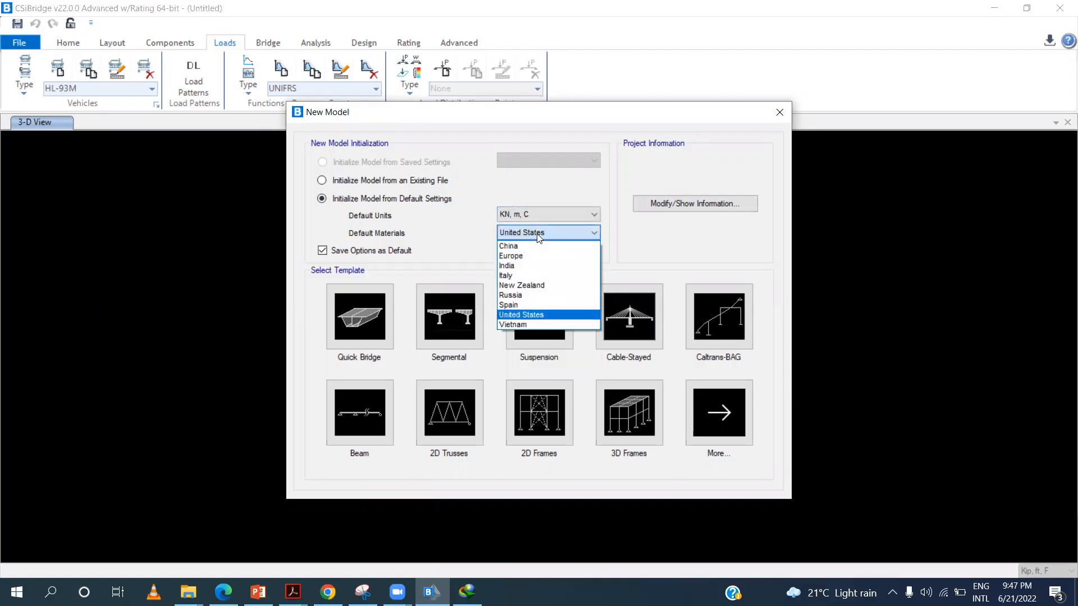
left_click(525, 313)
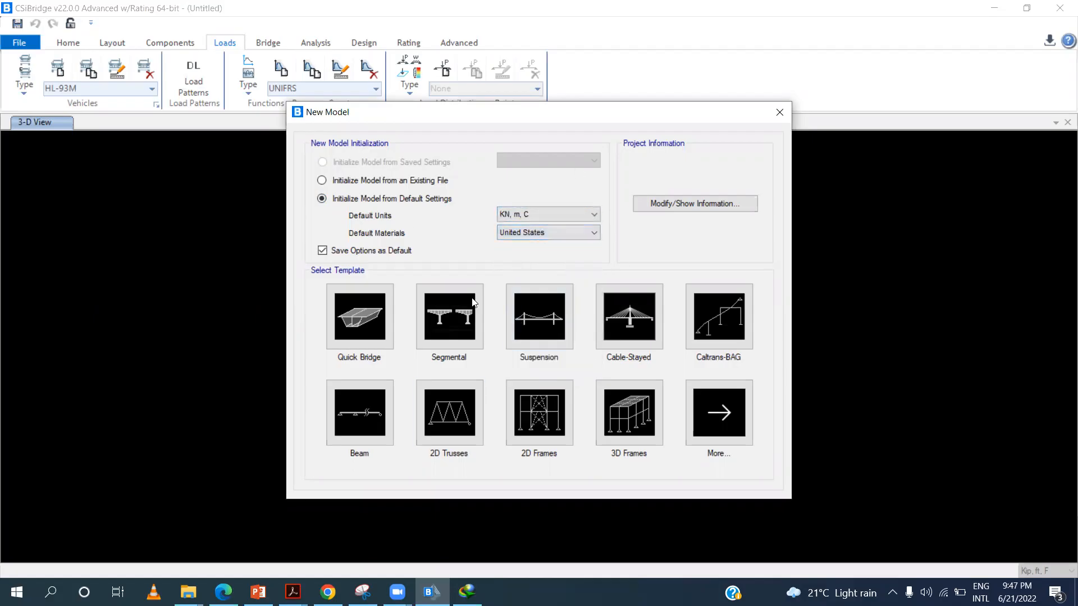
left_click(513, 232)
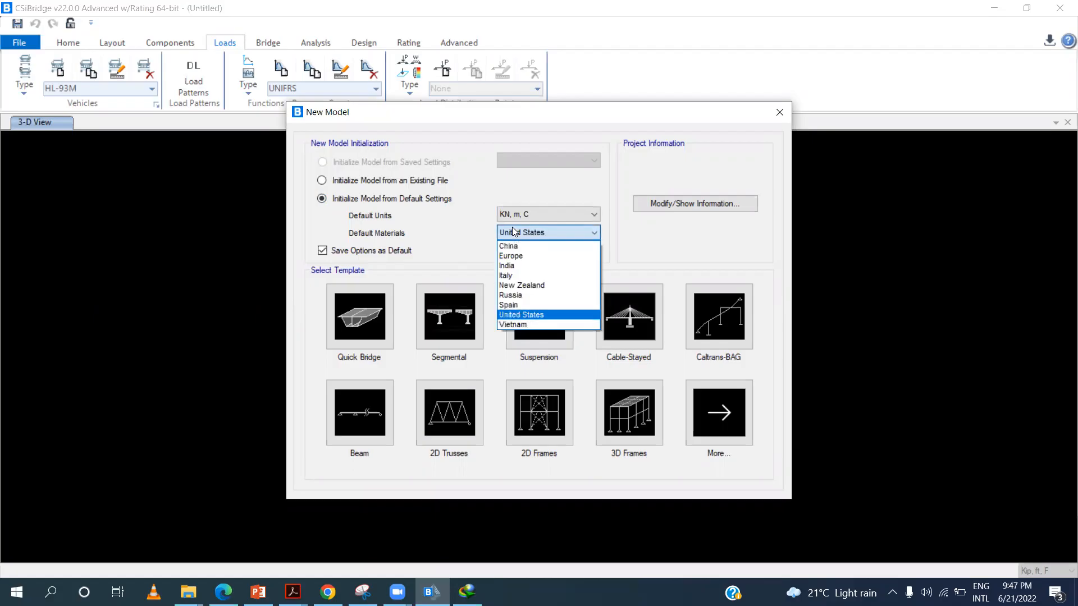
left_click(515, 318)
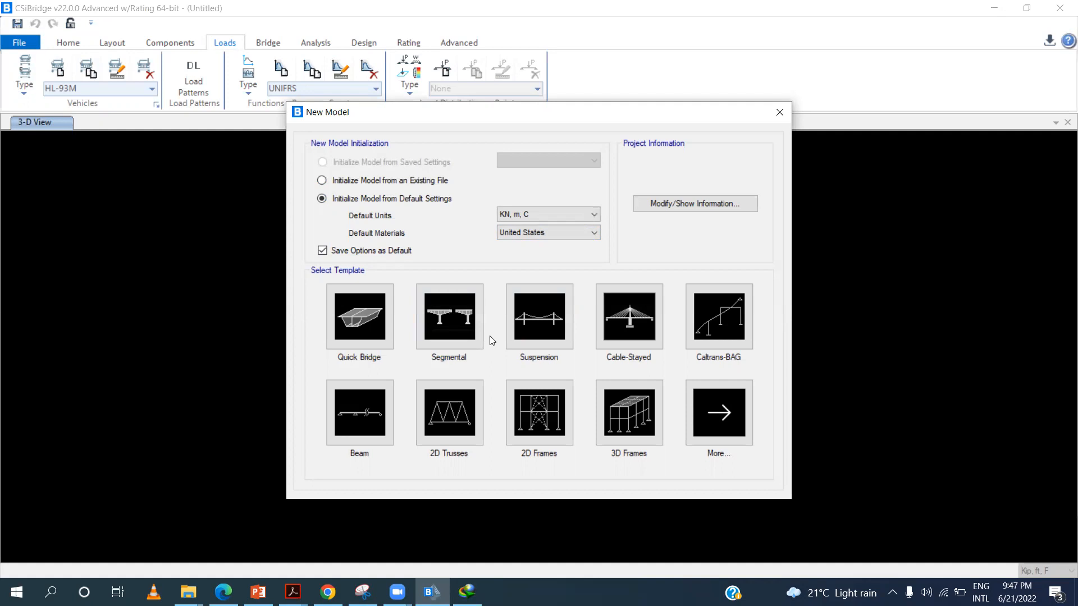
Switch to Chrome and search Google in a new tab for images of segmental construction
left_click(328, 592)
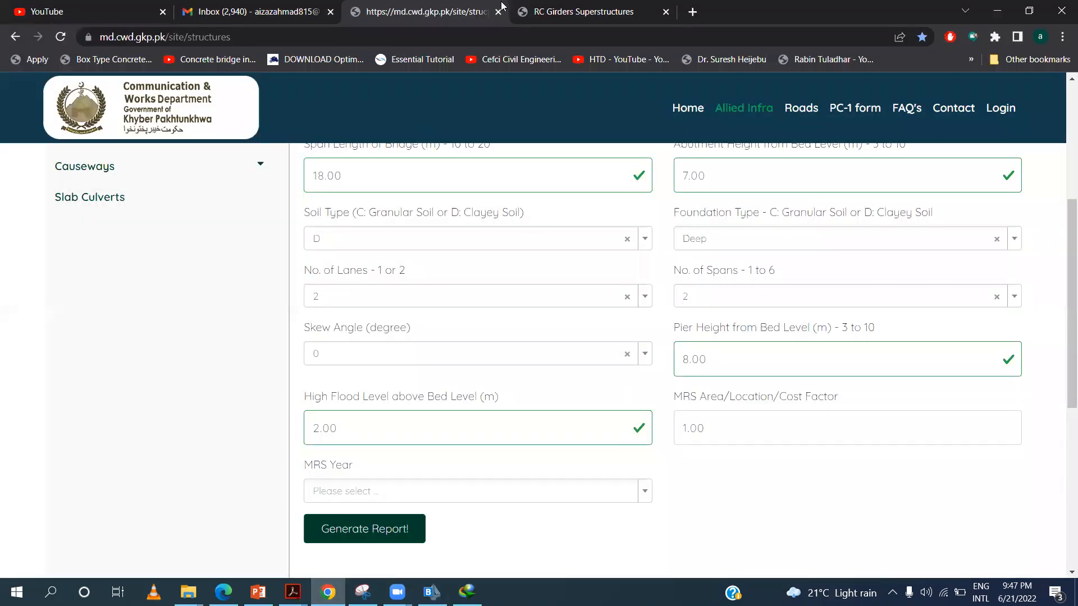
left_click(689, 9)
type("g")
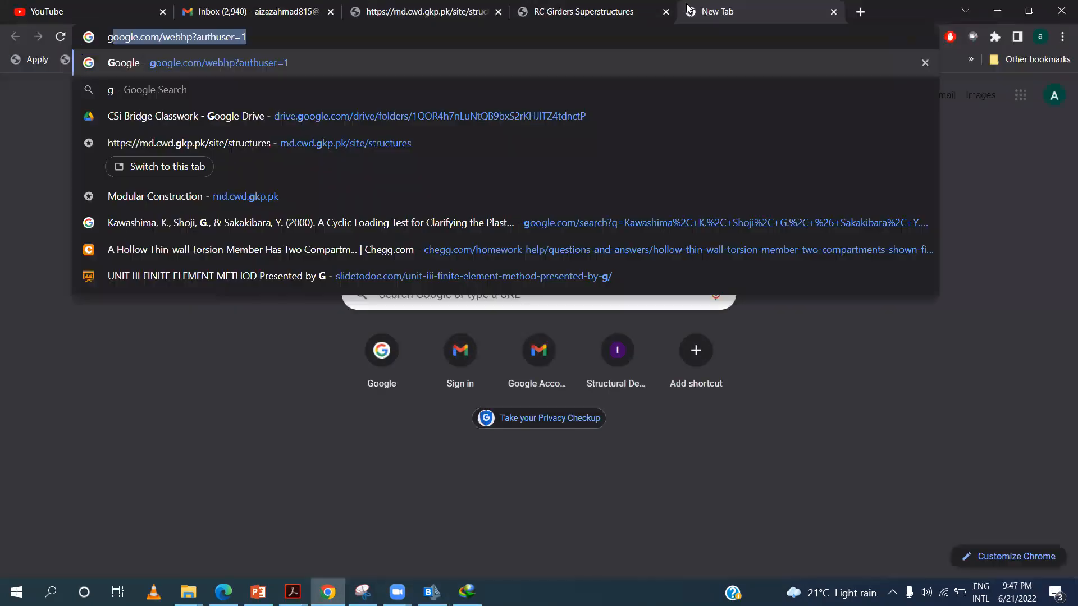
key("Return")
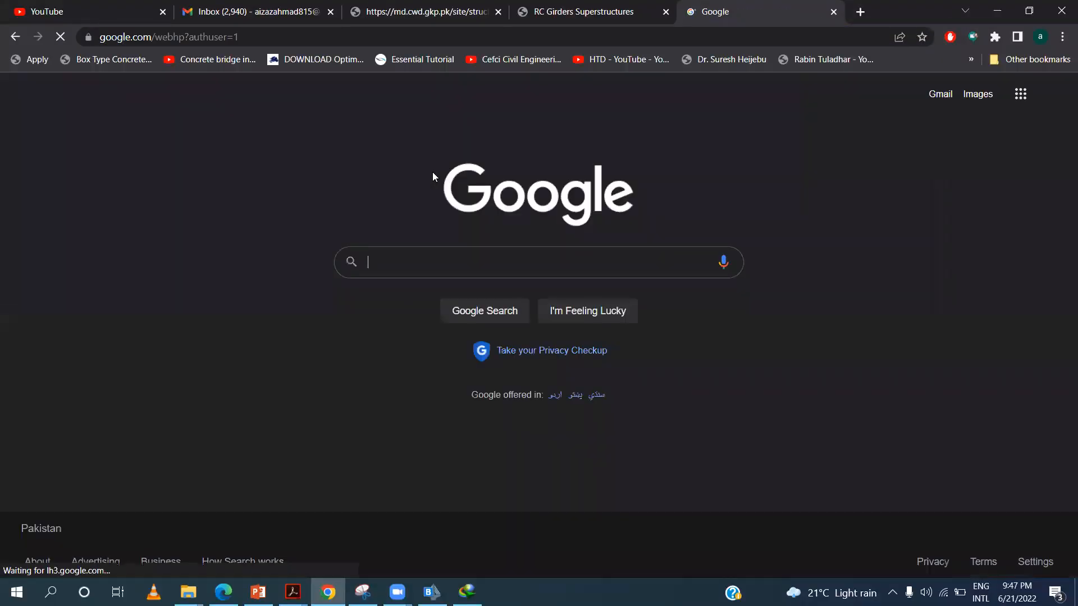
type("segma")
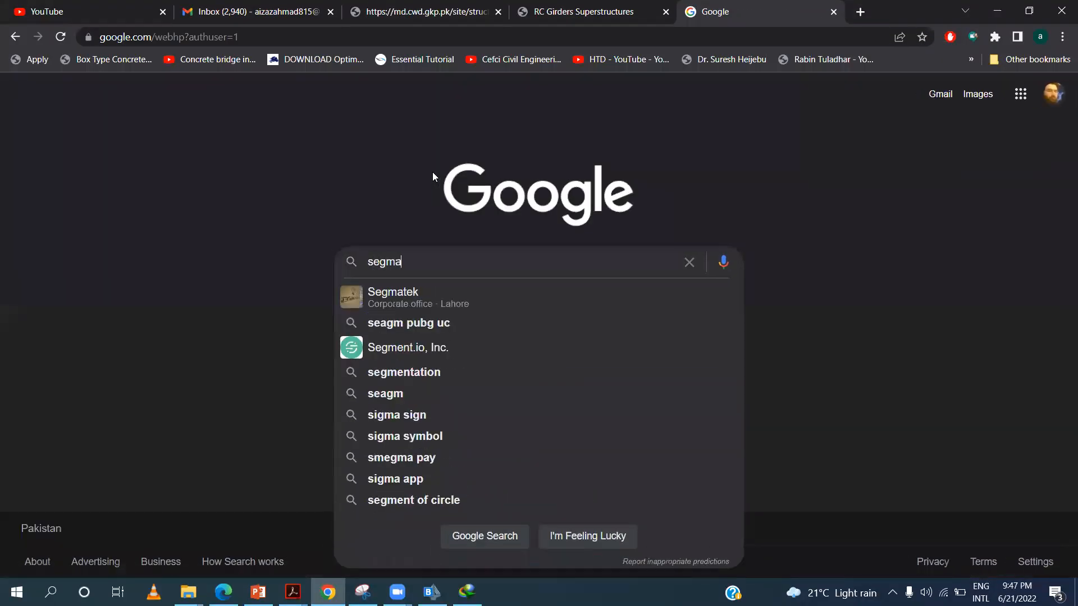
key("BackSpace")
type("ent")
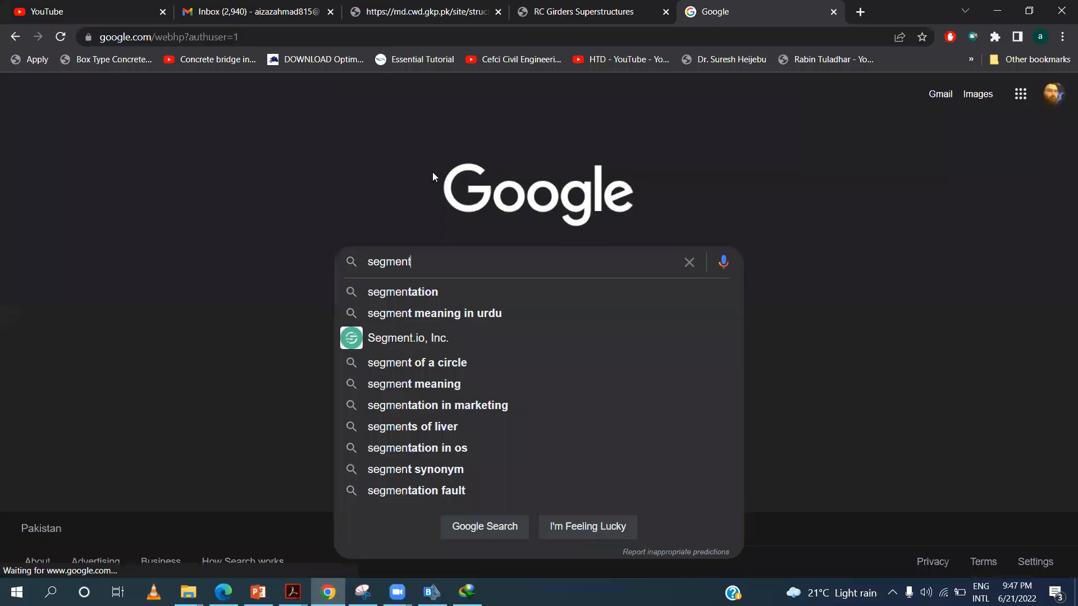
type("al c")
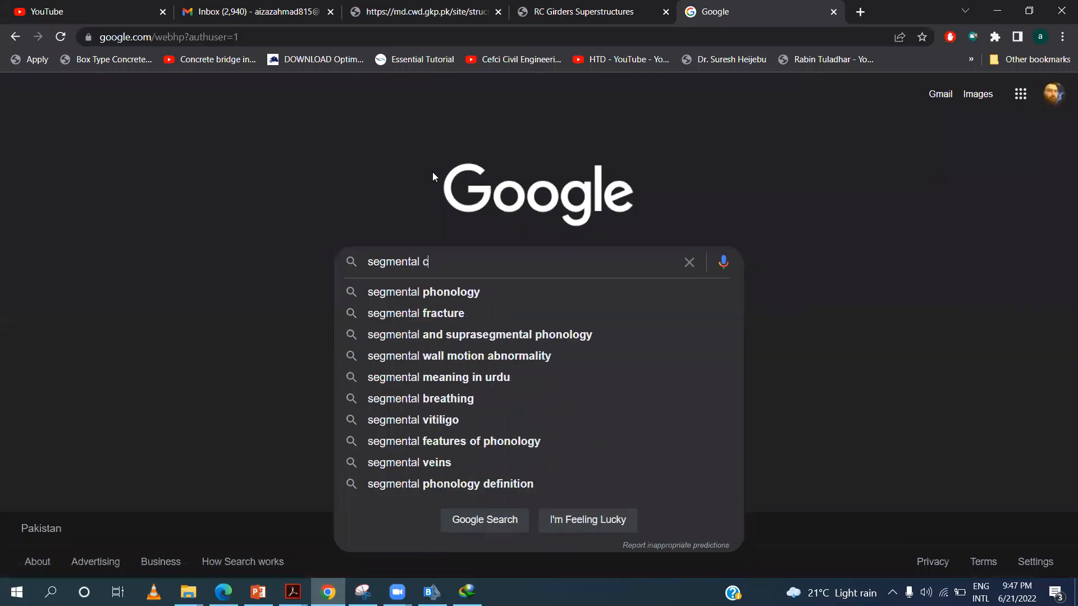
type("onstru")
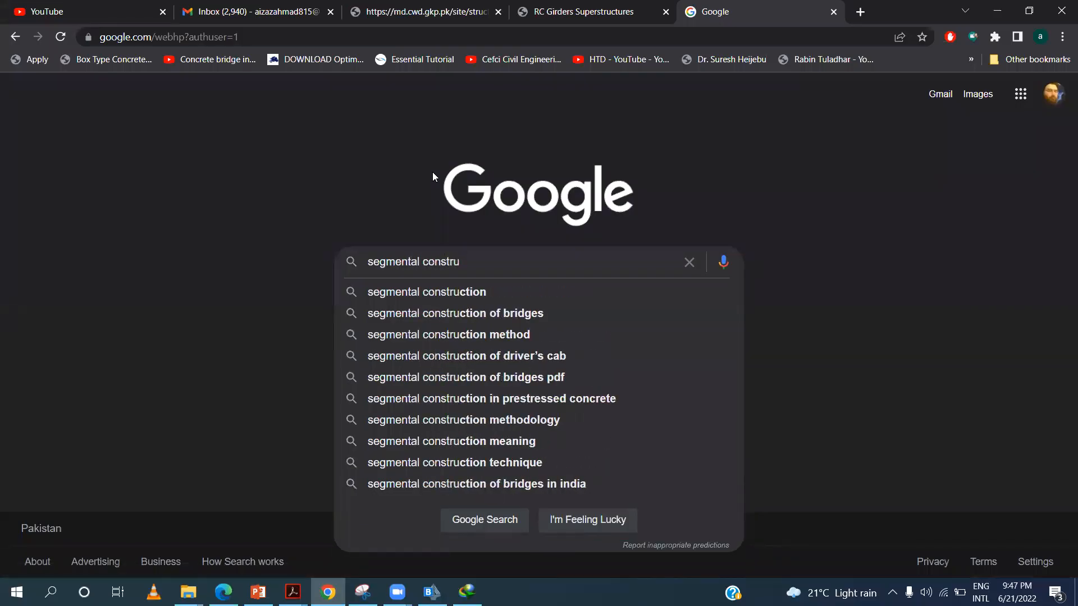
key("Down")
key("Return")
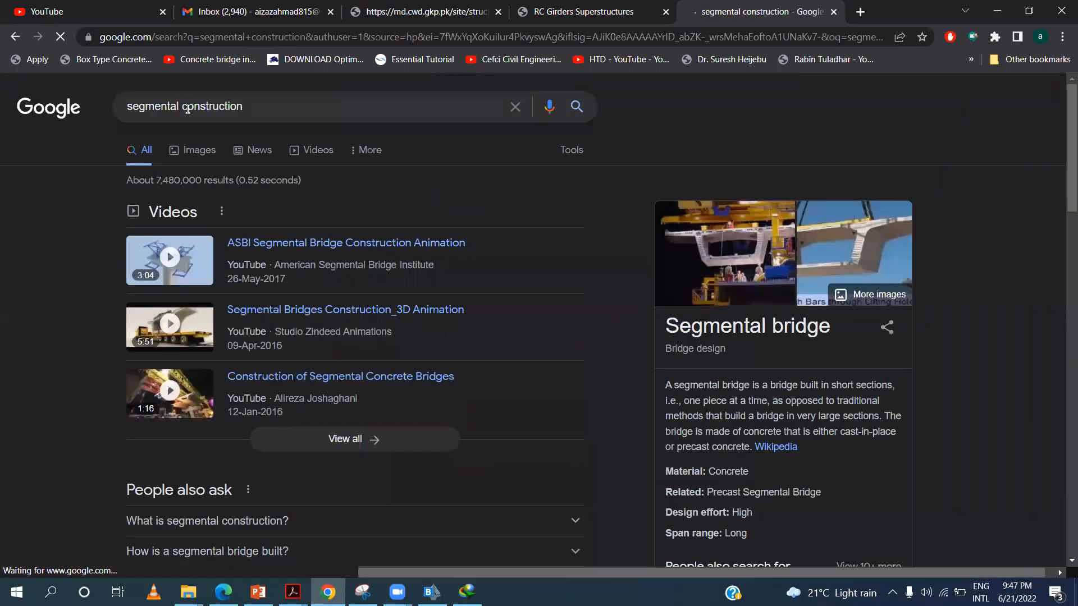
left_click(183, 148)
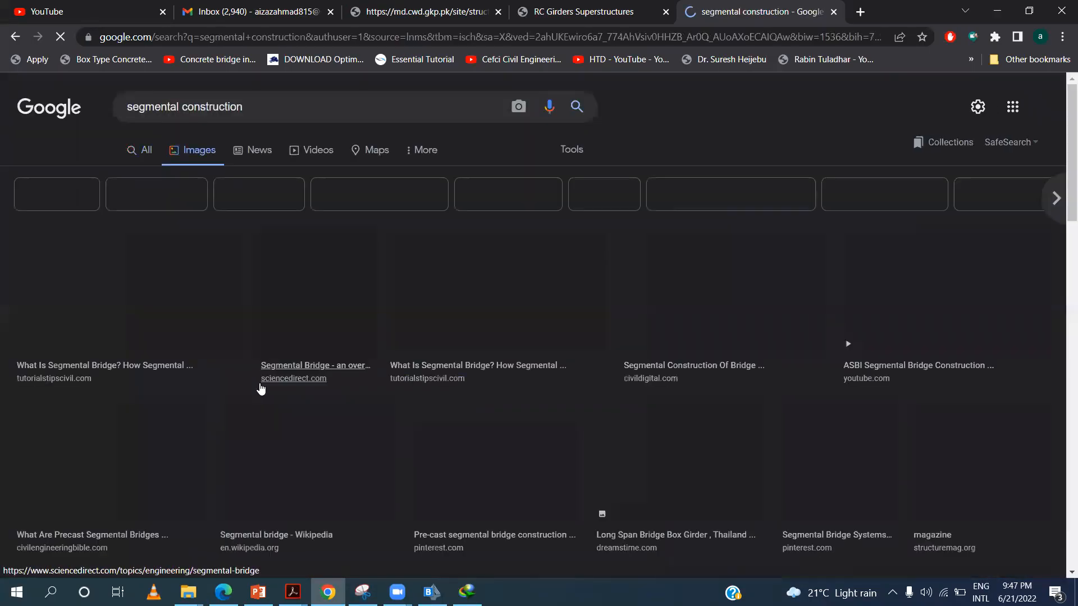
Examine the ScienceDirect and CivilDigital segmental bridge photos, their related images and the other image results
left_click(345, 333)
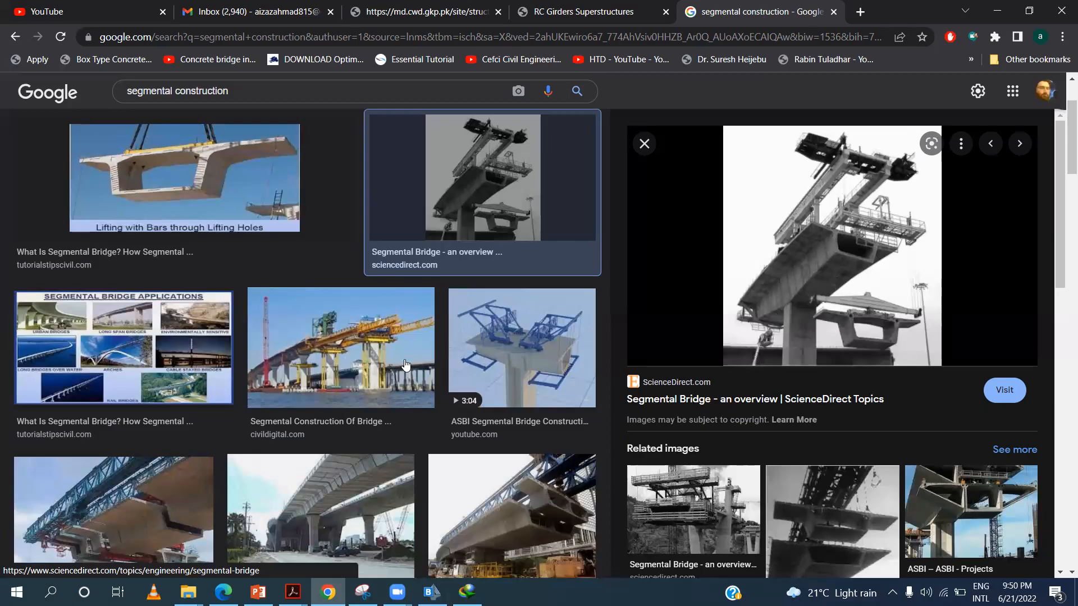
key("Right")
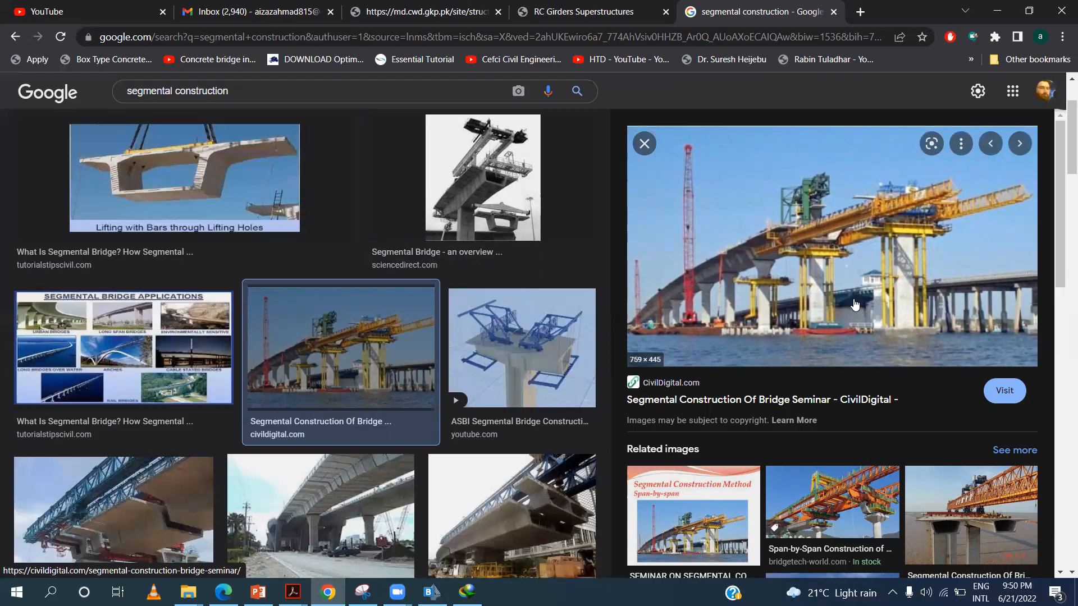
scroll(855, 305, "down", 1)
scroll(857, 291, "up", 1)
scroll(838, 308, "down", 2)
scroll(838, 308, "up", 2)
scroll(838, 308, "down", 4)
scroll(837, 308, "up", 4)
scroll(838, 308, "down", 4)
scroll(838, 308, "down", 1)
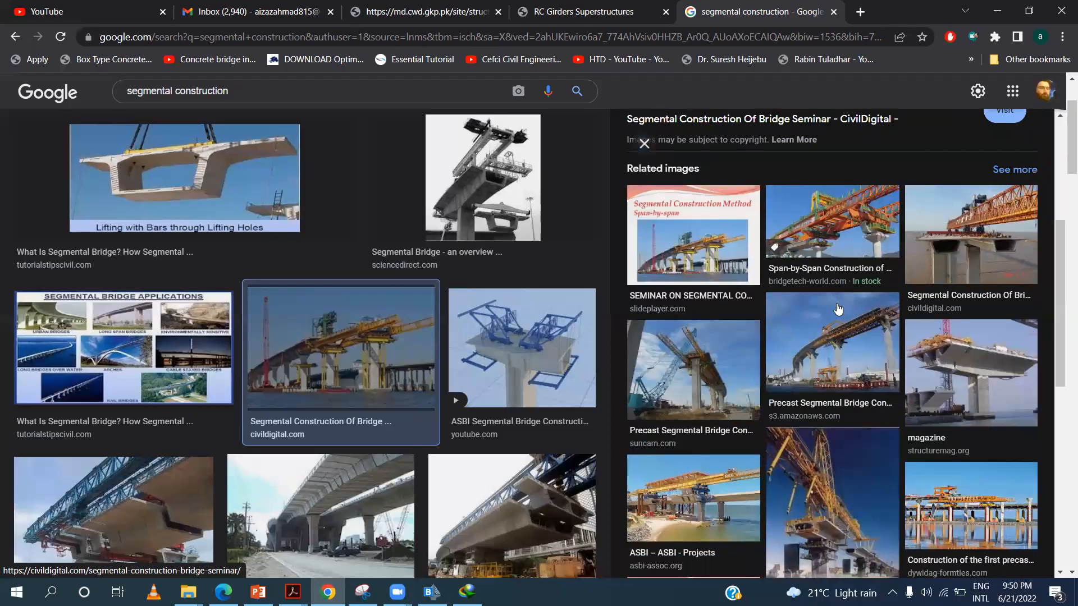
scroll(838, 308, "up", 5)
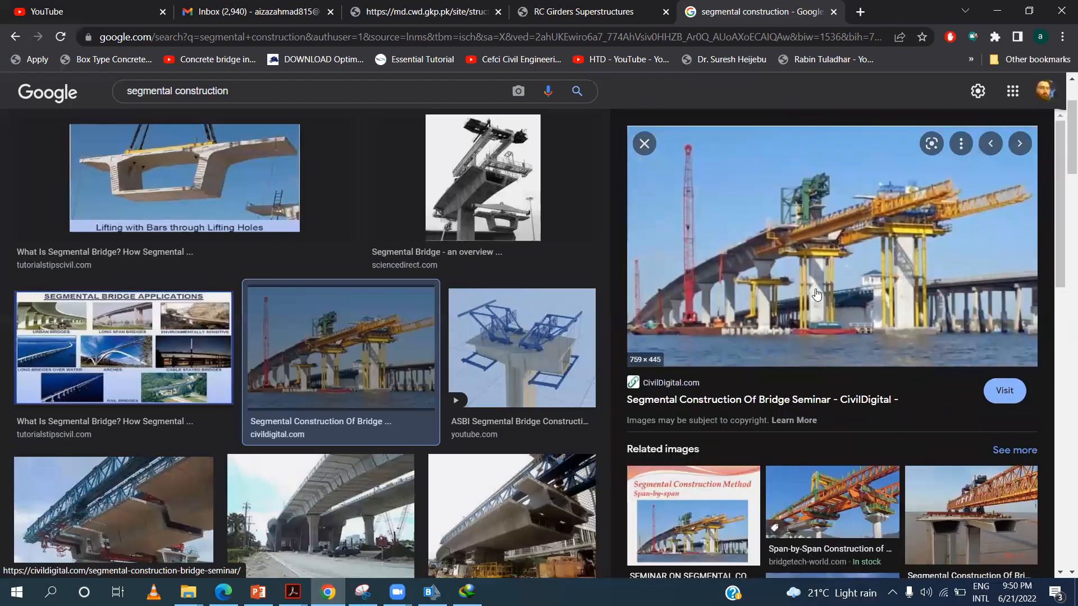
left_click(645, 143)
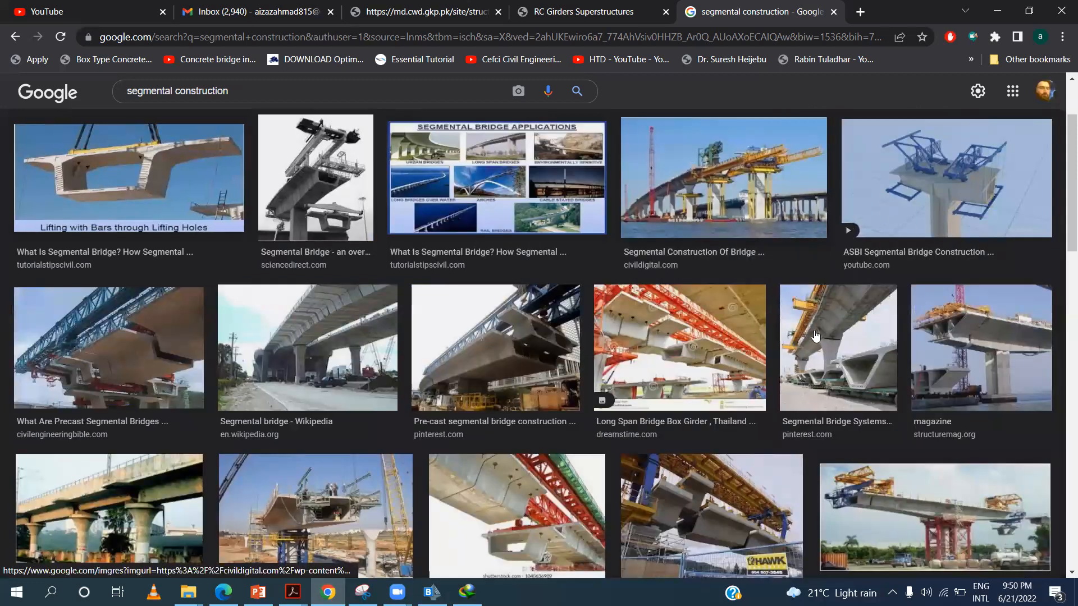
scroll(817, 336, "down", 1)
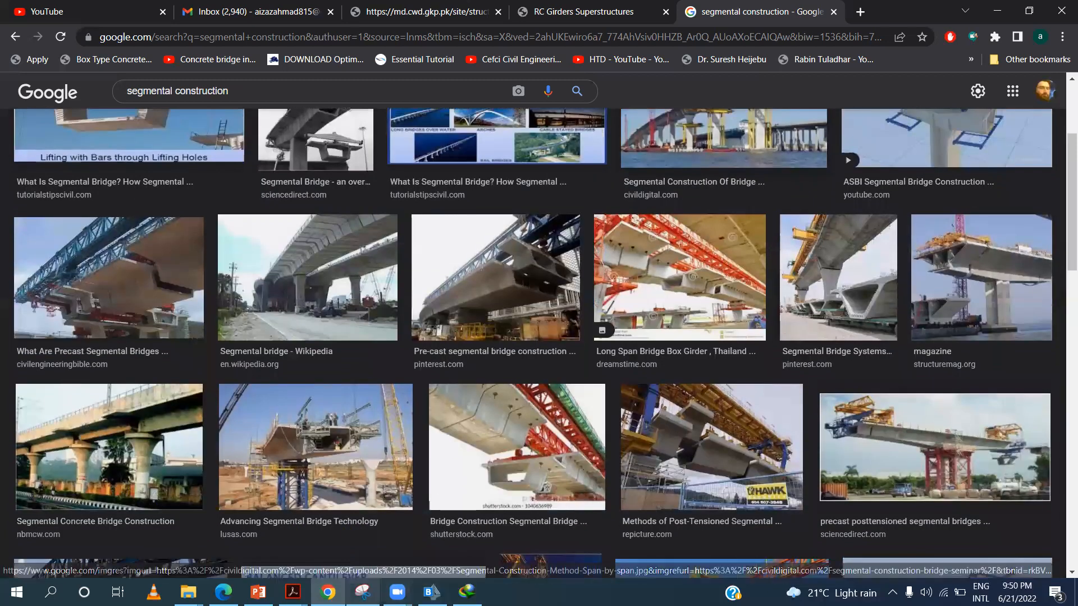
Return to CSiBridge, check the additional model templates, and start the model from the Quick Bridge template
left_click(431, 592)
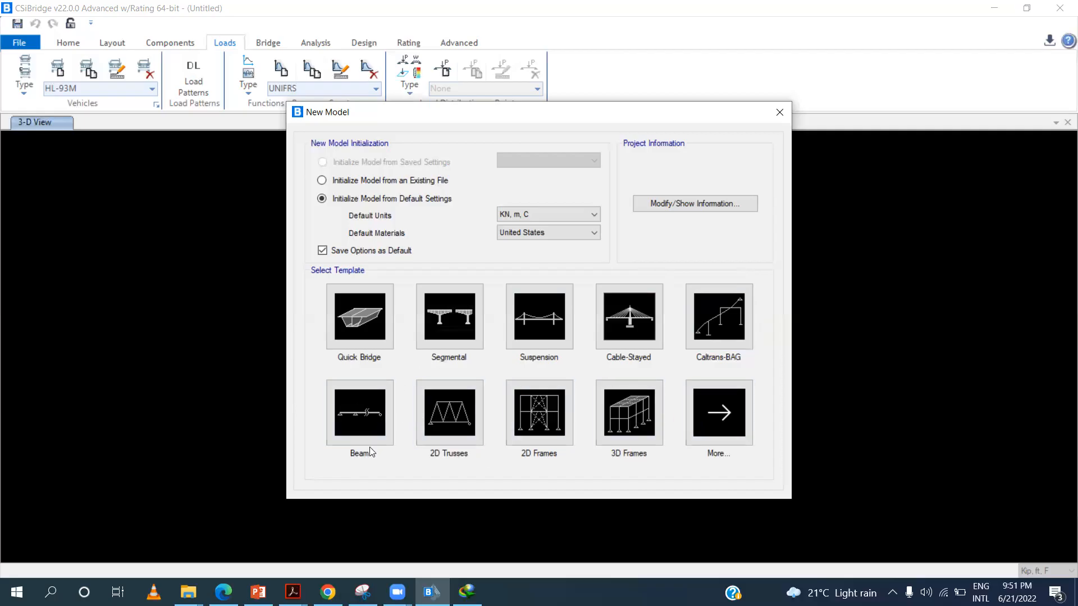
left_click(720, 413)
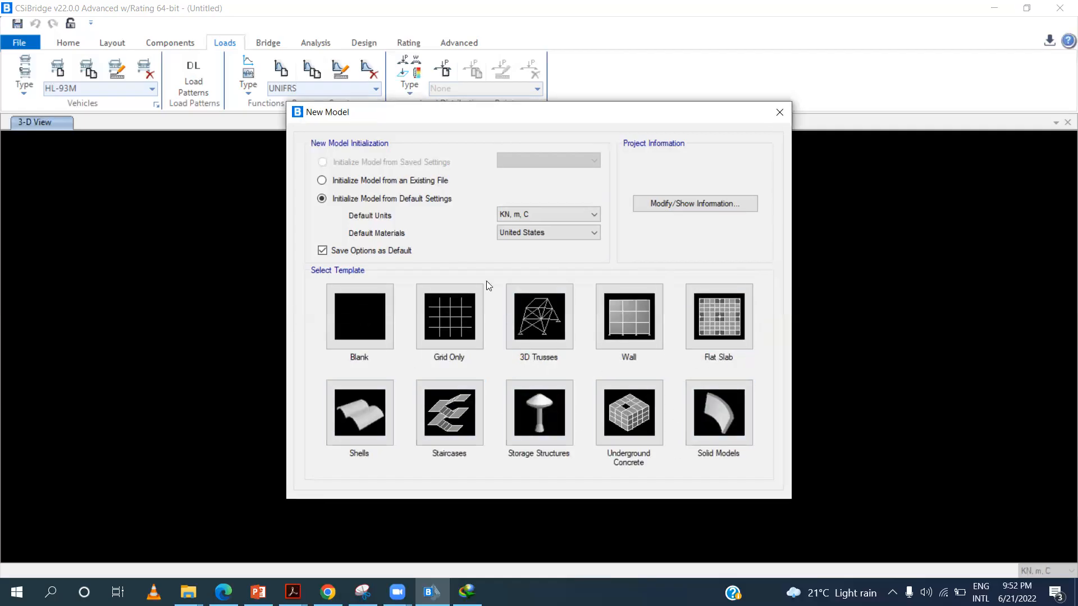
left_click(778, 114)
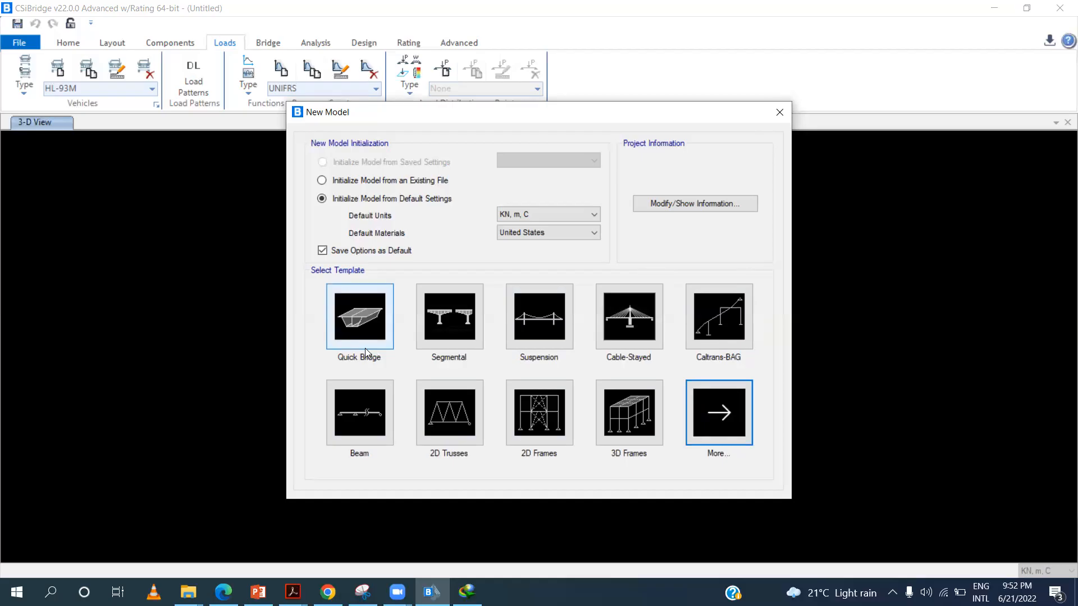
left_click(384, 326)
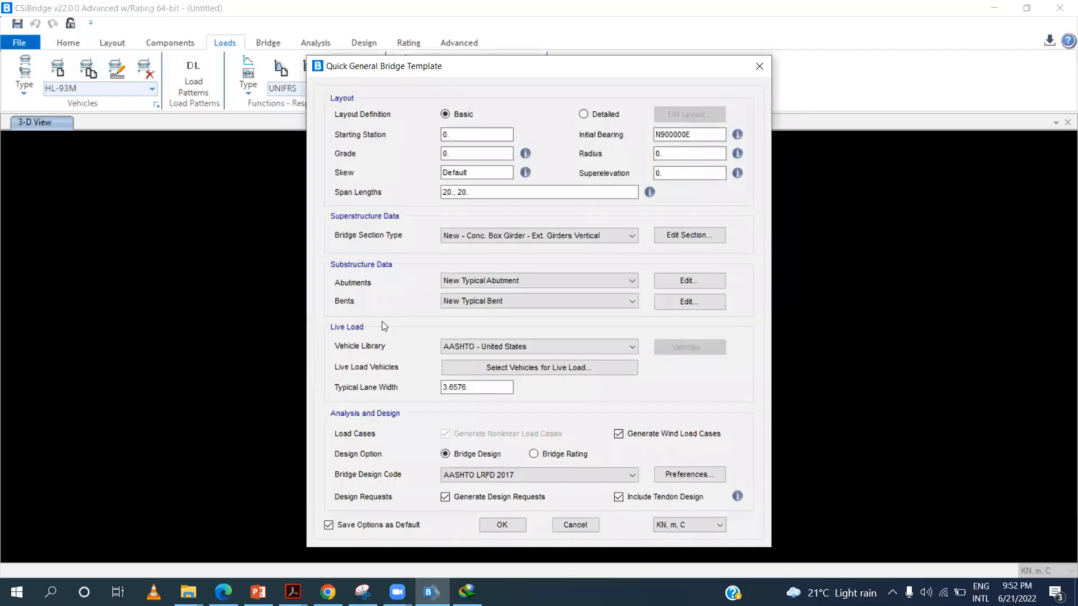
Review the bridge template's basic and detailed layout options and the available bridge section types, keeping the basic layout
left_click(583, 113)
left_click(445, 114)
left_click(502, 236)
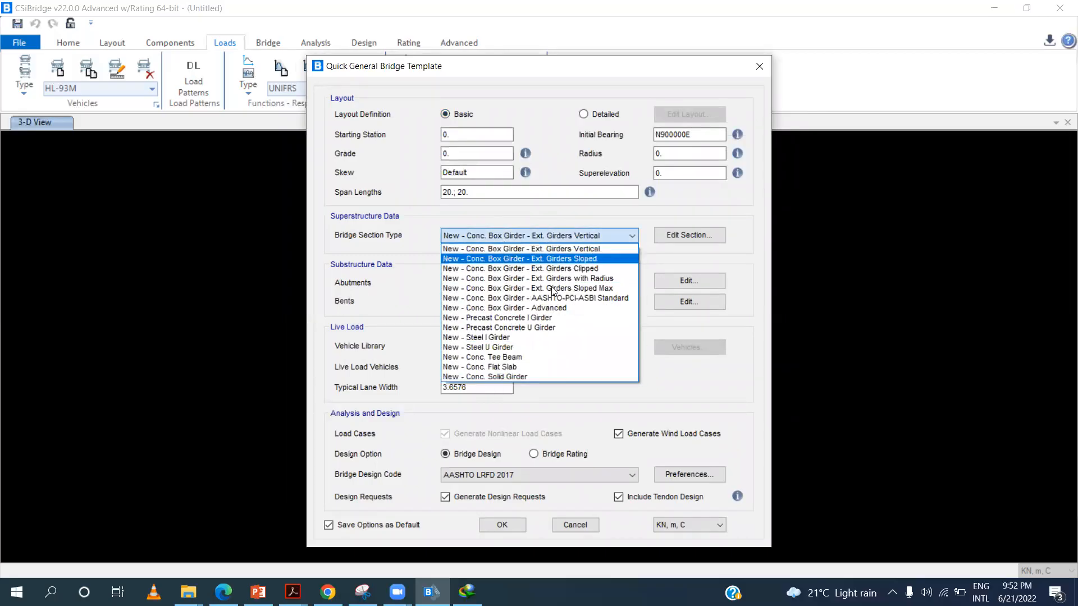
left_click(640, 213)
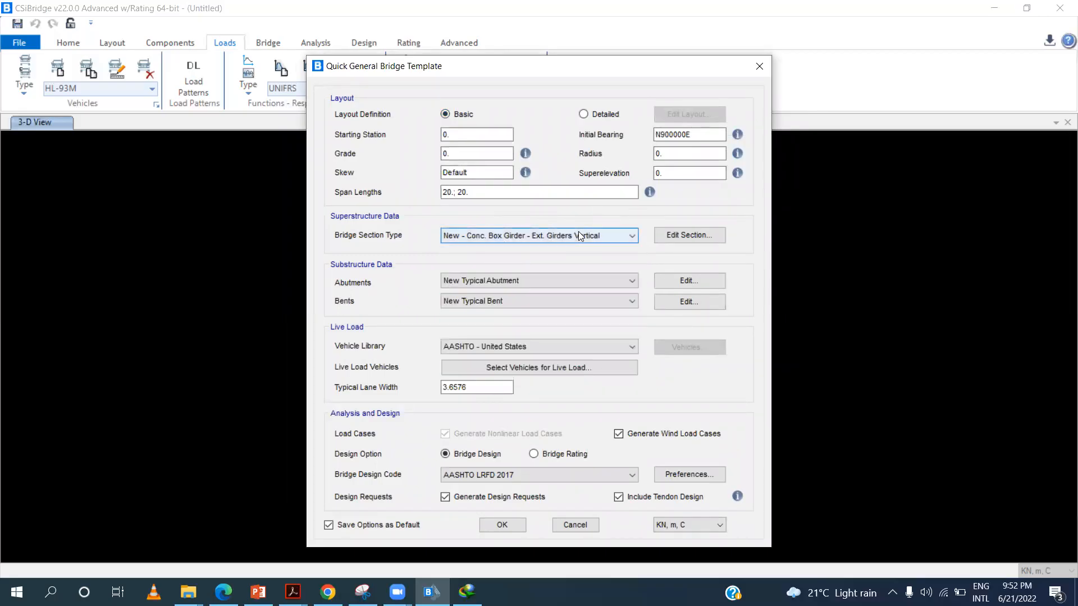
left_click(578, 232)
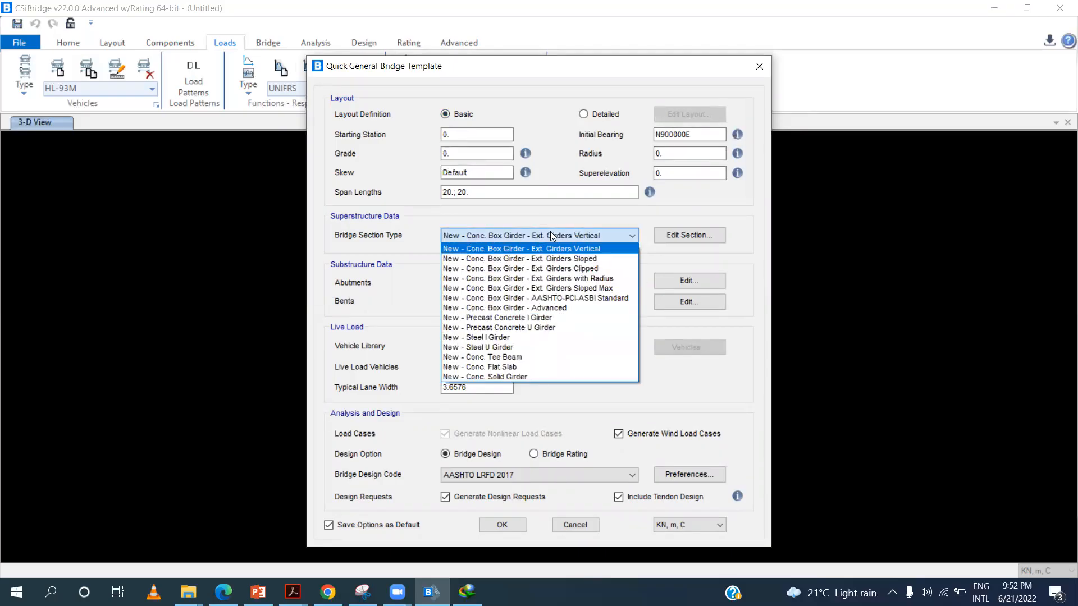
left_click(647, 212)
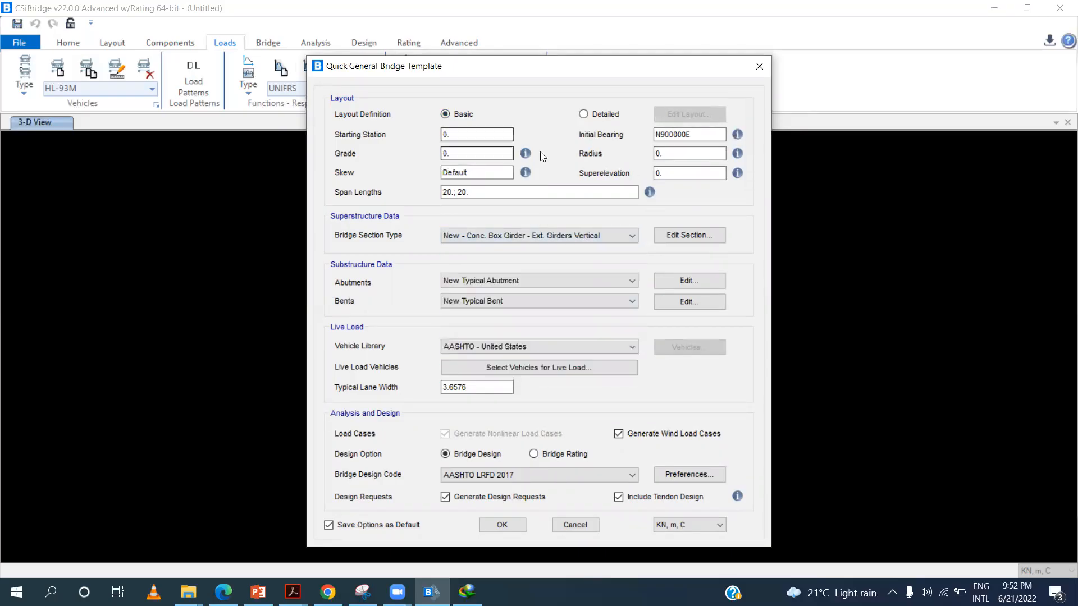
left_click(473, 137)
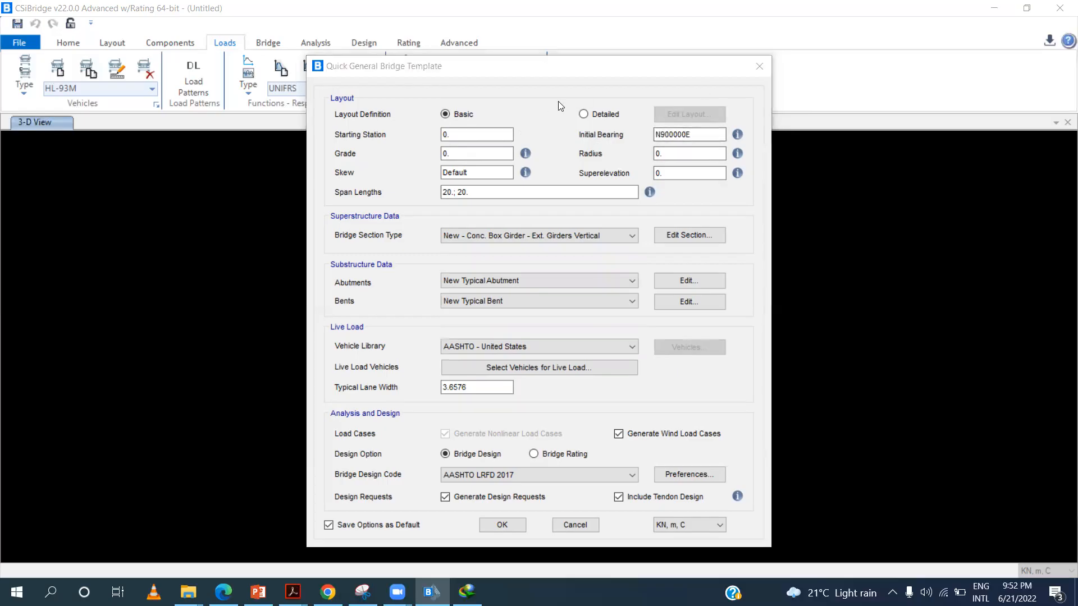
Annotate the screen with a vertical line, a horizontal bridge strip and N, S, E and W compass labels around them
left_click_drag(559, 135, 560, 236)
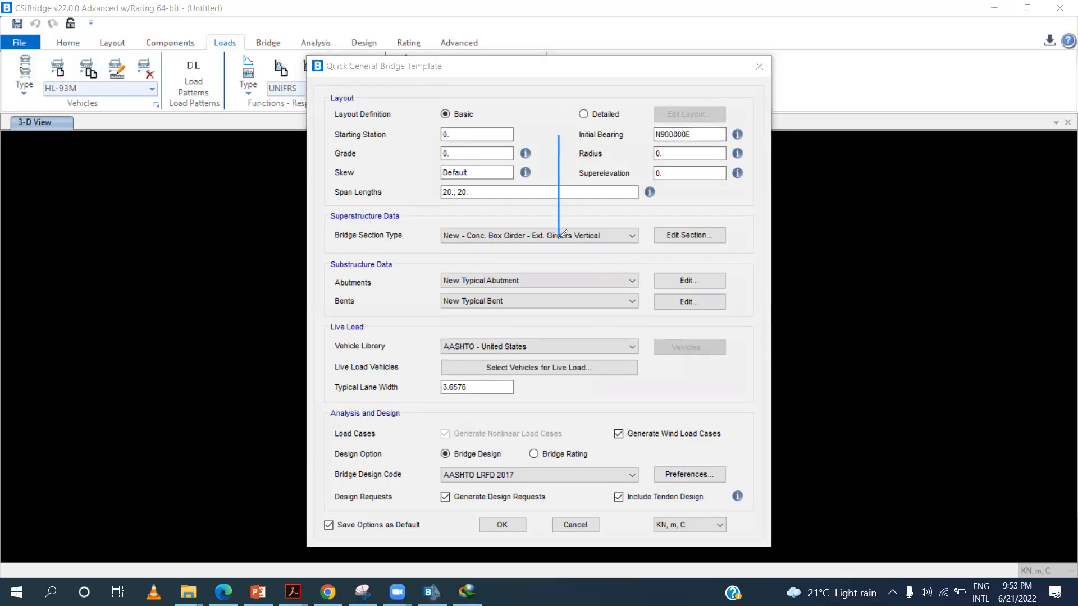
mouse_move(502, 193)
left_mouse_down()
mouse_move(628, 191)
mouse_move(525, 192)
mouse_move(612, 189)
left_mouse_up()
left_click_drag(584, 122, 600, 140)
left_click_drag(549, 249, 558, 292)
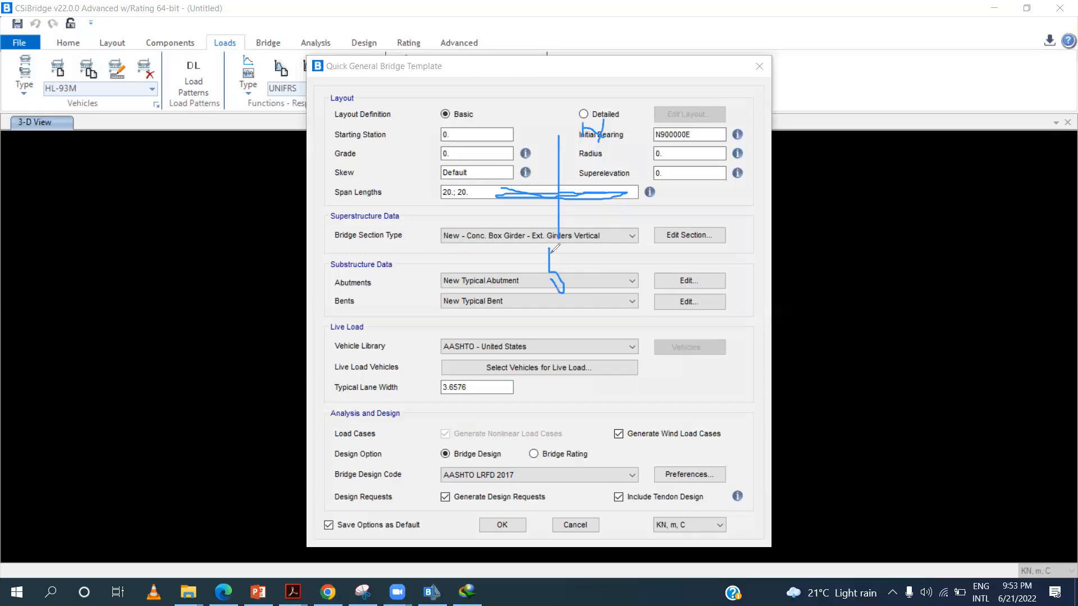
mouse_move(553, 239)
left_mouse_down()
mouse_move(565, 302)
mouse_move(547, 247)
mouse_move(570, 247)
left_mouse_up()
mouse_move(670, 181)
left_mouse_down()
mouse_move(669, 214)
mouse_move(681, 179)
mouse_move(688, 218)
left_mouse_up()
mouse_move(389, 164)
left_mouse_down()
mouse_move(400, 198)
mouse_move(411, 181)
mouse_move(443, 203)
left_mouse_up()
left_click_drag(438, 155, 437, 204)
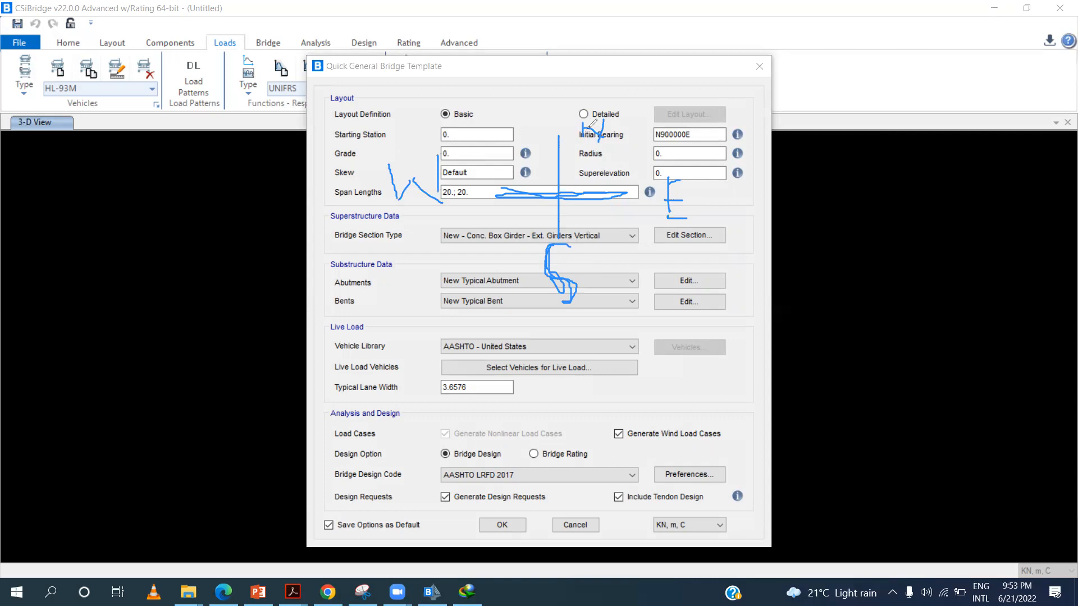
Erase the bridge strip, vertical line and compass labels annotated over the template dialog
left_click_drag(580, 195, 651, 194)
left_click_drag(651, 196, 597, 232)
left_click(634, 126)
mouse_move(580, 150)
left_mouse_down()
mouse_move(618, 226)
mouse_move(521, 318)
left_mouse_up()
mouse_move(601, 130)
left_mouse_down()
mouse_move(395, 192)
mouse_move(753, 196)
mouse_move(664, 201)
left_mouse_up()
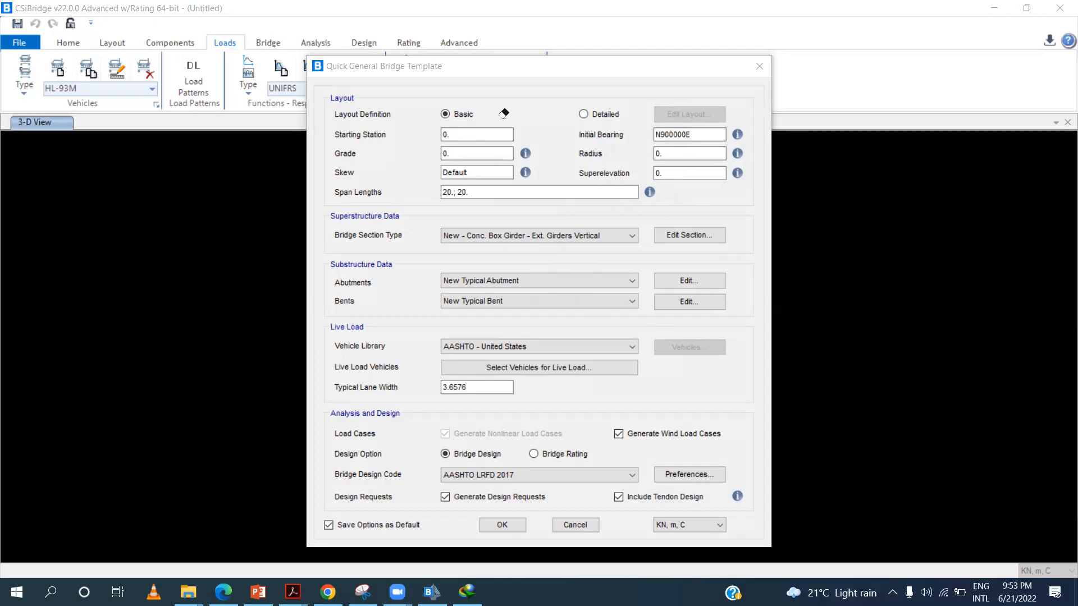
left_click(668, 115)
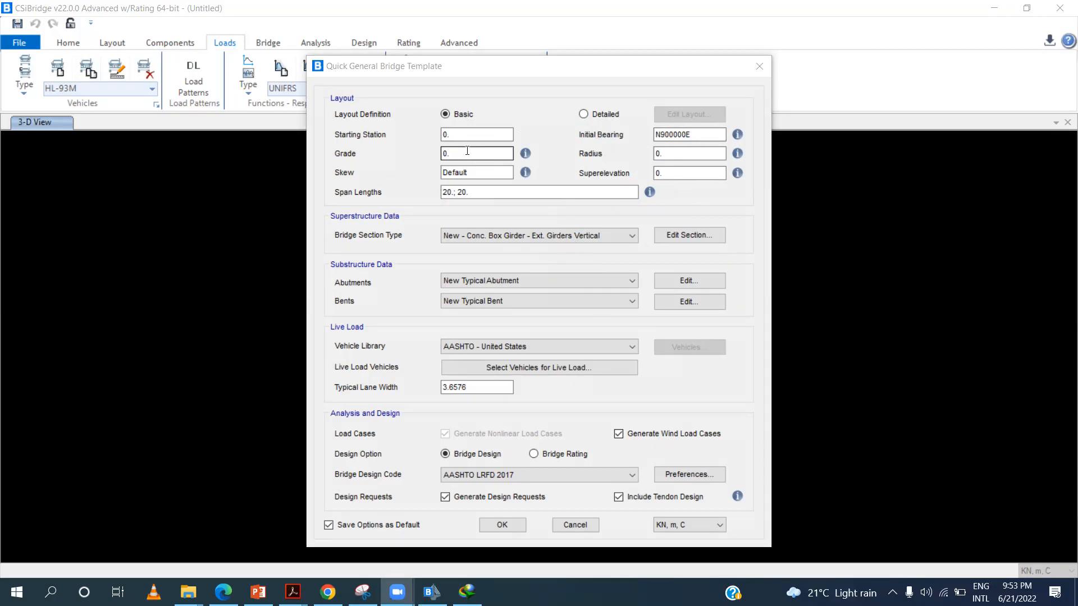
Review the radius, superelevation, span length and section type settings, and generate the quick bridge model with the default values
left_click(678, 153)
left_click(664, 175)
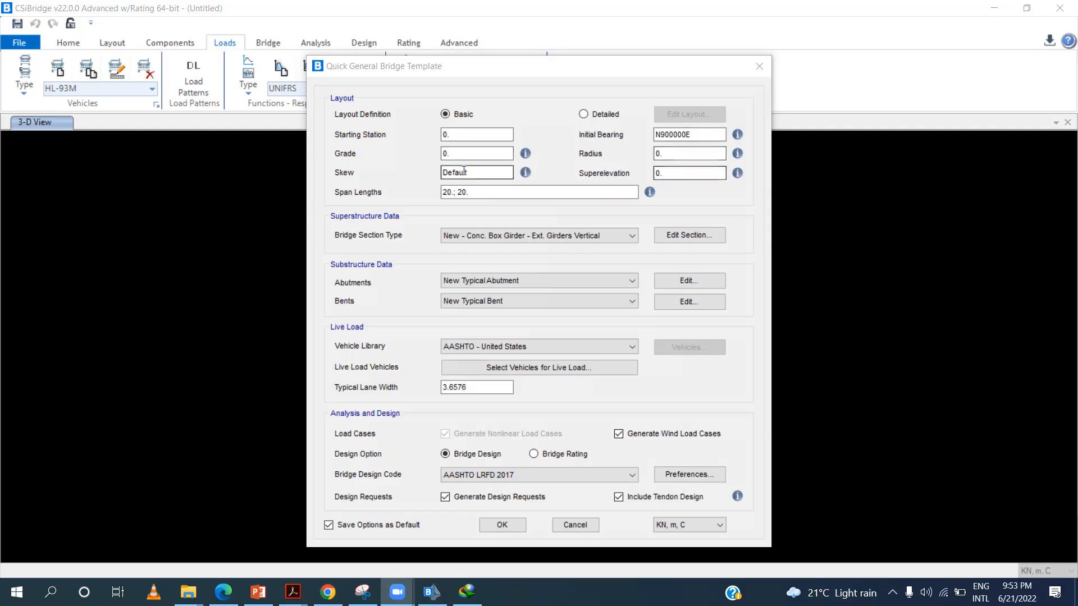
left_click(486, 189)
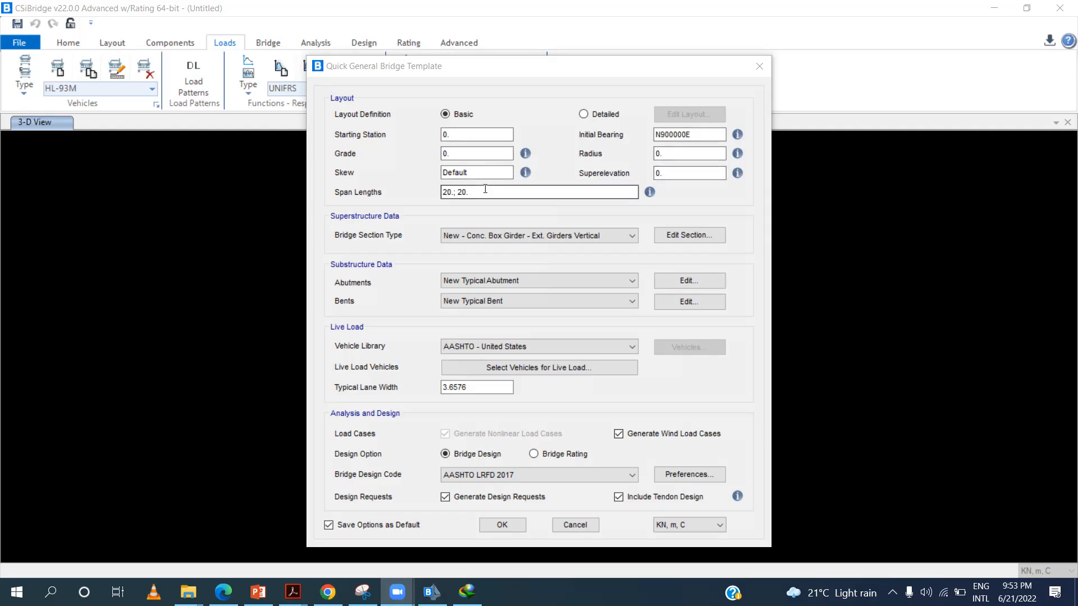
left_click(510, 237)
left_click(510, 237)
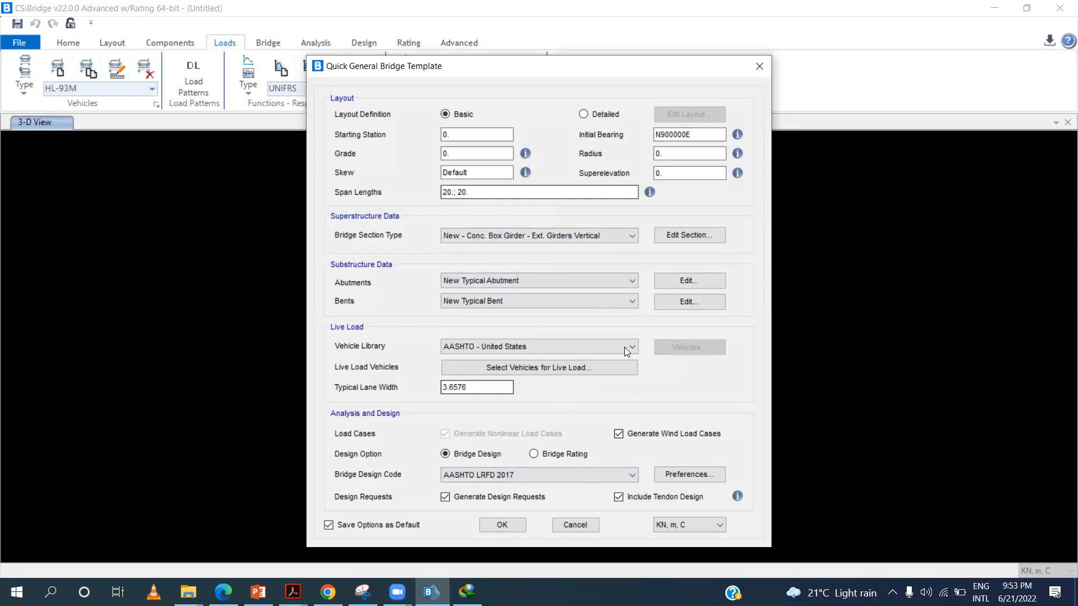
left_click(503, 530)
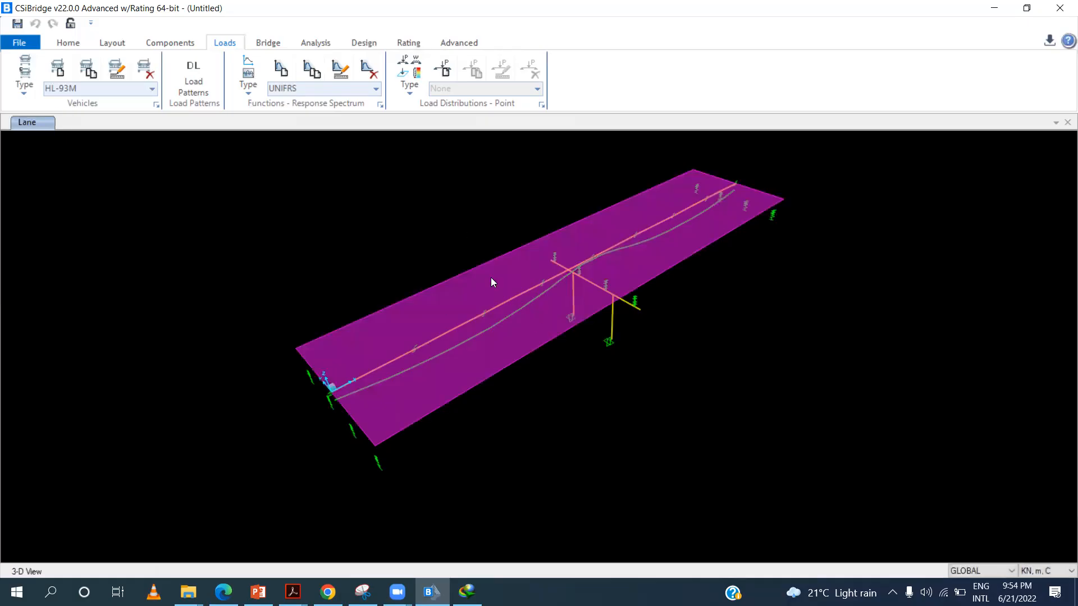
Examine the generated bridge model's deck, tendon line, bent and supports from several 3D angles
left_click(68, 44)
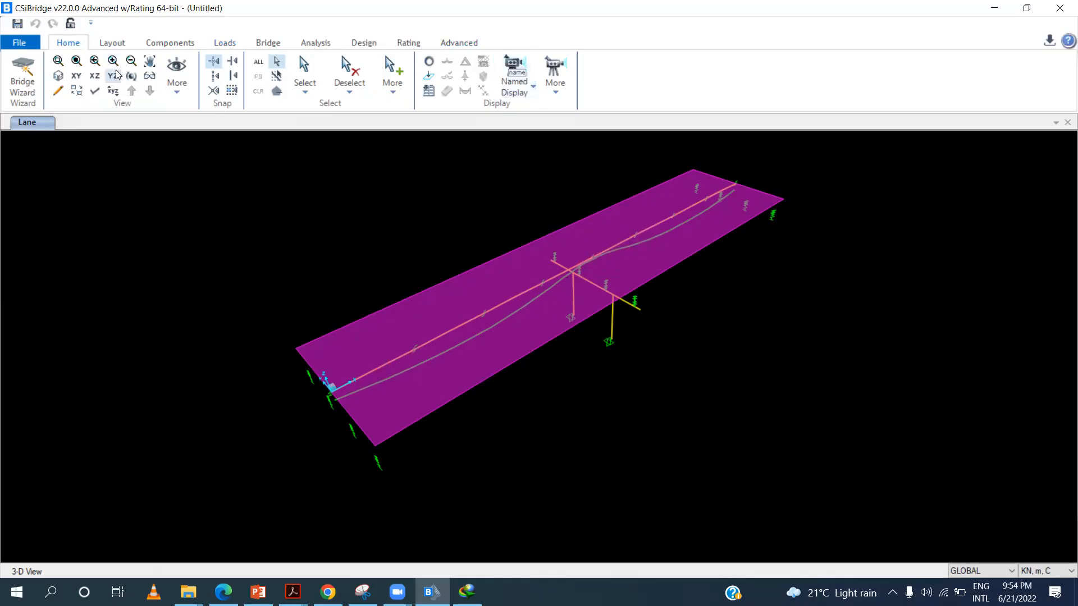
left_click(130, 75)
left_click_drag(327, 313, 658, 301)
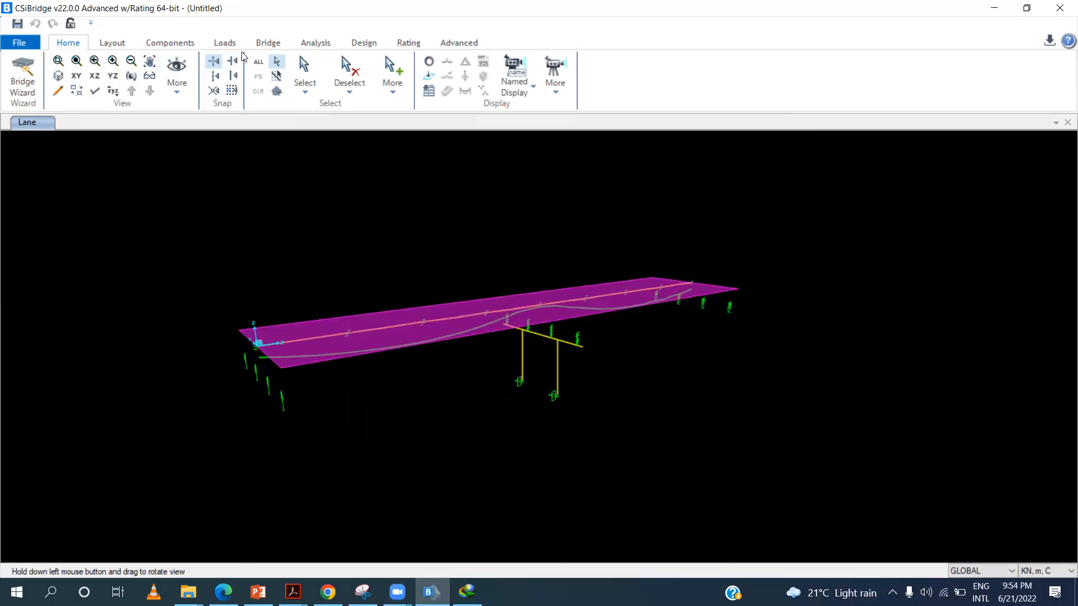
left_click(130, 75)
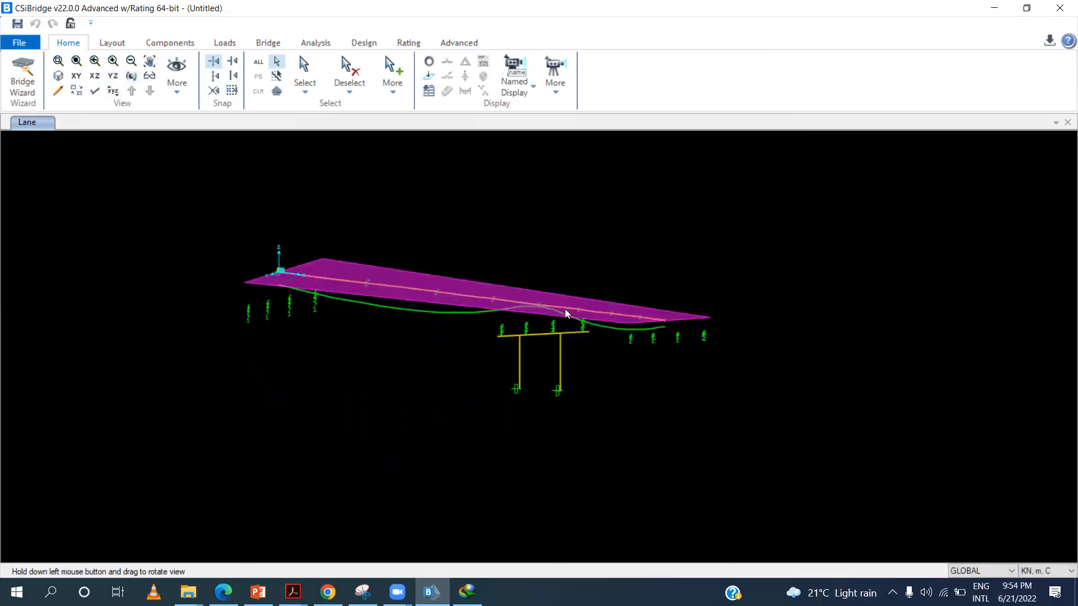
left_click(132, 78)
left_click_drag(307, 346, 824, 334)
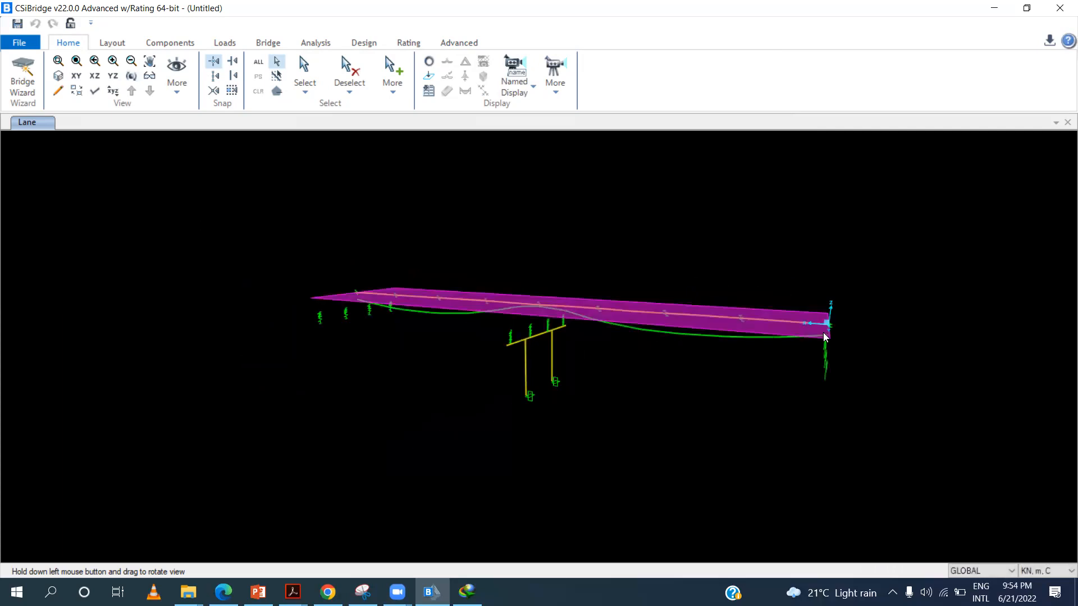
left_click(133, 77)
left_click_drag(460, 359, 310, 419)
left_click_drag(594, 513, 595, 512)
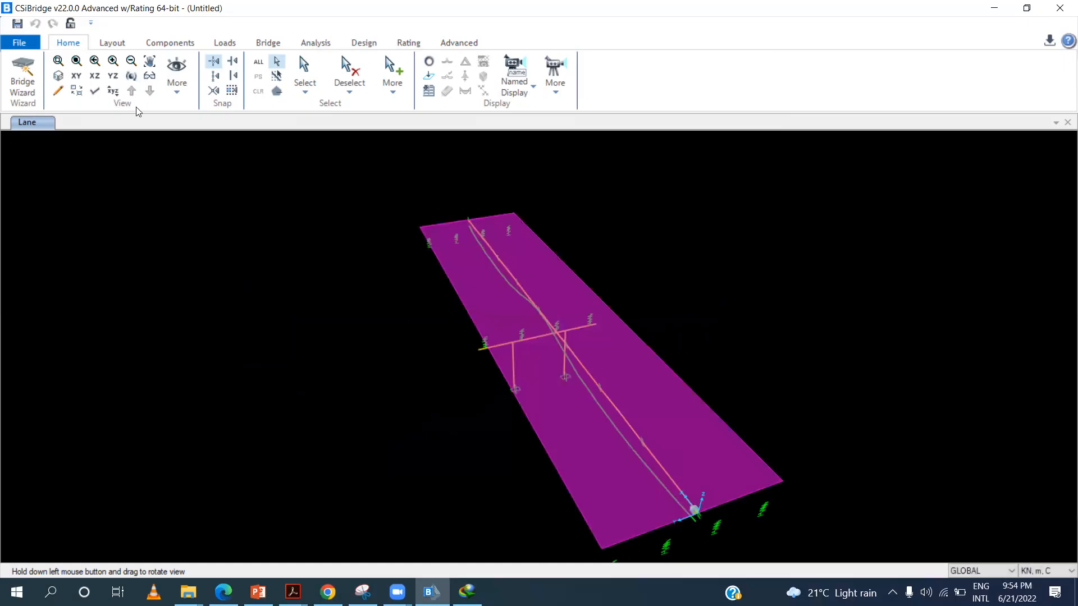
Display the bridge model in the Extrude view type through the general display options
left_click(96, 92)
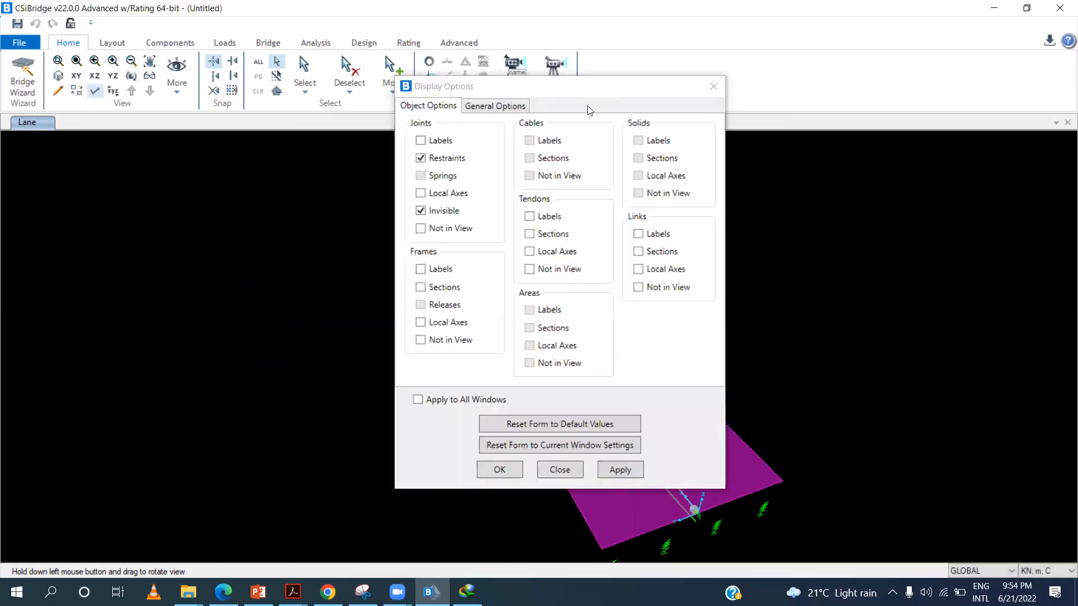
left_click(498, 106)
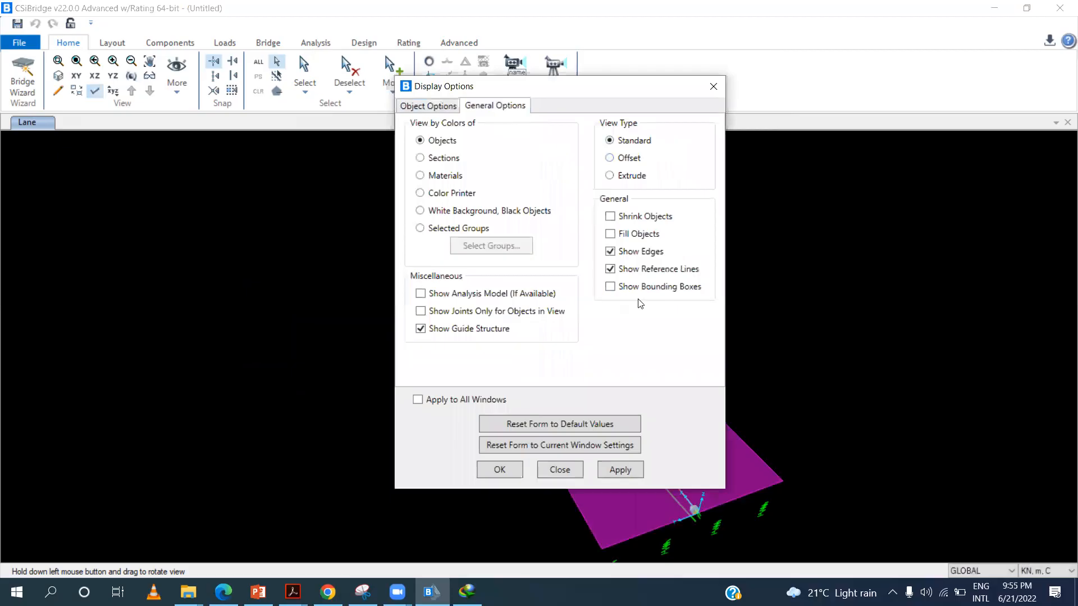
left_click_drag(543, 87, 176, 64)
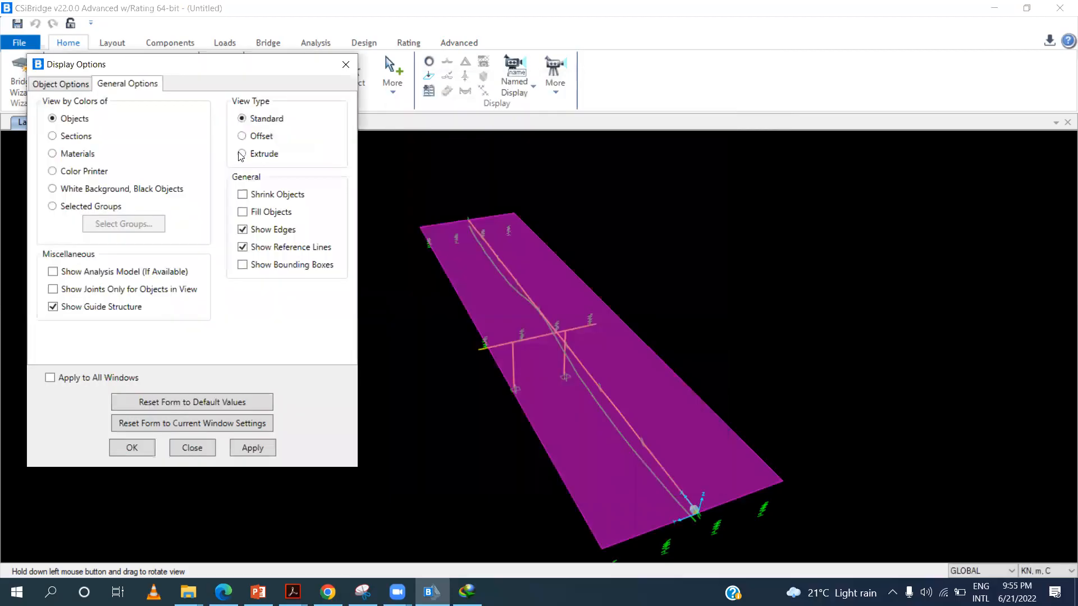
left_click(242, 455)
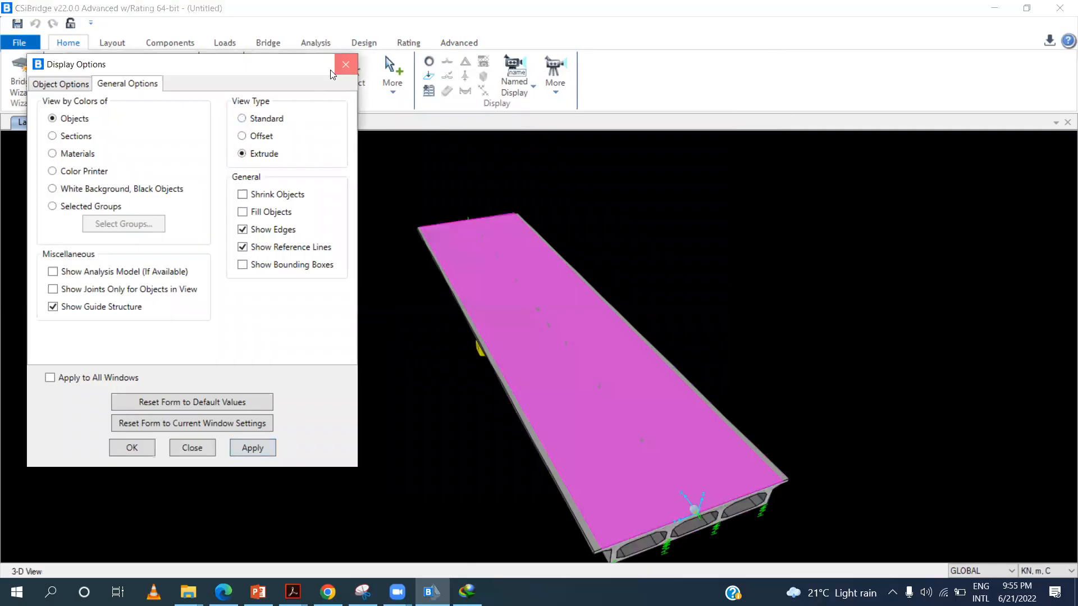
left_click(346, 64)
Examine the extruded bridge from both sides and its end, covering the box girder cells, bent cap and columns
left_click(131, 78)
left_click_drag(618, 410, 703, 430)
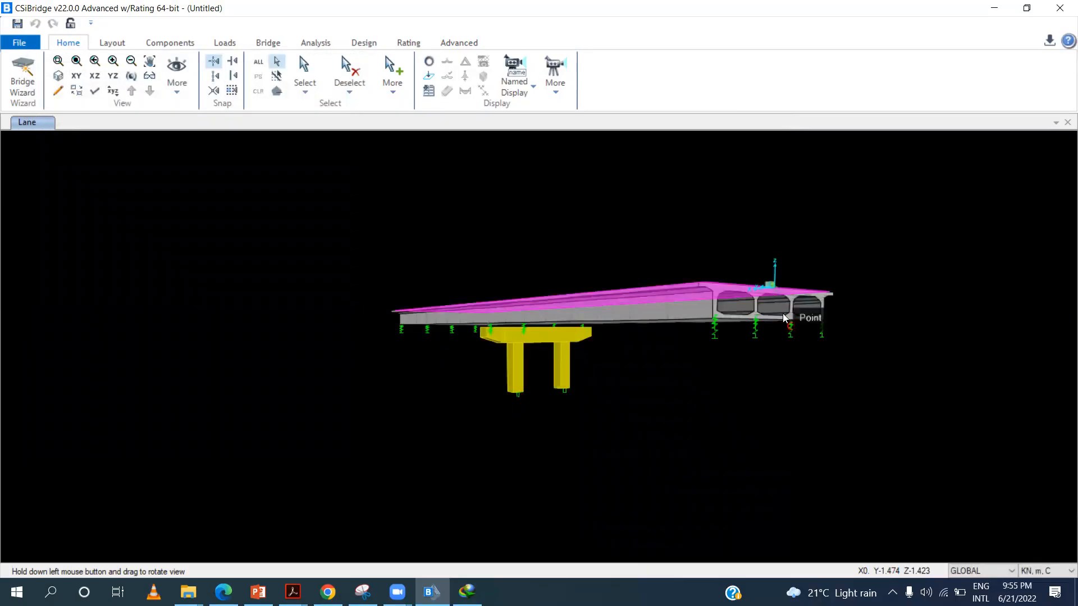
left_click(132, 76)
left_click_drag(577, 422, 788, 415)
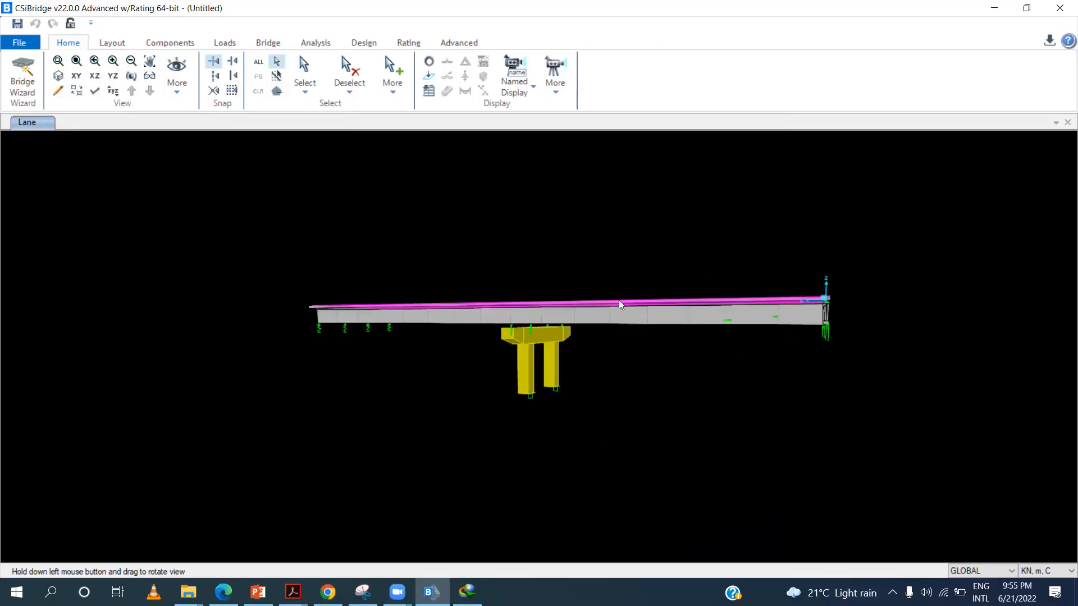
left_click(129, 77)
left_click_drag(594, 369, 471, 403)
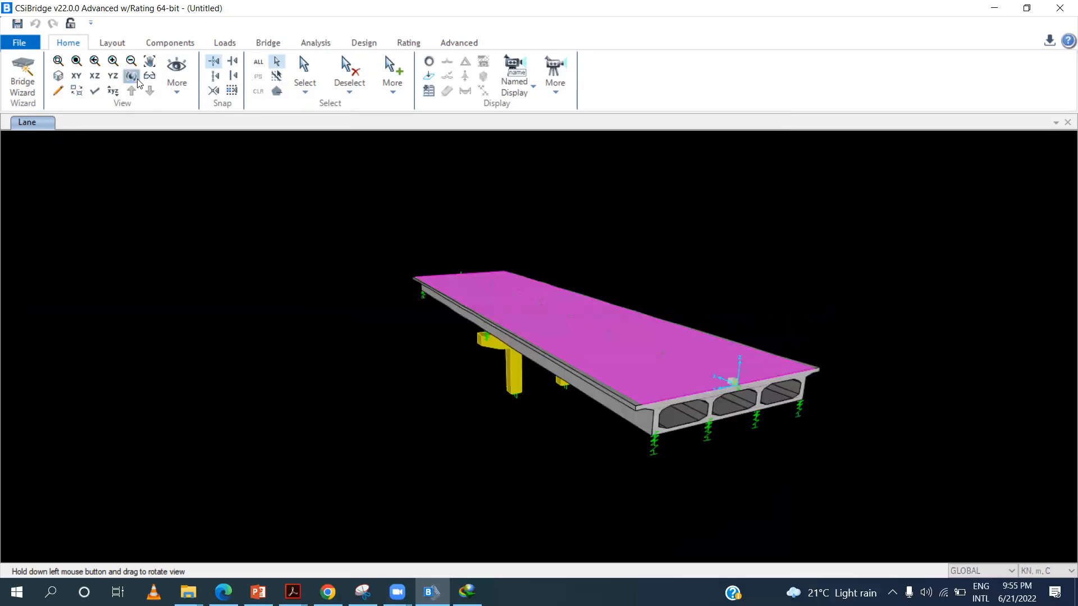
left_click_drag(792, 409, 444, 224)
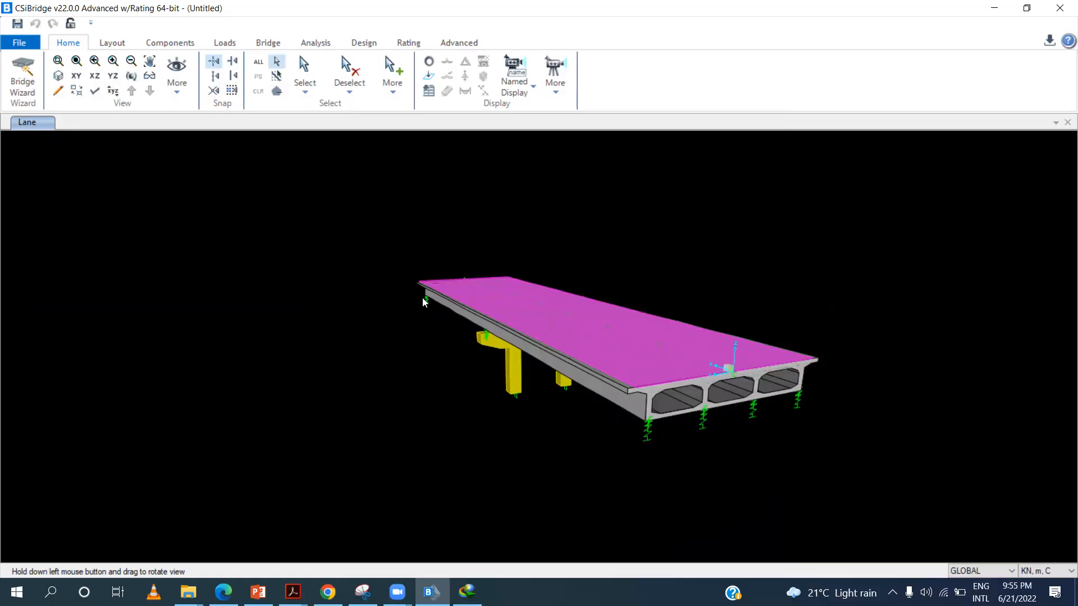
left_click(127, 80)
left_click_drag(798, 382, 291, 381)
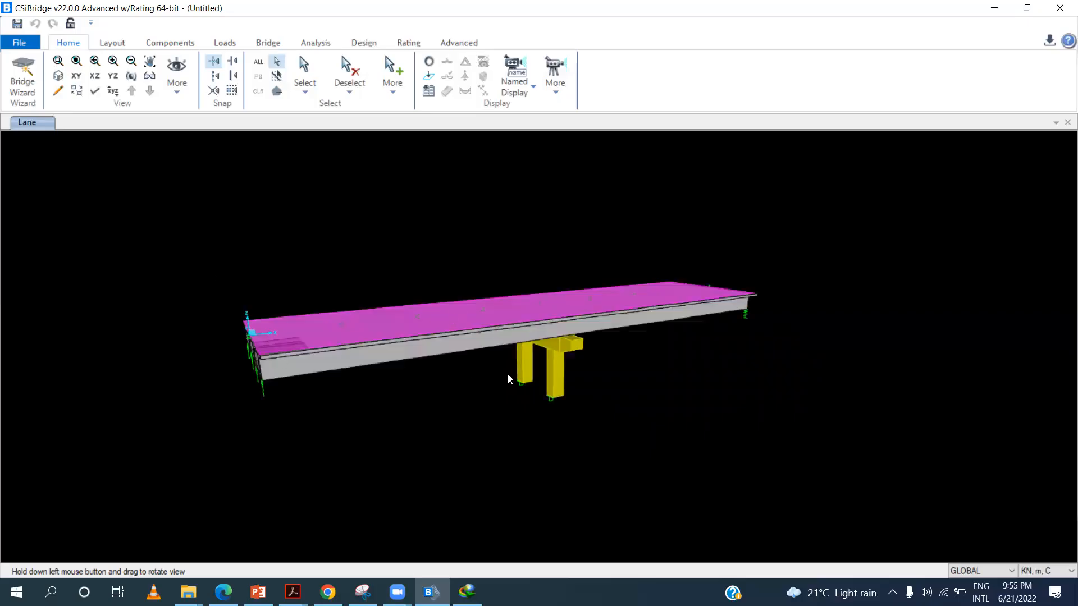
Discard the quick bridge model without saving and start a new blank model from the additional templates
left_click(22, 43)
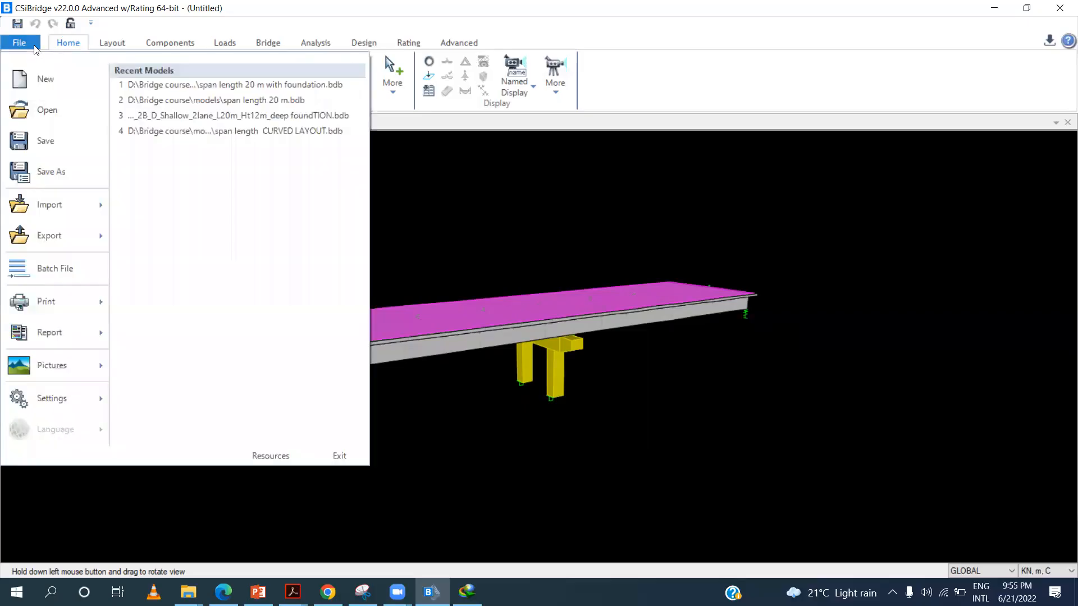
left_click(44, 73)
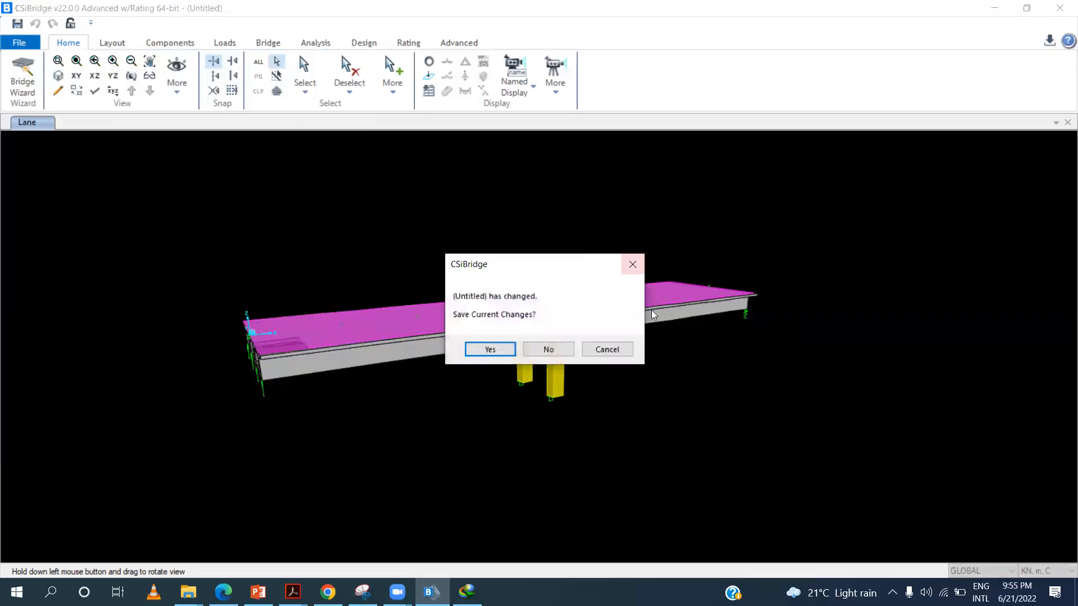
left_click(545, 350)
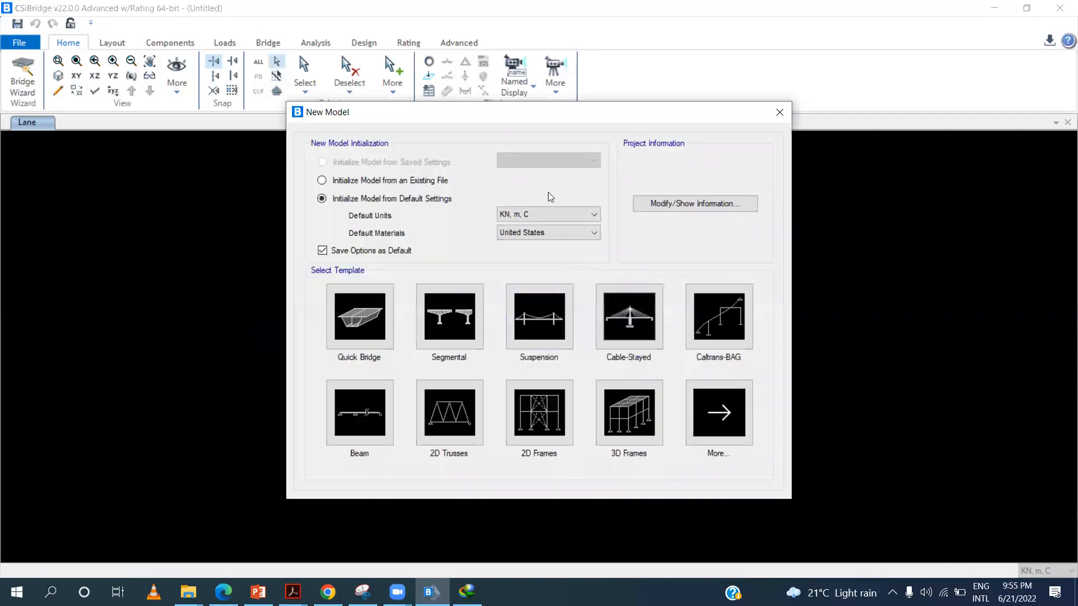
left_click_drag(504, 117, 654, 108)
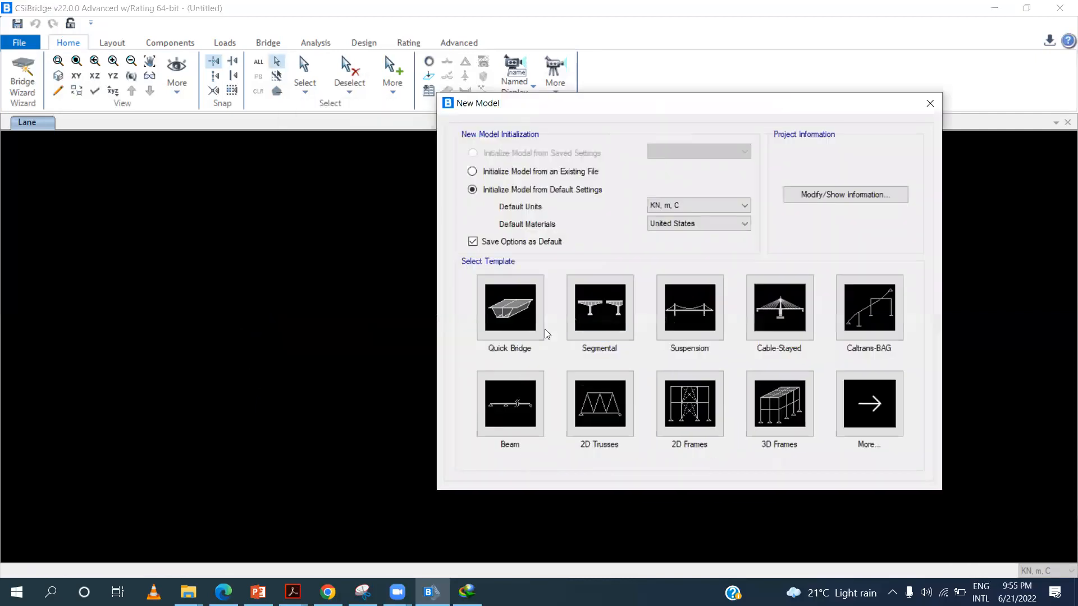
left_click(887, 413)
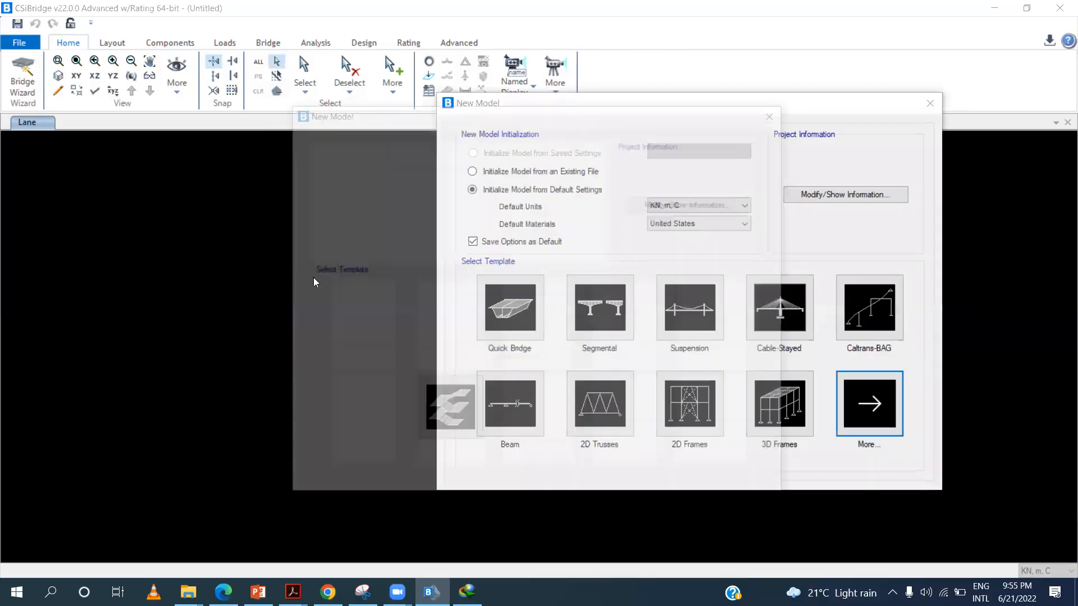
left_click(361, 320)
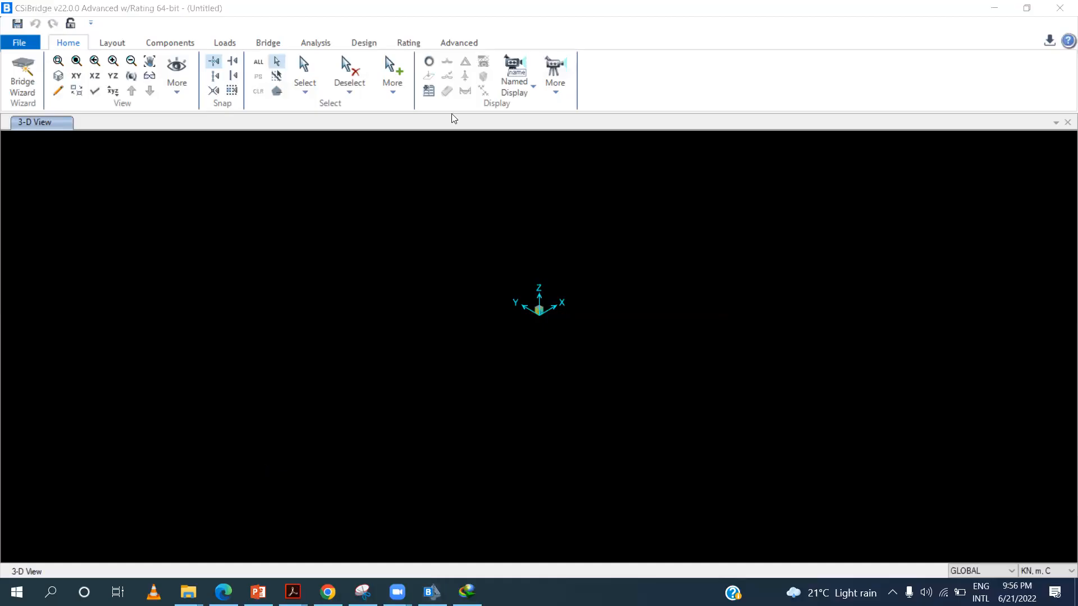
Annotate the ribbon tabs with a circled 1, the numbers 2, 3 and 4, and a long arrow showing the work order
left_click_drag(101, 35, 160, 42)
left_click_drag(89, 24, 85, 33)
mouse_move(104, 10)
left_mouse_down()
mouse_move(95, 10)
mouse_move(129, 36)
mouse_move(153, 37)
left_mouse_up()
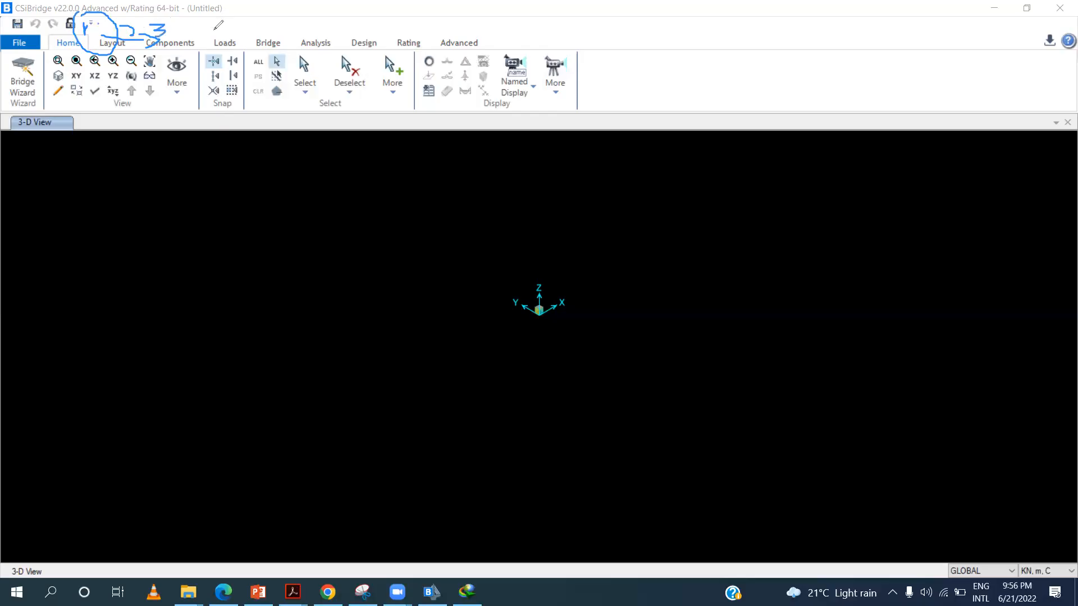
left_click_drag(214, 20, 221, 35)
left_click(252, 20)
left_click_drag(299, 24, 299, 35)
mouse_move(67, 31)
left_mouse_down()
mouse_move(399, 25)
mouse_move(380, 30)
left_mouse_up()
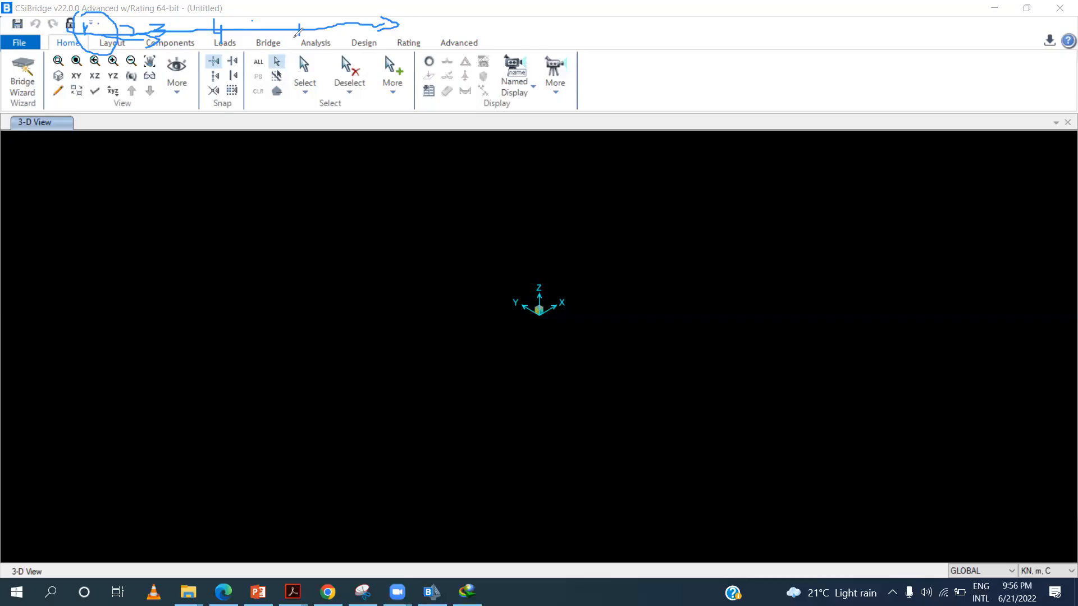
Erase the numbers, circle and arrow annotated over the ribbon tabs
left_click(325, 41)
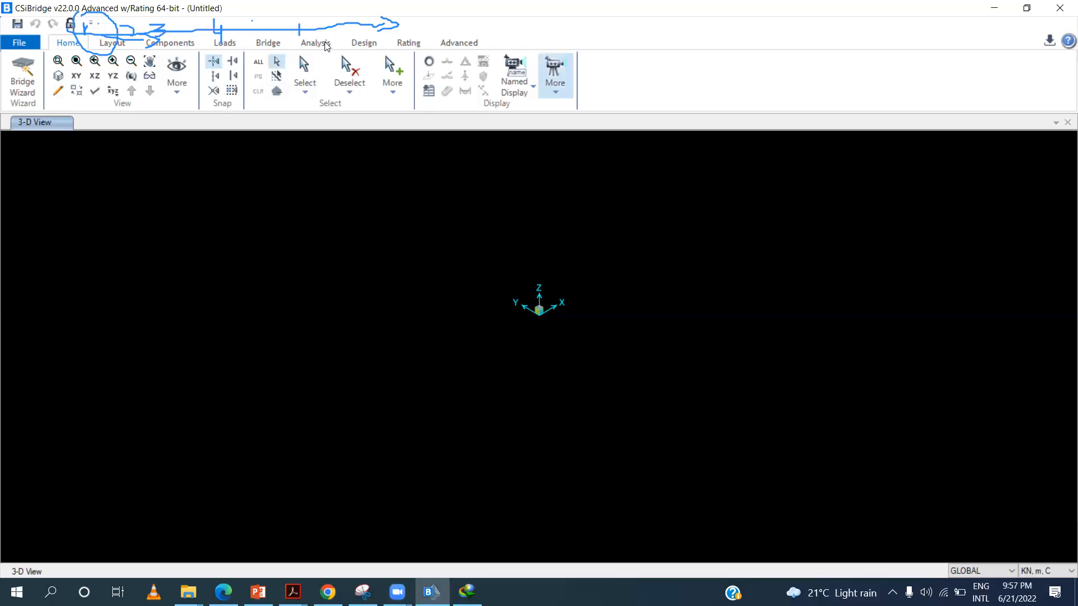
mouse_move(89, 37)
left_mouse_down()
mouse_move(204, 57)
mouse_move(141, 32)
mouse_move(175, 24)
left_mouse_up()
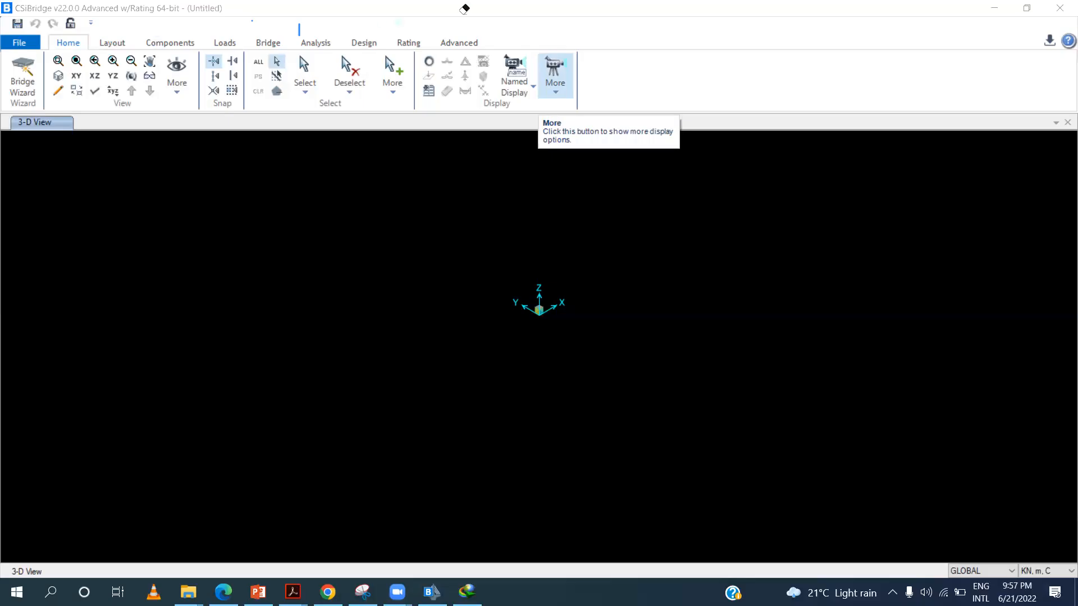
left_click_drag(308, 24, 305, 26)
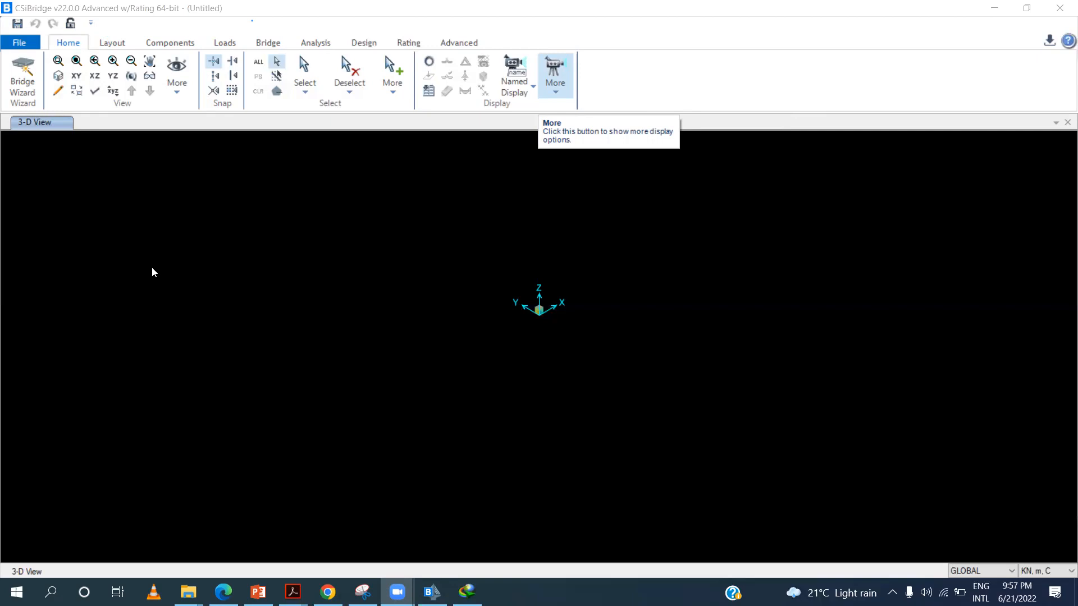
Open the Bridge Wizard and read its introduction to the modeling steps
left_click(27, 77)
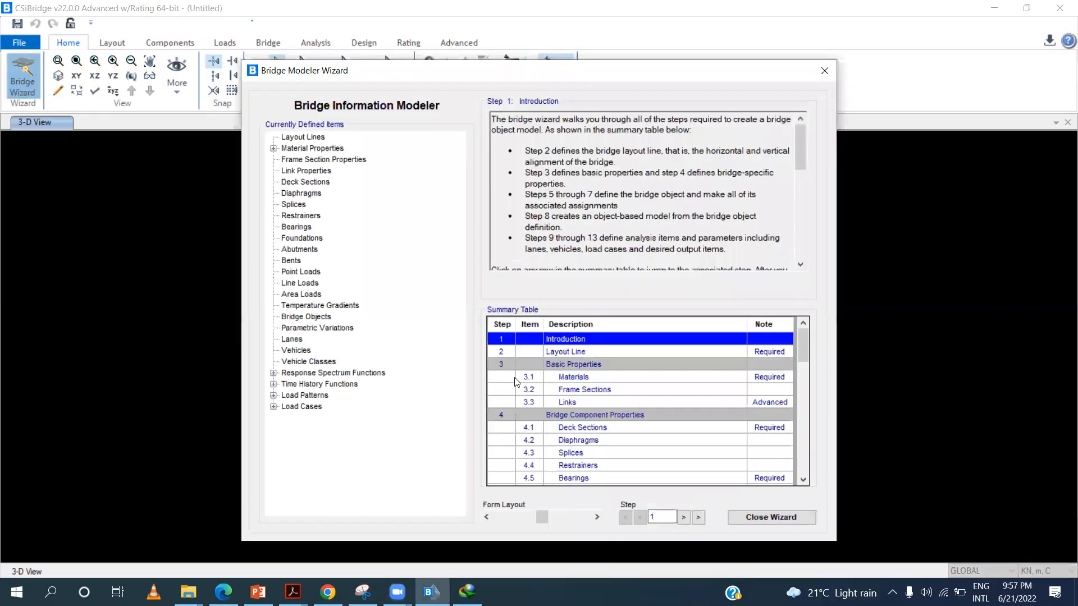
mouse_move(799, 143)
left_mouse_down()
mouse_move(798, 235)
mouse_move(794, 140)
left_mouse_up()
Switch to the PowerPoint presentation and review the slides from the work flow to Step 2 of the Bridge Wizard, Layout Line
left_click(294, 591)
left_click(258, 591)
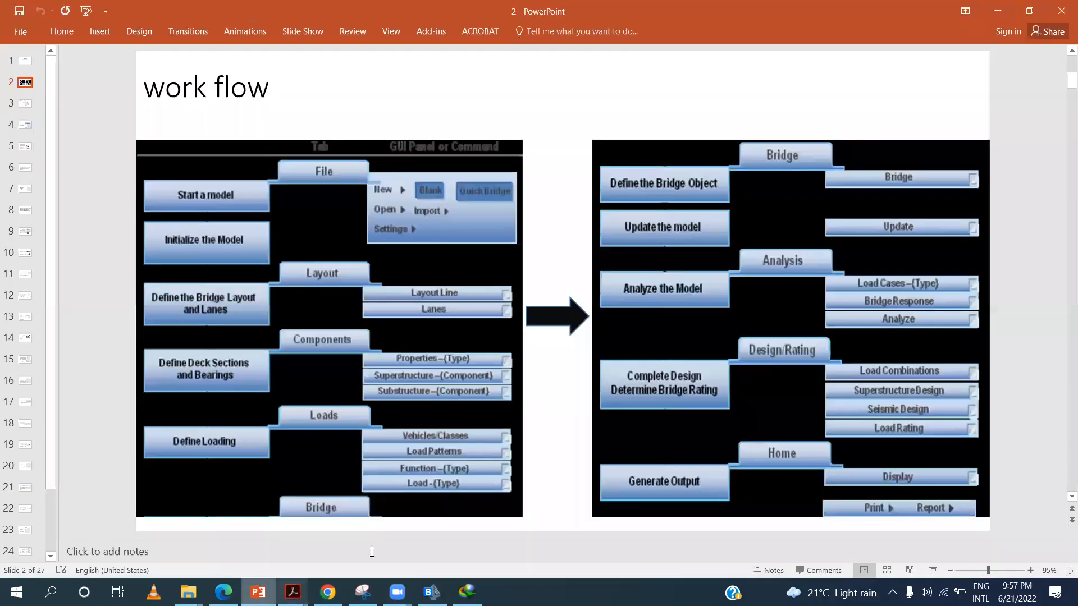
scroll(122, 419, "down", 1)
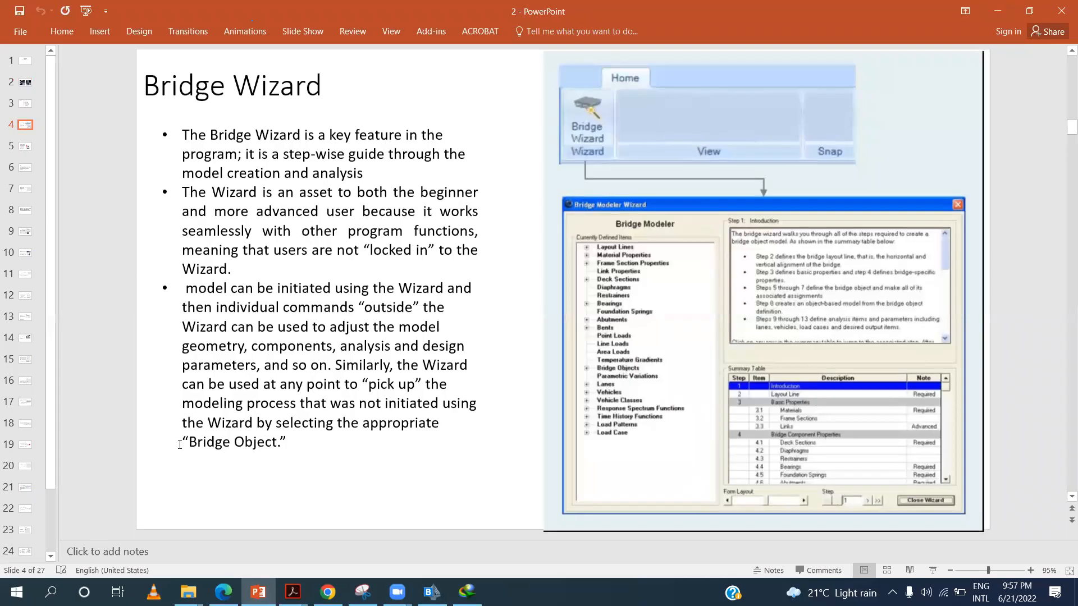
scroll(180, 445, "down", 1)
scroll(180, 445, "down", 2)
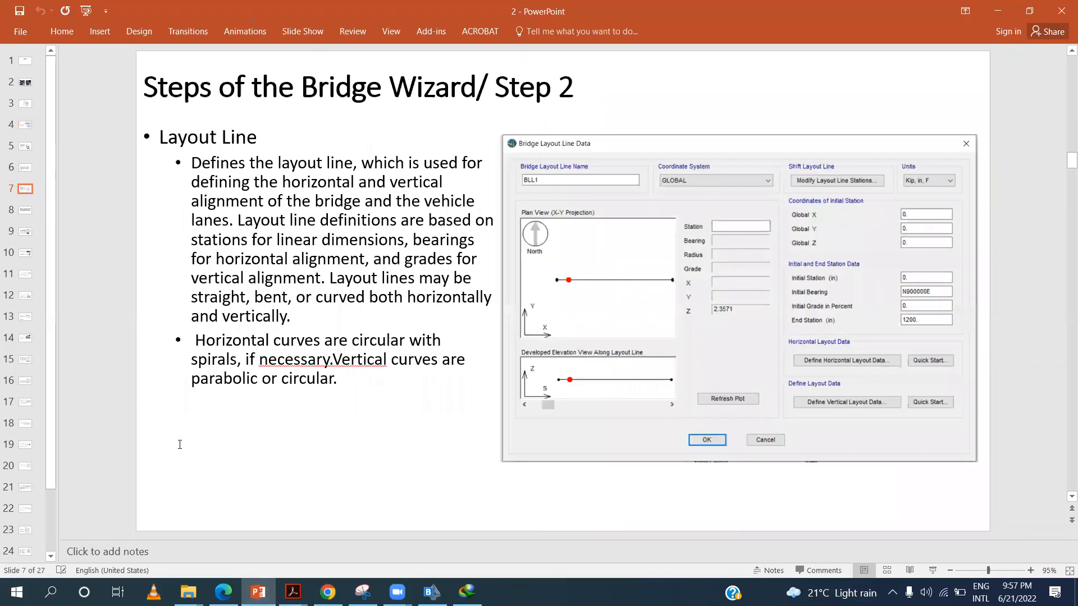
Review the presentation's Bridge Wizard Step 4 slide on splices, restrainers and bearings, comparing it with the wizard in CSiBridge
scroll(180, 445, "down", 1)
scroll(180, 445, "down", 2)
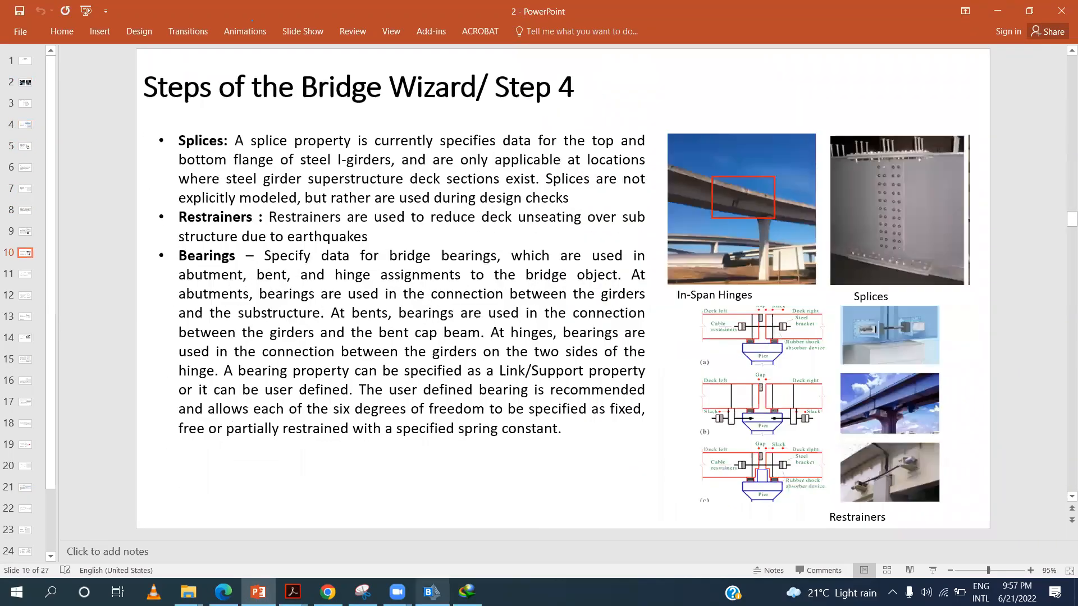
mouse_move(432, 592)
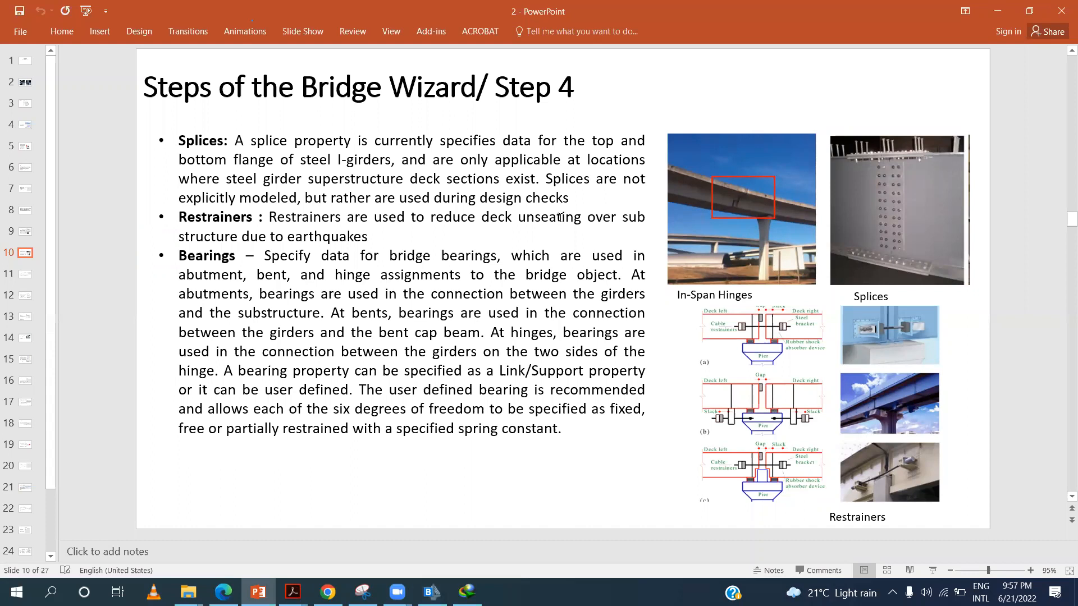
left_click(433, 592)
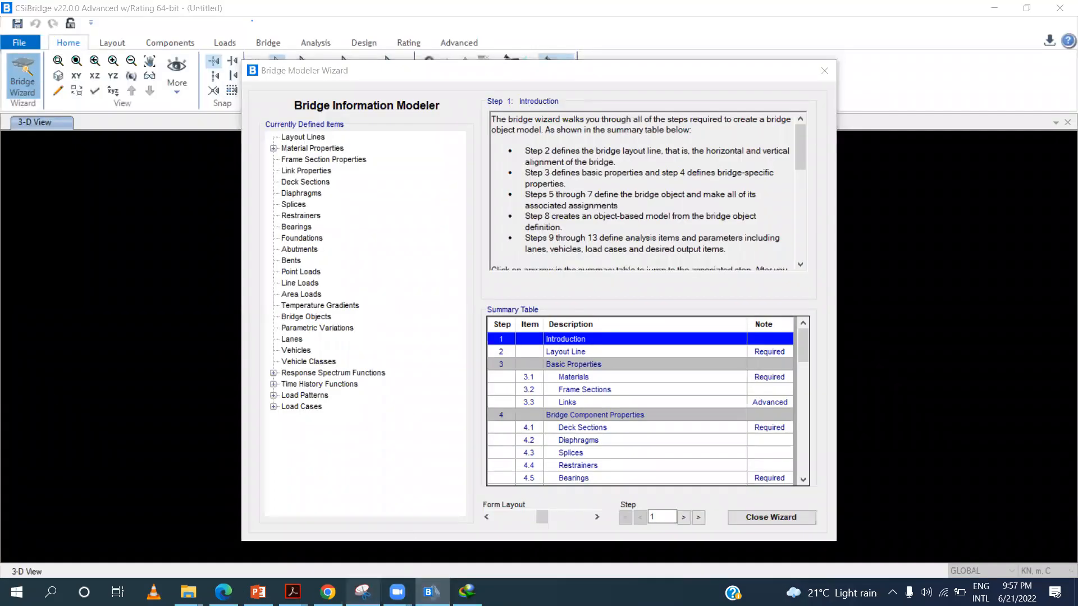
left_click(259, 593)
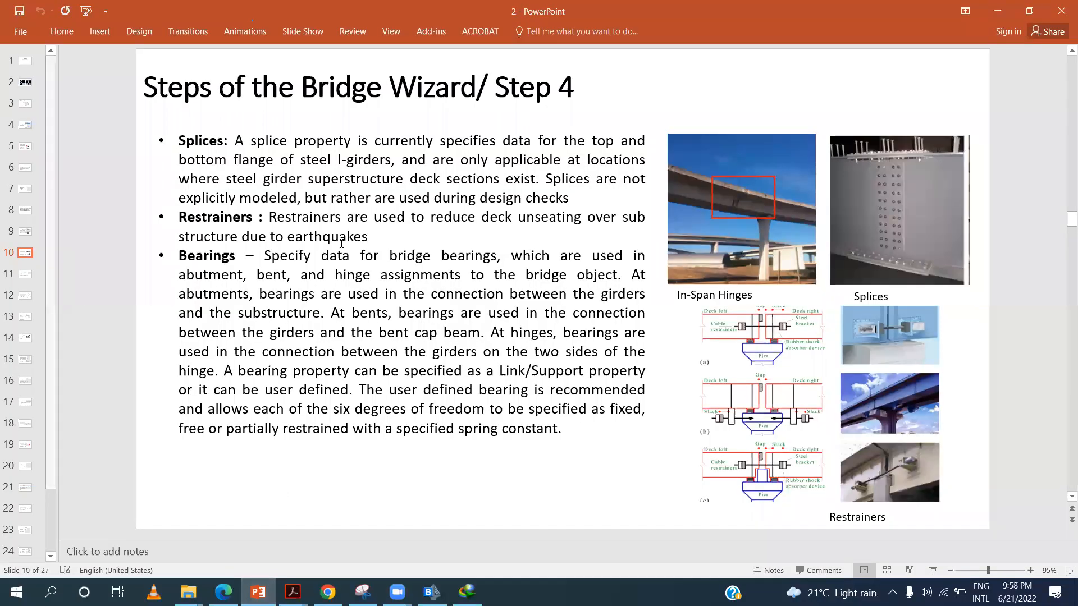
left_click(432, 593)
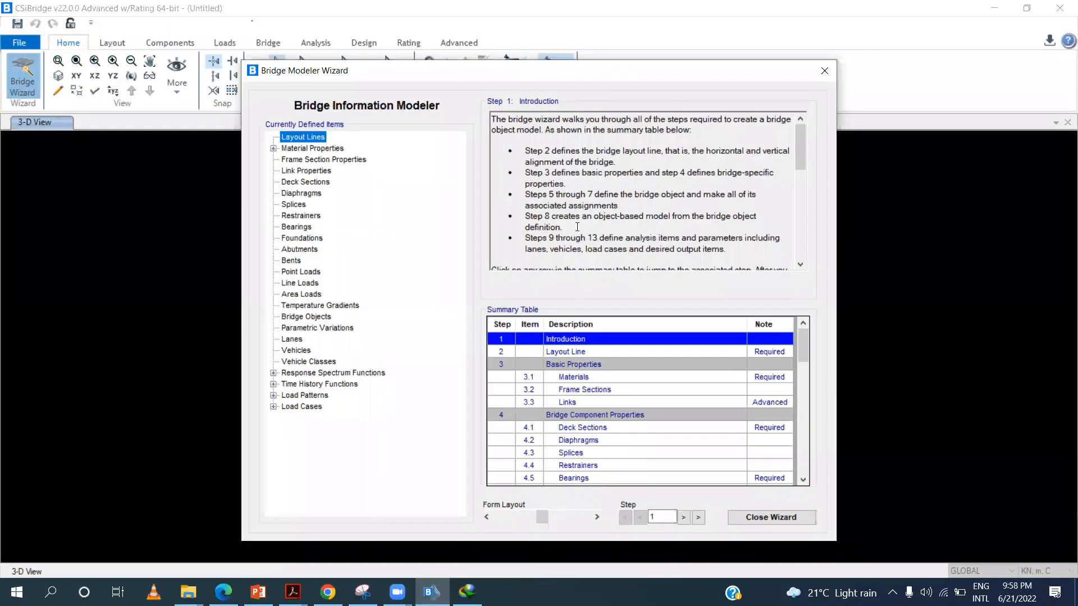
Look through the Bridge Wizard's summary table from the Introduction to the bridge object assignments
left_click_drag(803, 204, 798, 148)
scroll(497, 427, "down", 5)
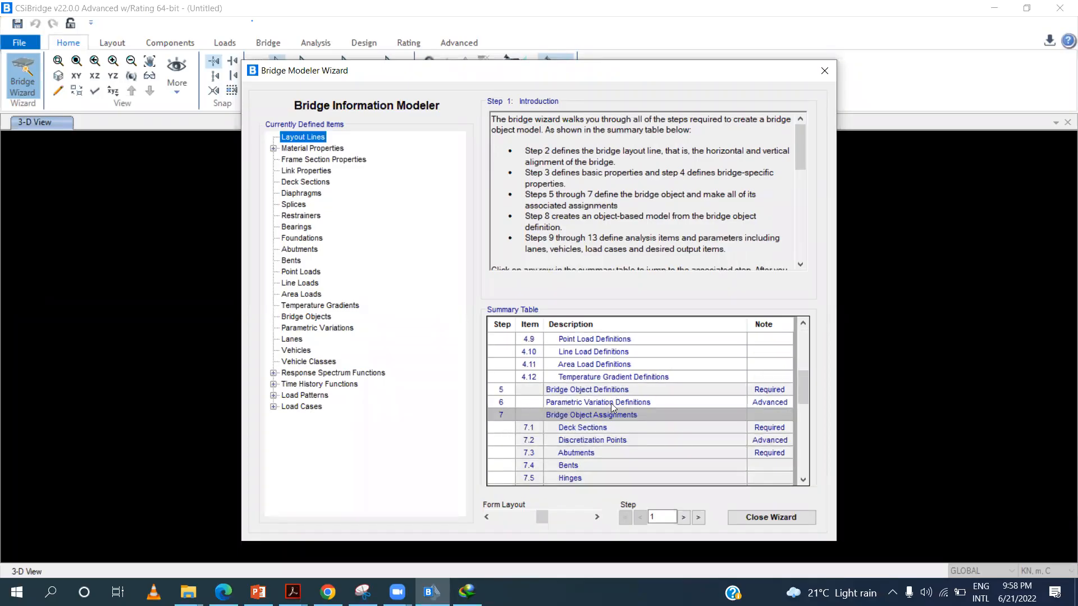
scroll(595, 429, "up", 5)
scroll(595, 429, "down", 5)
scroll(666, 453, "up", 5)
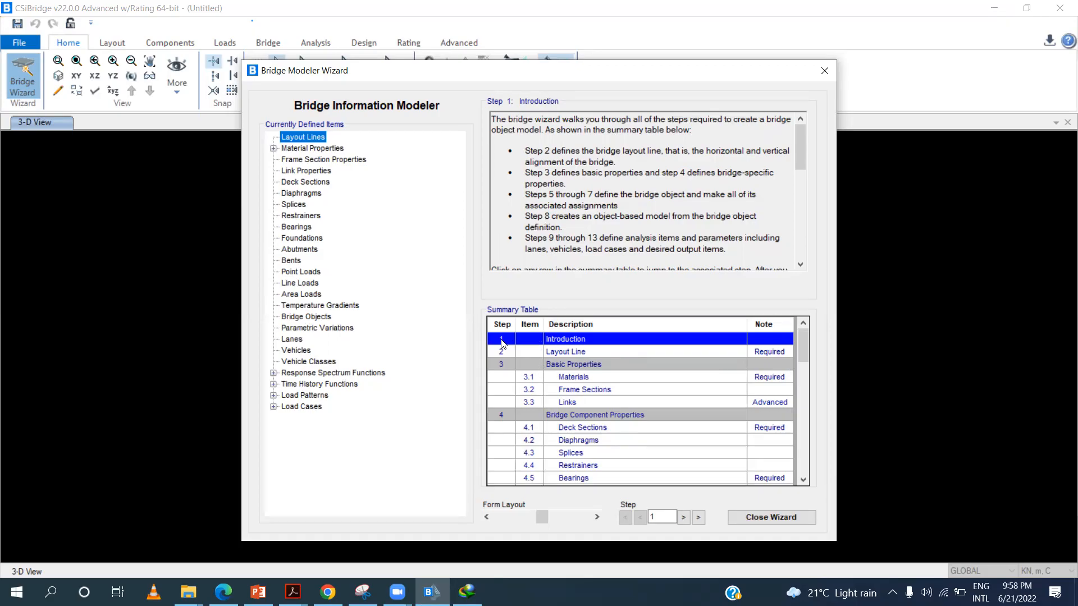
Read the full Step 1 Introduction text of the Bridge Wizard, including the notes on prerequisite steps
mouse_move(798, 131)
left_mouse_down()
mouse_move(795, 194)
mouse_move(791, 114)
left_mouse_up()
left_click_drag(491, 121, 531, 120)
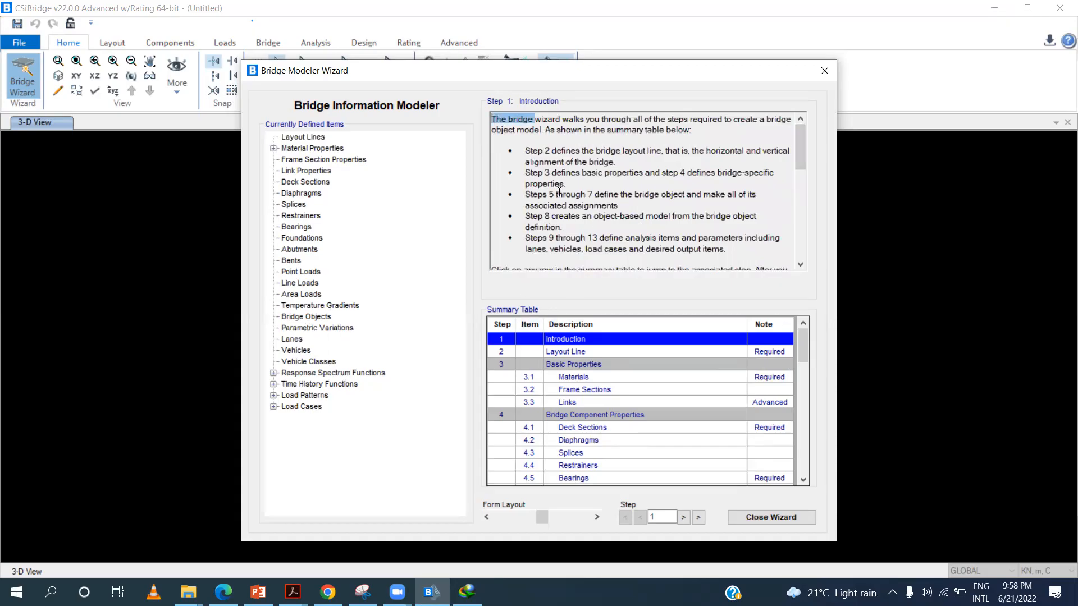
scroll(560, 192, "down", 2)
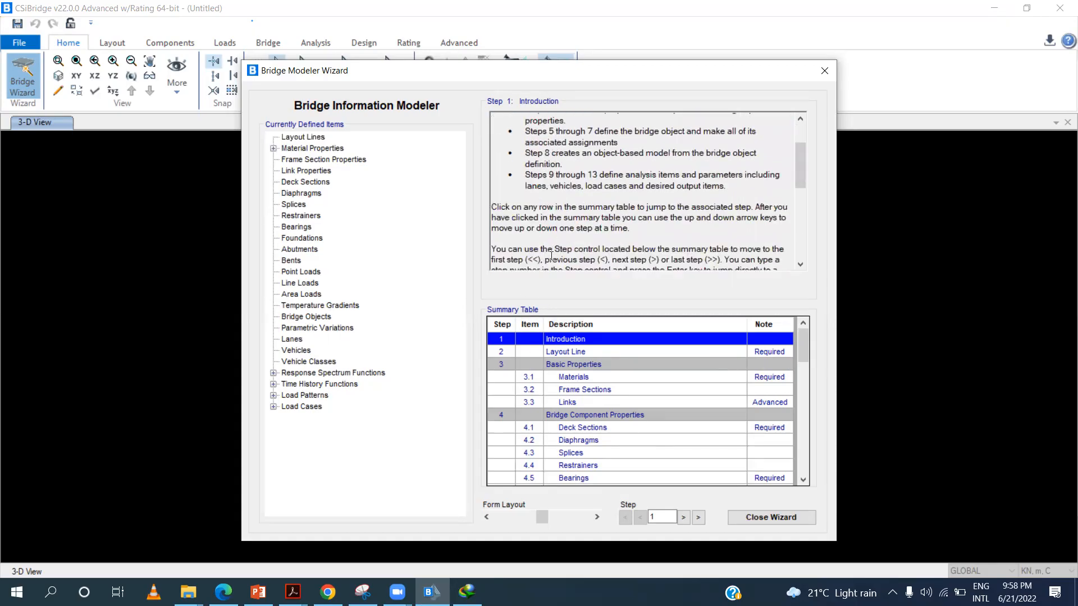
left_click(571, 354)
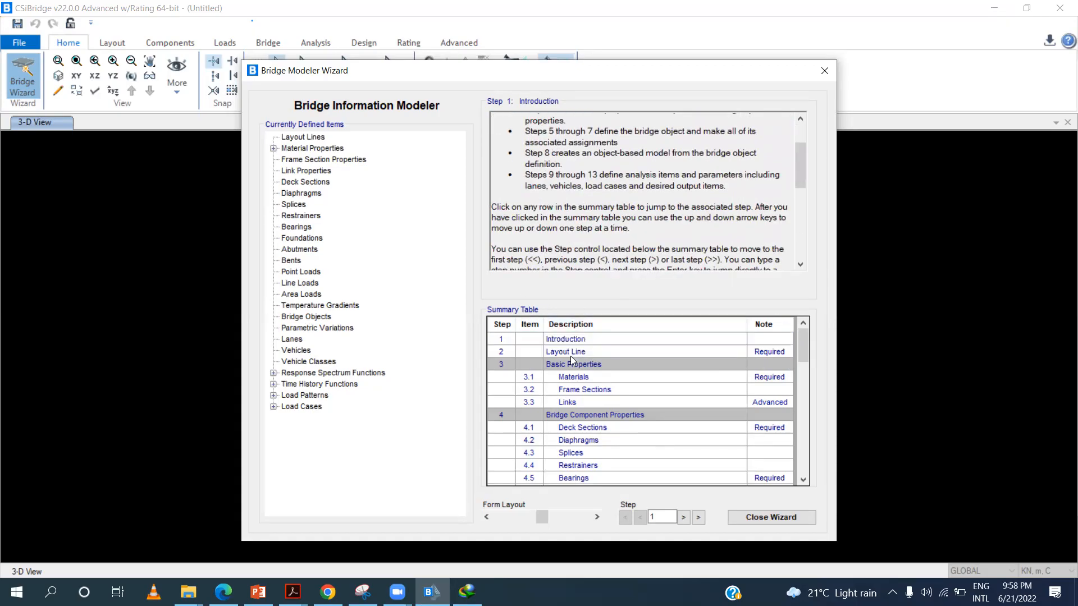
left_click(502, 339)
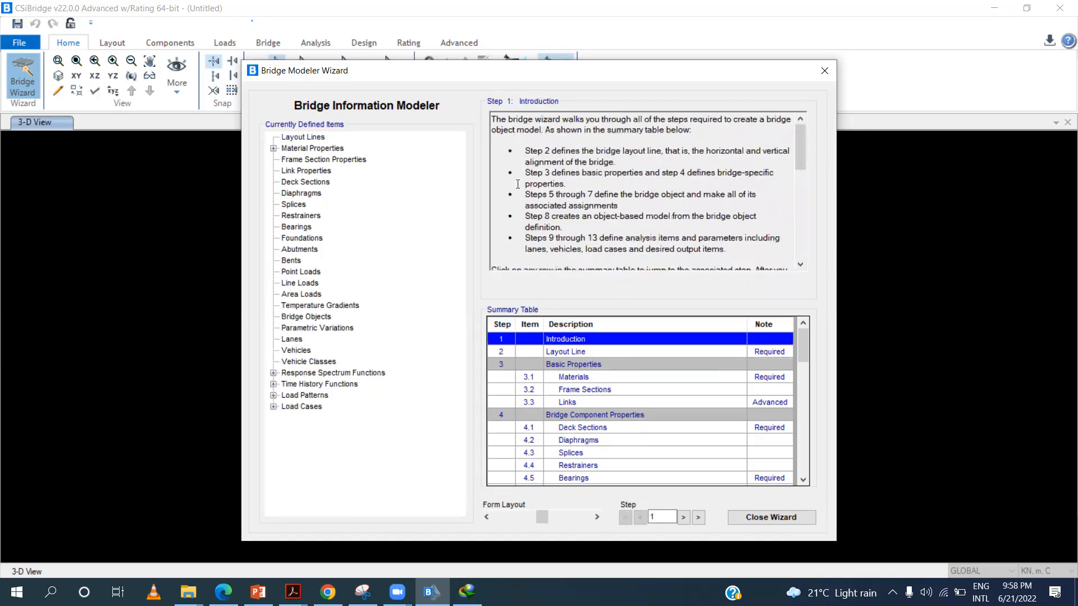
scroll(518, 184, "down", 6)
scroll(520, 193, "up", 6)
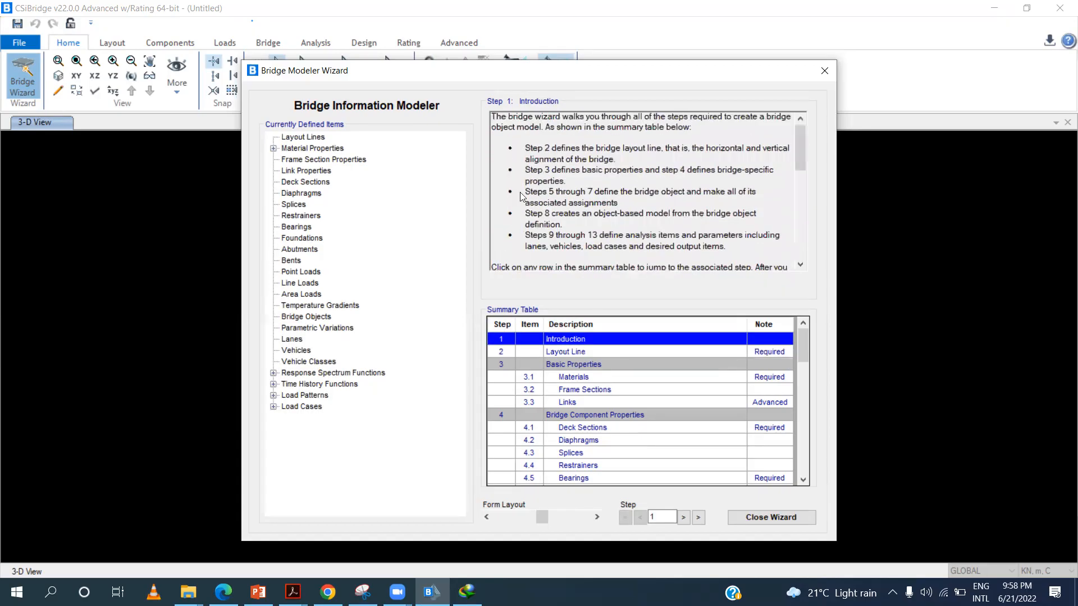
left_click_drag(798, 131, 797, 236)
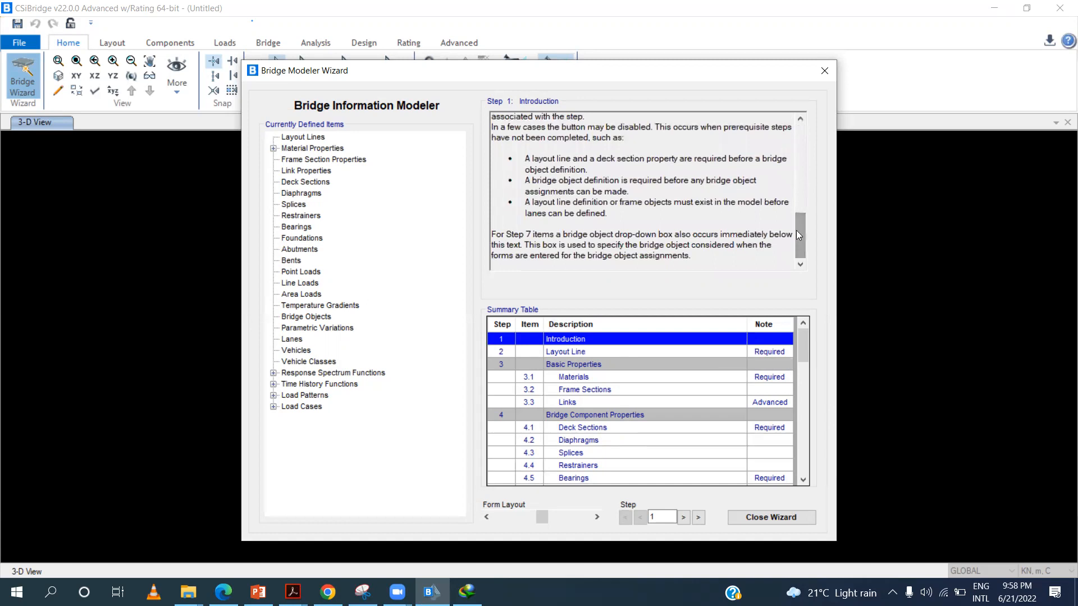
left_click_drag(796, 230, 798, 140)
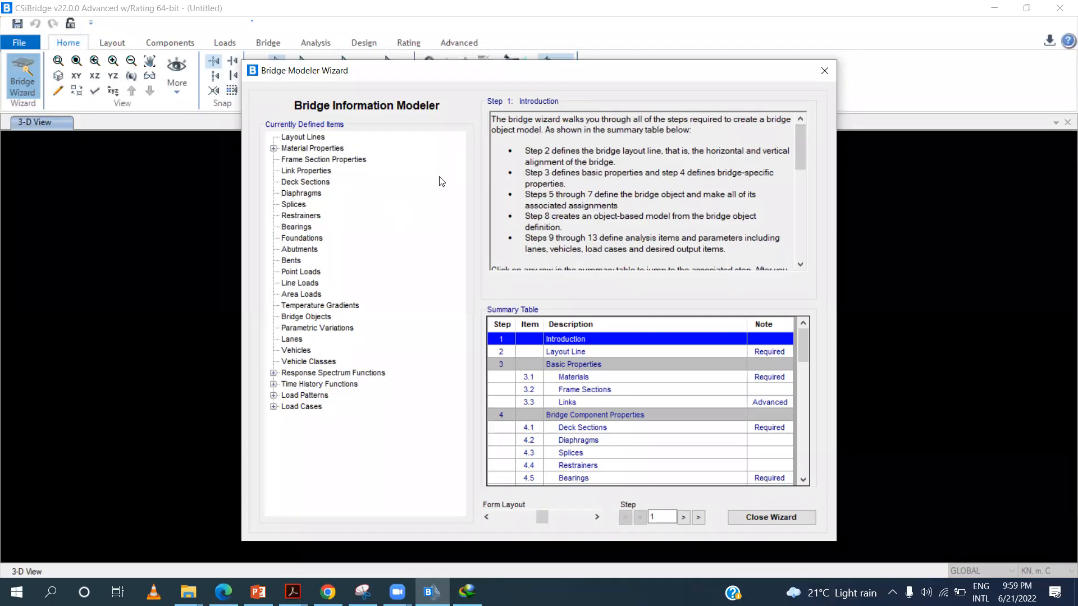
Show the Step 2 Layout Line description and review the summary table down to Step 13, Moving Load Case Results Saved
left_click(575, 353)
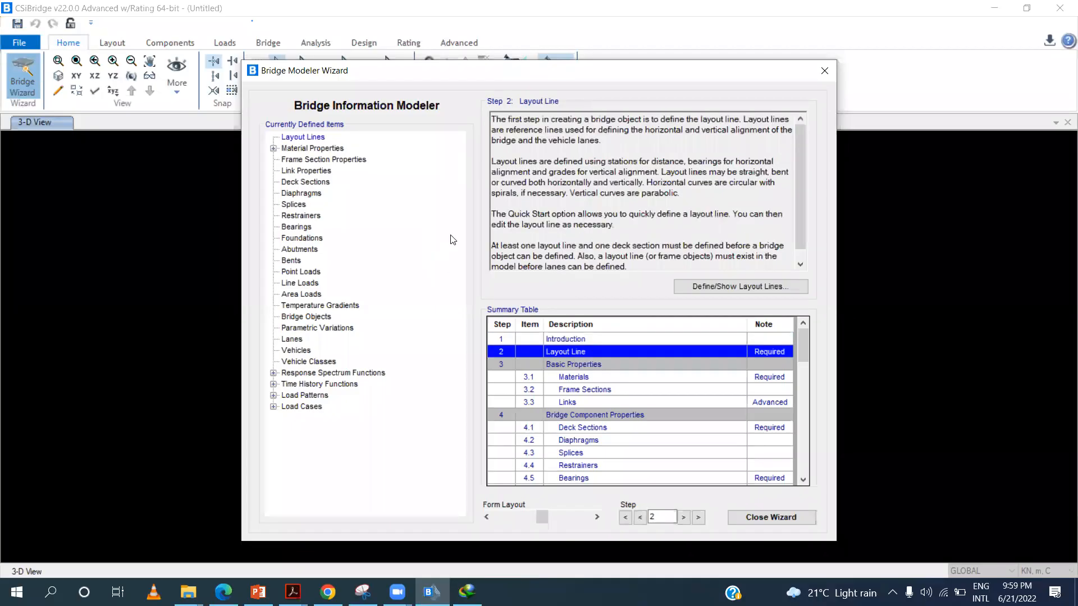
left_click(317, 139)
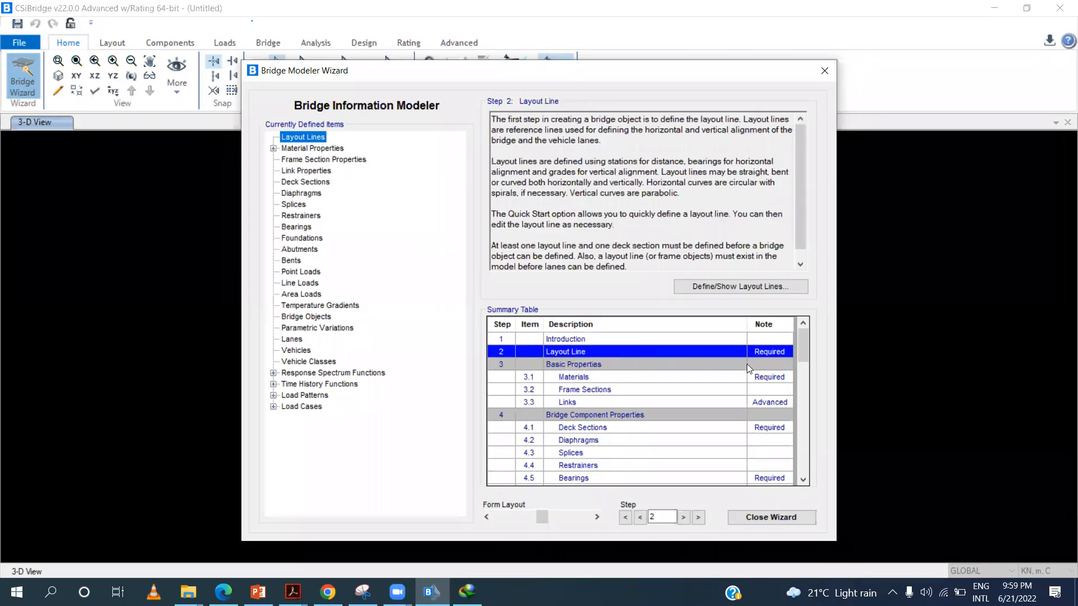
mouse_move(804, 353)
left_mouse_down()
mouse_move(800, 469)
mouse_move(800, 343)
left_mouse_up()
left_click_drag(804, 340, 804, 456)
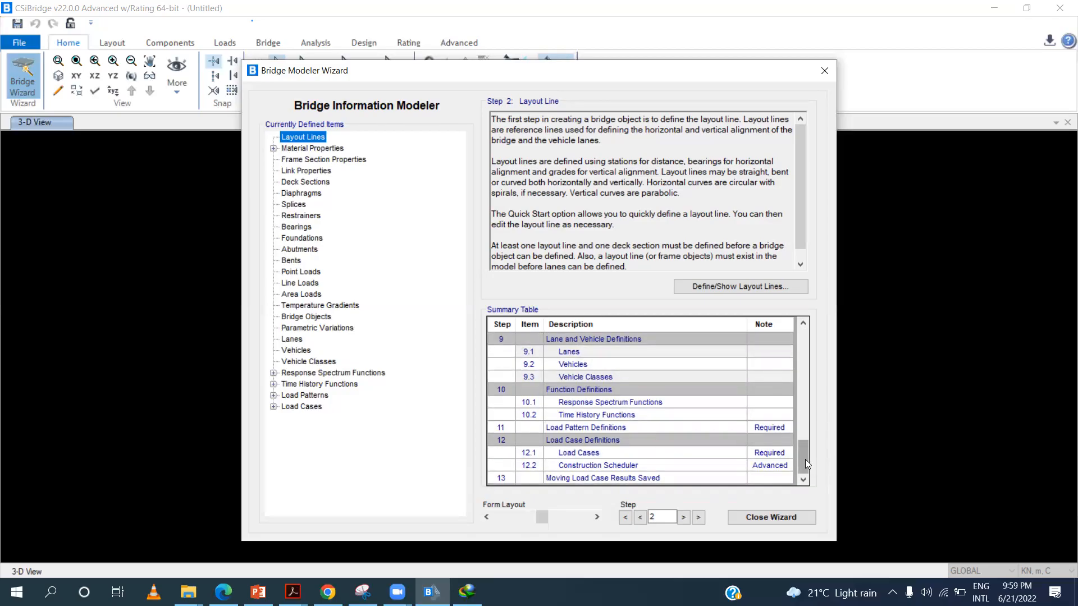
left_click_drag(803, 454, 805, 342)
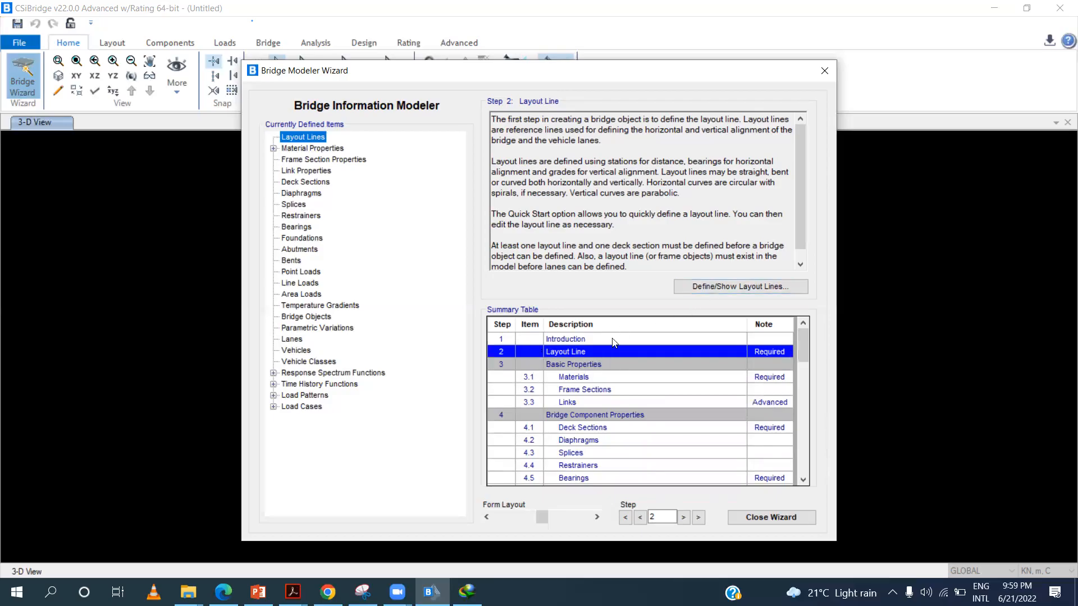
Add a new bridge layout line in Step 2 with initial station 0, initial bearing N900000E and end station 30 m
left_click(597, 340)
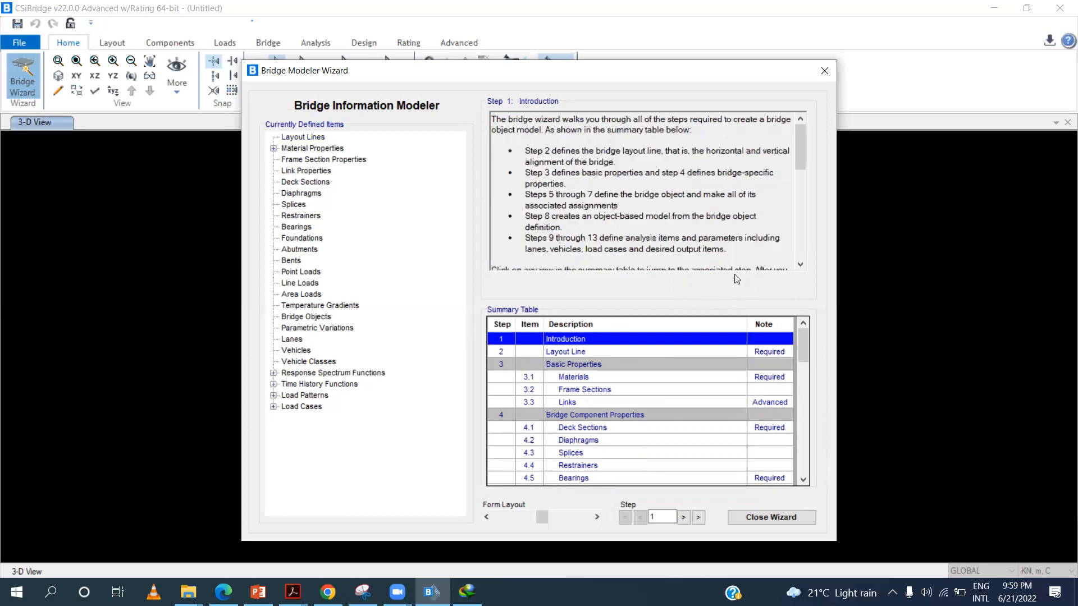
left_click(585, 353)
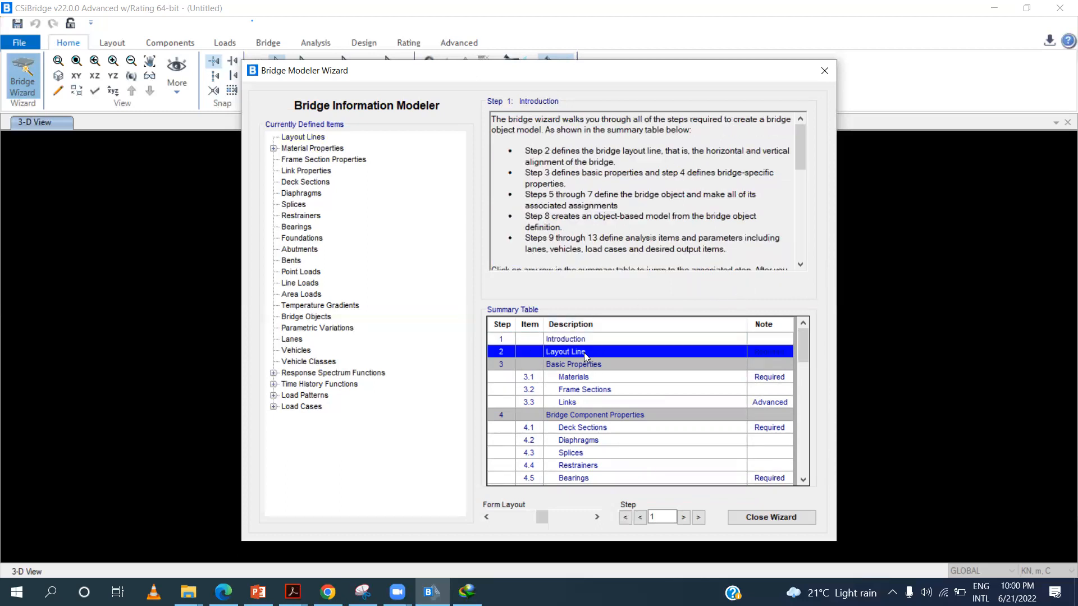
left_click(732, 292)
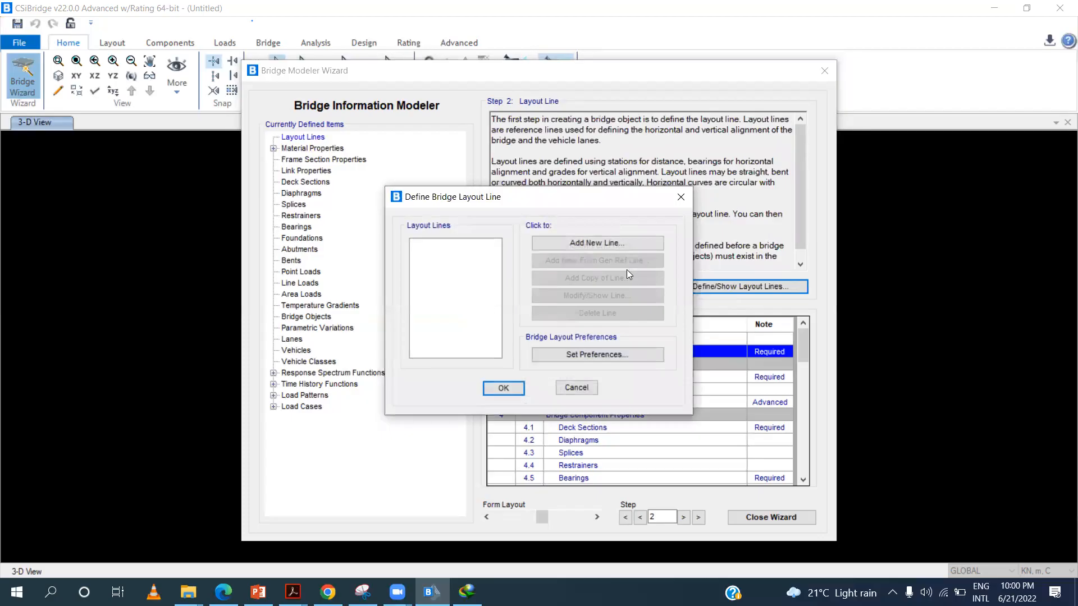
left_click(614, 245)
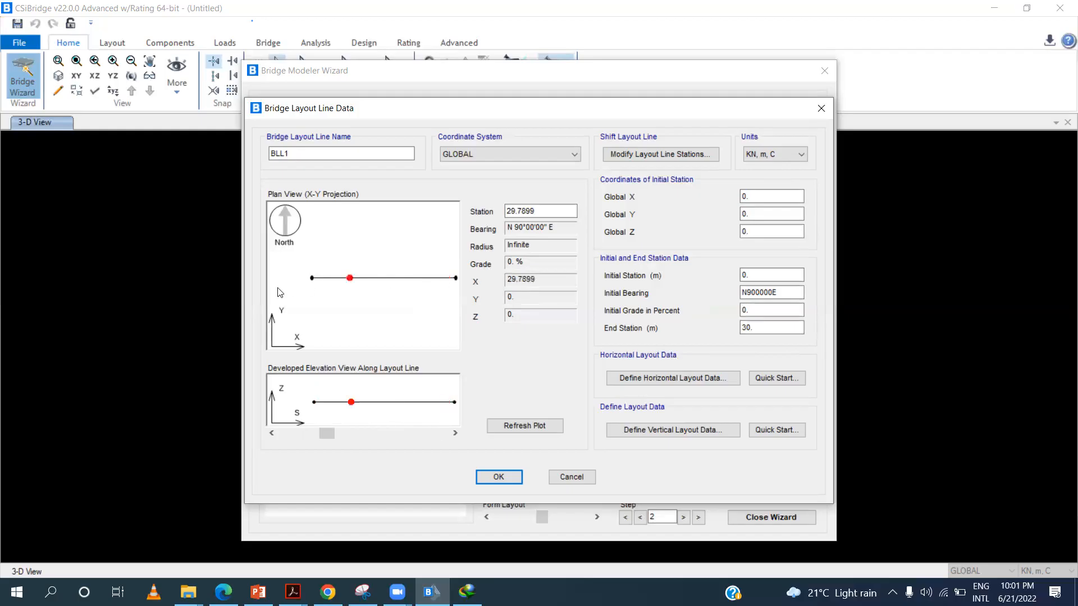
left_click(499, 477)
left_click(502, 387)
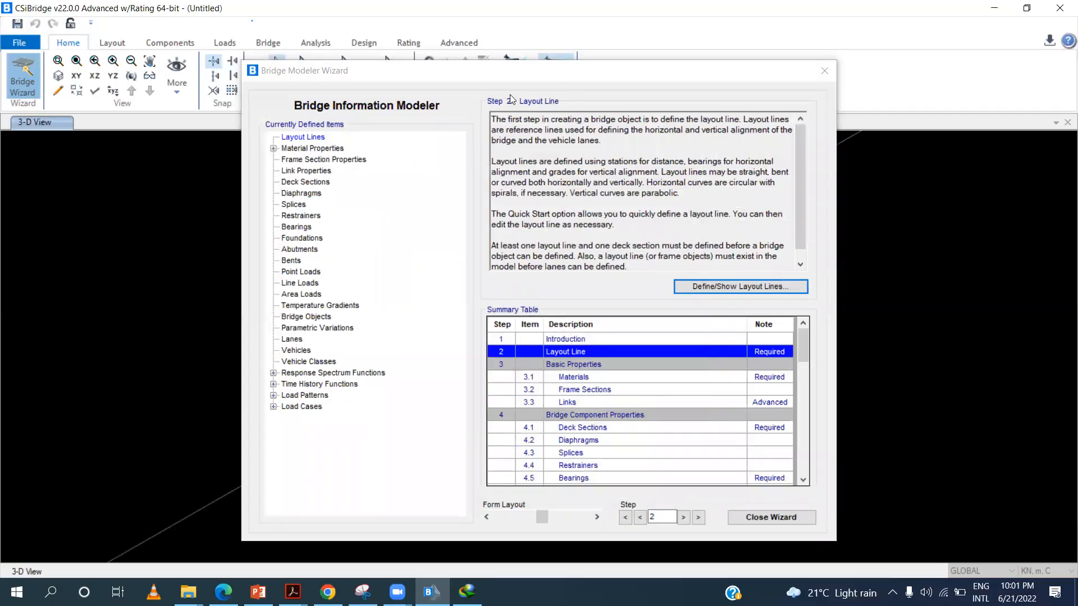
Shift the wizard window aside and examine the new layout line under Layout Lines in the currently defined items
left_click_drag(553, 73, 502, 86)
left_click(640, 390)
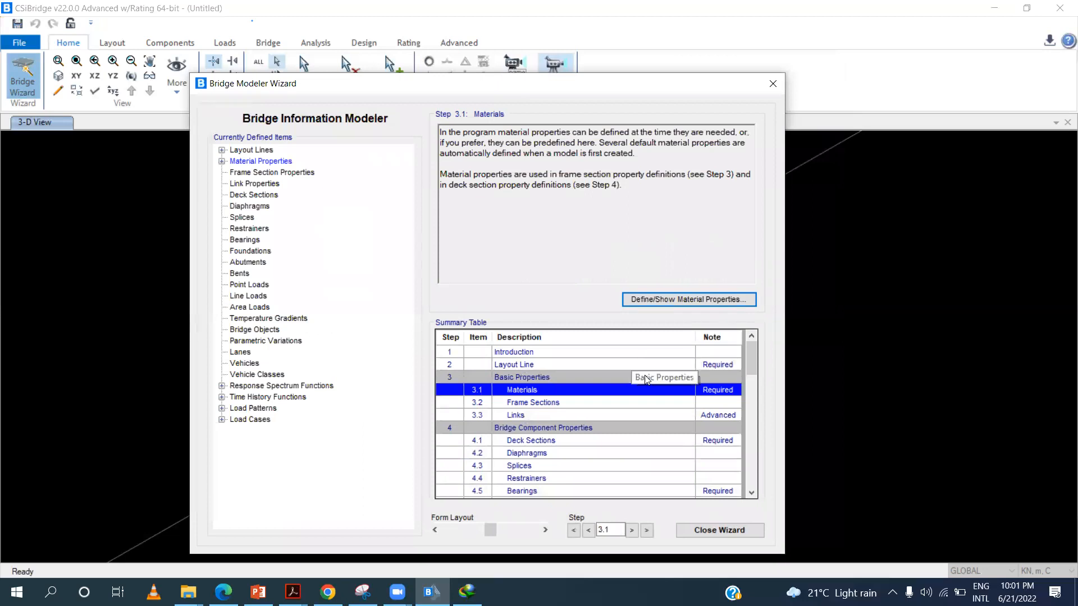
left_click(692, 365)
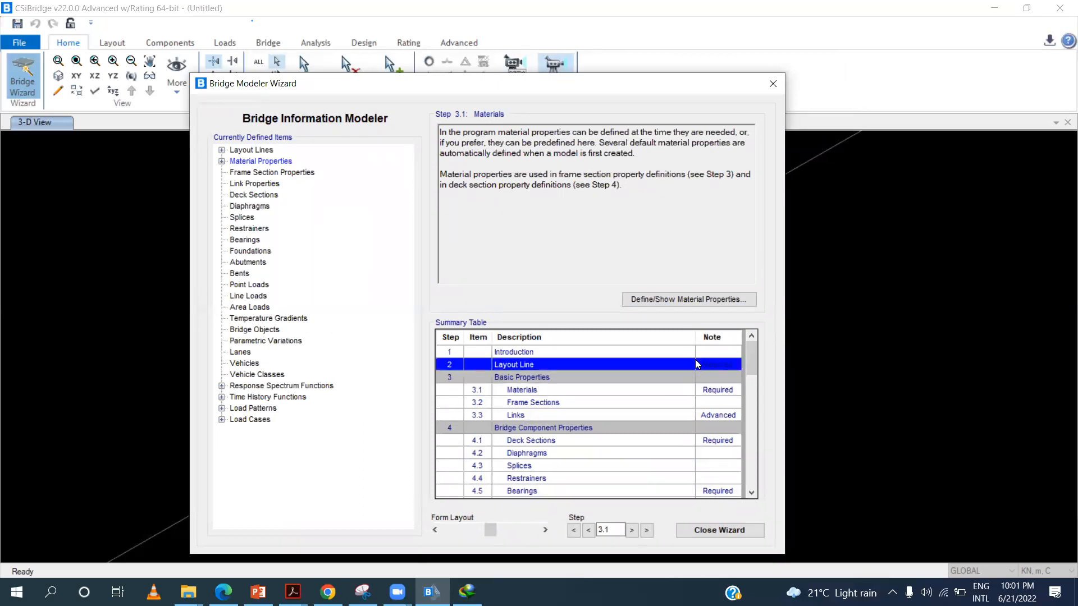
left_click(222, 150)
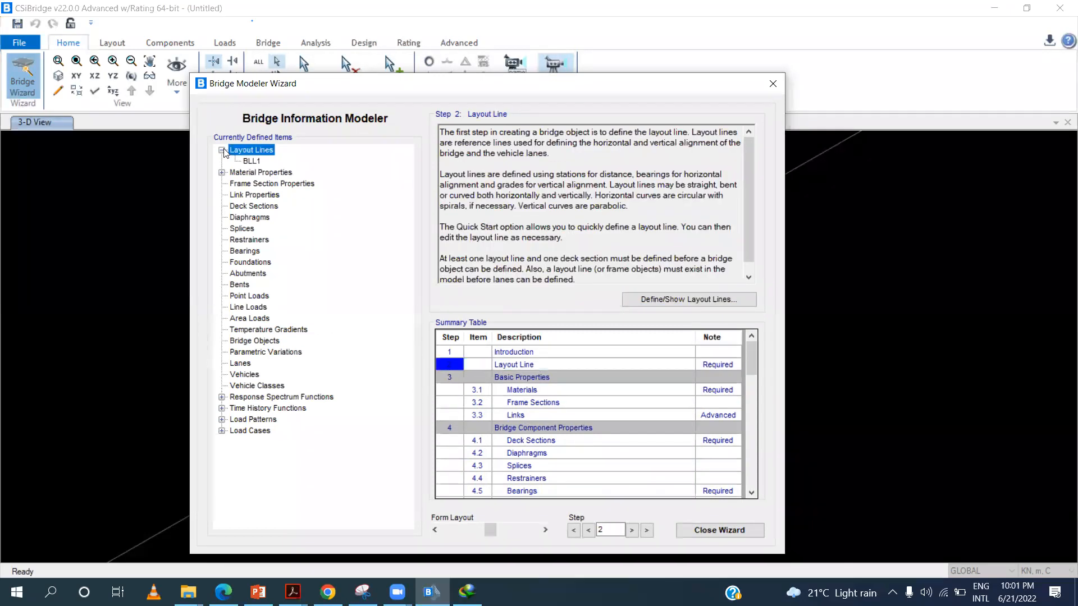
left_click(247, 163)
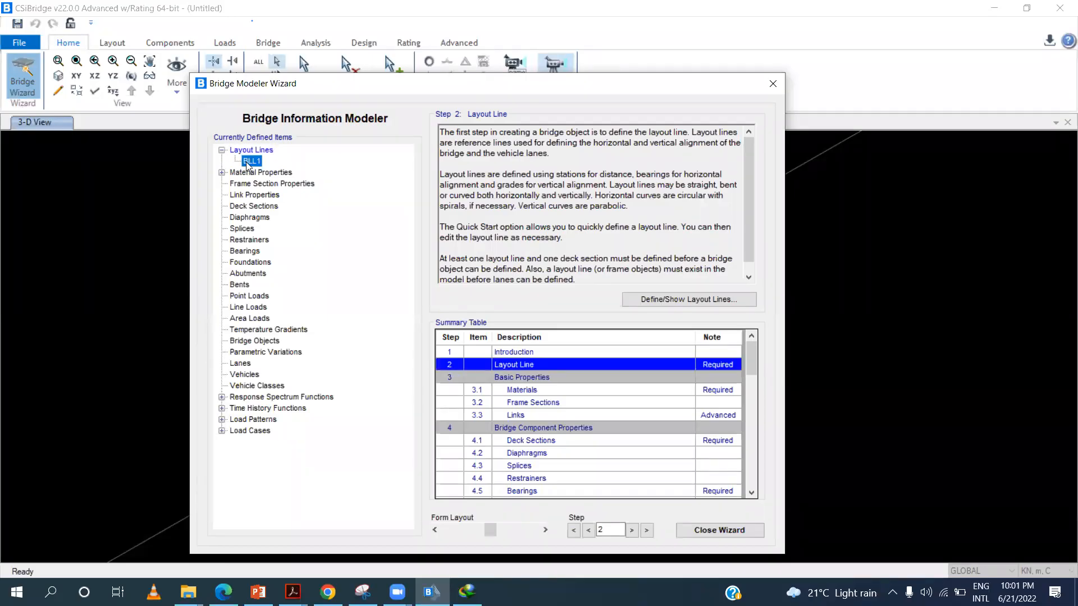
left_click(247, 163)
left_click(248, 164)
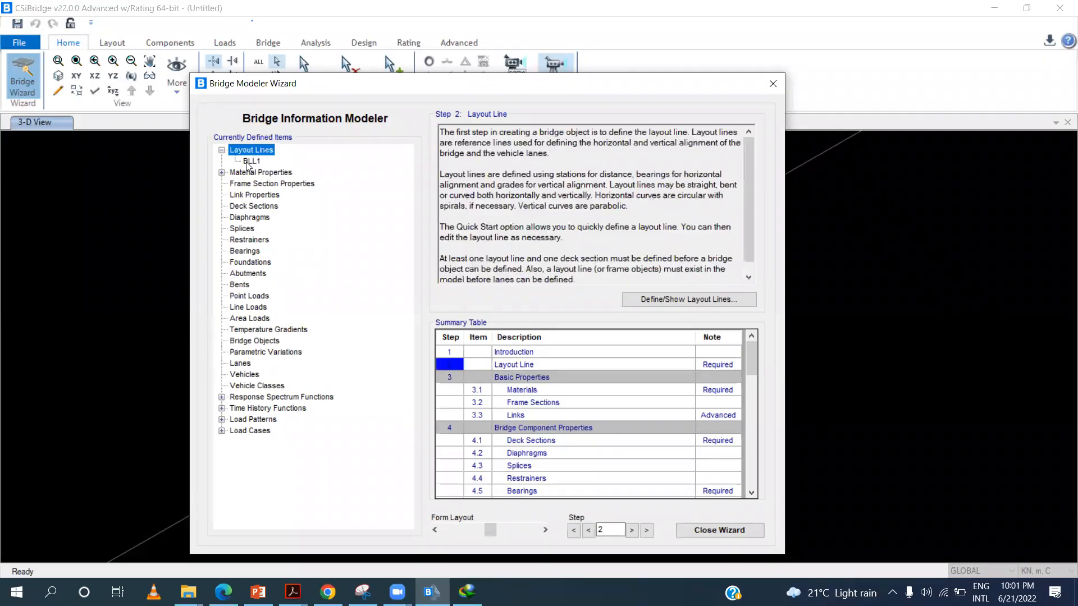
left_click(248, 161)
Rename the existing bridge layout line as "layout 1"
left_click(665, 300)
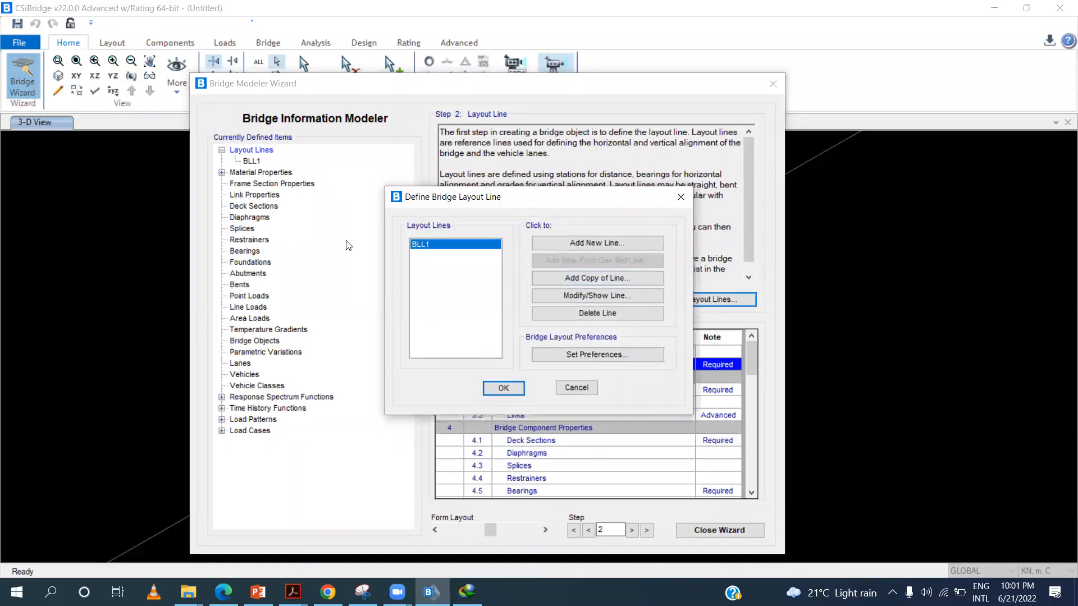
left_click(578, 297)
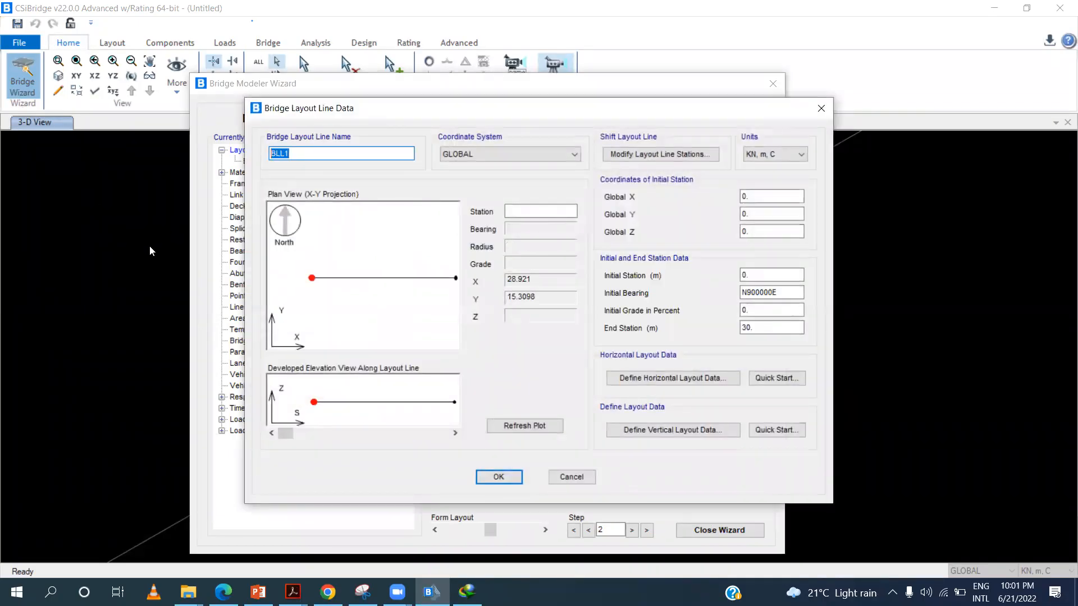
type("layout 1")
left_click(491, 476)
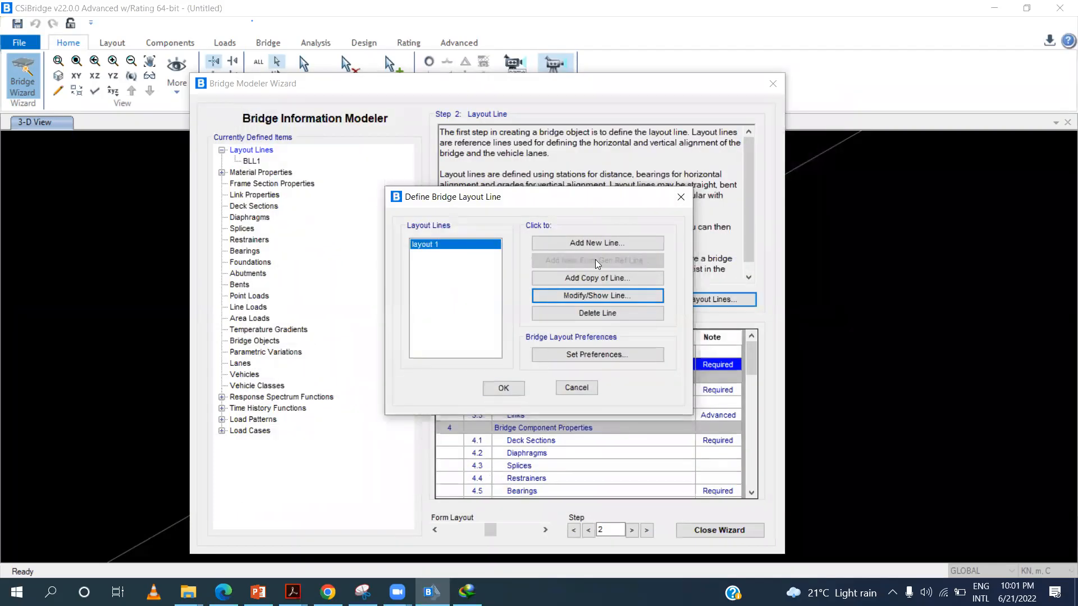
left_click(498, 389)
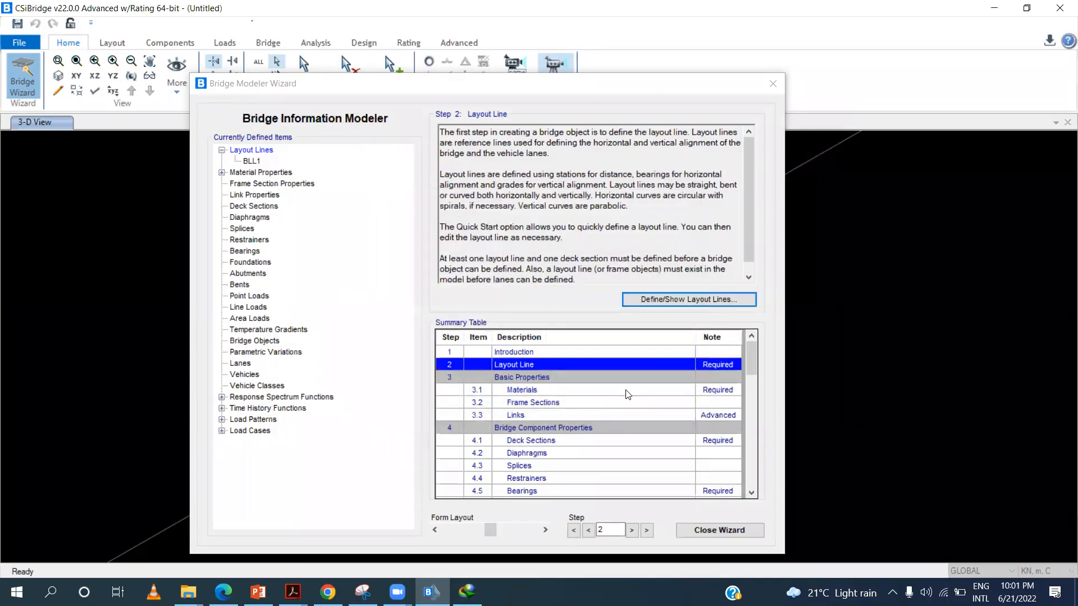
Start a new material definition in Step 3.1 Materials with region United States and material type Rebar
left_click(558, 395)
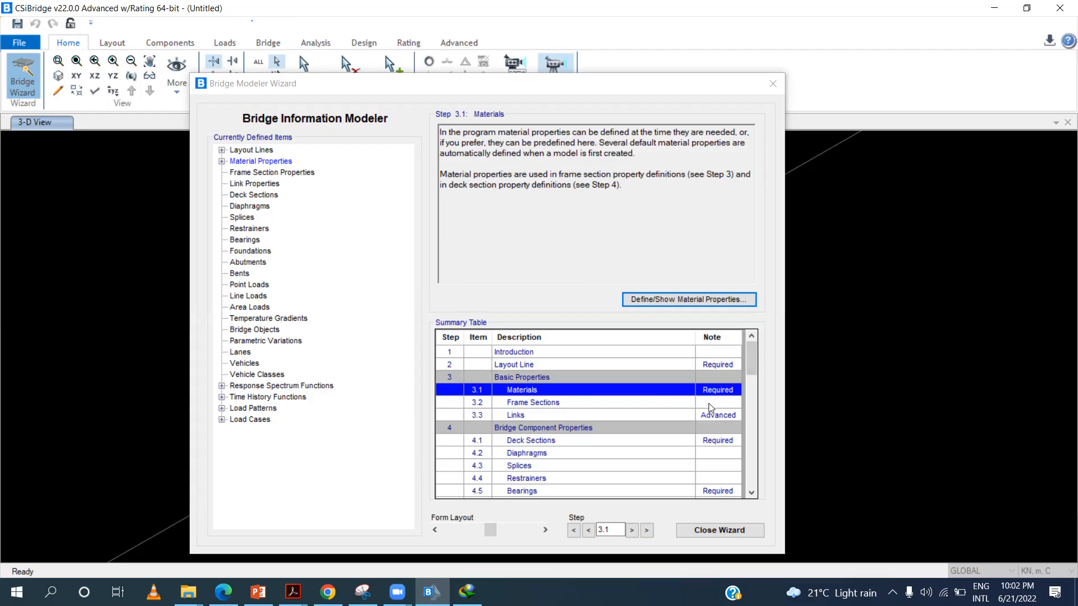
left_click(708, 303)
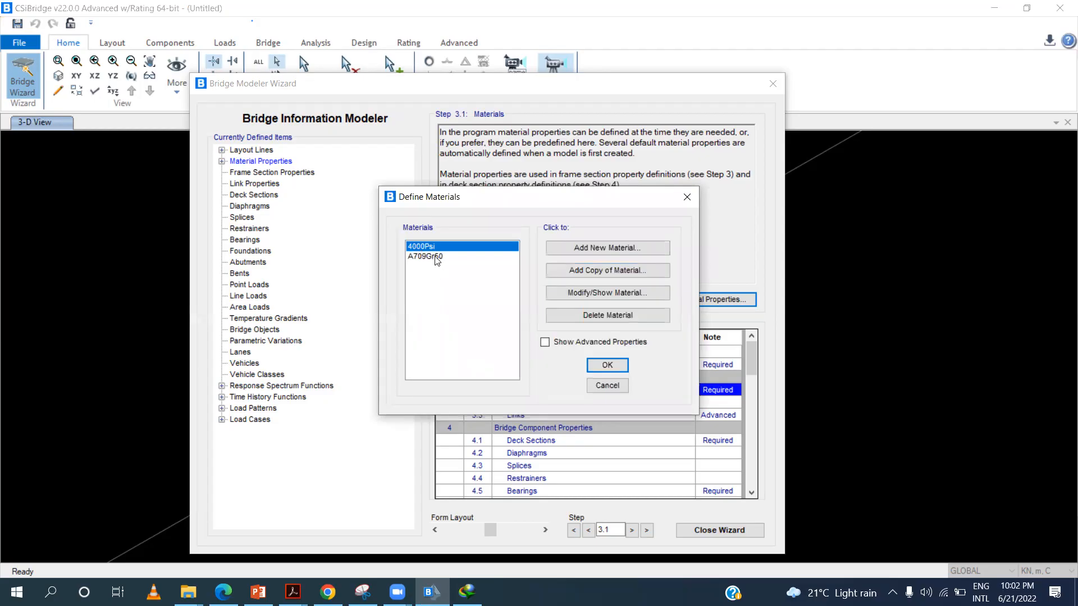
left_click(583, 246)
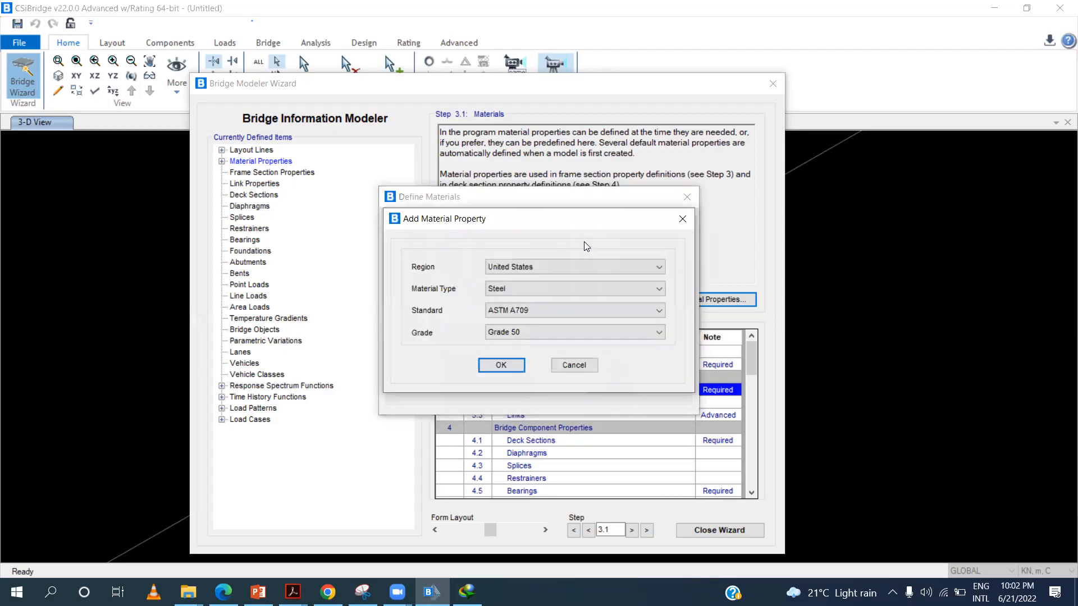
left_click(566, 266)
left_click(566, 266)
left_click(555, 292)
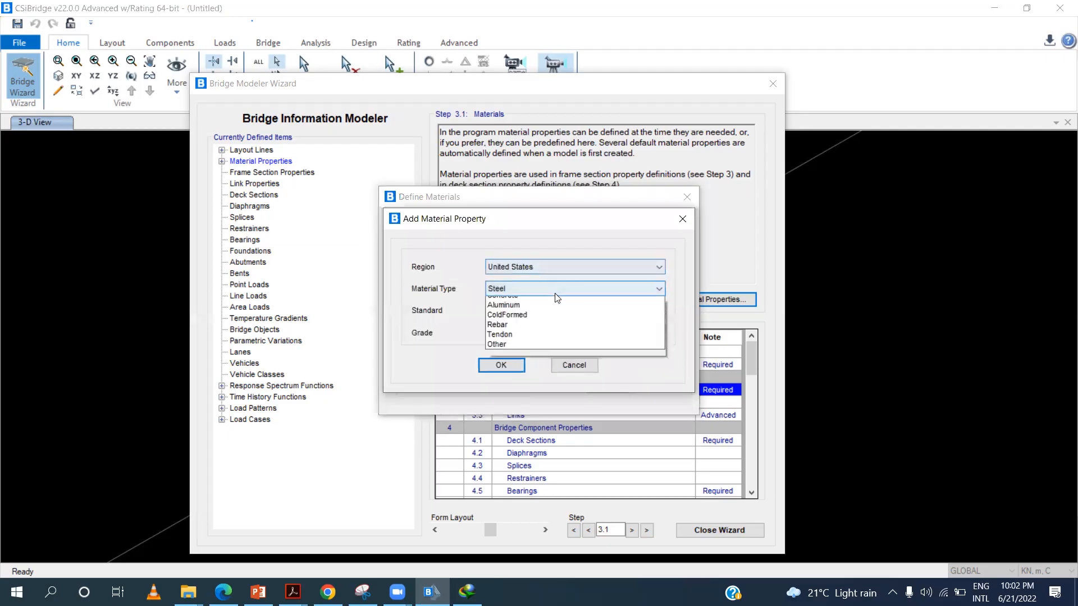
left_click(538, 340)
left_click(543, 309)
left_click(542, 322)
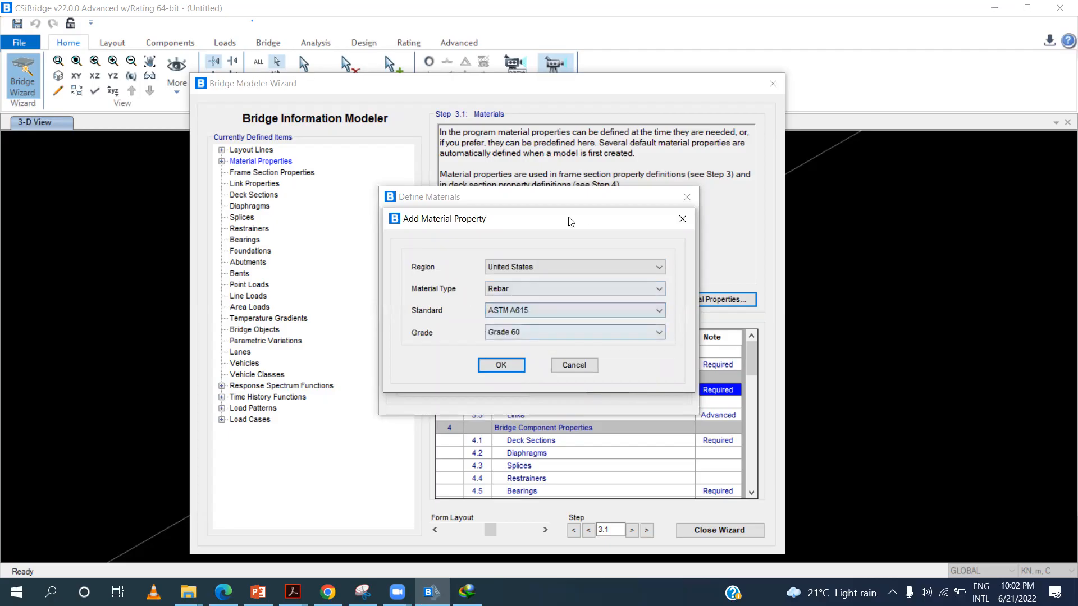
Set the rebar's standard to ASTM A615 and its grade to Grade 60, and accept the material definitions
left_click(528, 314)
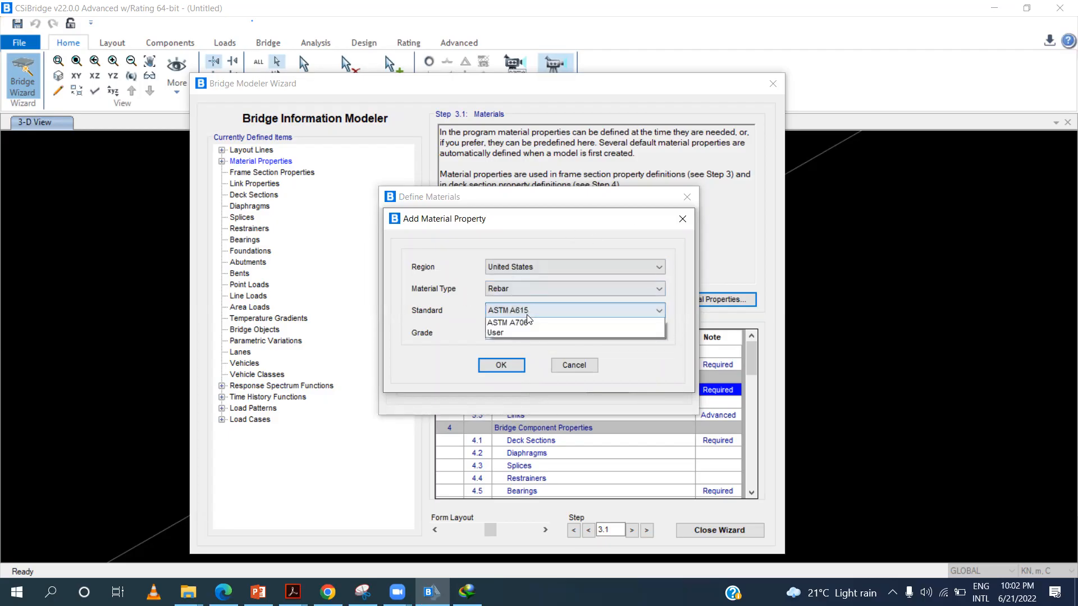
left_click(529, 325)
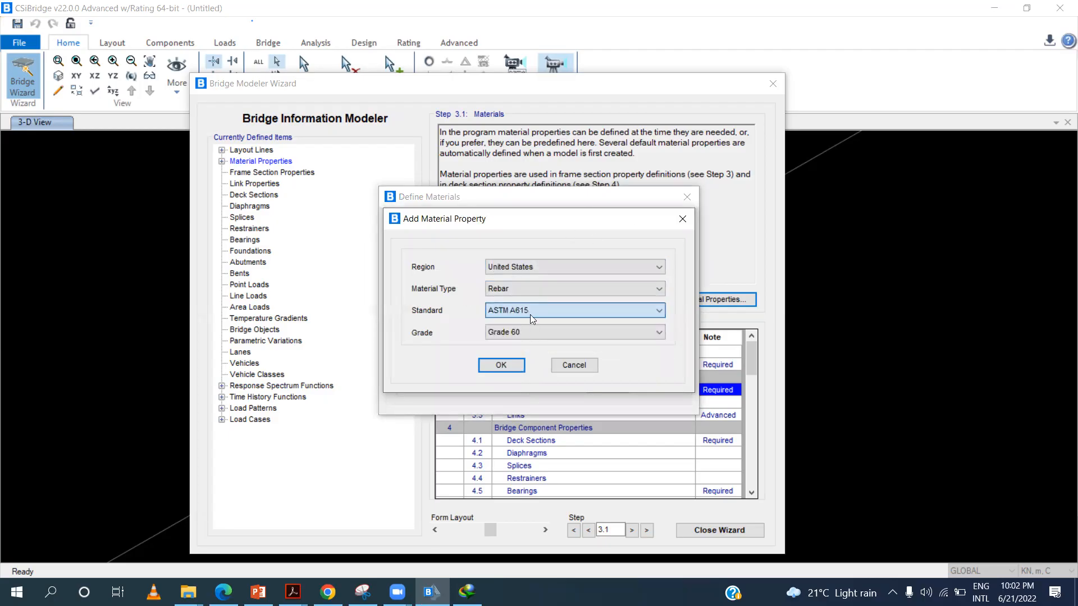
left_click(512, 332)
left_click(515, 327)
left_click(516, 332)
left_click(516, 355)
left_click(515, 369)
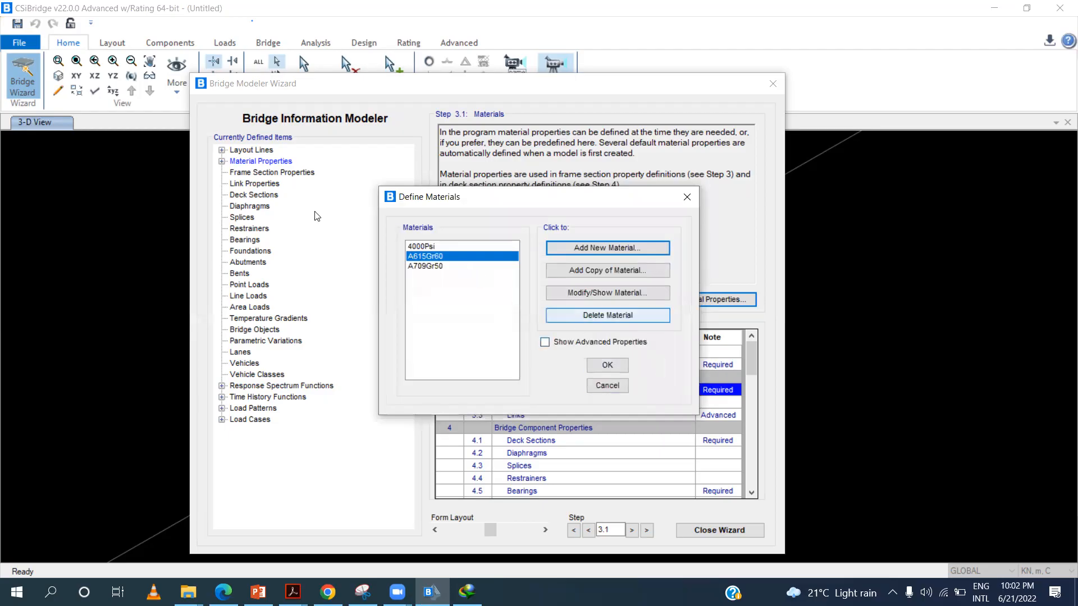
left_click(621, 365)
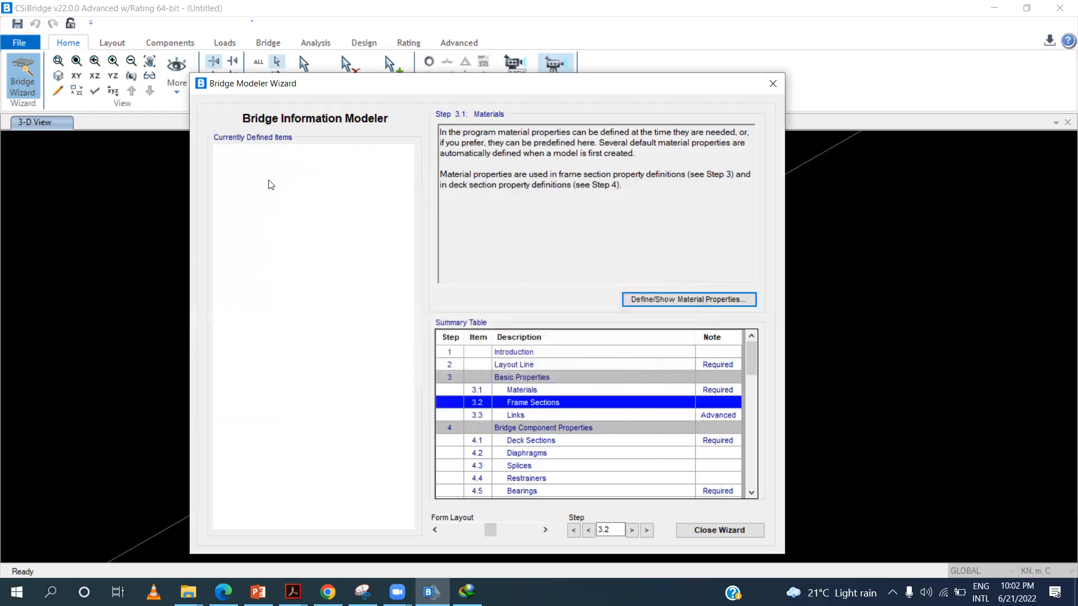
Expand Material Properties in the currently defined items and show the Step 2 Layout Line description
left_click(222, 162)
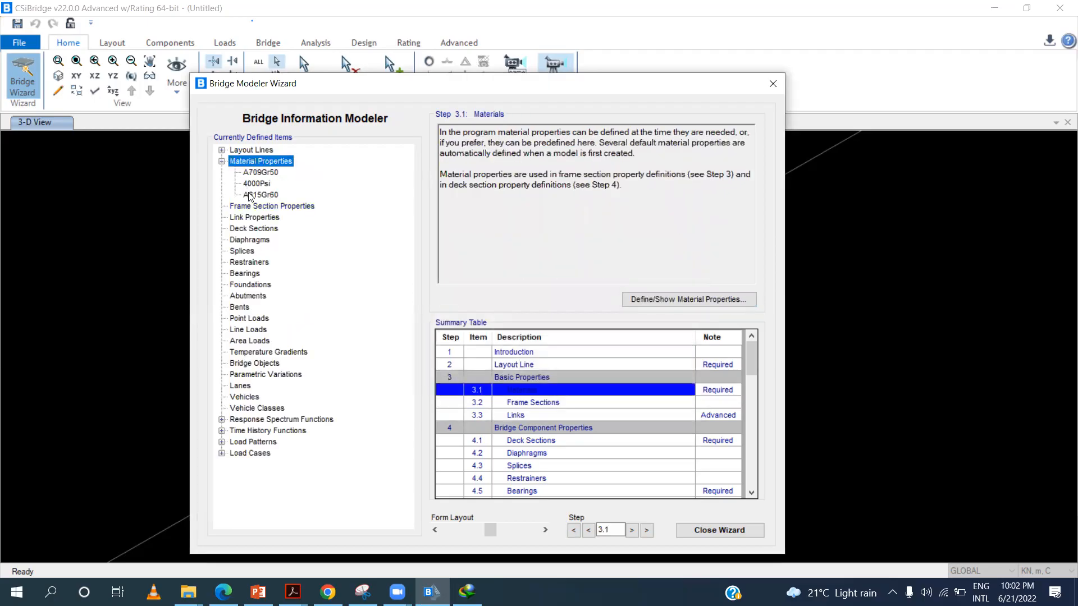
left_click(256, 151)
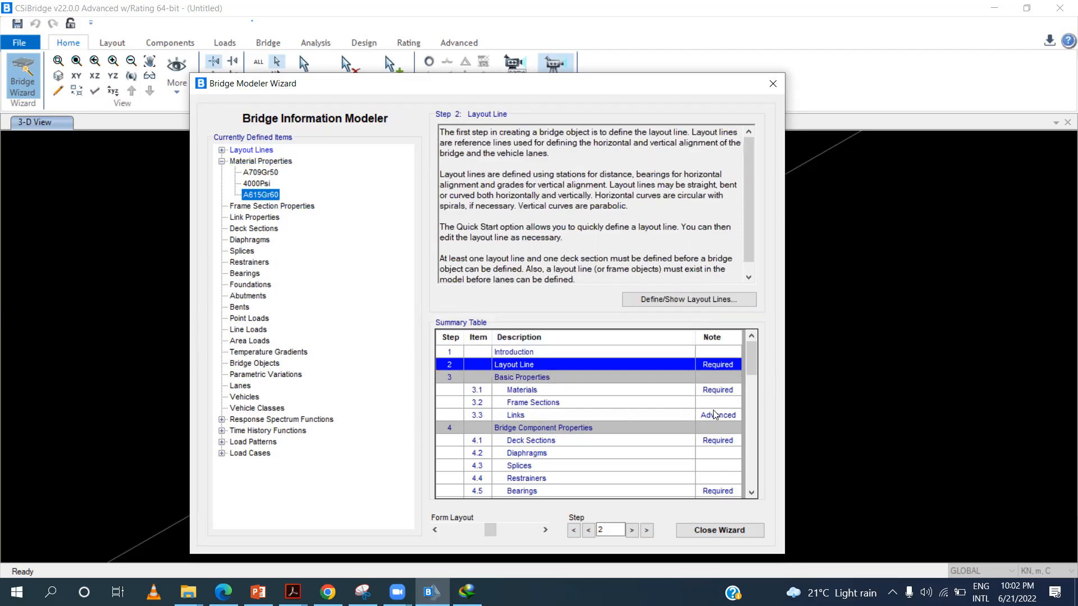
Show the Step 3.3 Links description and open the link/support property definitions
left_click(748, 493)
left_click(748, 493)
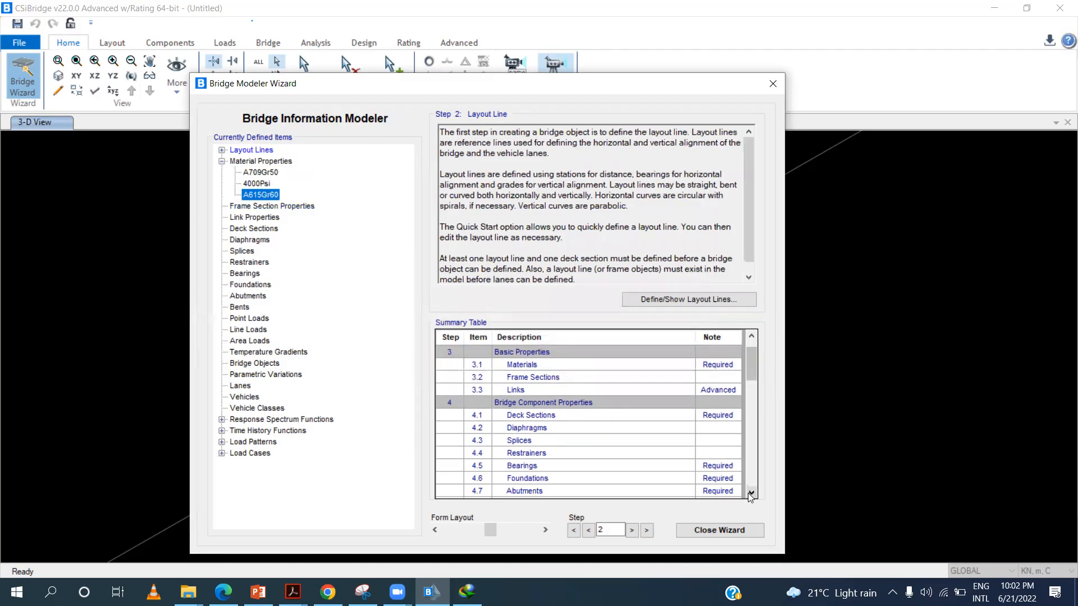
left_click(559, 389)
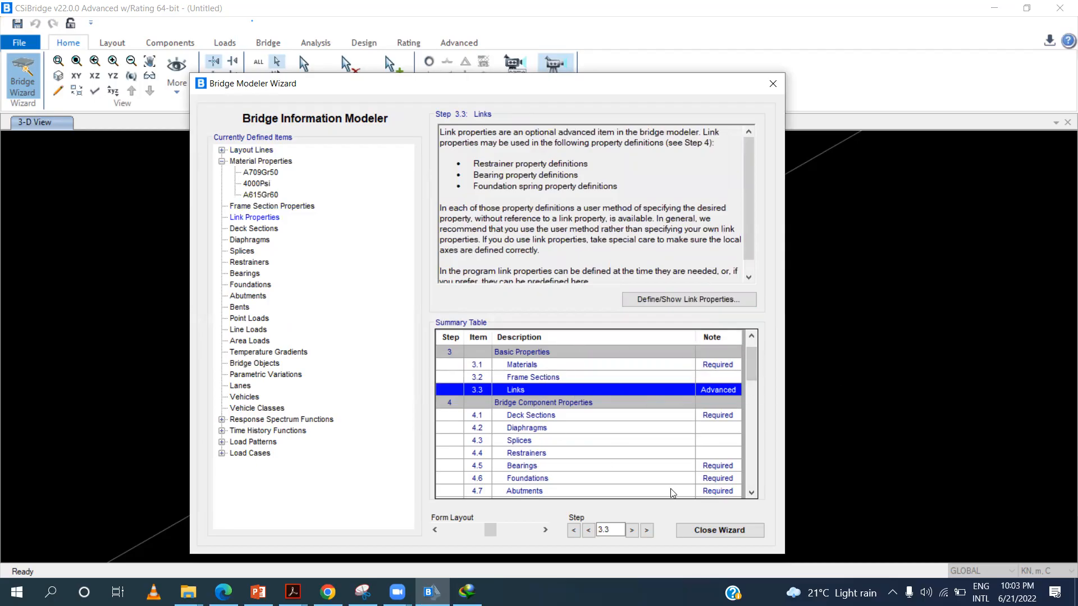
double_click(719, 387)
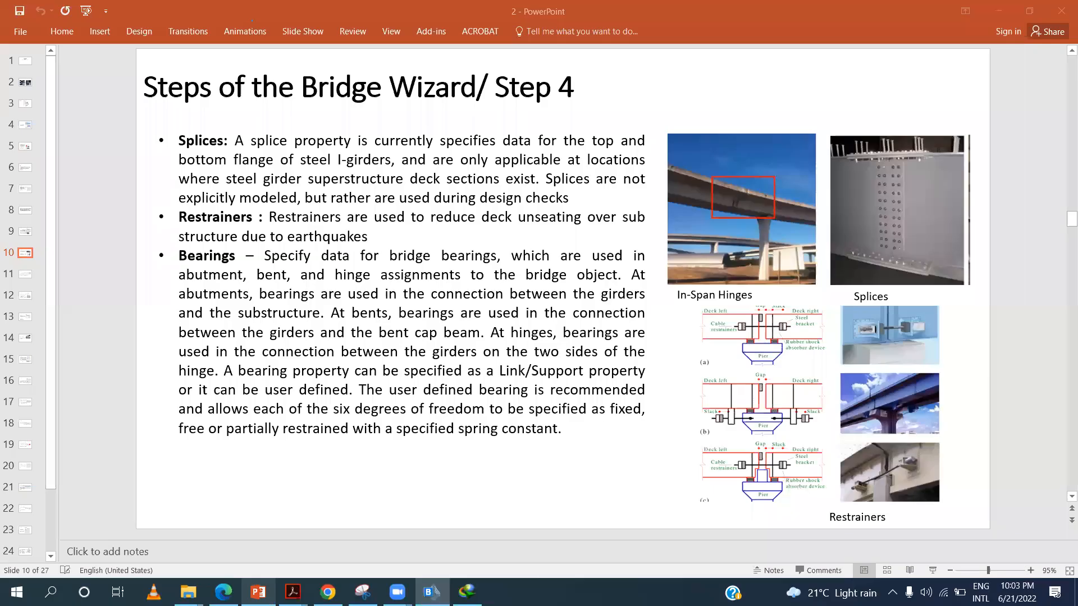
Switch to the PowerPoint presentation, review the Step 4 slides on bridge component properties, and return to CSiBridge
left_click(258, 592)
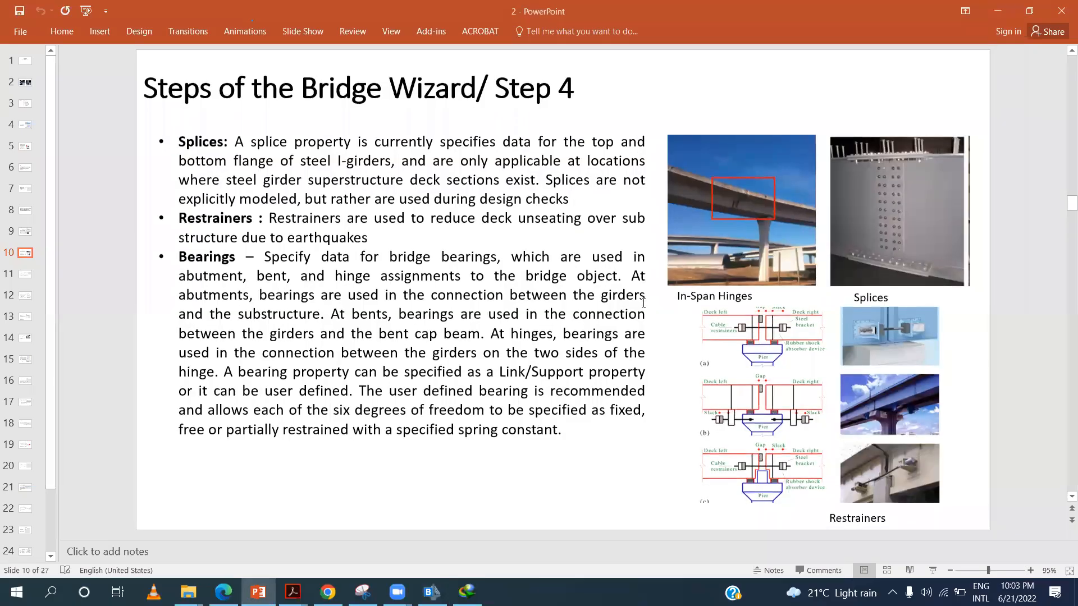
scroll(643, 303, "up", 3)
scroll(643, 307, "up", 1)
scroll(643, 307, "down", 3)
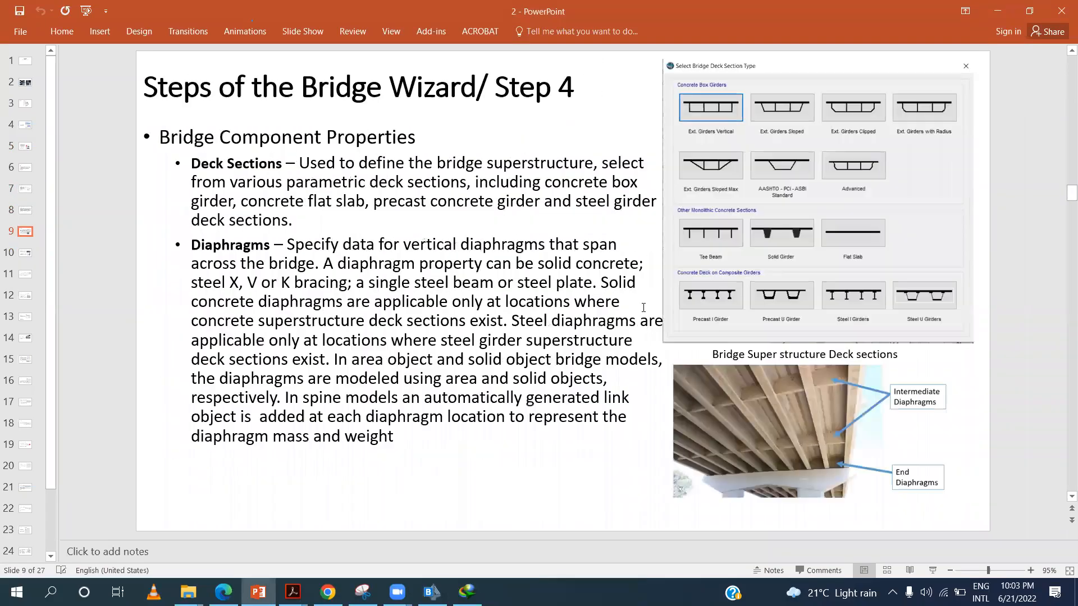
scroll(643, 308, "down", 1)
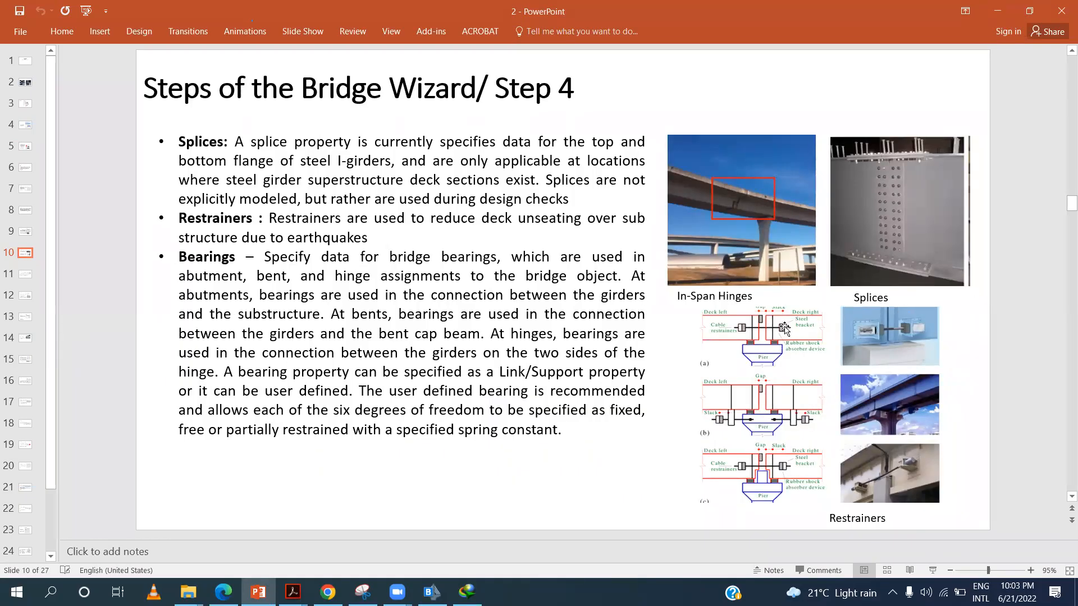
left_click(997, 11)
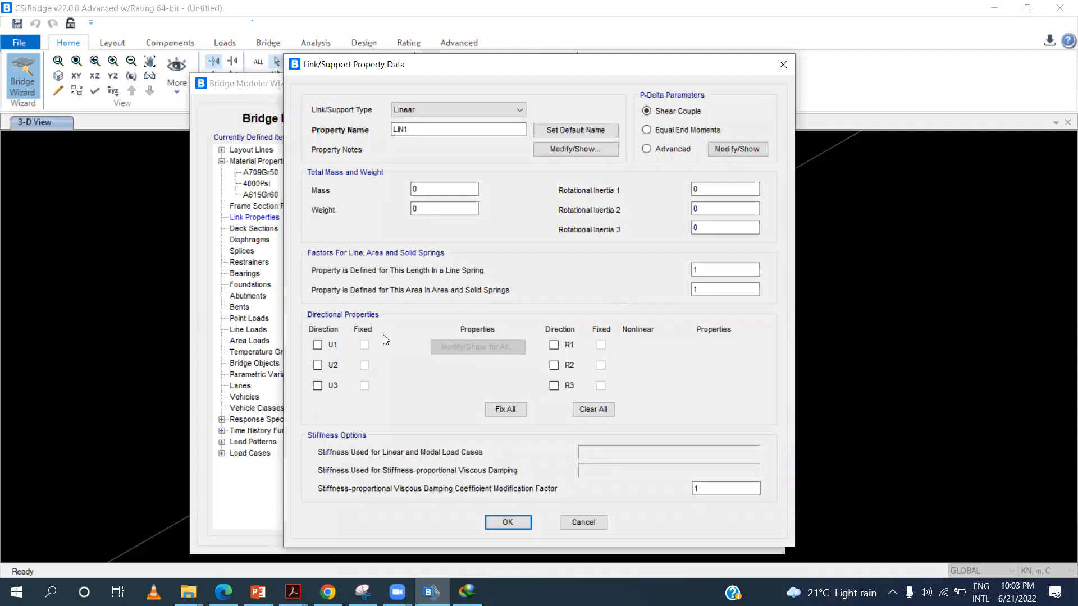
Activate directions U1, U2 and U3 for the new linear link property
left_click(317, 345)
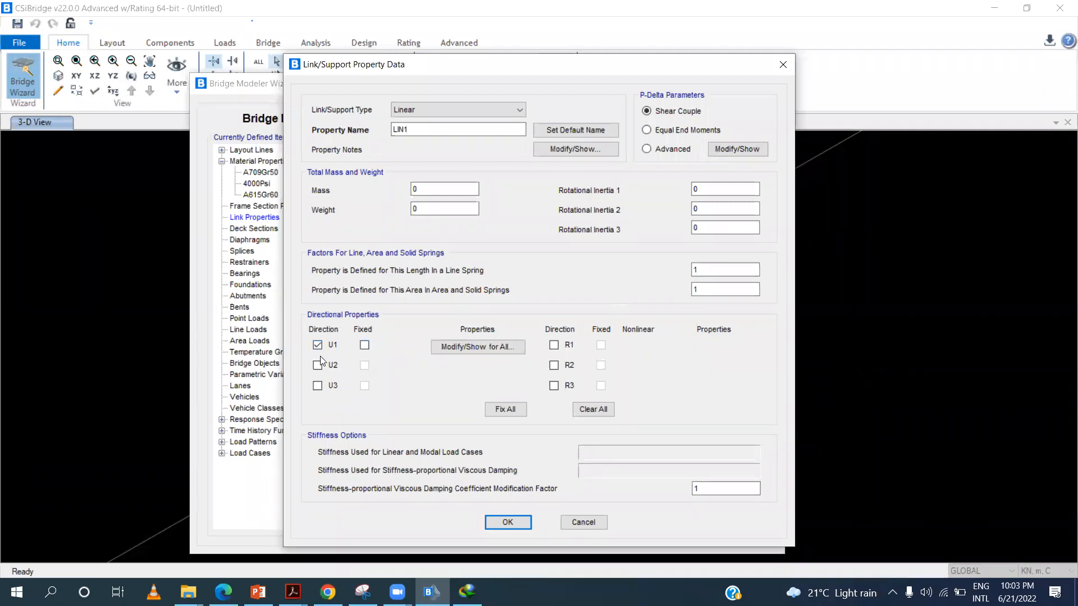
left_click(318, 365)
left_click(317, 385)
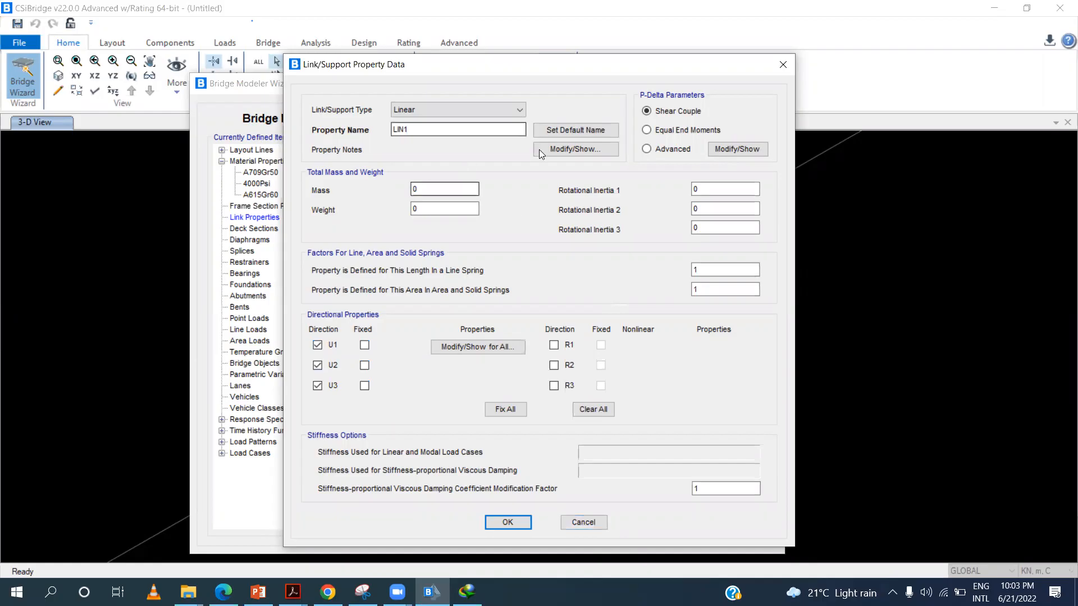
Examine the available link/support types, from Linear to High Damping Rubber Isolator, and close the link definitions without saving
left_click(407, 106)
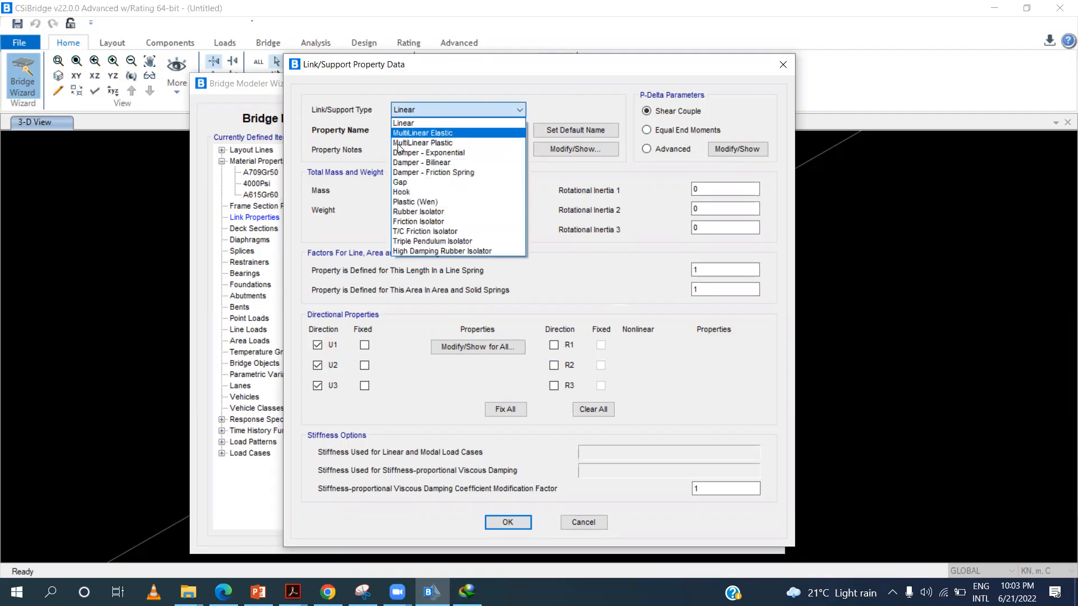
left_click(569, 272)
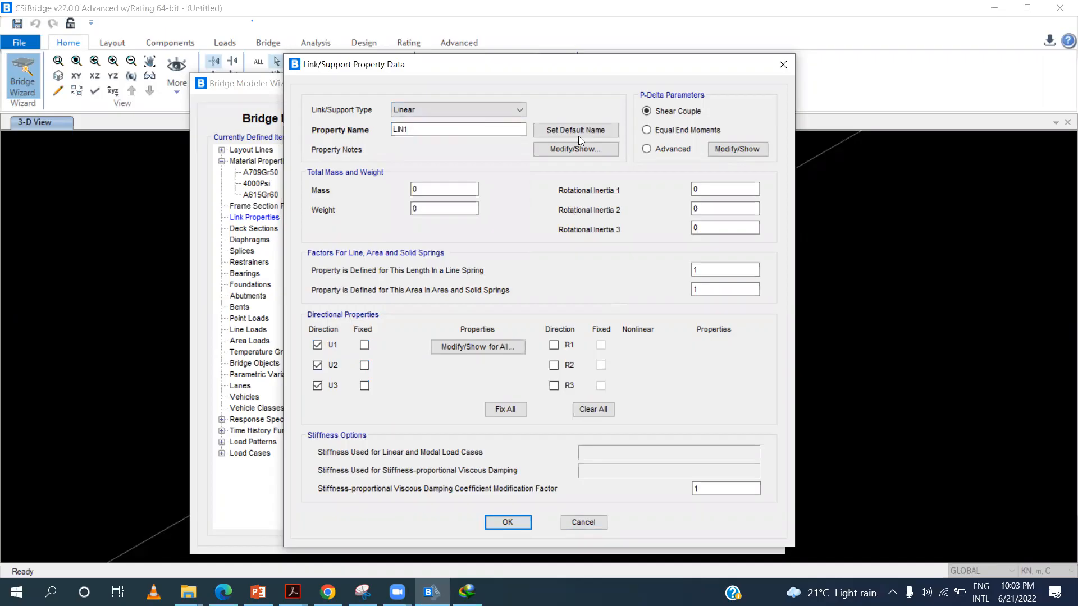
left_click(372, 159)
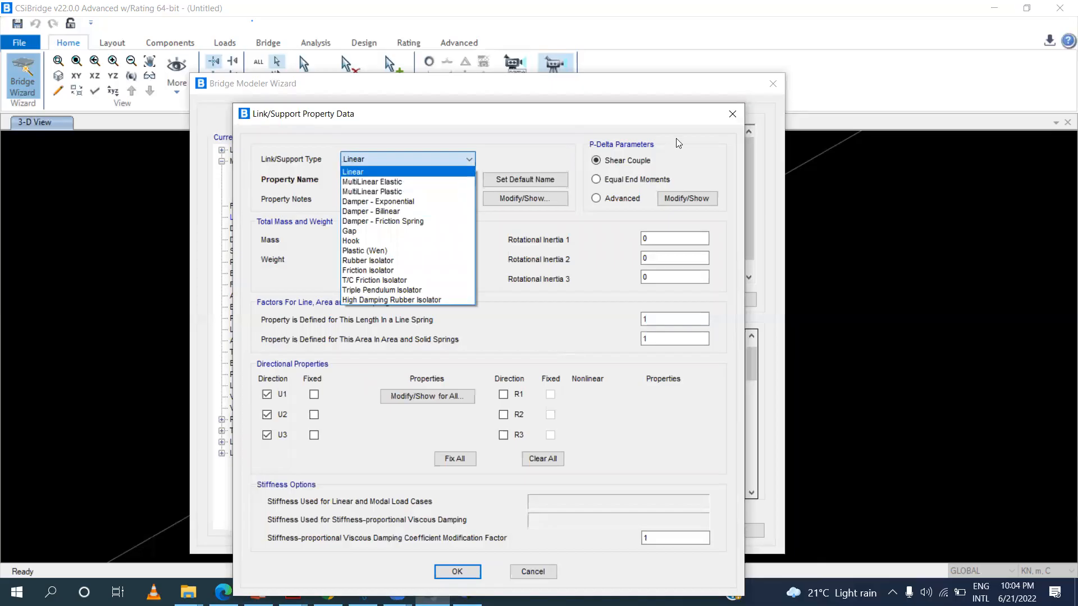
left_click(725, 114)
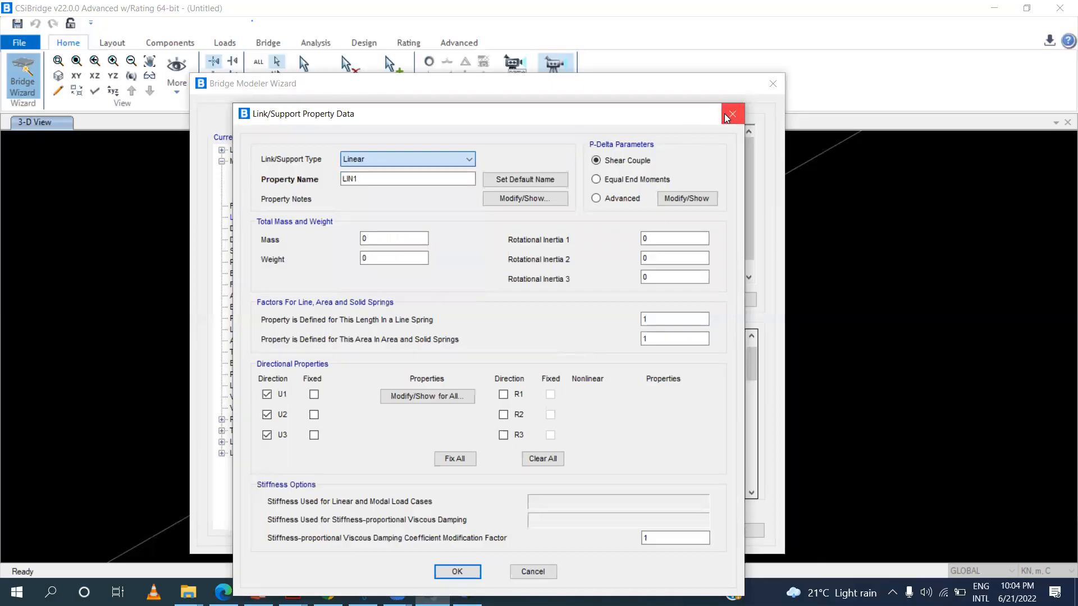
left_click(427, 158)
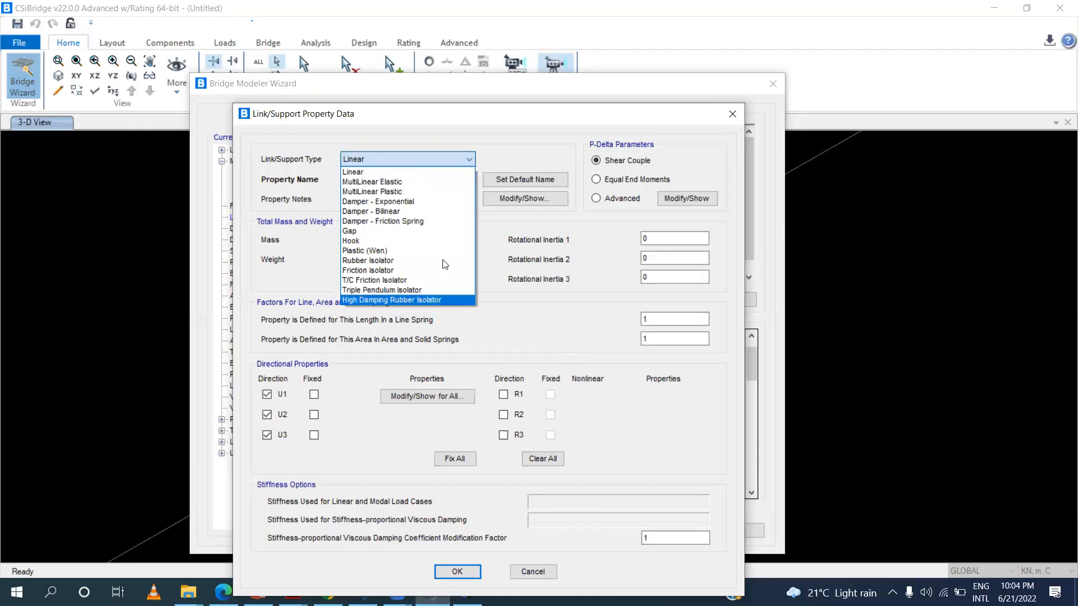
left_click(724, 112)
left_click(724, 112)
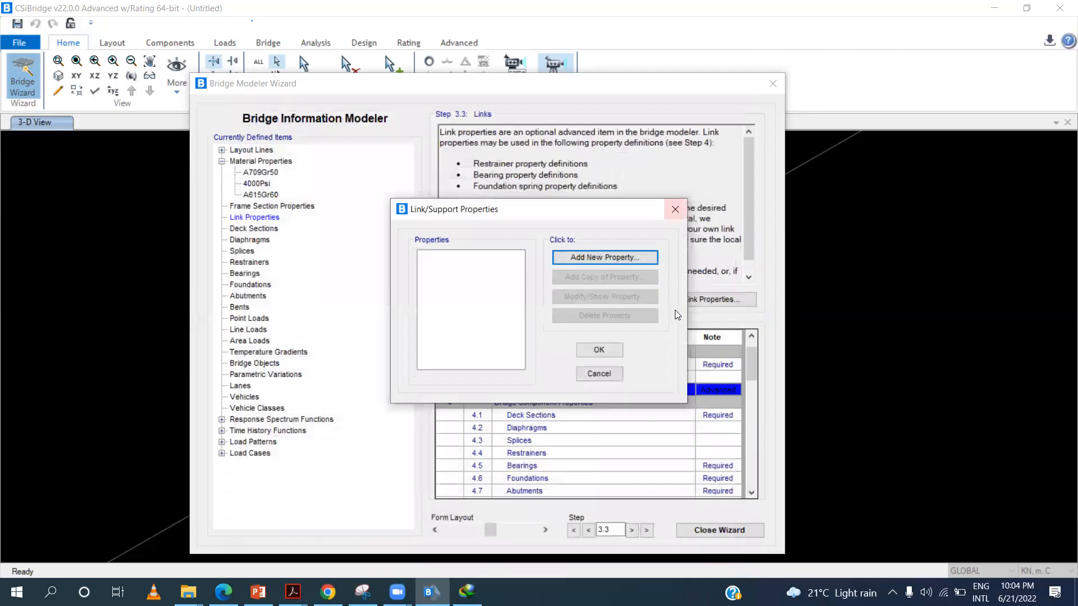
left_click(676, 211)
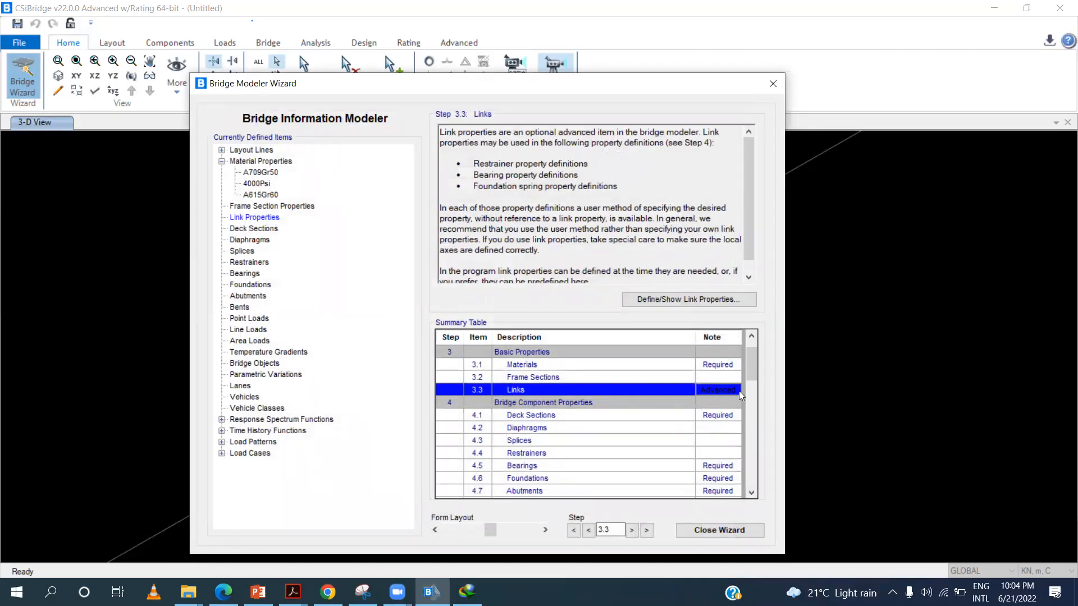
Add a concrete Tee Beam deck section with its default section data in Step 4.1, Deck Sections
double_click(723, 415)
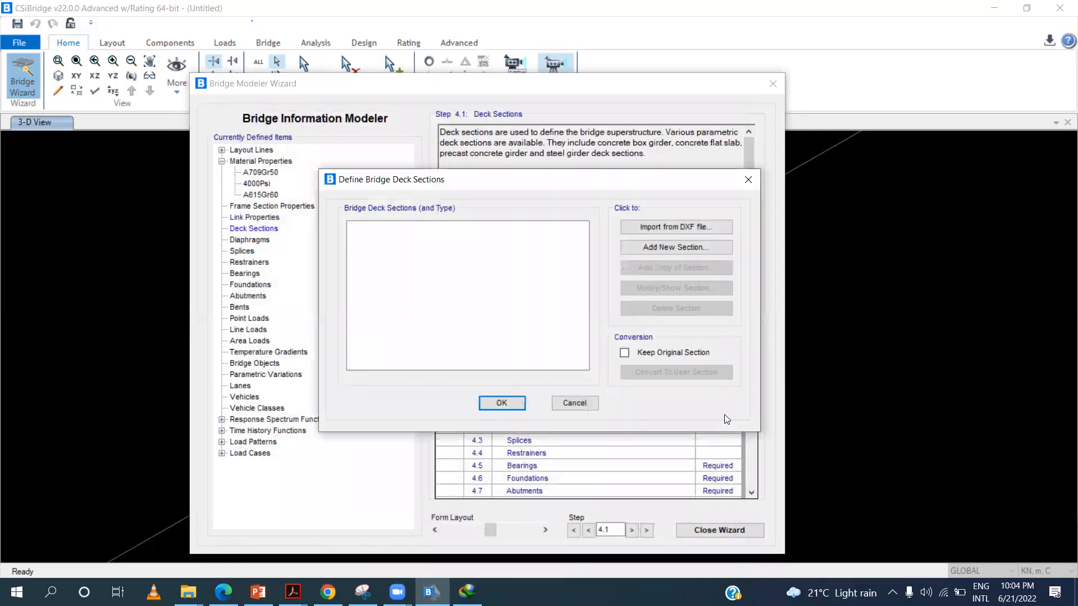
left_click(698, 249)
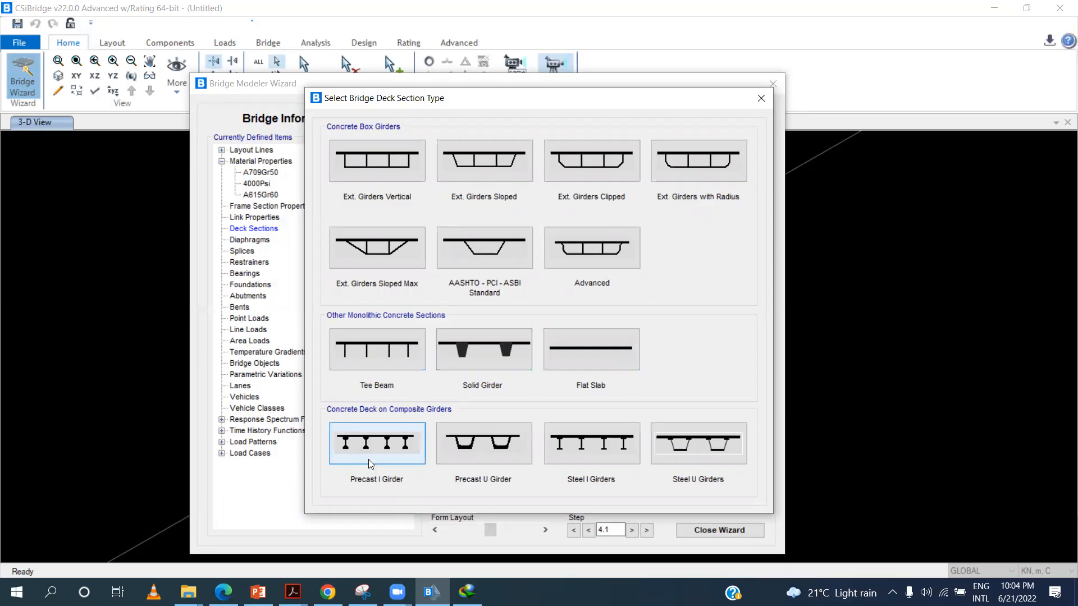
left_click(350, 343)
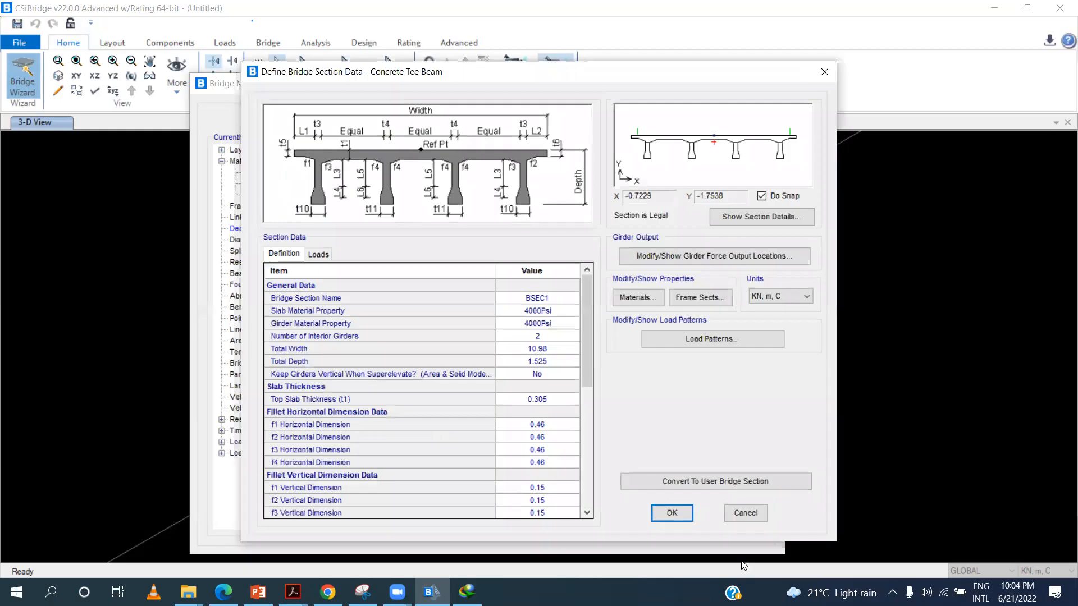
left_click(677, 512)
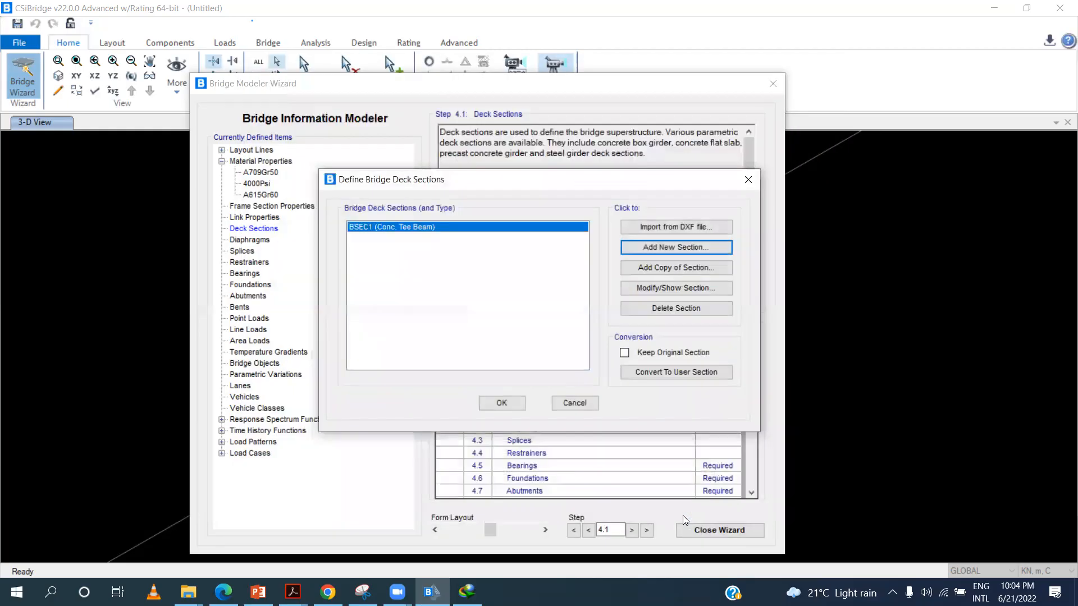
left_click(500, 403)
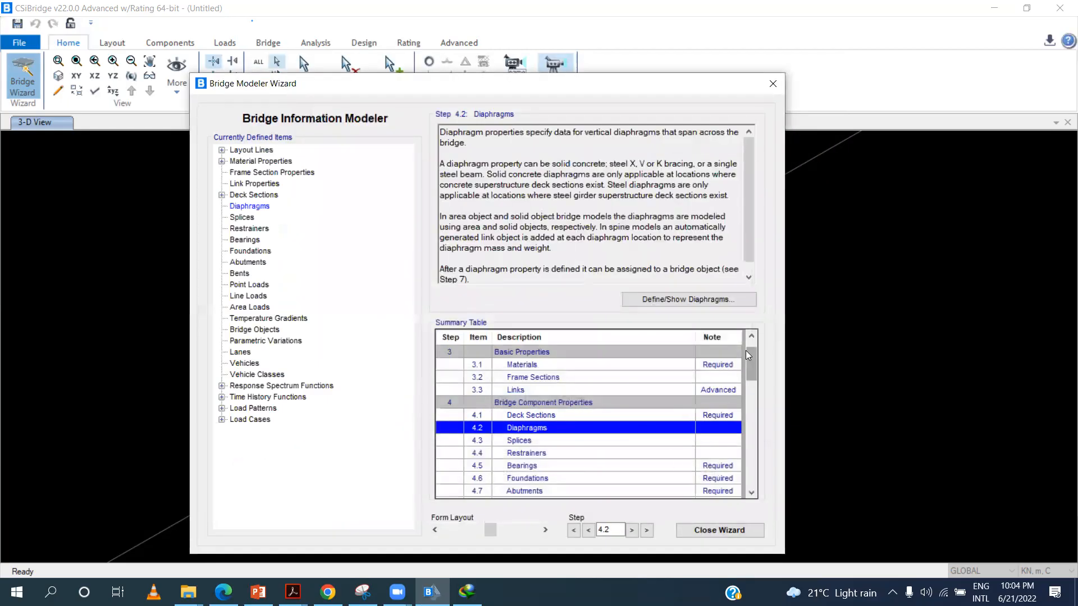
Look at the Step 4.5 bridge bearing definitions and expand Deck Sections in the currently defined items
mouse_move(746, 350)
left_mouse_down()
mouse_move(743, 372)
mouse_move(743, 363)
left_mouse_up()
left_click(719, 416)
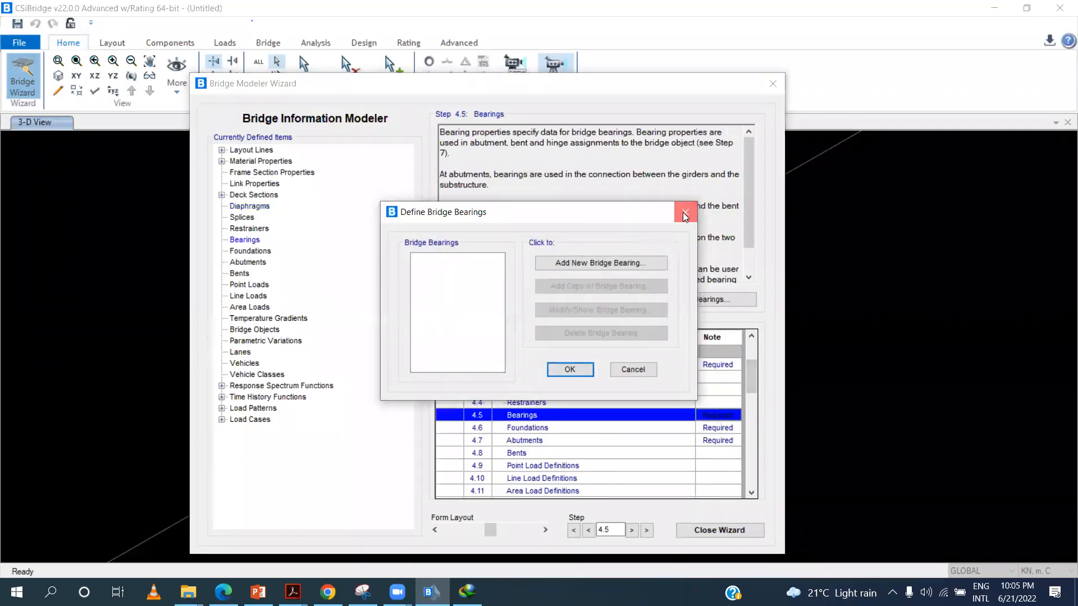
left_click(683, 211)
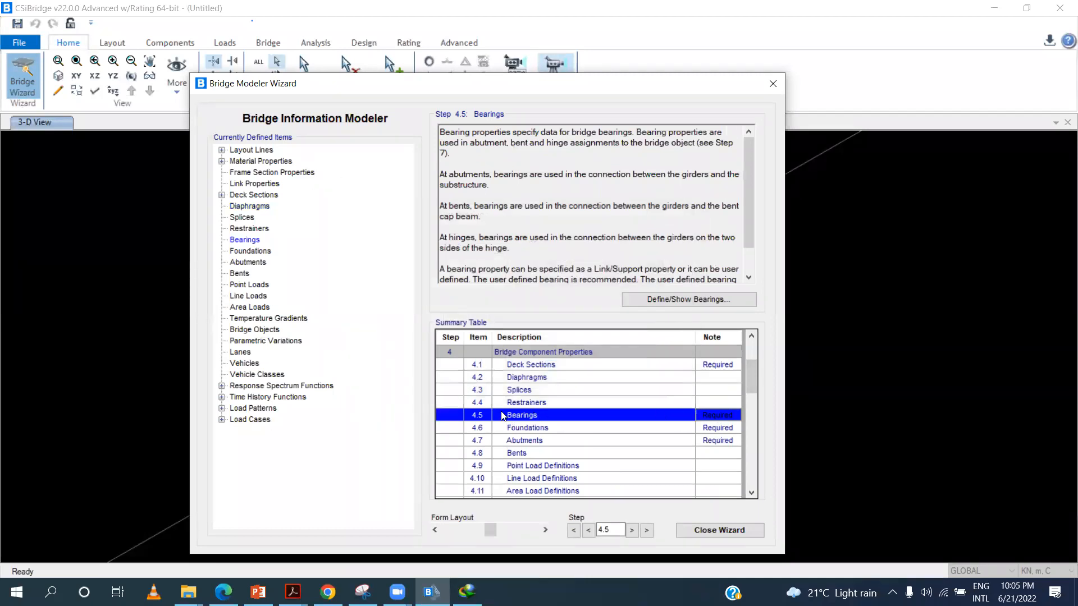
left_click(223, 195)
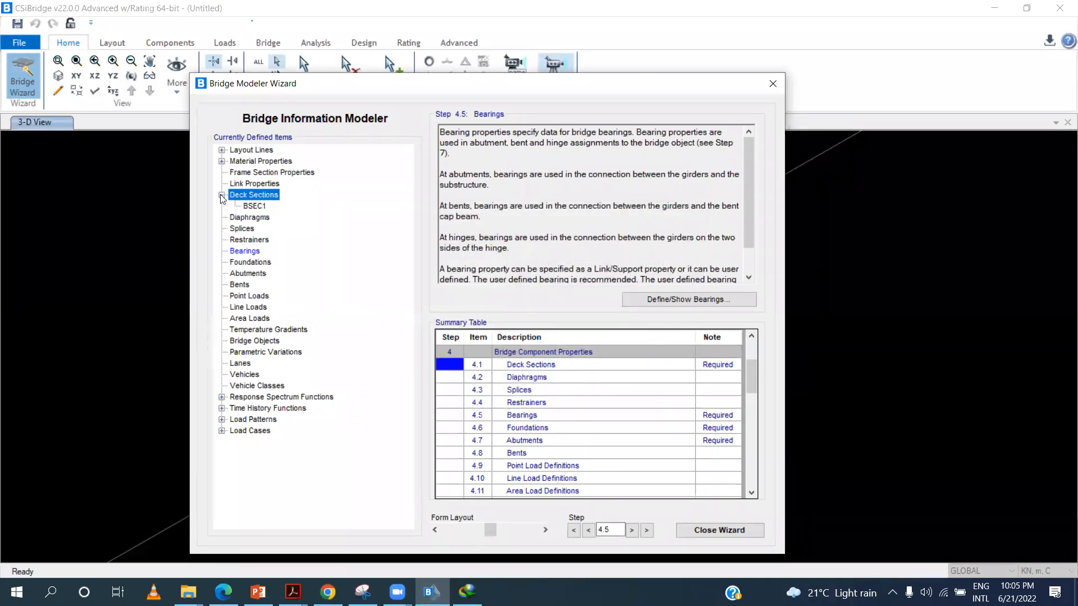
Collapse the deck sections in the currently defined items and add a user-defined bridge bearing with default release types in Step 4.5, Bearings
left_click(247, 207)
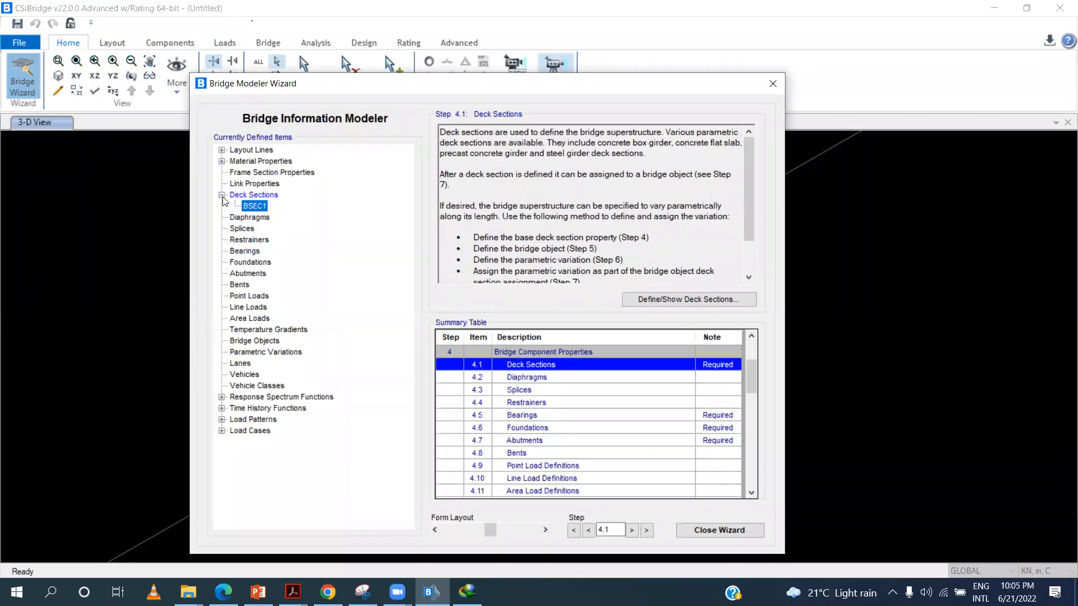
left_click(222, 196)
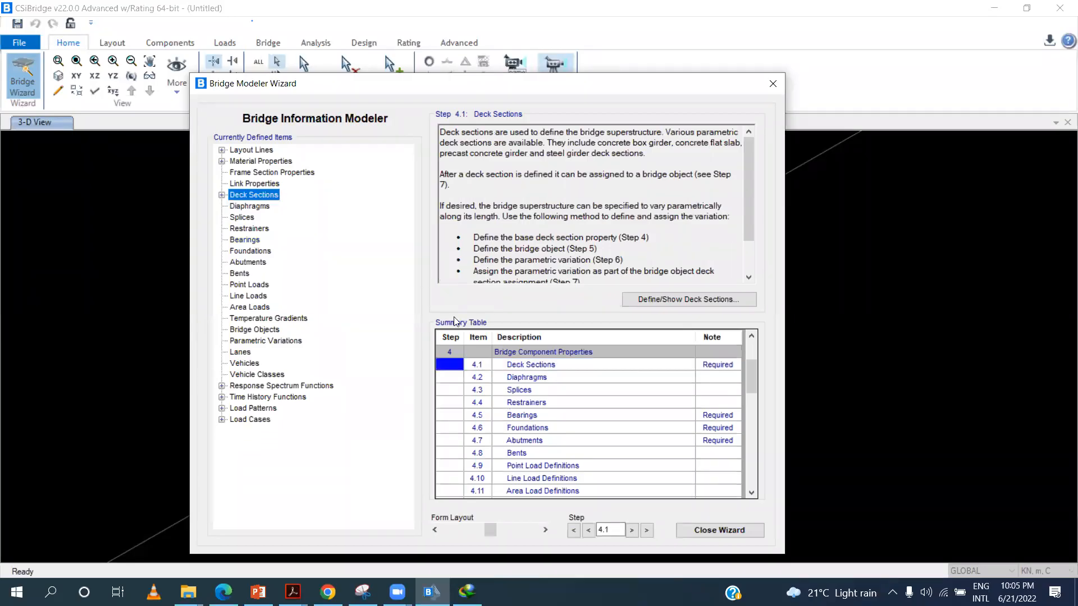
double_click(577, 421)
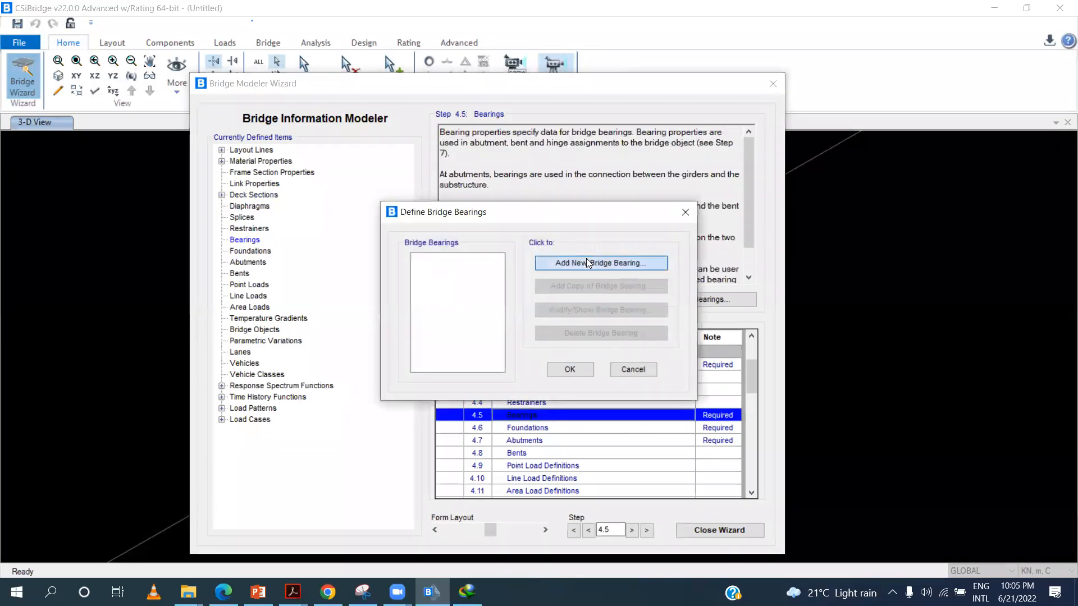
left_click(586, 262)
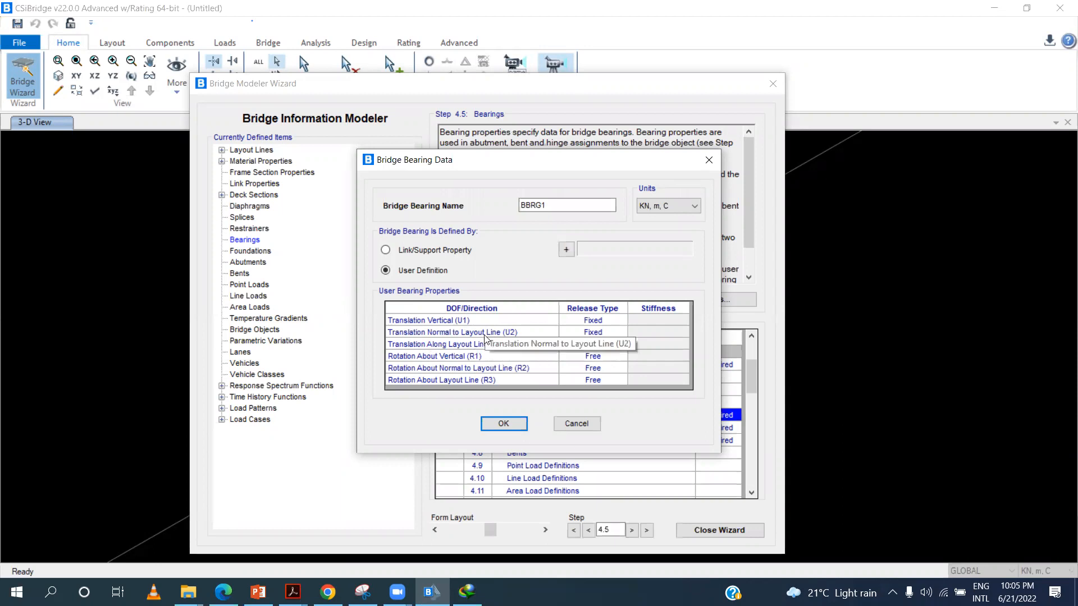
left_click(509, 422)
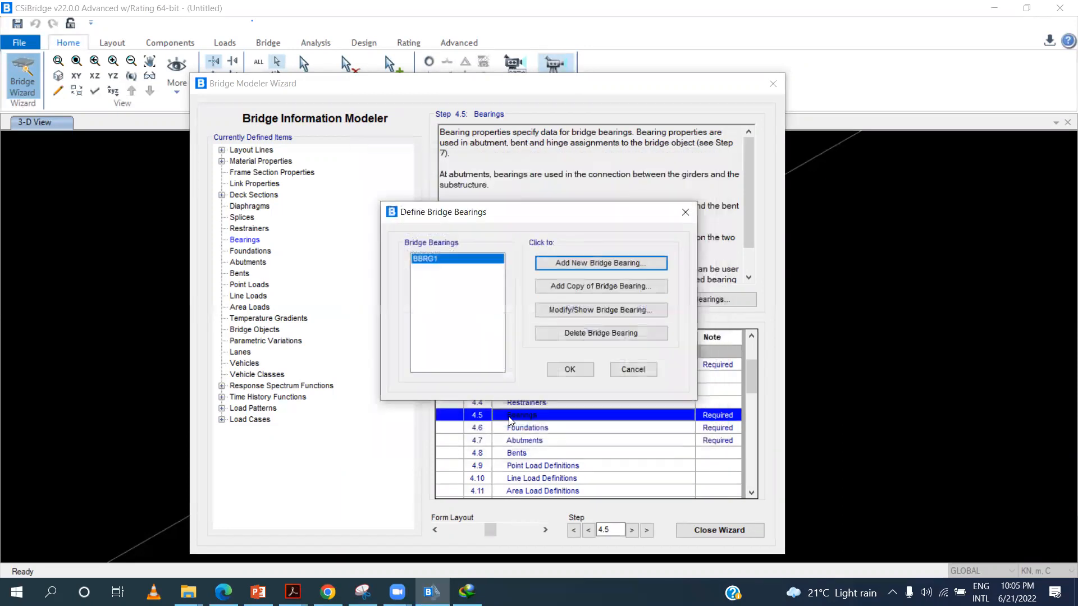
left_click(569, 370)
Add a spring foundation with its default properties in Step 4.6, Foundations
left_click(668, 429)
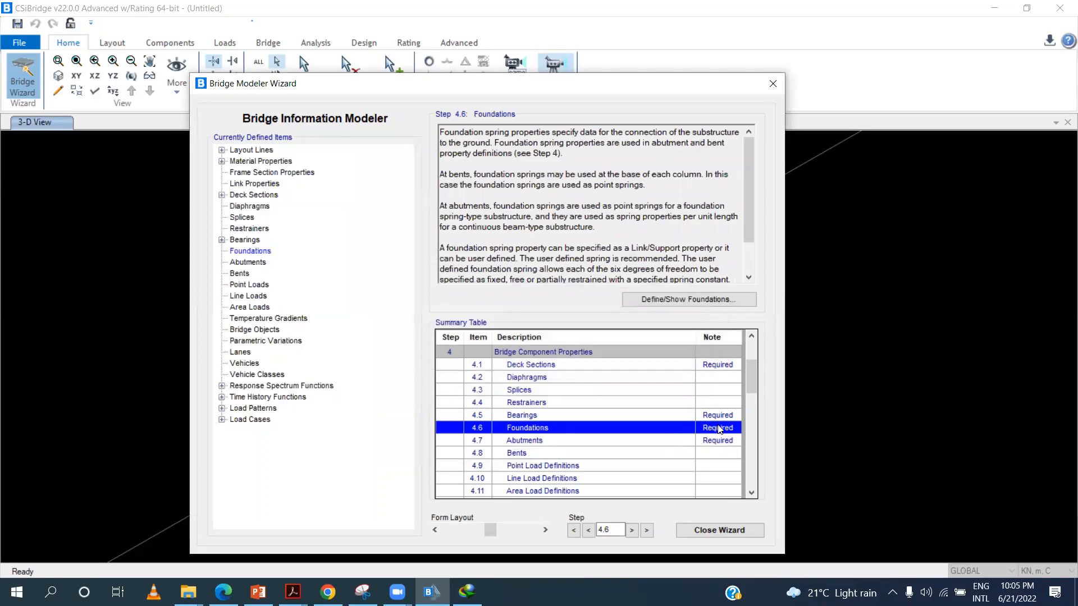
left_click(689, 299)
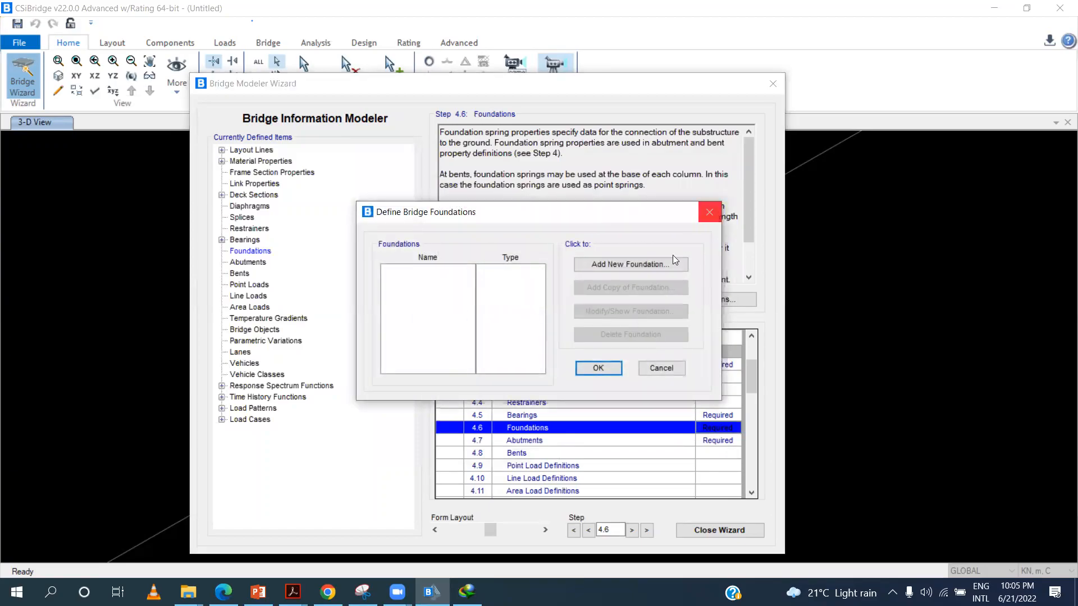
left_click(637, 266)
left_click(485, 311)
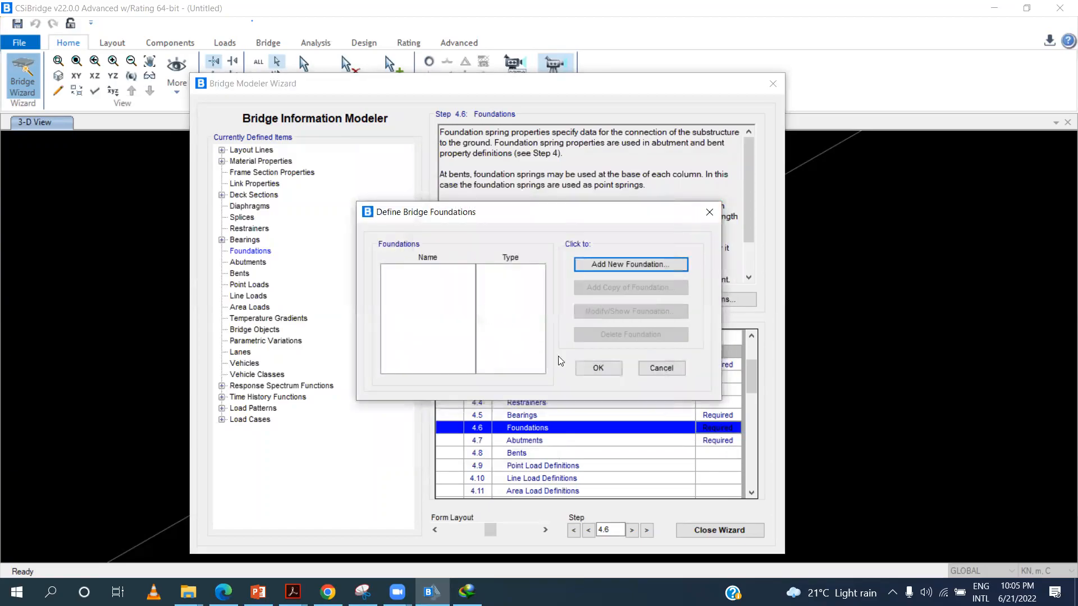
left_click(500, 441)
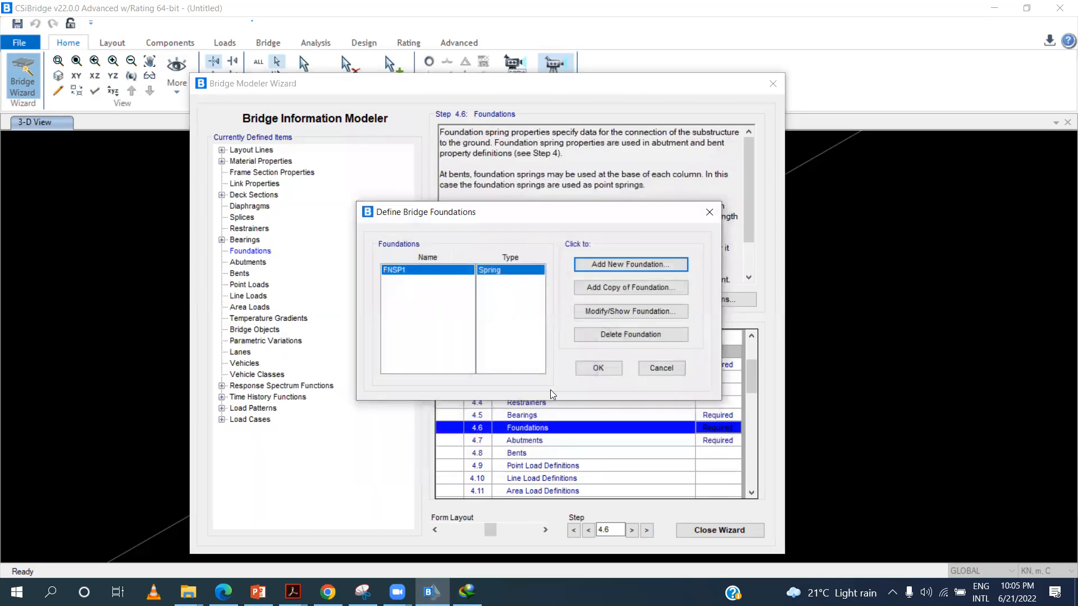
left_click(576, 369)
Add a bridge abutment with its default data in Step 4.7, Abutments
left_click(710, 442)
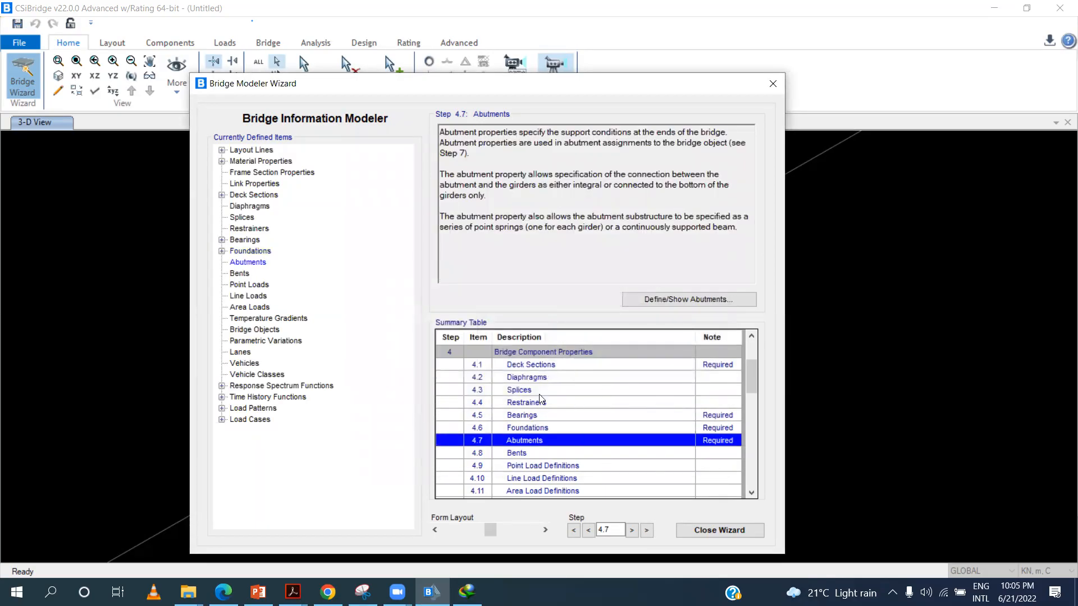
scroll(567, 430, "up", 2)
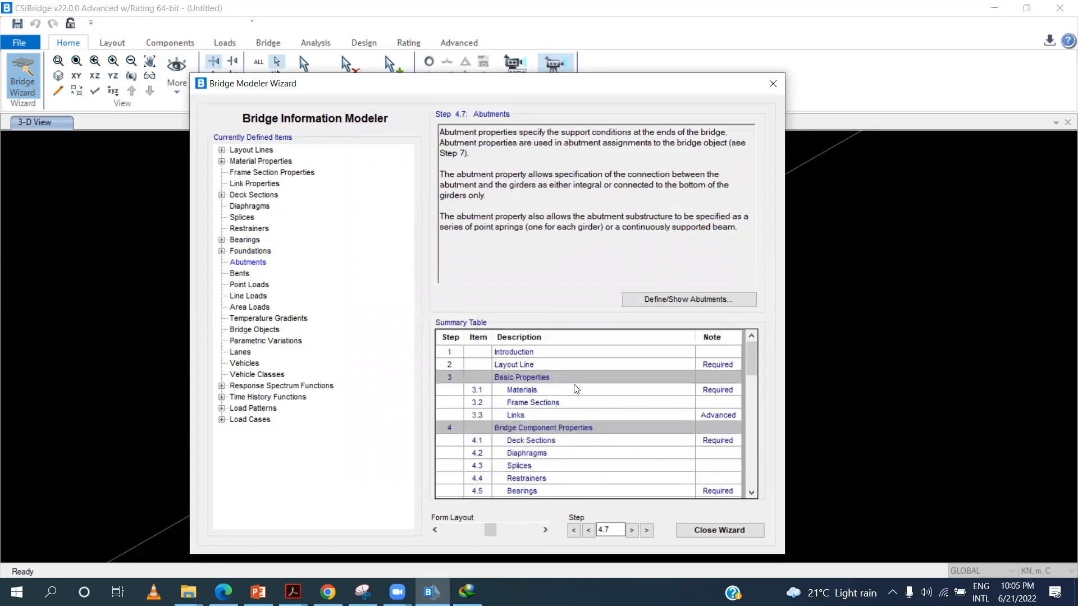
scroll(522, 414, "down", 4)
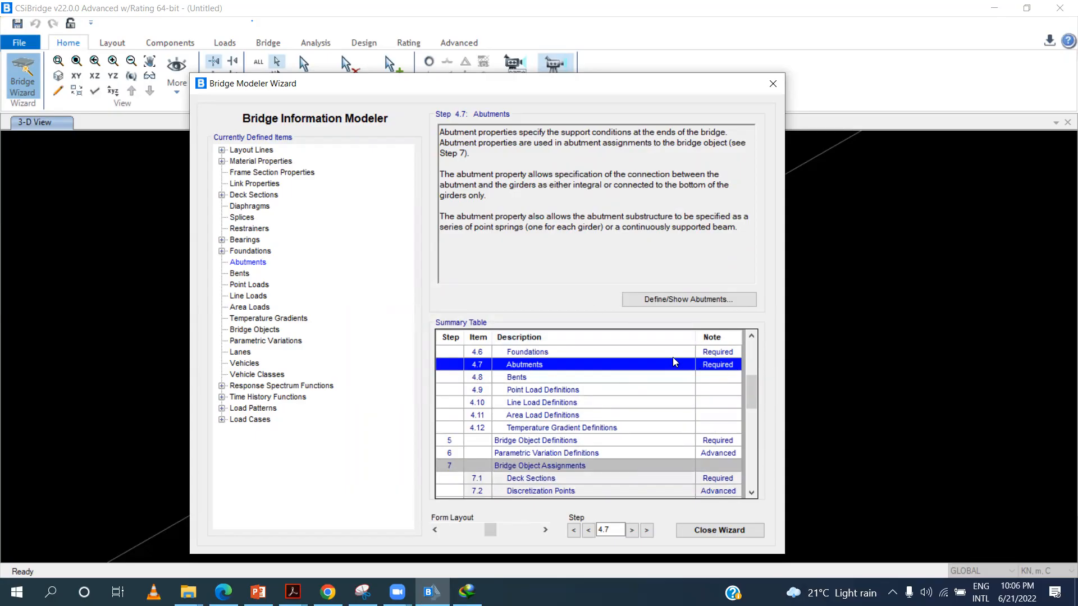
left_click(729, 365)
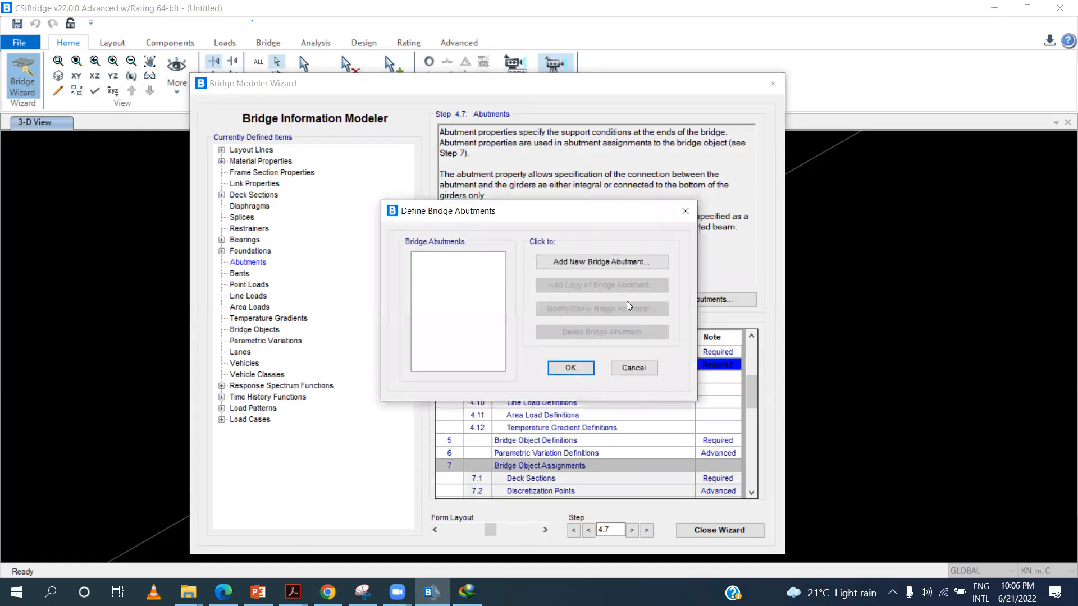
left_click(584, 262)
left_click(500, 420)
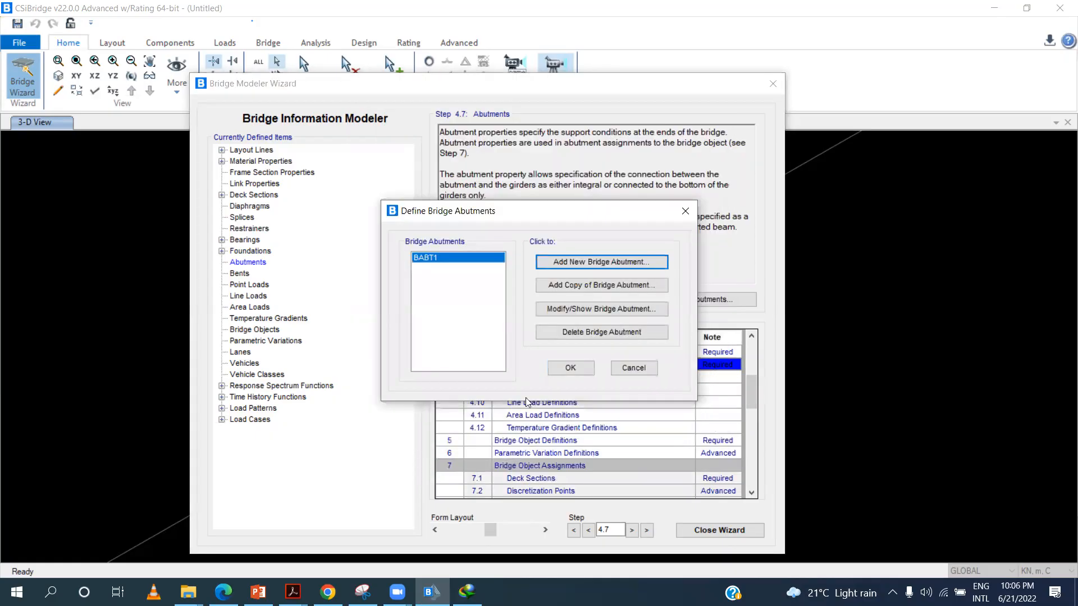
left_click(568, 368)
Start a new General Bridge object in Step 5, Bridge Object Definitions, and try to add a span with the default stations
left_click(610, 382)
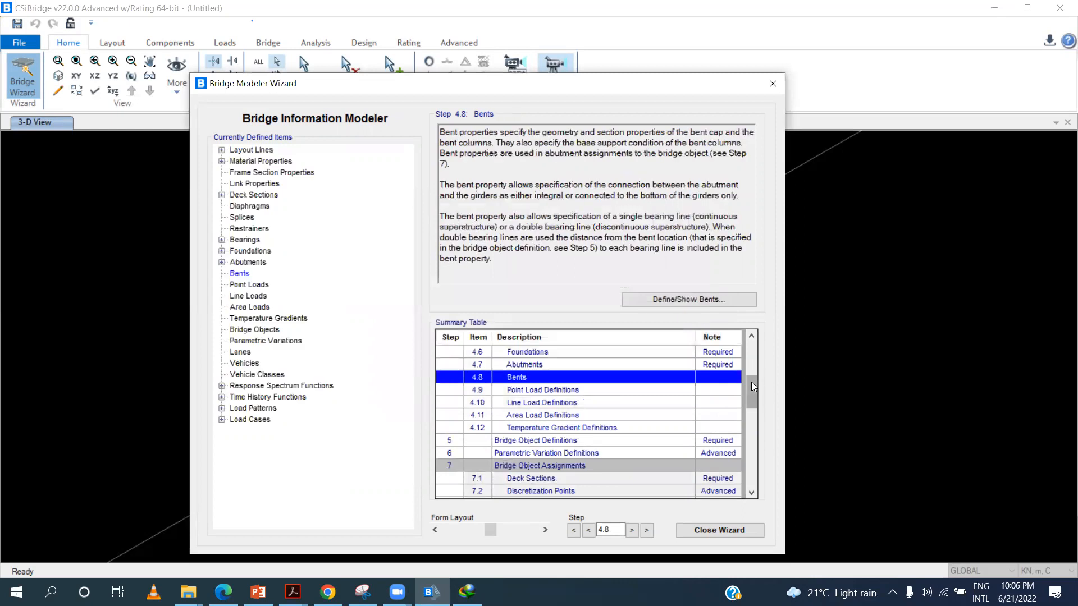
left_click(710, 416)
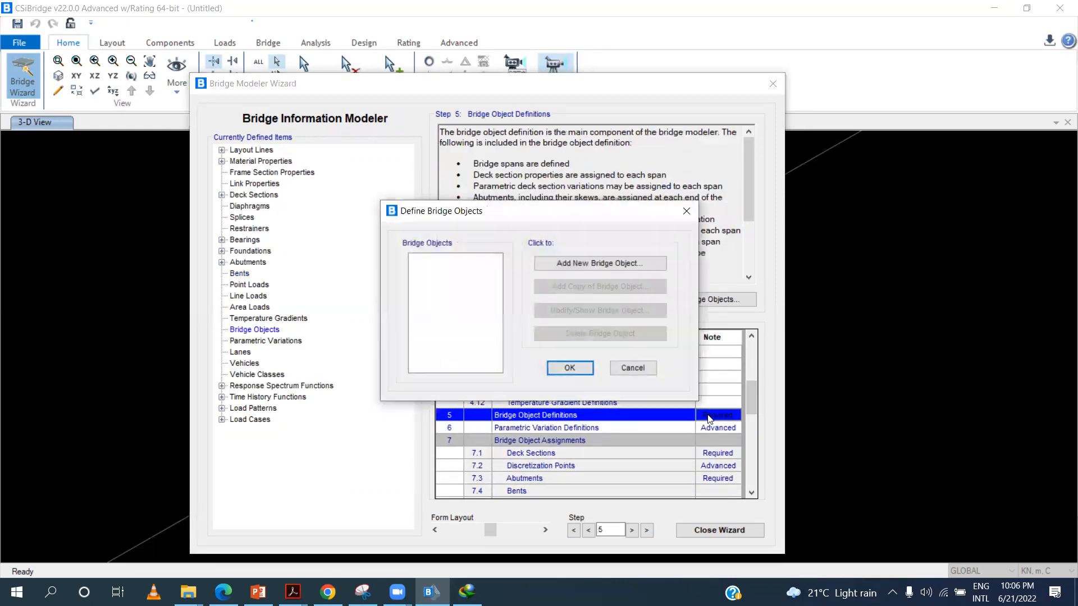
left_click(641, 266)
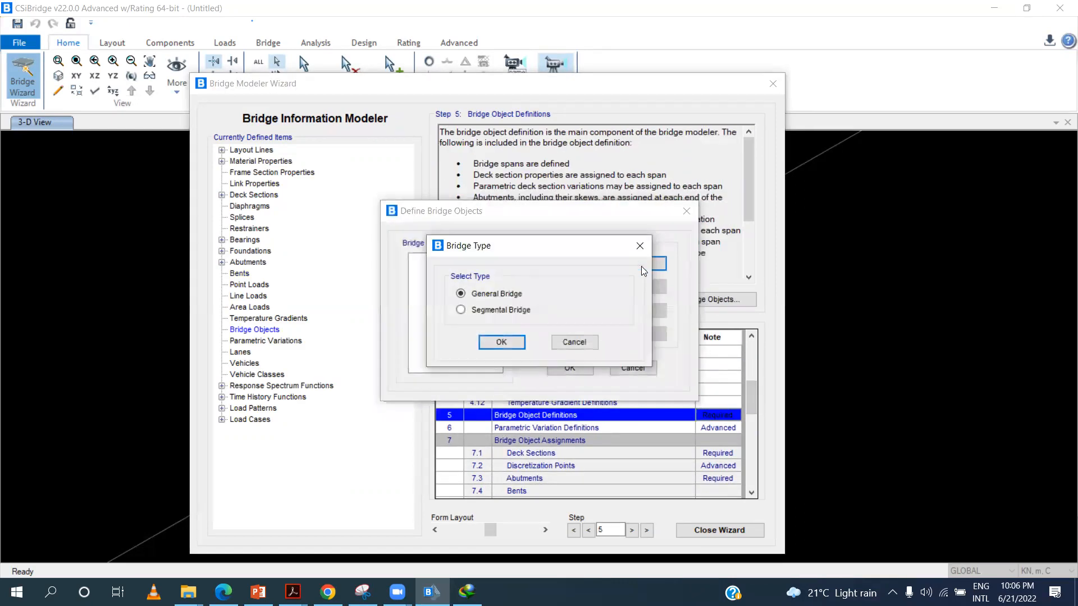
left_click(482, 345)
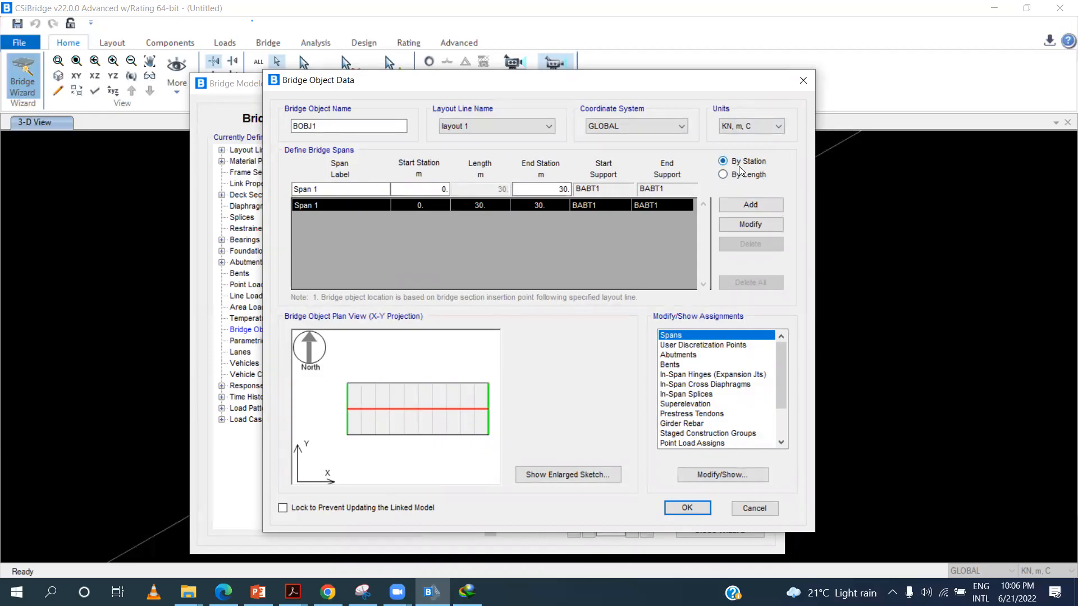
left_click(744, 206)
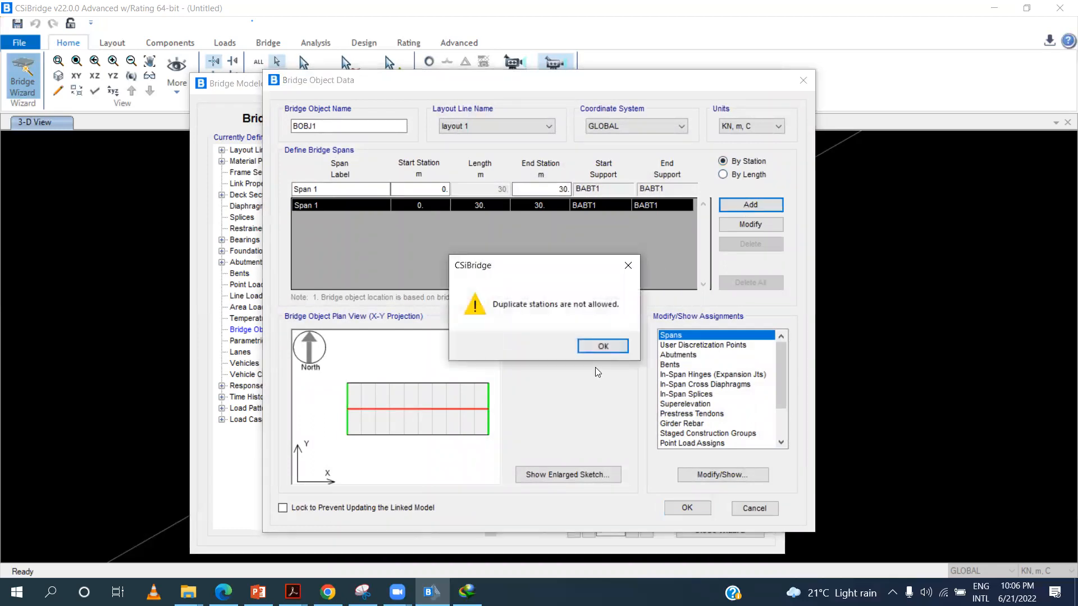
left_click(595, 352)
Switch the bridge span definition to By Length and try to add a 15 m span
left_click(359, 192)
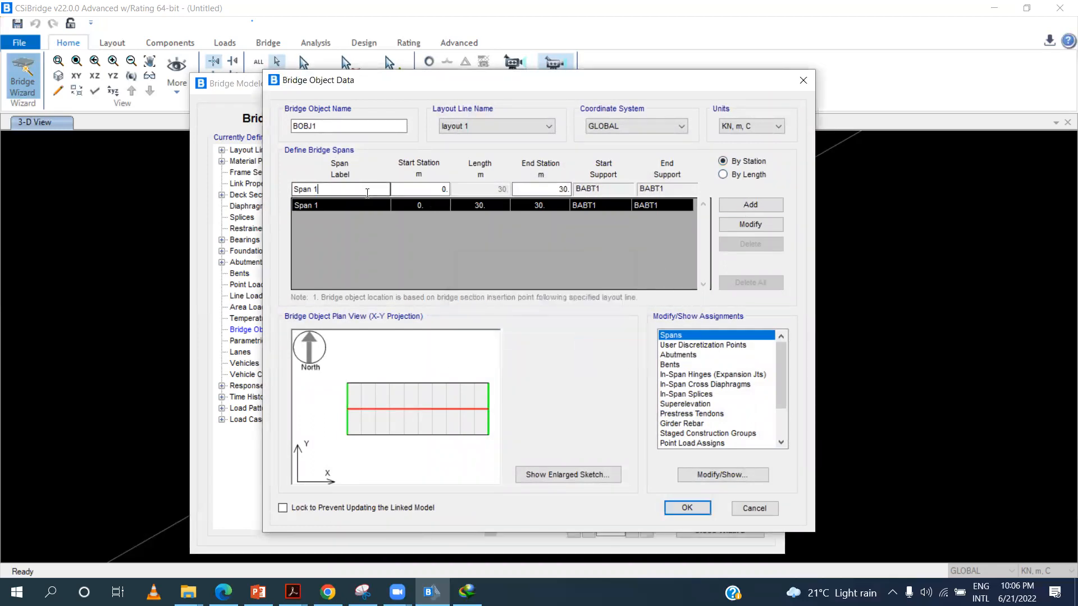
left_click(748, 175)
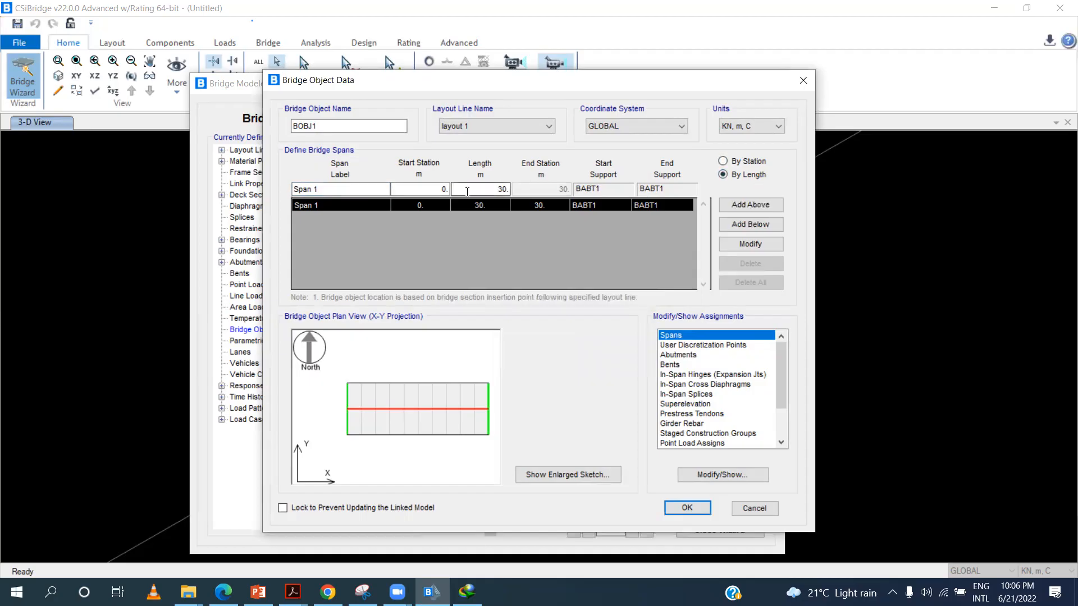
double_click(501, 188)
type("15")
left_click(754, 205)
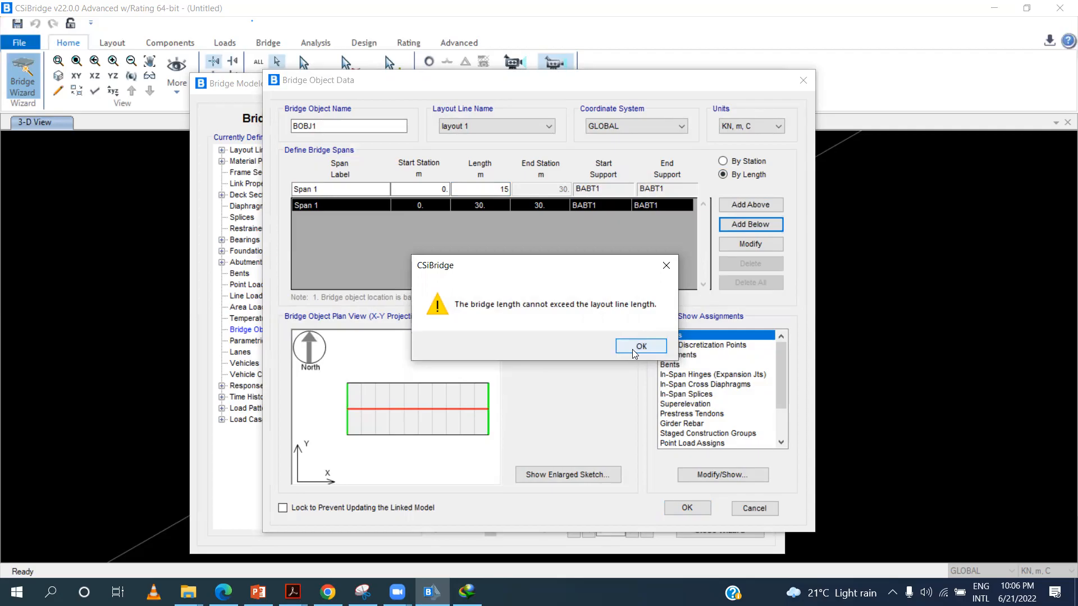
left_click(633, 348)
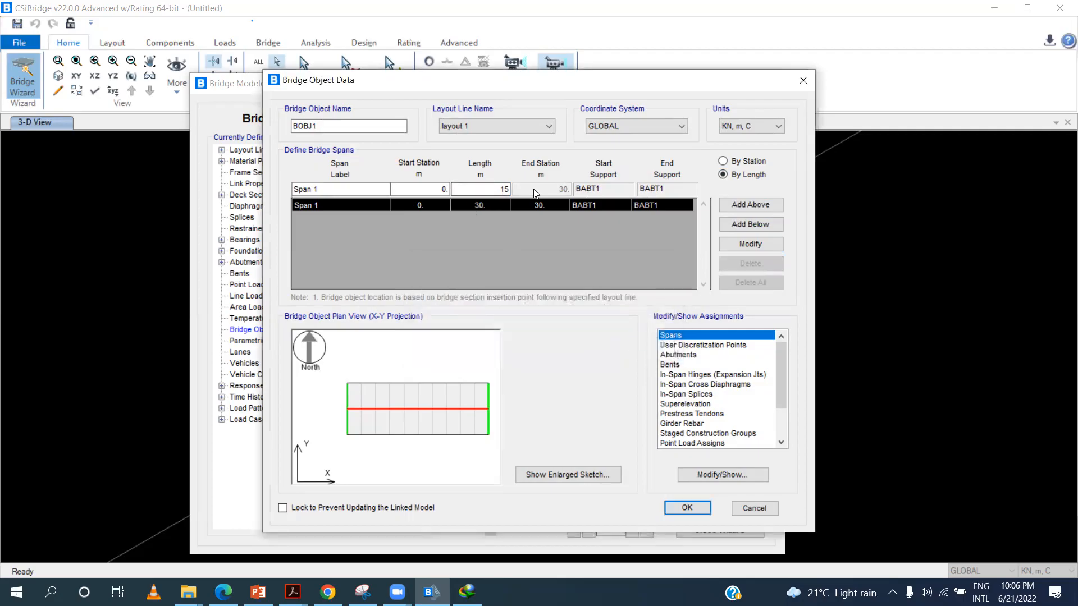
Switch the span definition back to By Station and add a span with its end station at 15 m
left_click(723, 161)
left_click_drag(552, 187, 579, 191)
type("15")
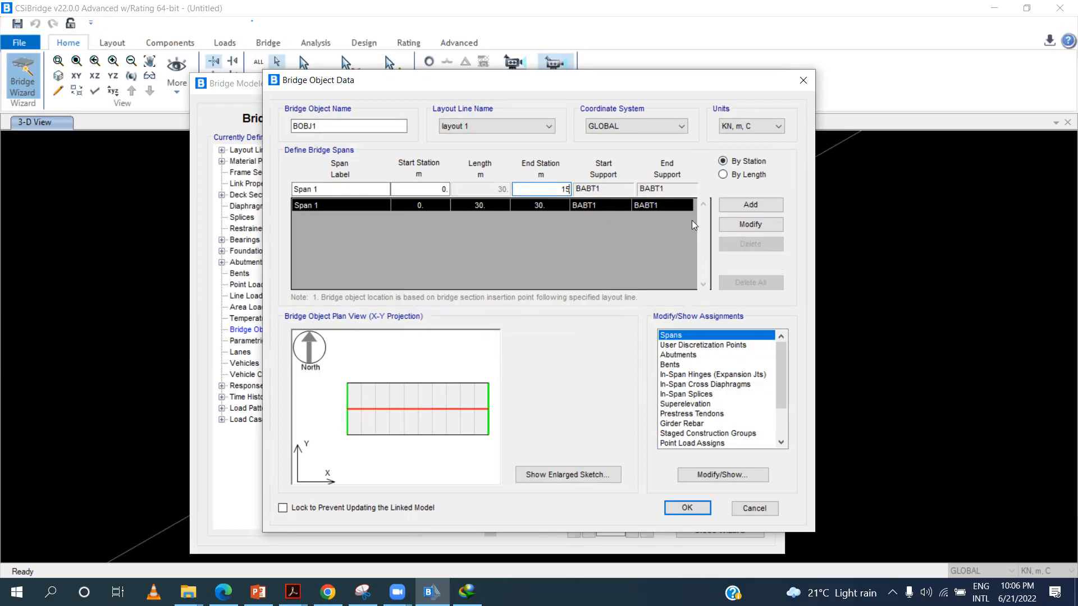
left_click(764, 207)
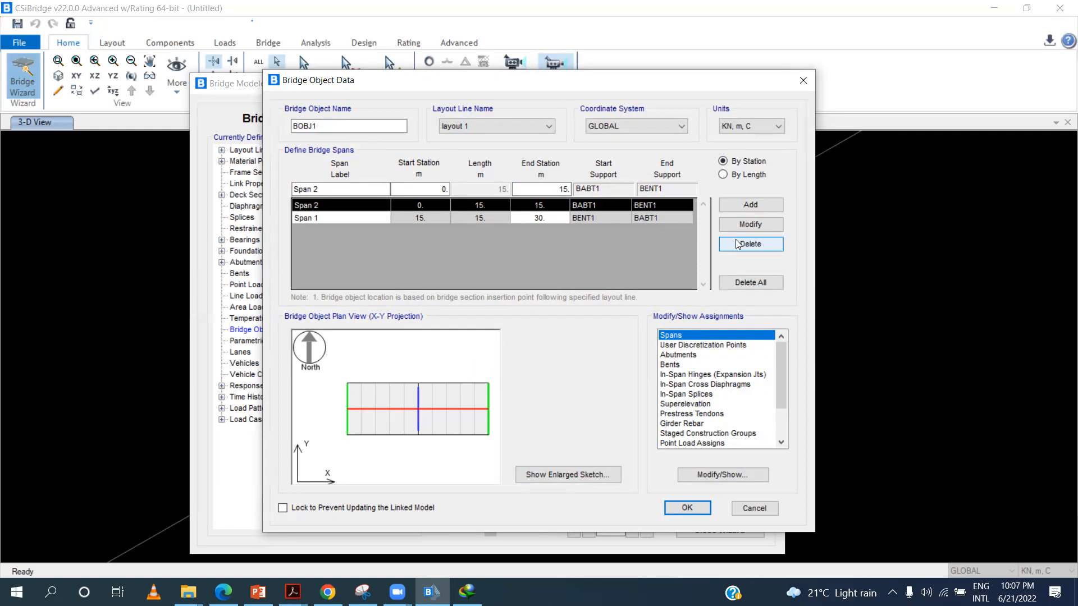
Examine the bridge object's assignment types and its start abutment assignments, closing the abutment assignments without changes
scroll(781, 368, "down", 2)
scroll(784, 359, "up", 2)
scroll(772, 394, "down", 2)
scroll(773, 394, "up", 2)
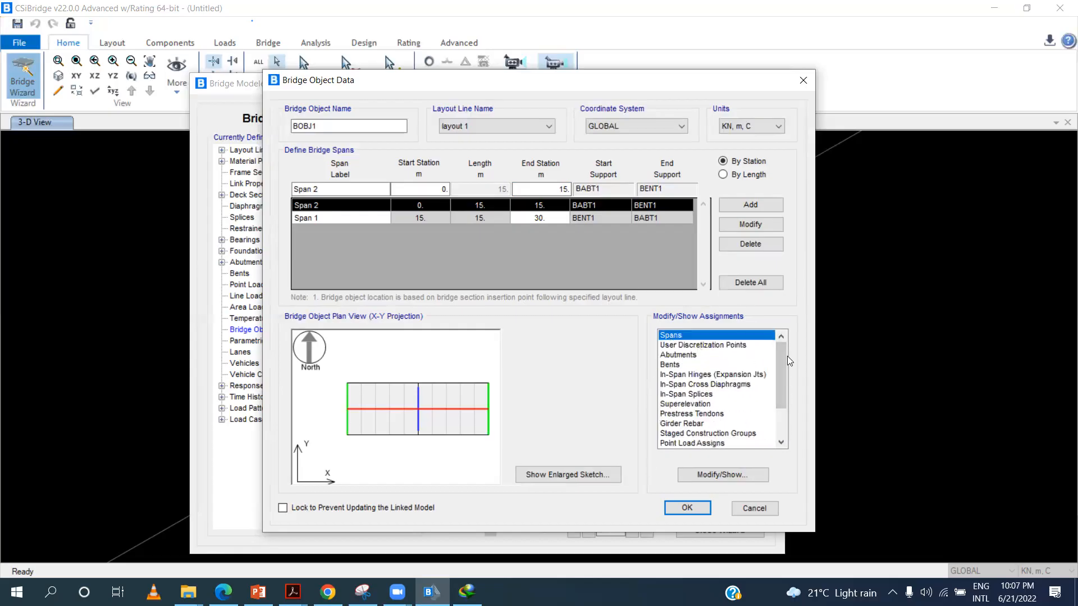
scroll(780, 393, "down", 2)
scroll(771, 352, "up", 2)
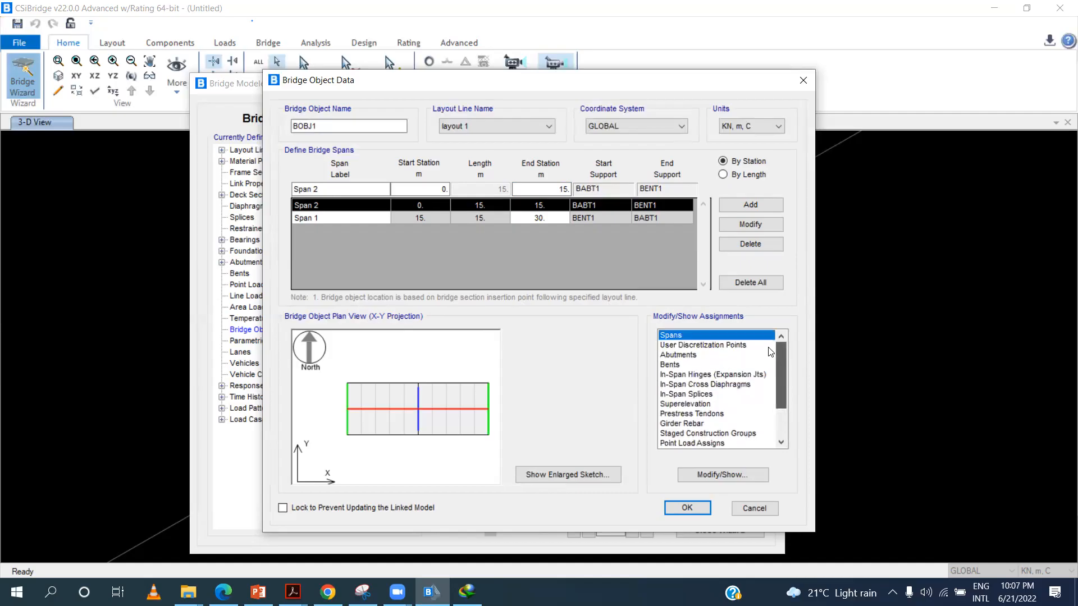
left_click(677, 354)
double_click(671, 357)
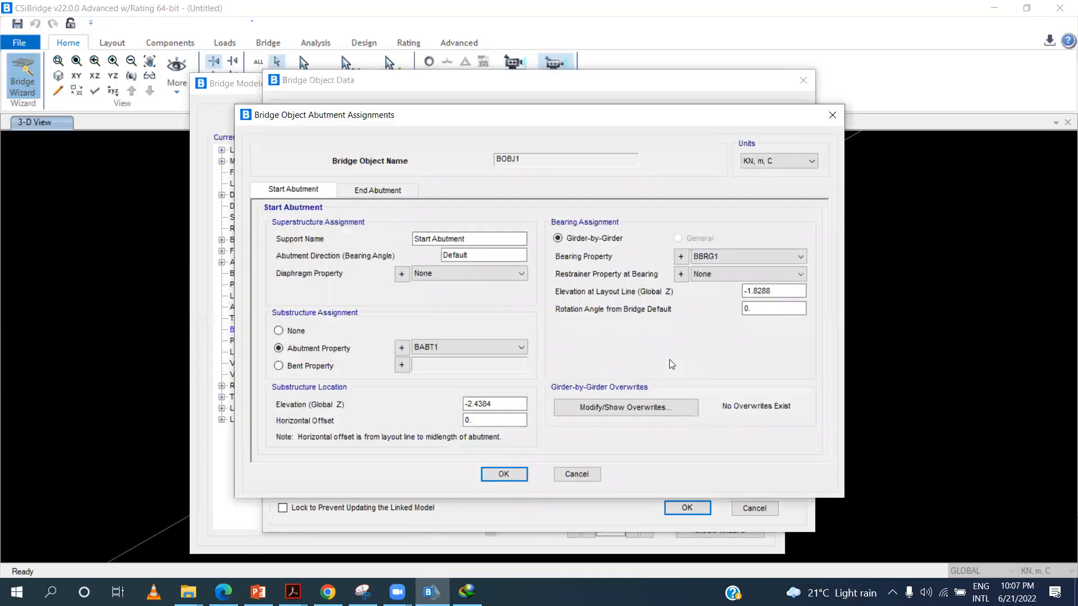
left_click(832, 114)
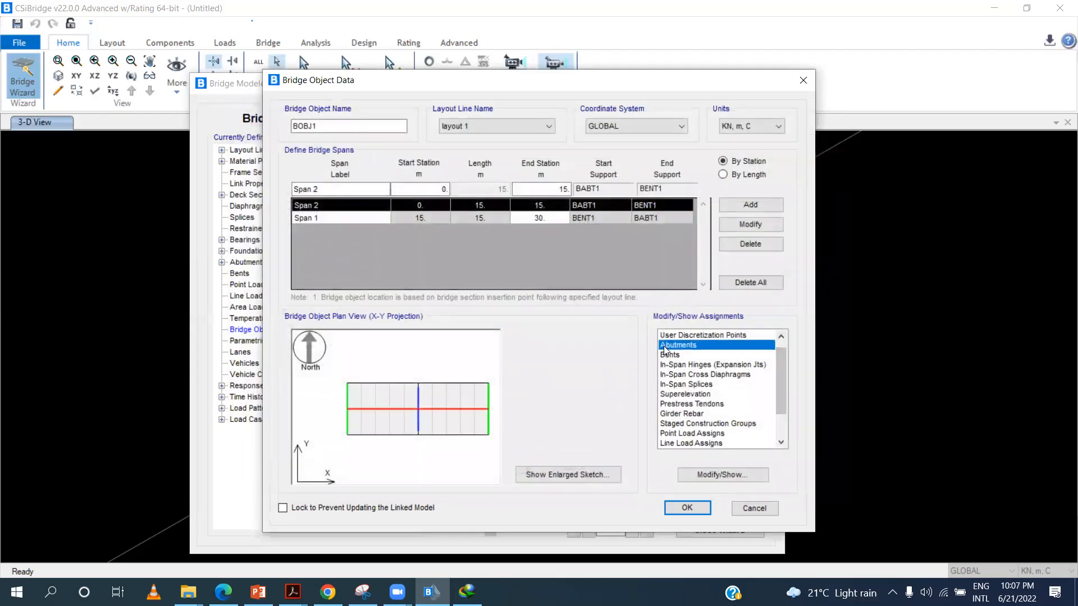
Review the remaining bridge object assignment types, from bents to slab wet concrete loads, and discard the new bridge object
left_click(665, 356)
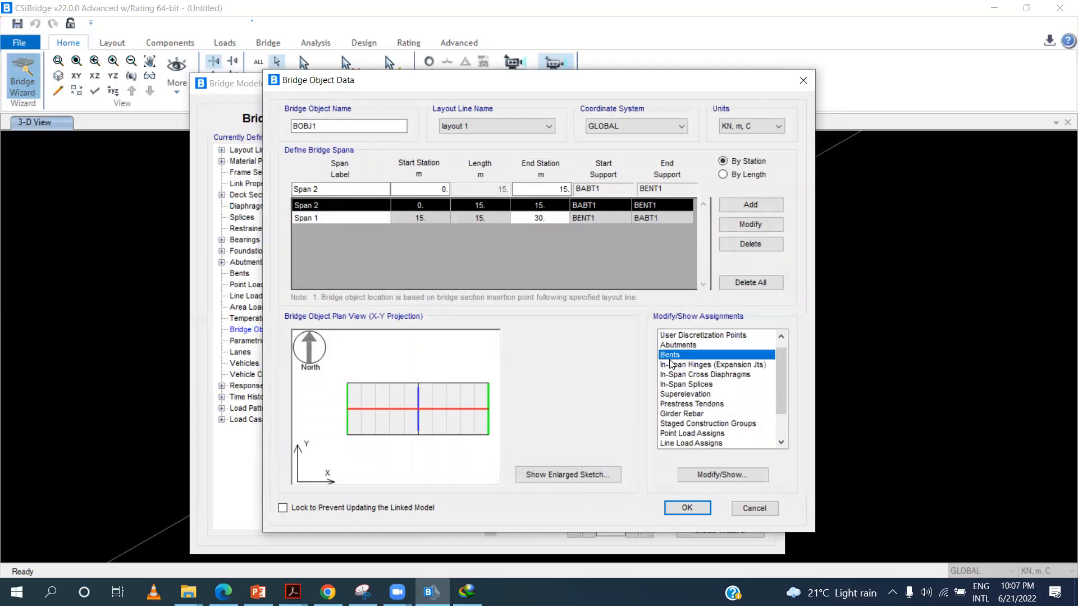
left_click(837, 71)
left_click_drag(784, 356, 776, 394)
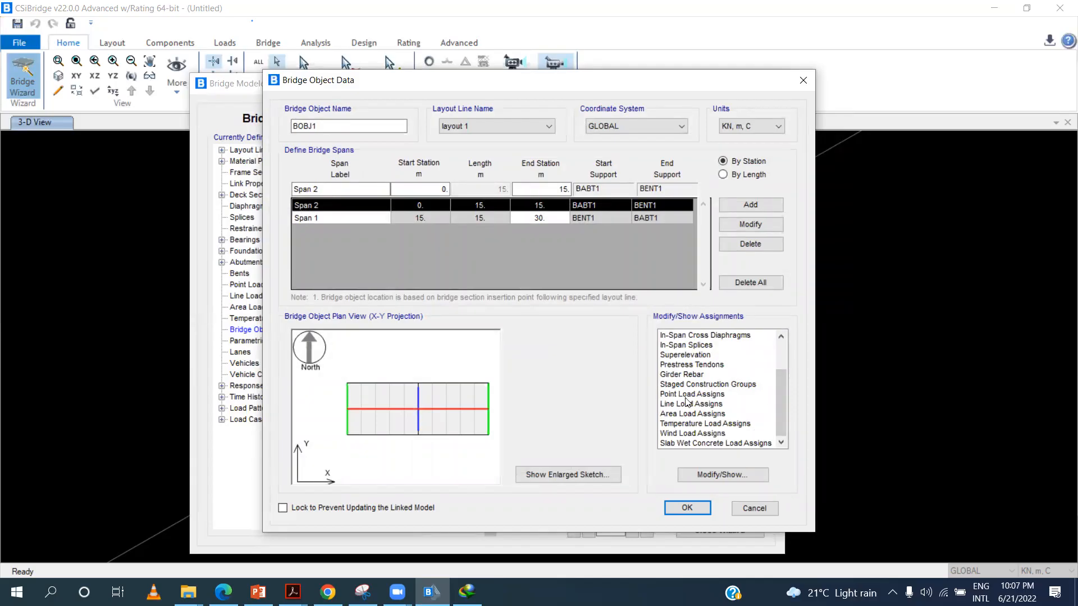
left_click_drag(777, 387, 777, 380)
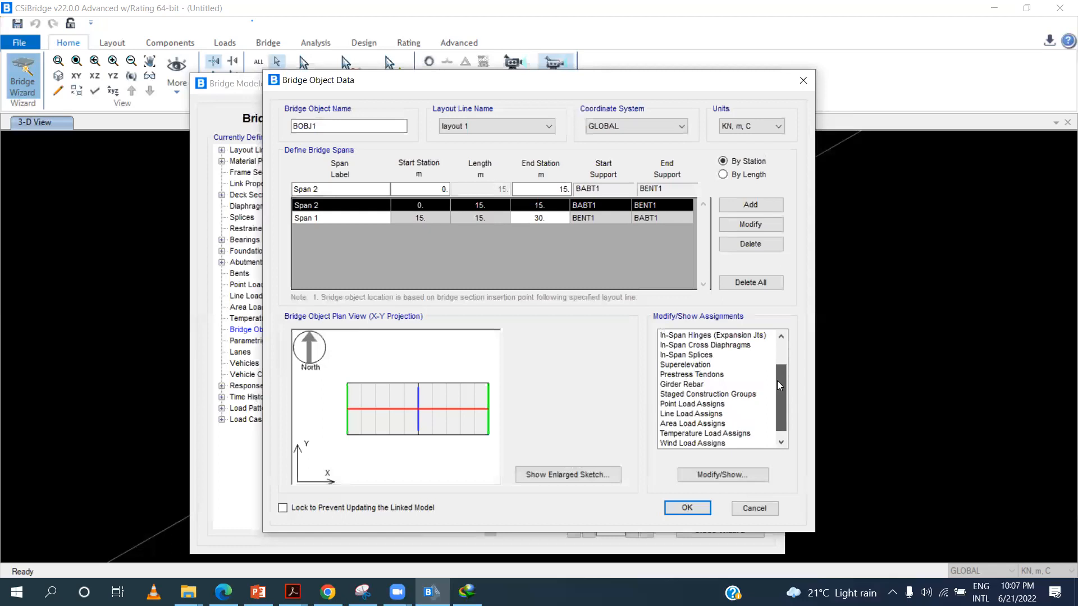
left_click(781, 336)
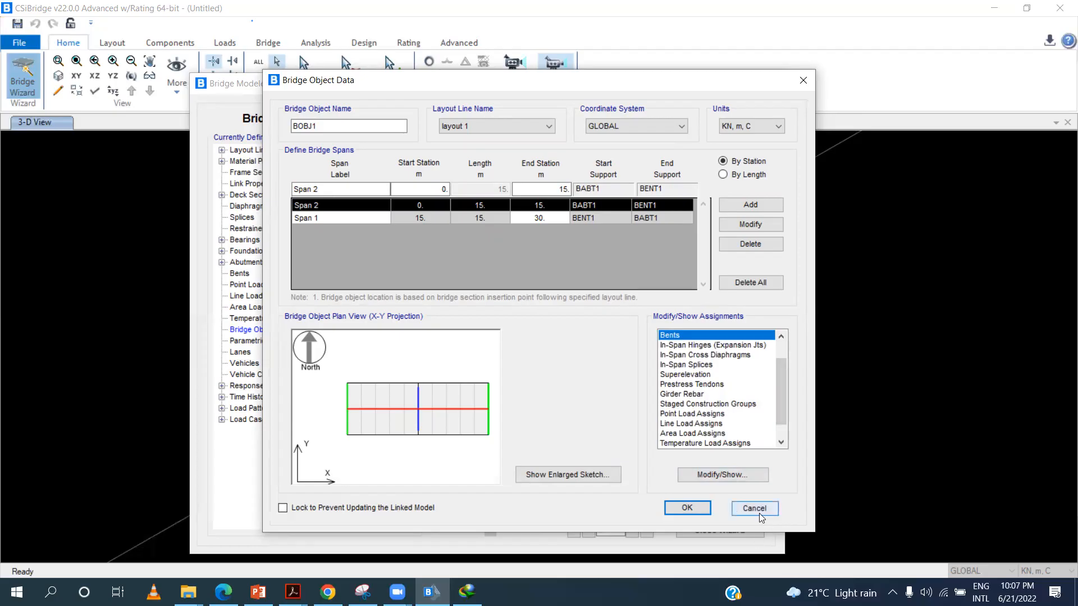
scroll(780, 360, "up", 1)
left_click_drag(776, 373, 779, 348)
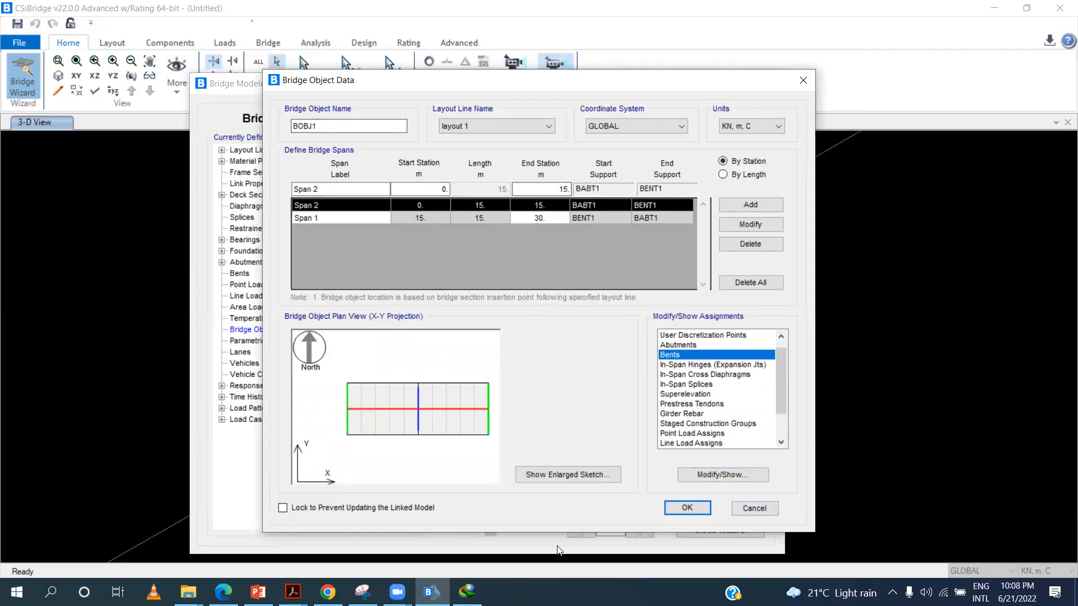
left_click(753, 509)
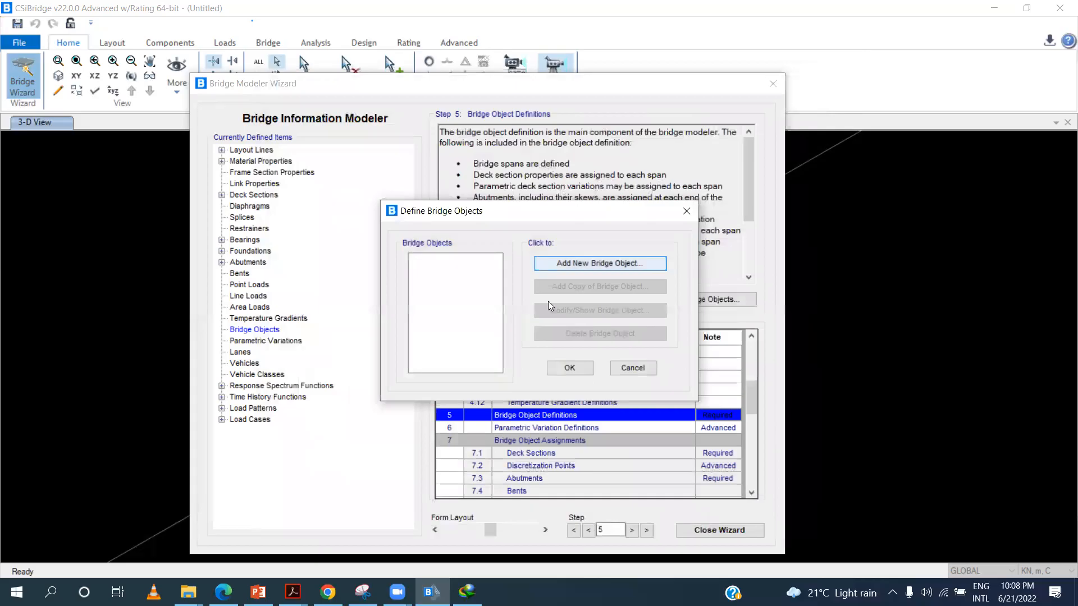
Close the bridge object definitions and review the wizard's bridge object assignment steps, including the deck section and abutment descriptions
left_click(686, 212)
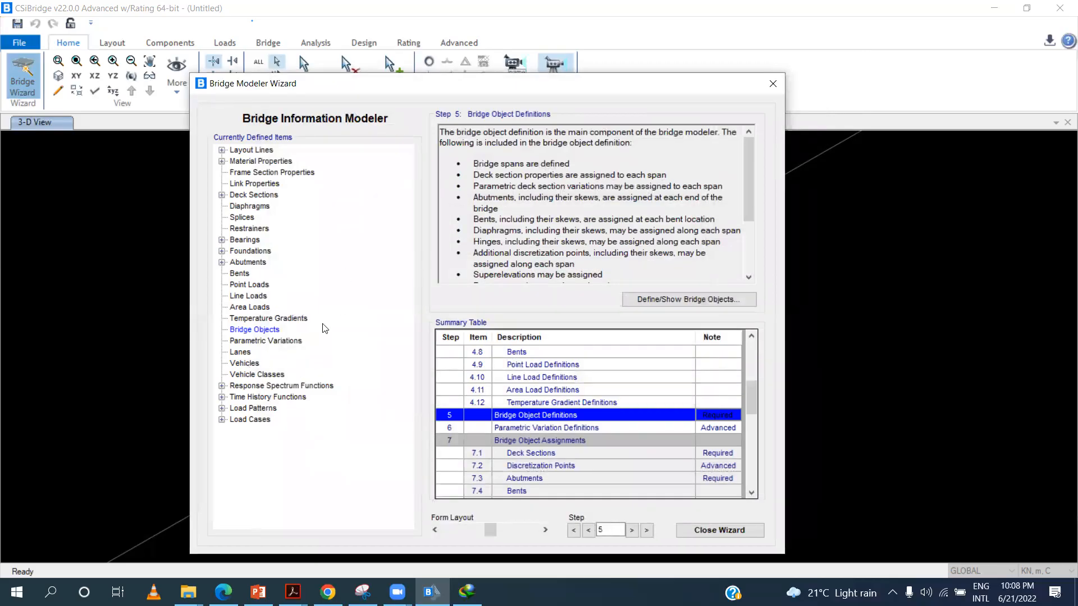
left_click_drag(747, 394, 747, 408)
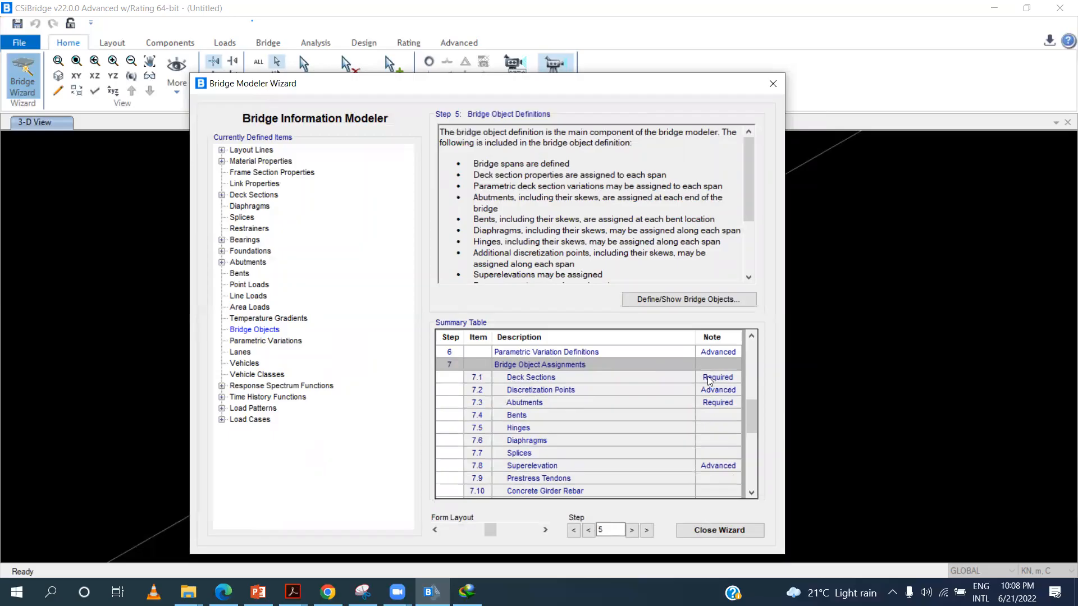
scroll(739, 465, "down", 4)
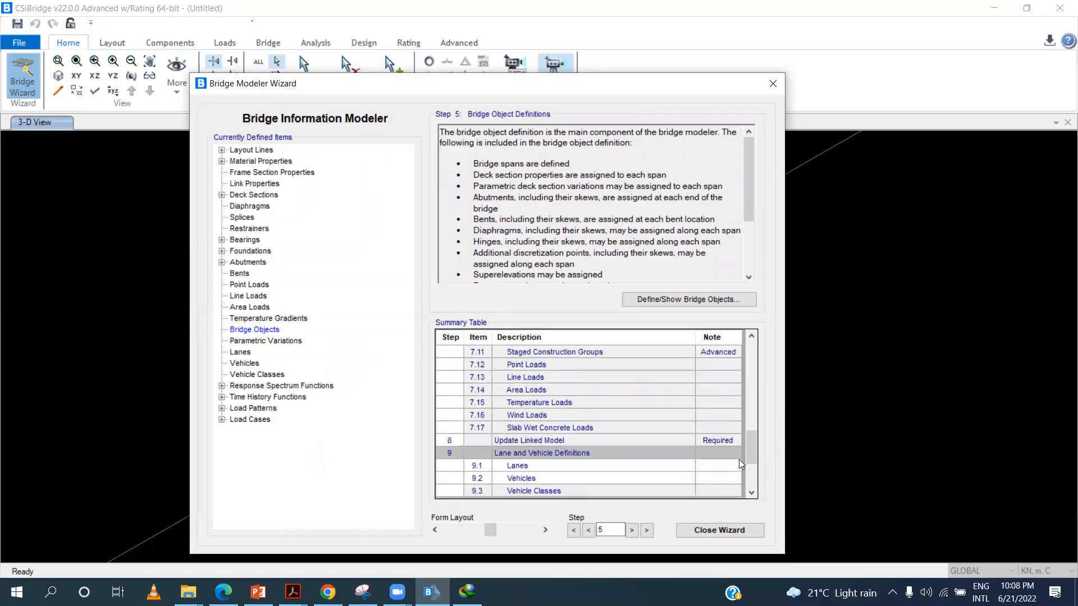
scroll(739, 459, "up", 1)
scroll(737, 444, "up", 3)
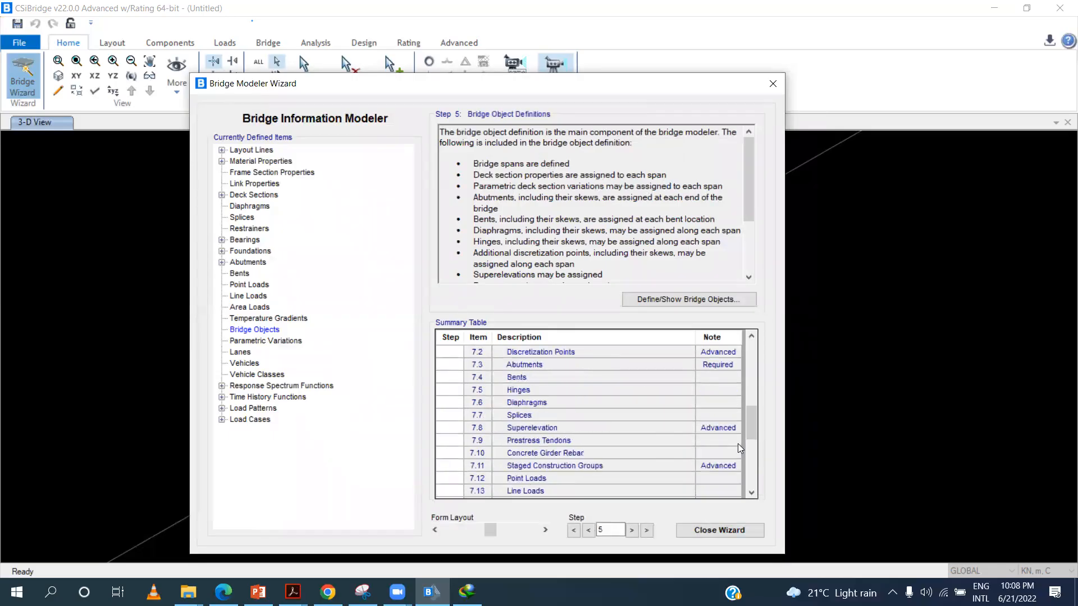
left_click(708, 381)
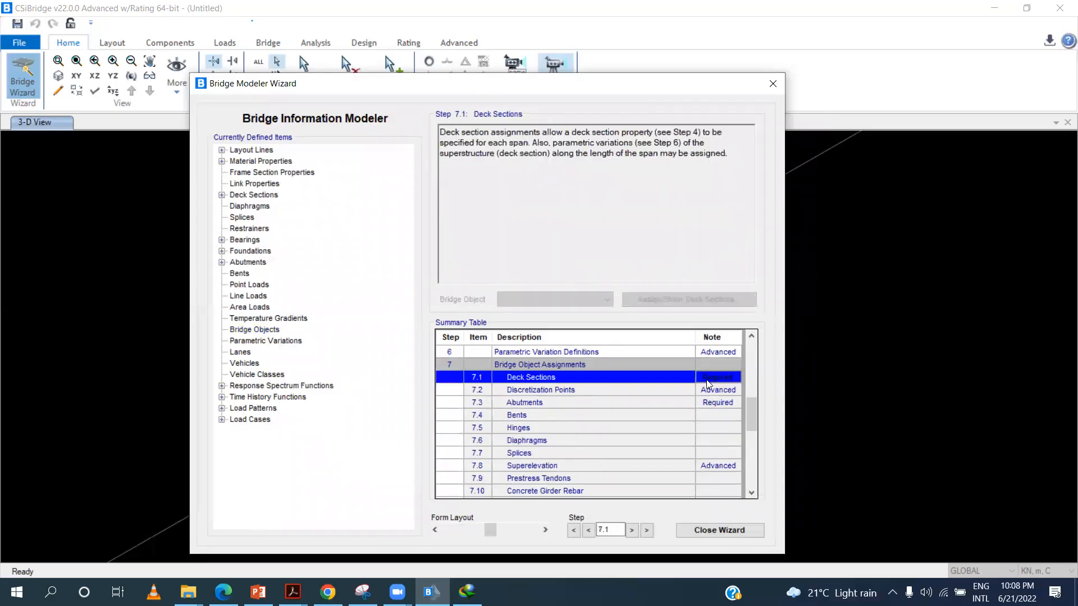
left_click(728, 404)
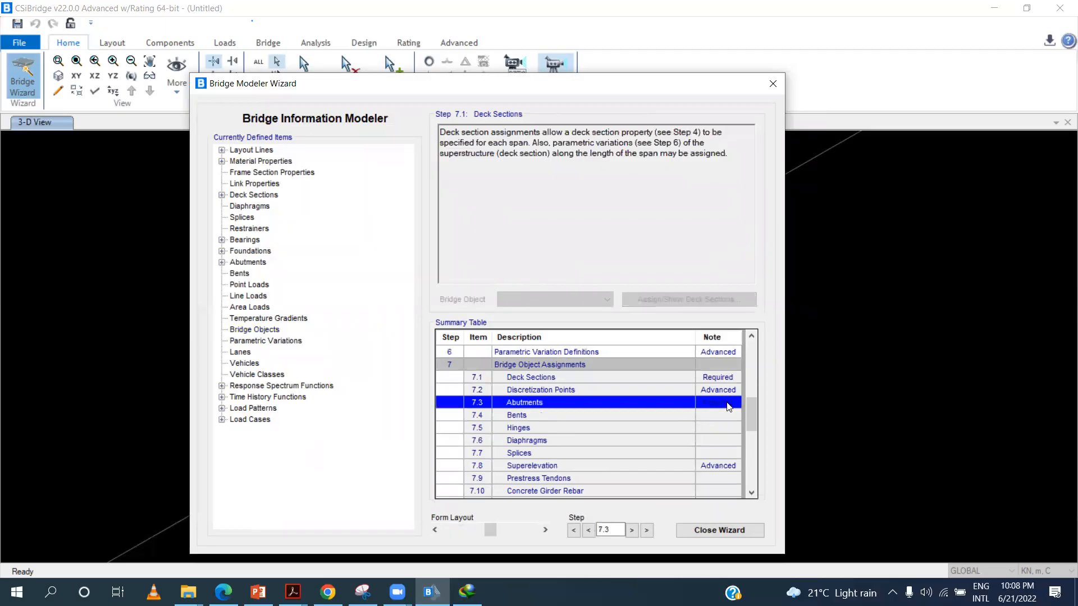
left_click_drag(743, 413, 746, 394)
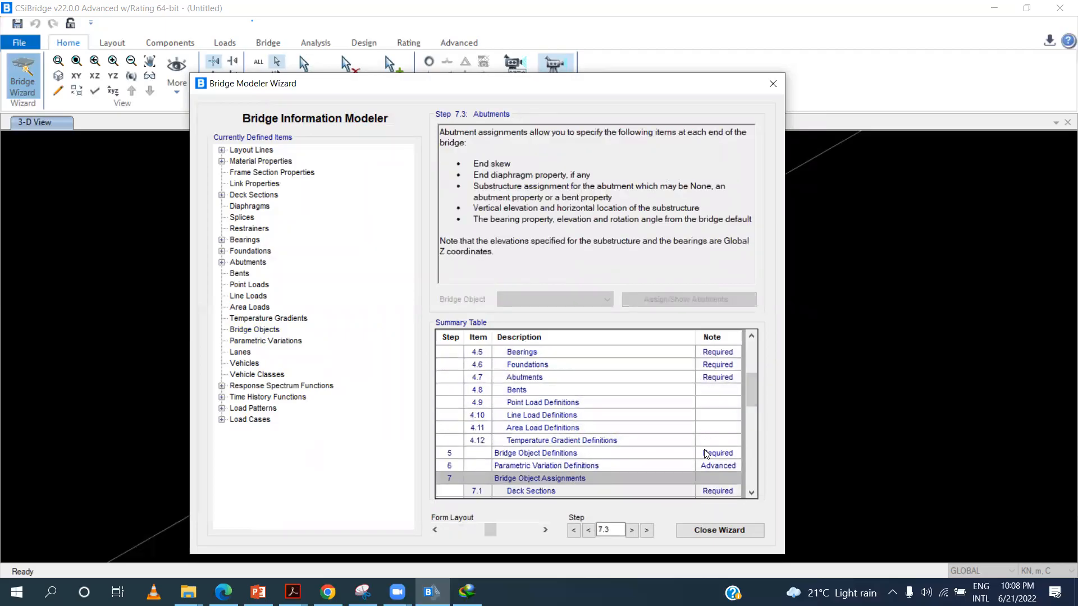
Open the bridge object definitions, accept them without adding an object, and close the Bridge Wizard
double_click(706, 454)
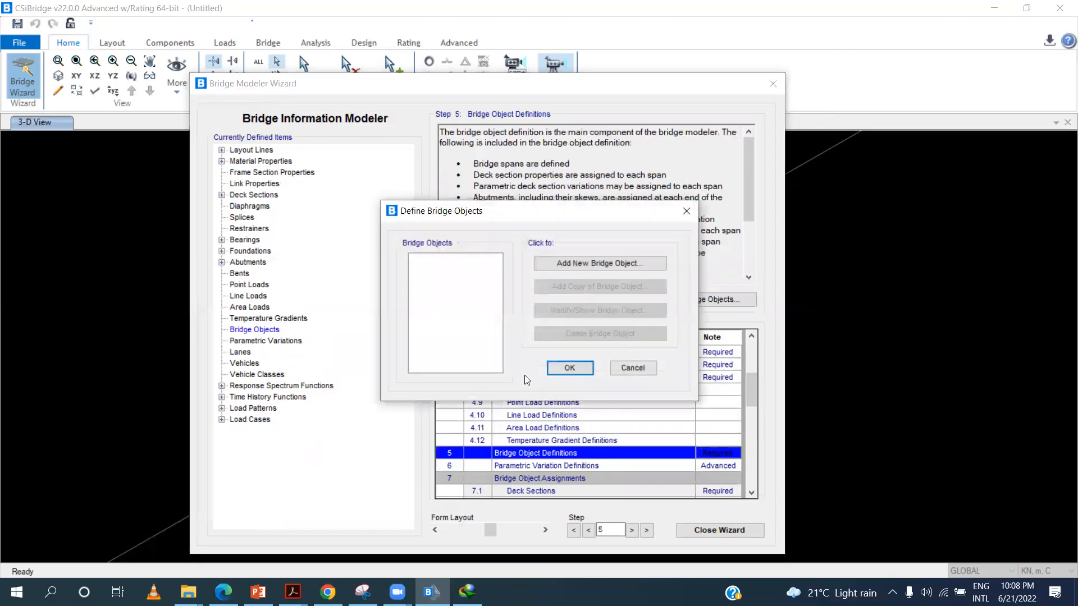
left_click(569, 368)
key("Down")
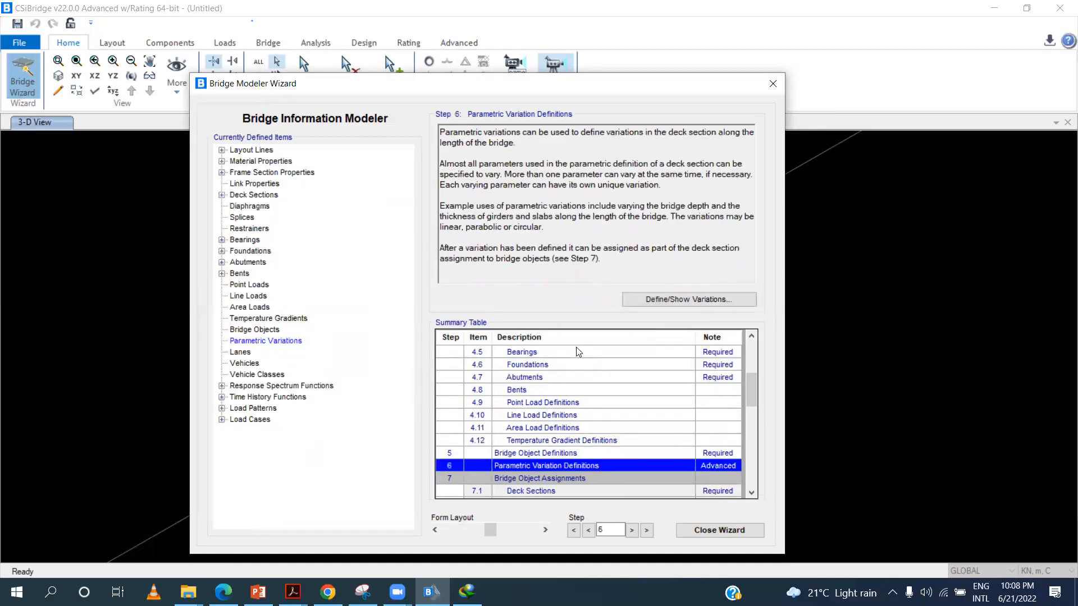
scroll(723, 459, "down", 1)
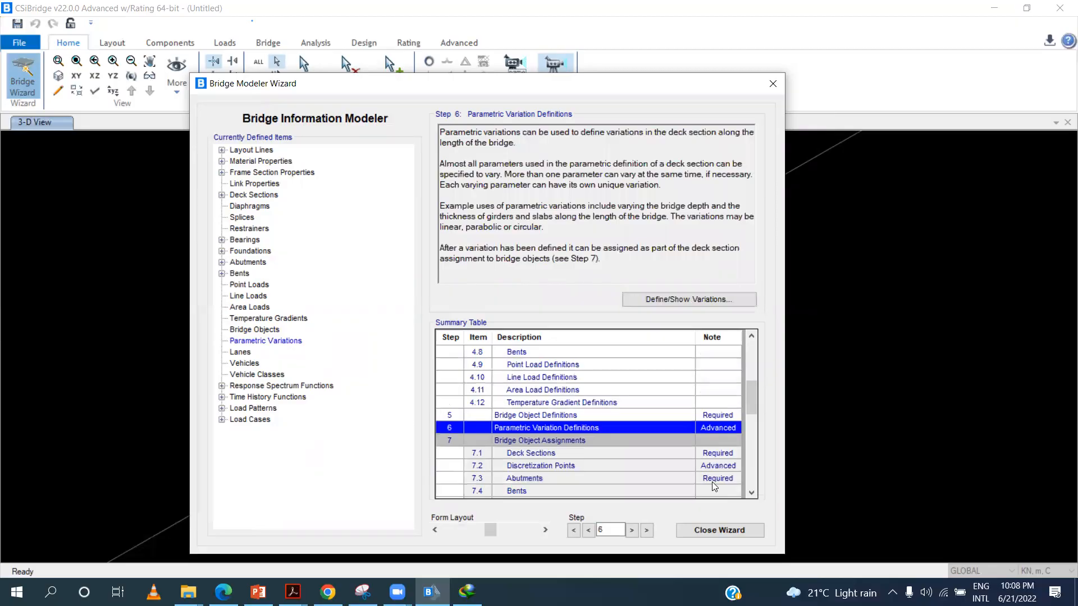
scroll(712, 482, "down", 2)
left_click(688, 529)
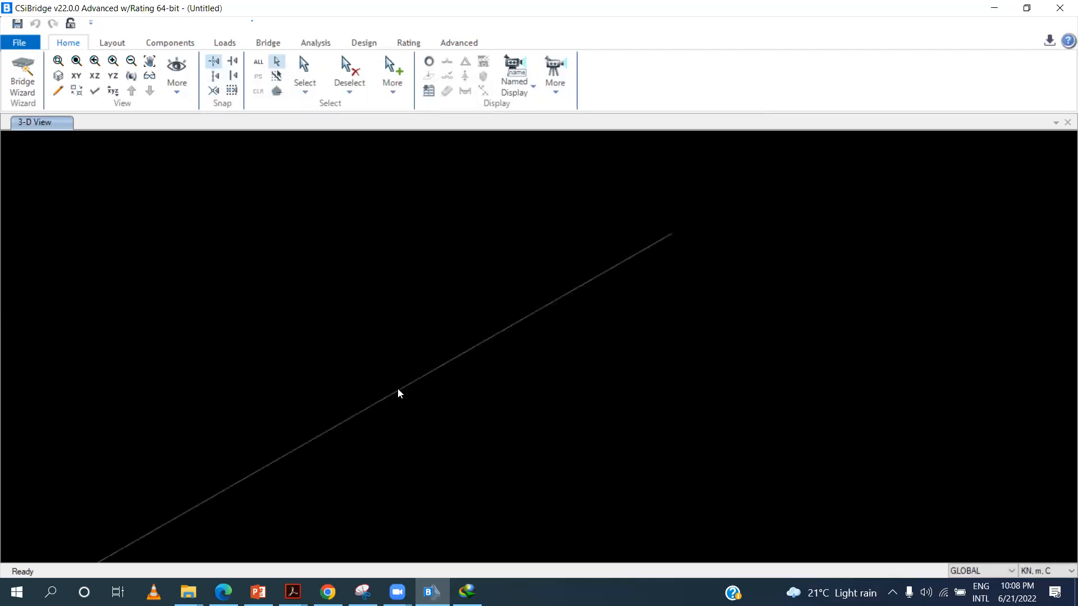
Reopen the Bridge Wizard and go to the Bridge Object Definitions step
left_click(51, 76)
left_click(23, 82)
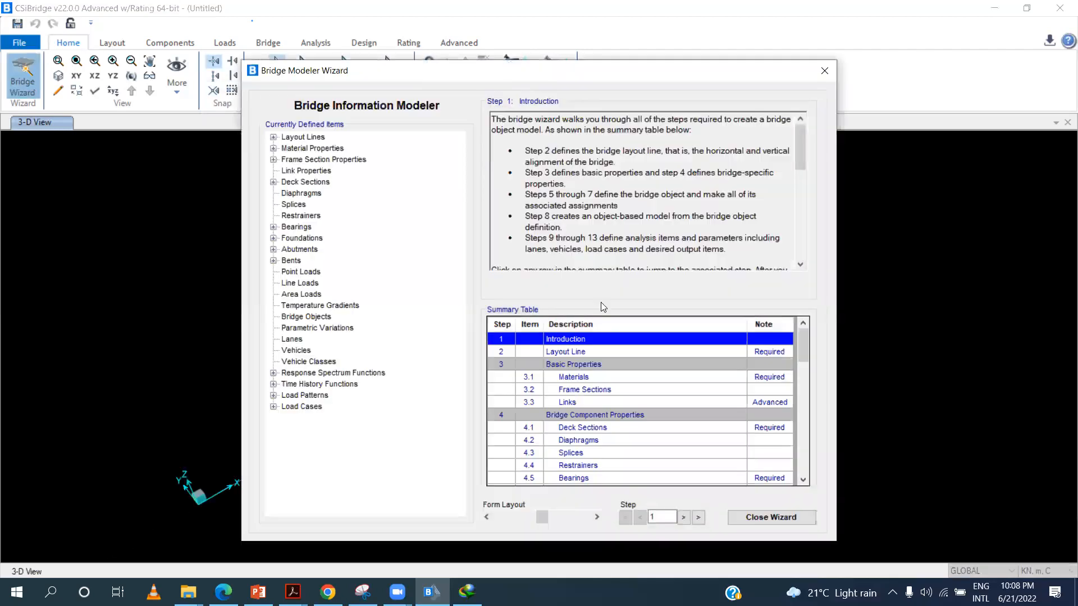
scroll(599, 400, "down", 3)
scroll(599, 401, "down", 3)
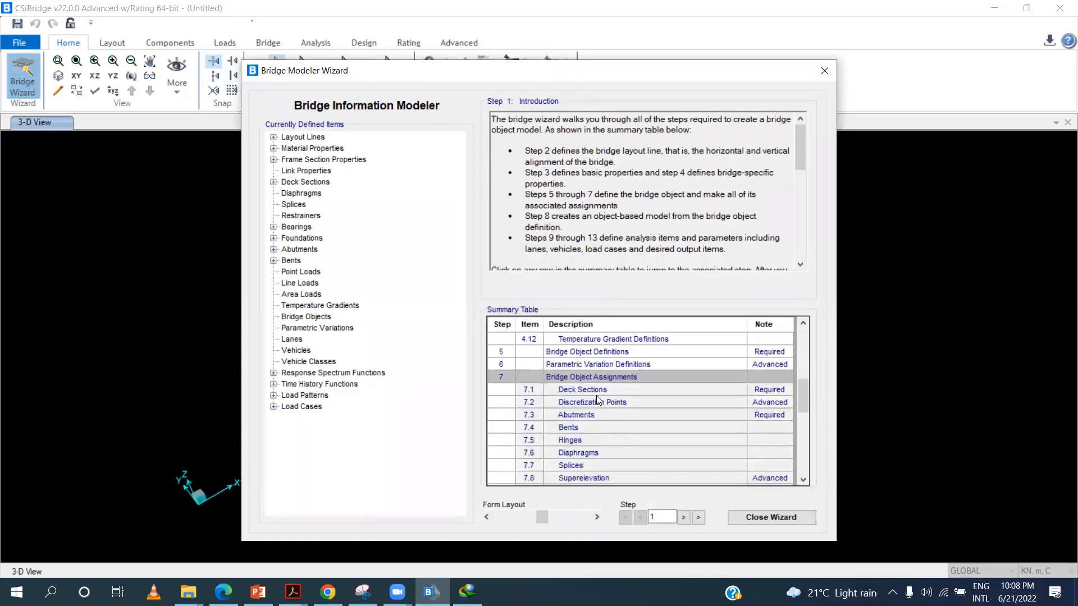
scroll(565, 402, "up", 3)
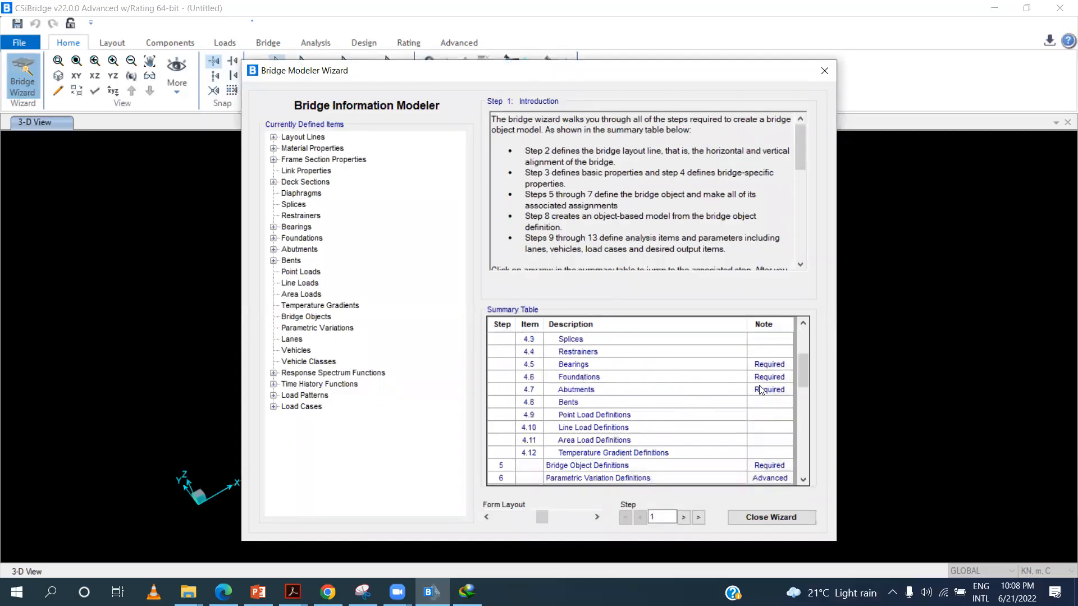
scroll(786, 433, "down", 1)
left_click(784, 430)
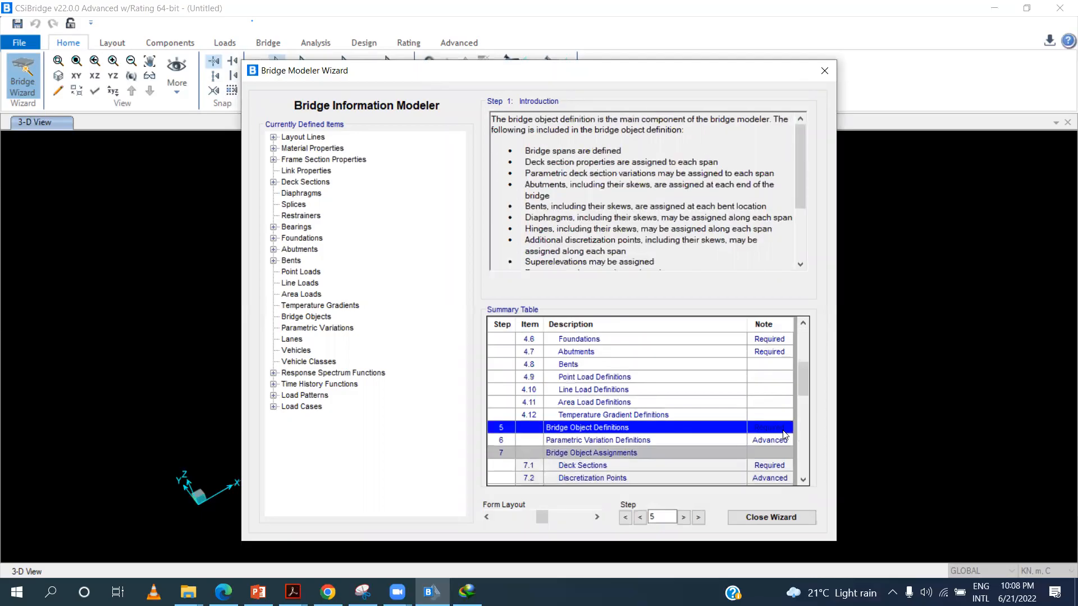
Add a new General Bridge object on layout 1, accepting the default span and support data
left_click(752, 286)
left_click(571, 265)
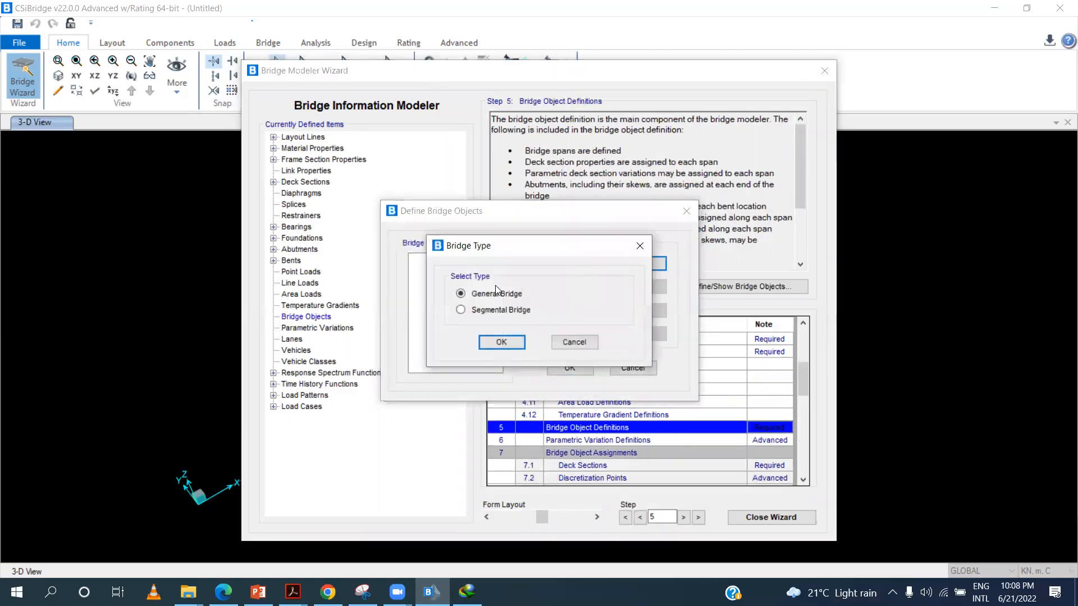
left_click(489, 341)
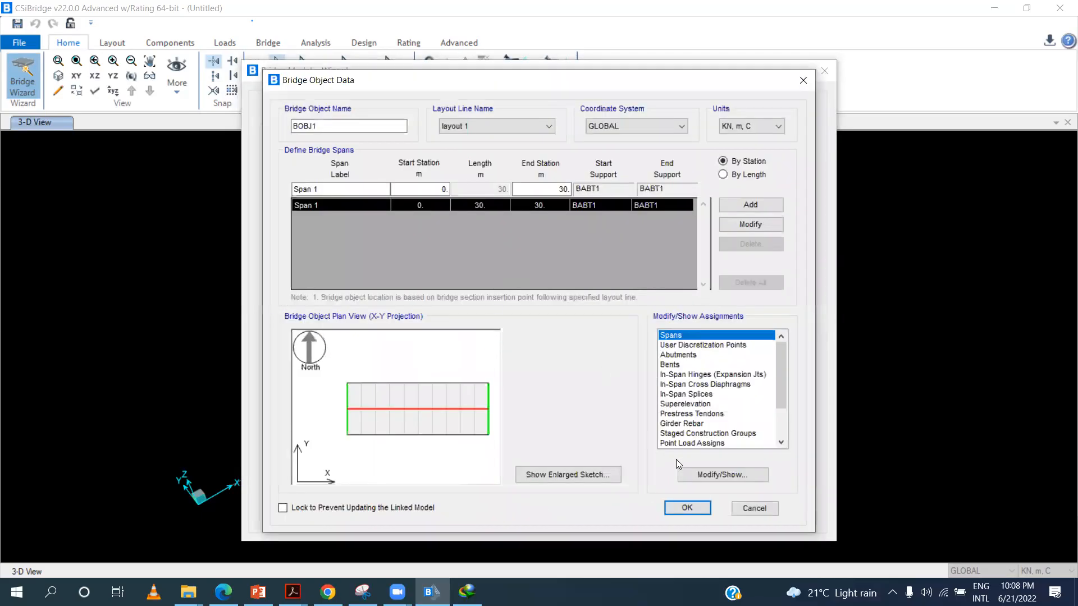
left_click(674, 509)
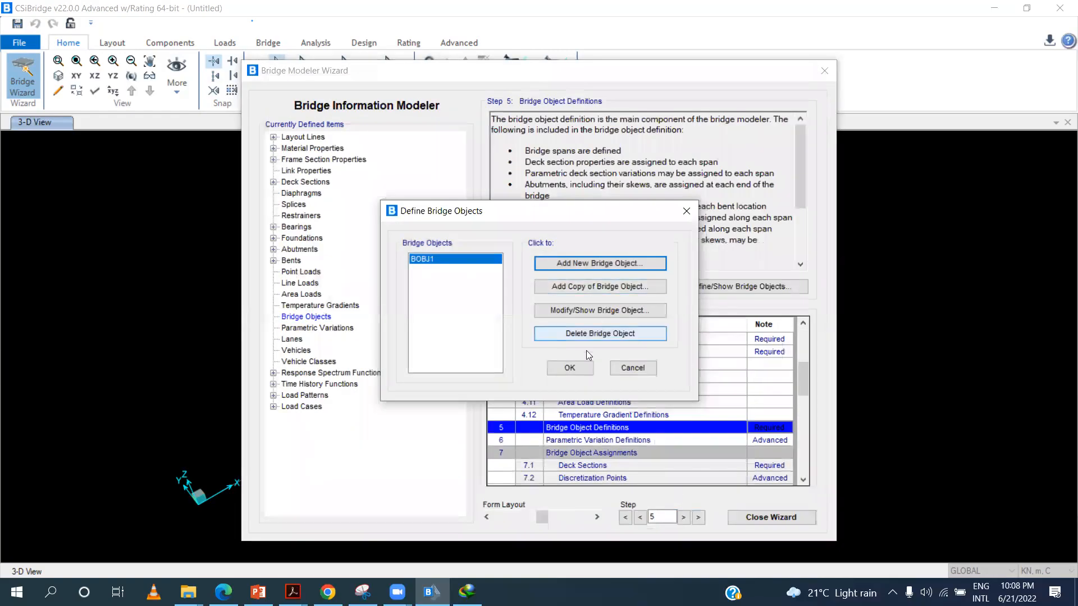
left_click(571, 368)
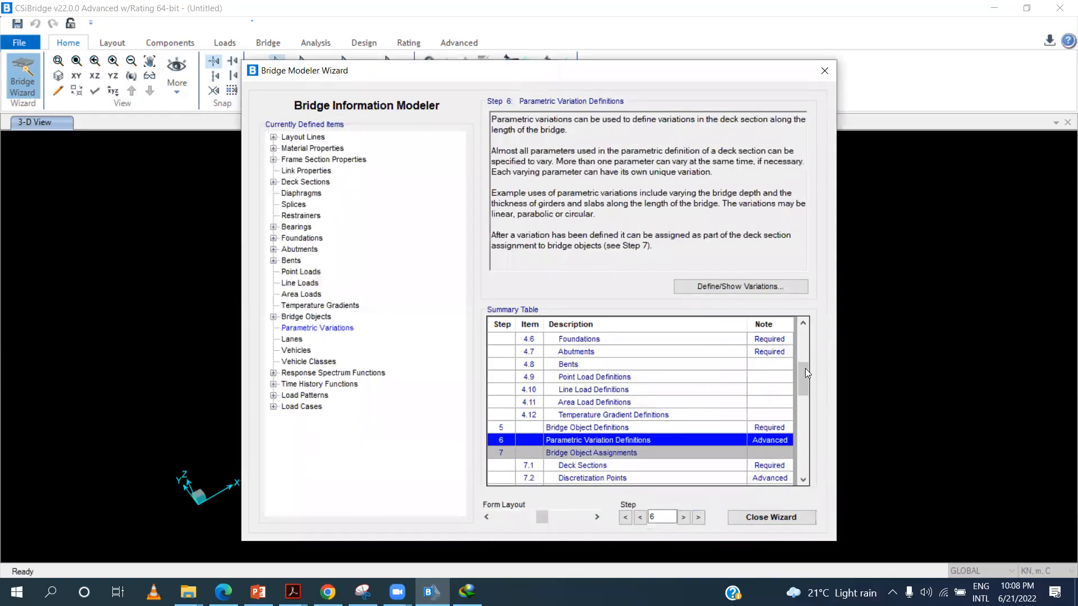
Check the section choices for Span 1 in the deck section assignments and close them without changes
left_click_drag(805, 374, 802, 393)
left_click(758, 366)
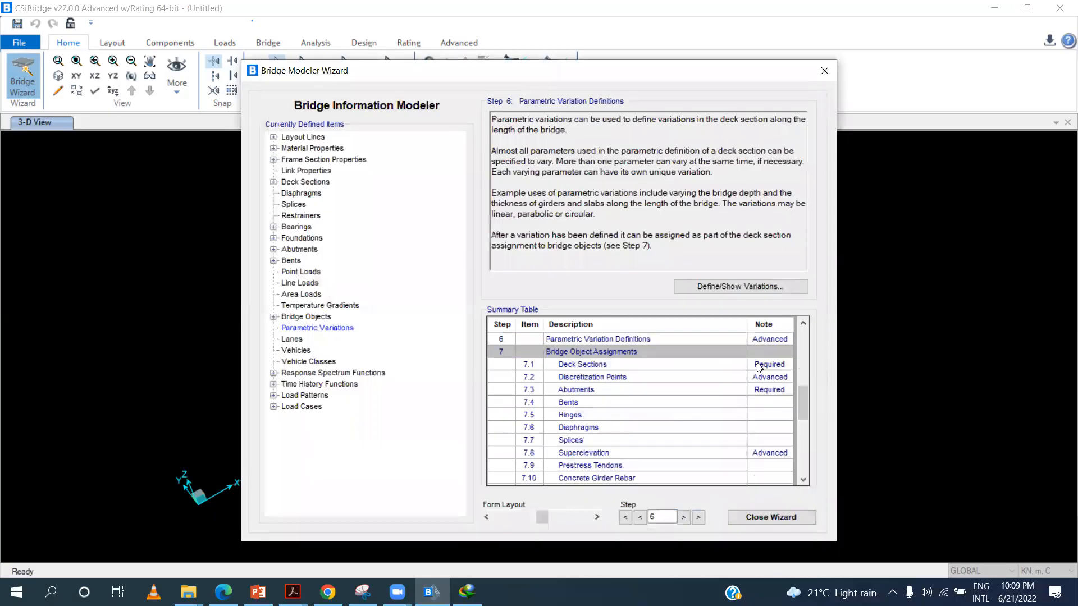
double_click(758, 365)
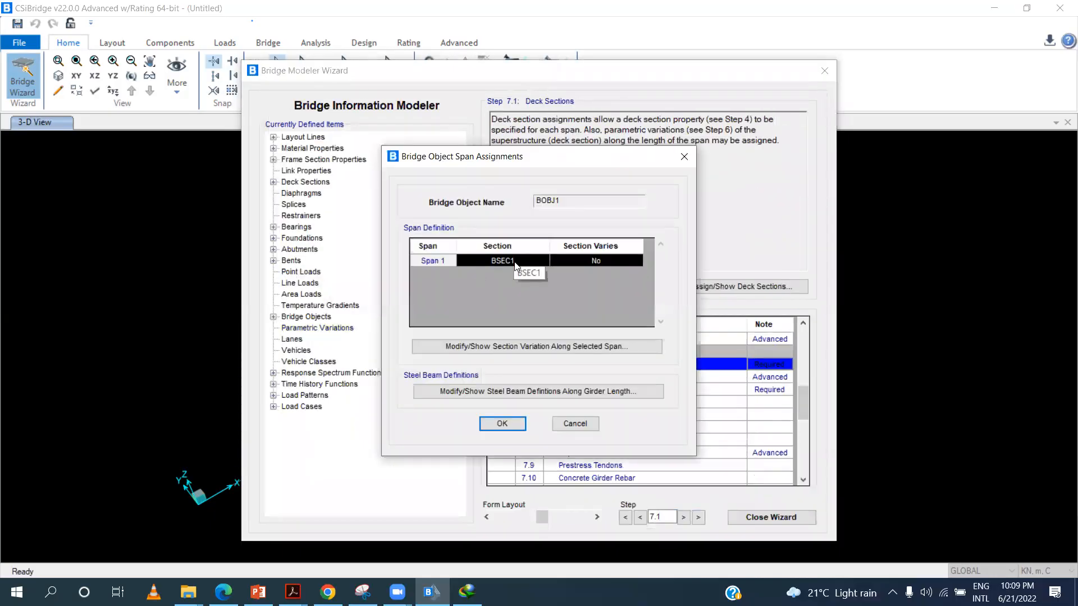
left_click(515, 264)
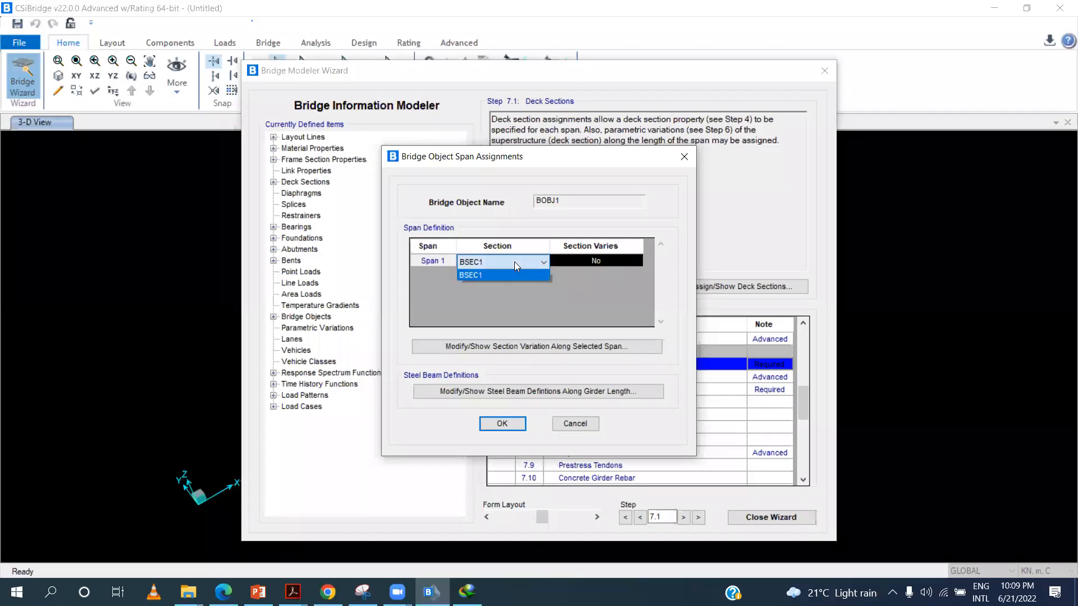
left_click(501, 426)
left_click(683, 157)
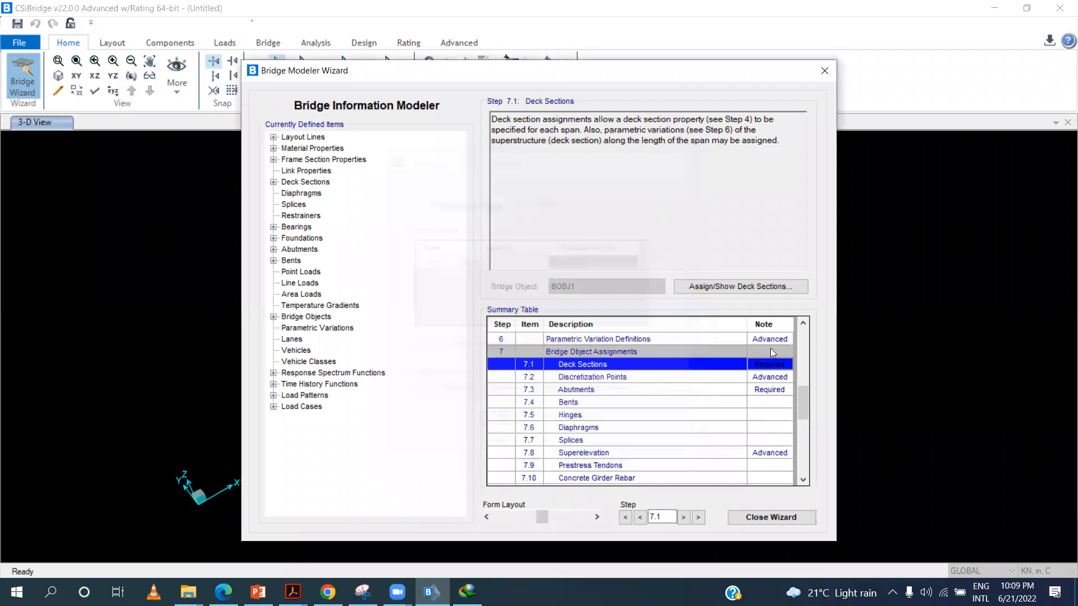
Review the start and end abutment assignments and confirm abutment property BABT1 as the start abutment's substructure
left_click(784, 389)
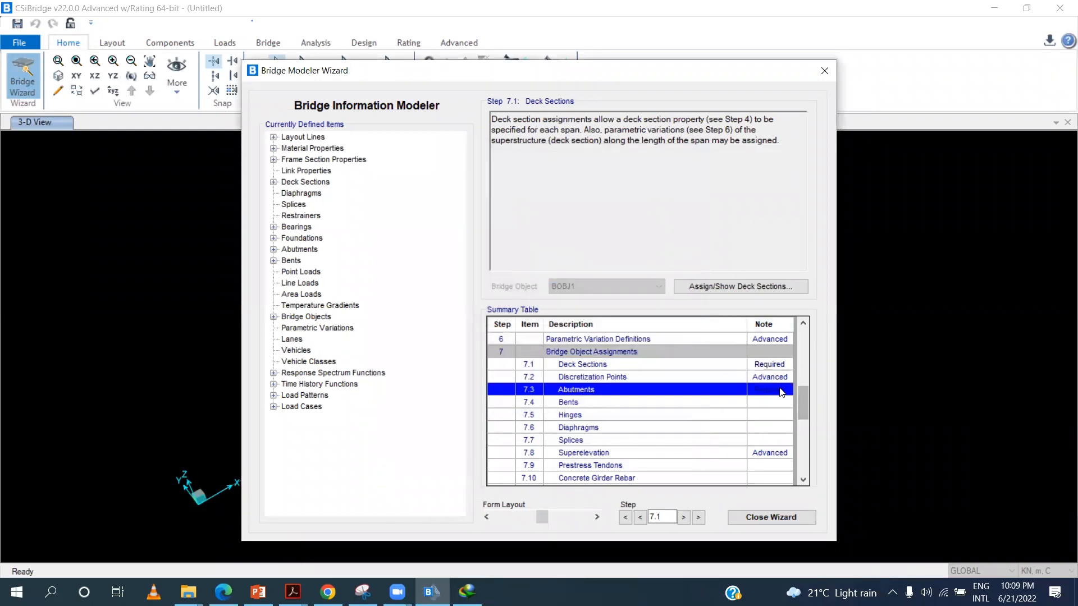
left_click(782, 392)
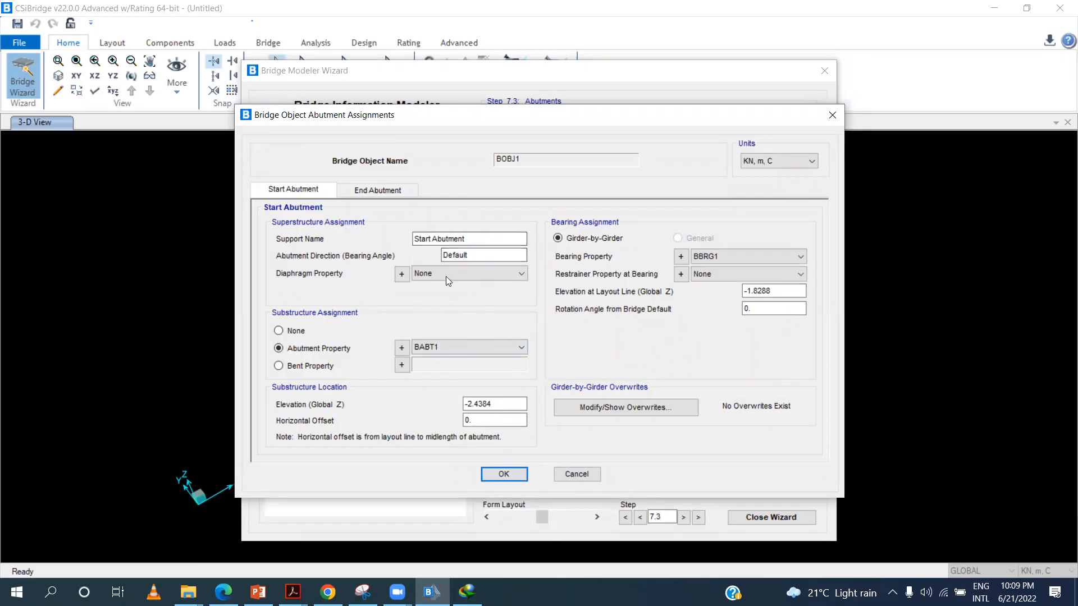
left_click(361, 196)
left_click(300, 194)
left_click(444, 350)
left_click(445, 350)
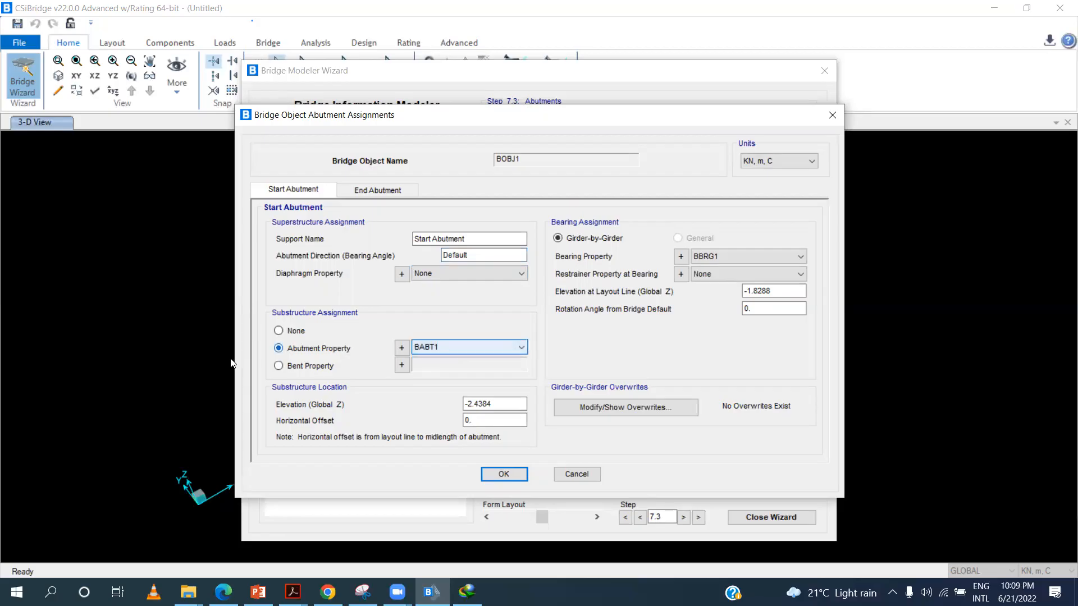
left_click(310, 366)
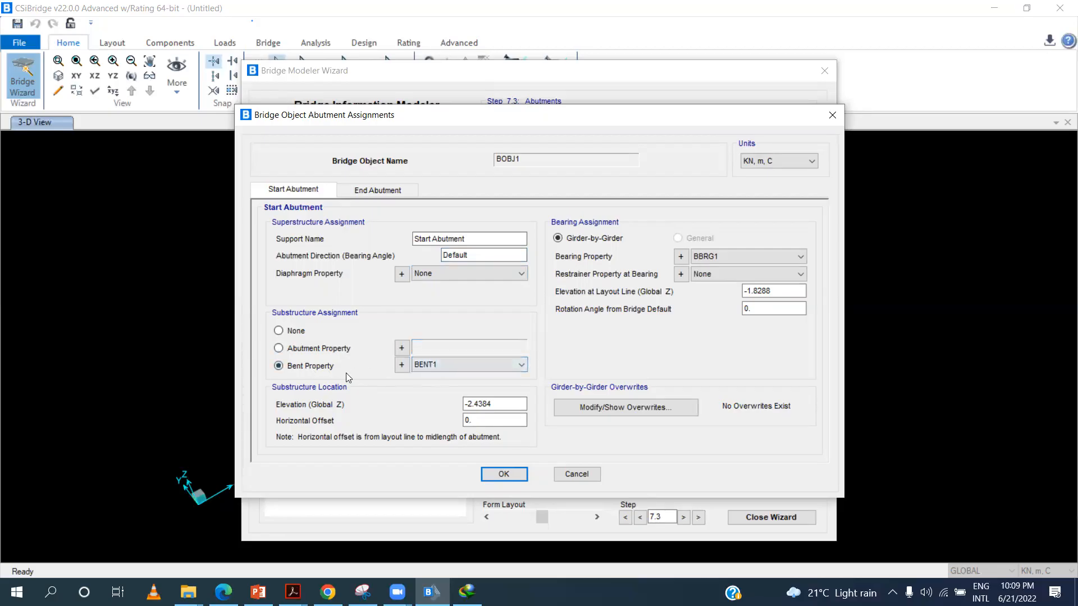
left_click(311, 349)
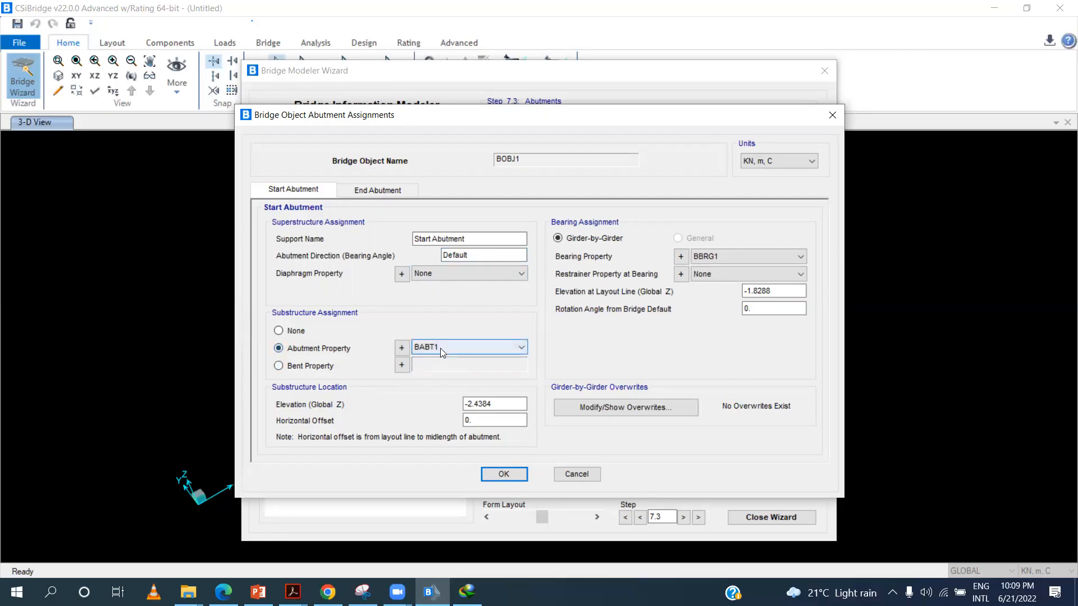
left_click(501, 474)
Clear and create the bridge object's linked model as a spine model using frame objects, with 3 m maximum segment lengths
scroll(804, 408, "down", 3)
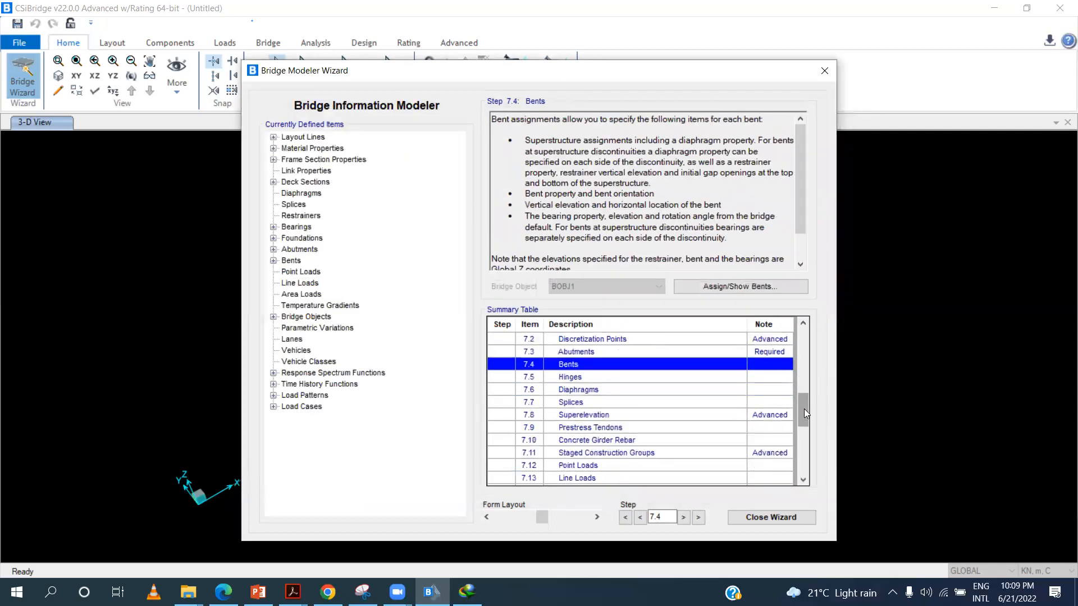
scroll(804, 409, "down", 2)
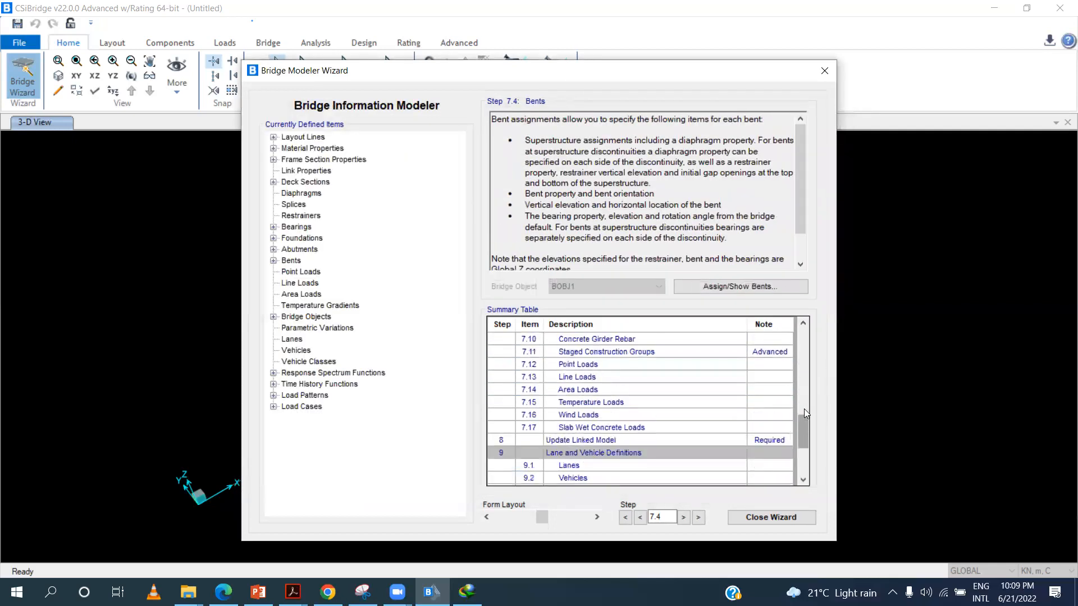
left_click(762, 440)
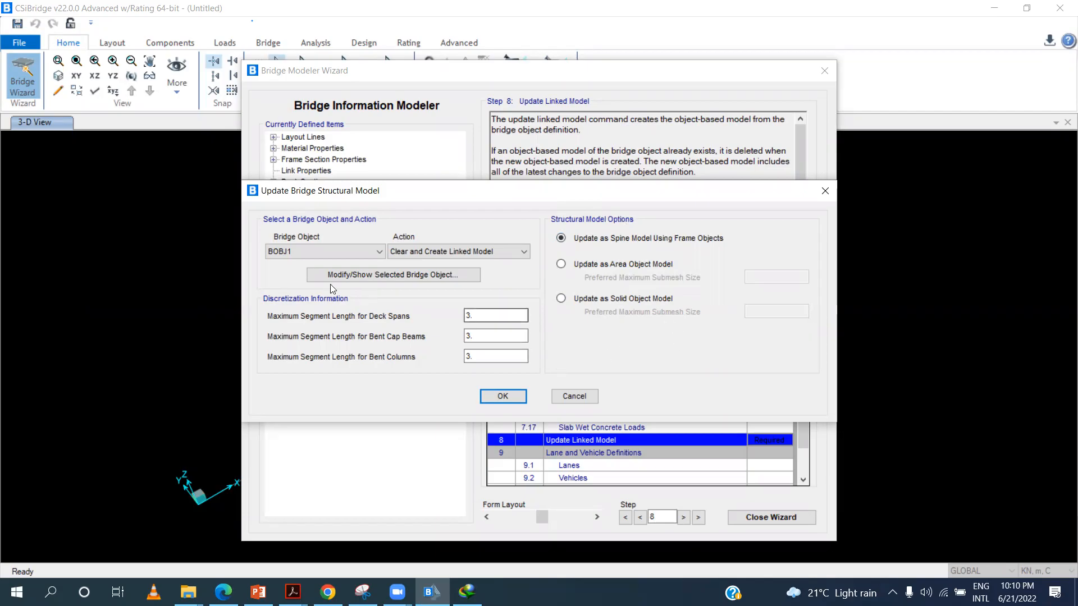
left_click(341, 256)
left_click(340, 256)
left_click(402, 253)
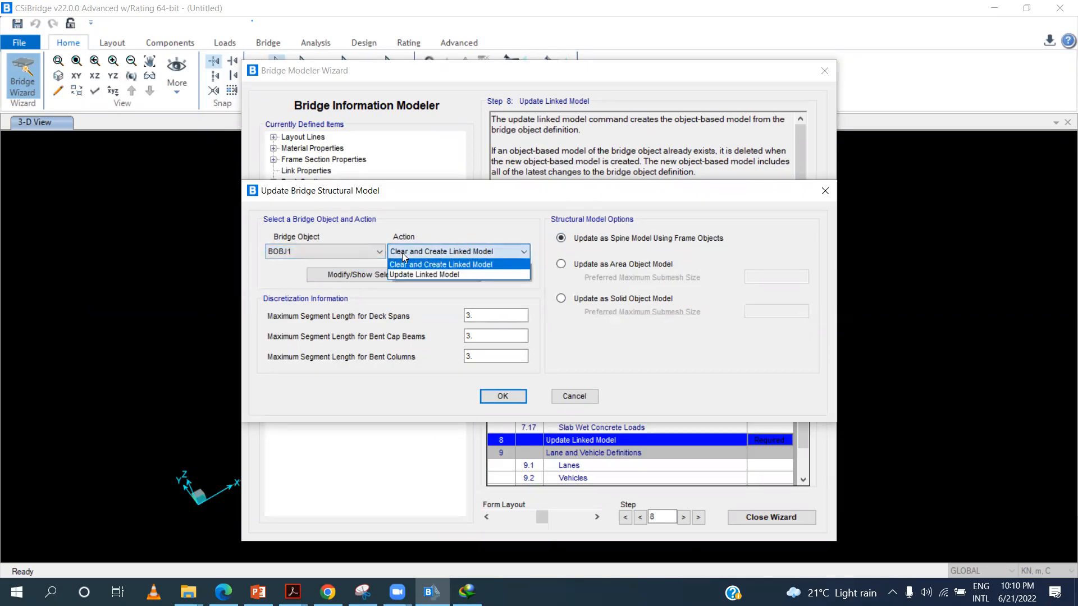
left_click(419, 267)
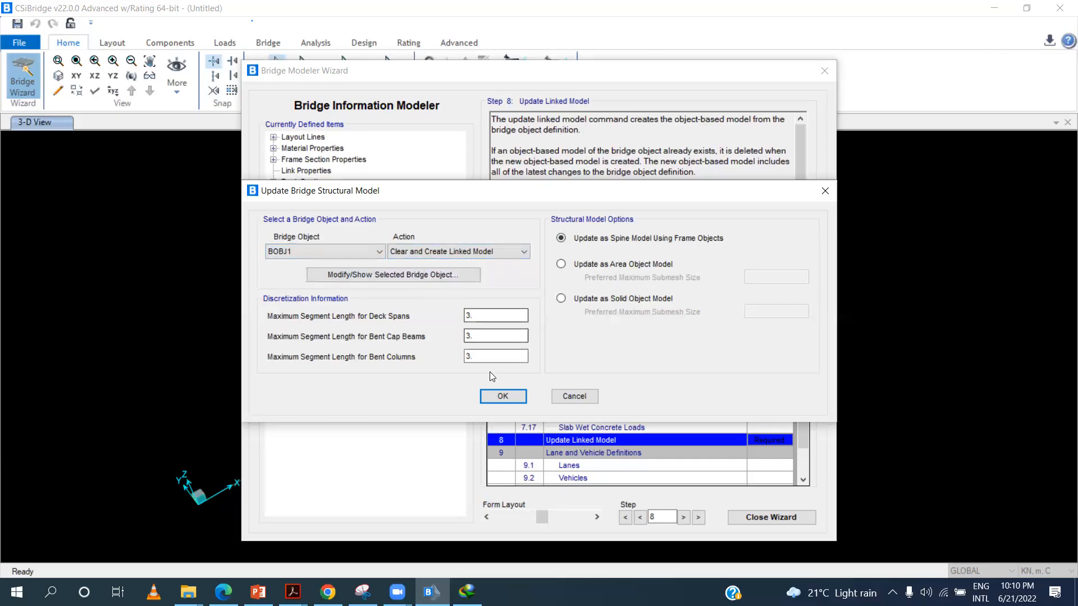
left_click(493, 397)
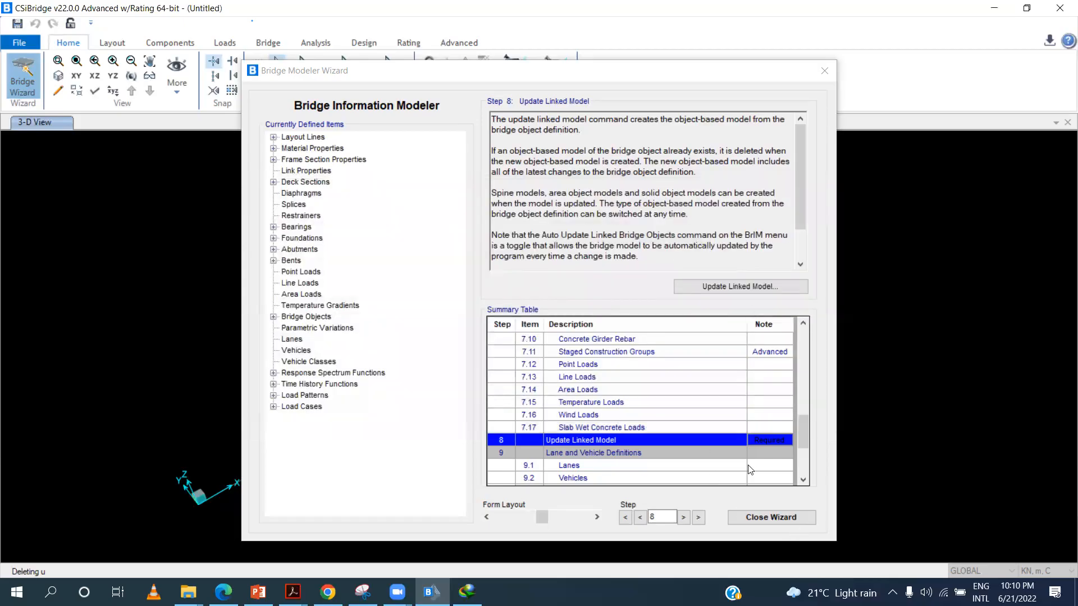
scroll(712, 453, "down", 3)
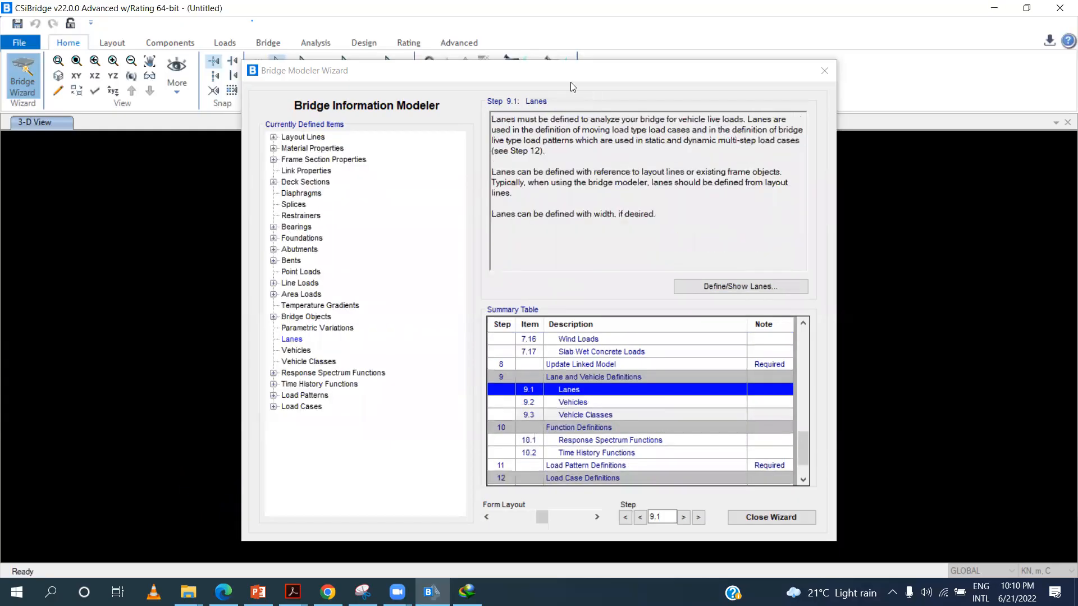
Move the Bridge Modeler Wizard aside to look at the bridge model behind it, and return to the Lanes step
left_click_drag(571, 77, 834, 420)
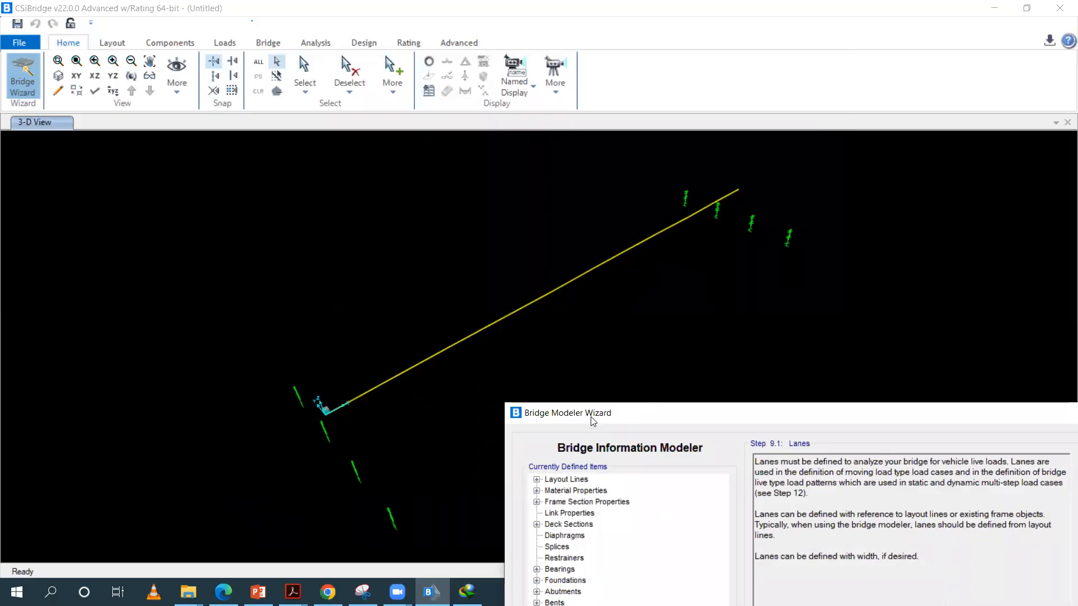
left_click_drag(834, 414, 968, 344)
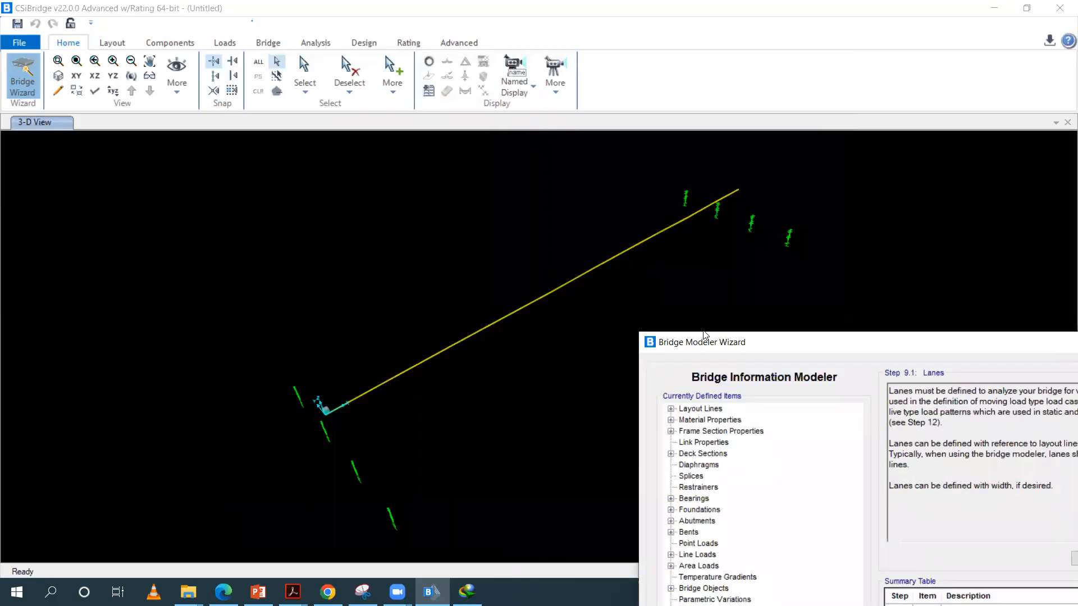
left_click_drag(702, 349, 175, 112)
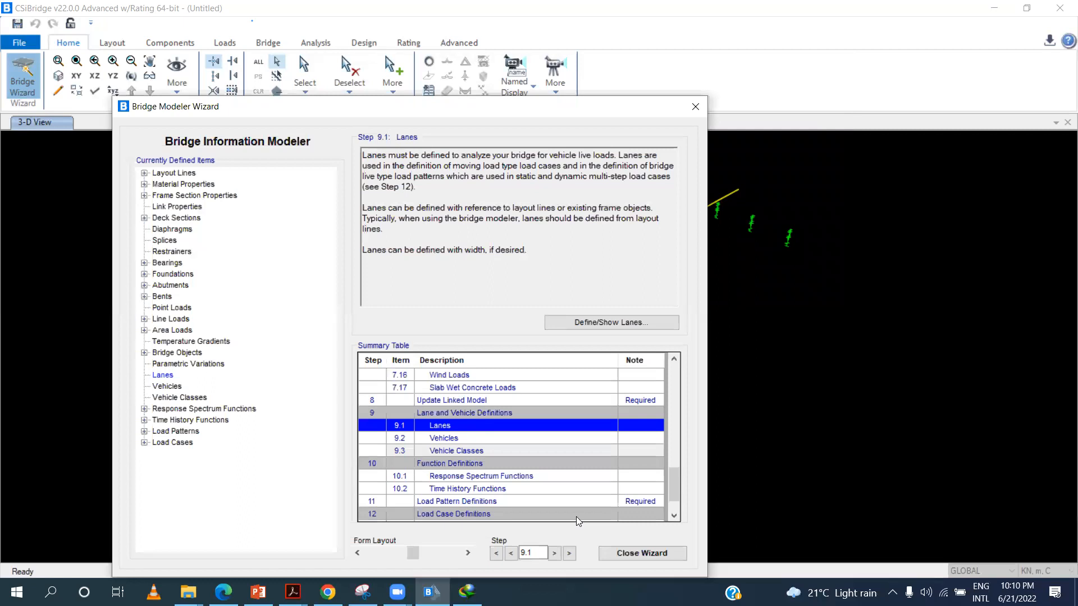
scroll(577, 516, "down", 1)
scroll(615, 476, "up", 2)
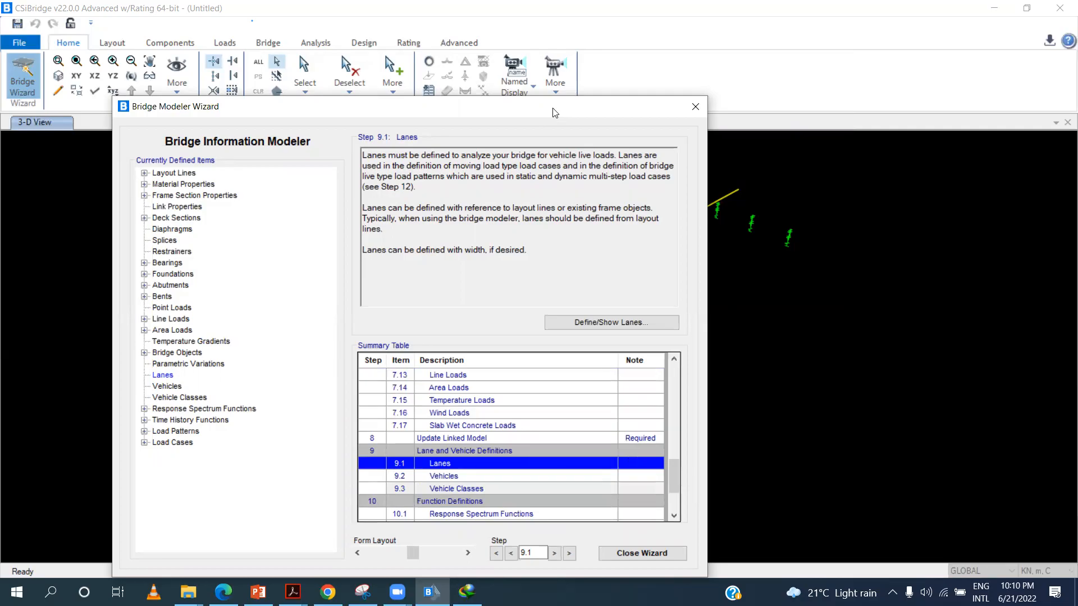
left_click_drag(555, 113, 690, 49)
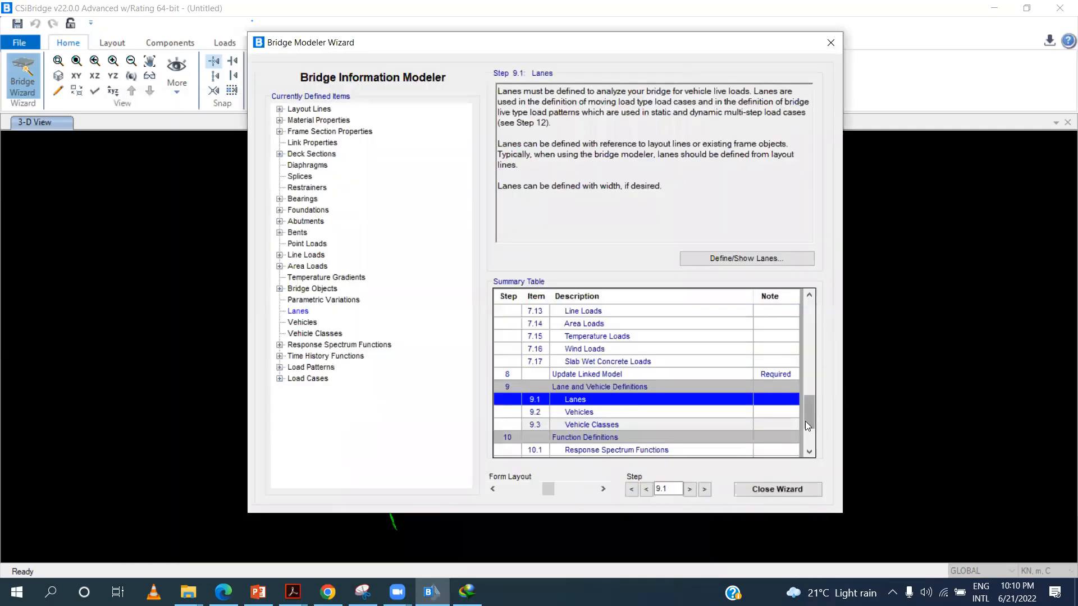
Review the load pattern definitions in wizard step 11 and accept them without changes
left_click_drag(806, 423, 804, 439)
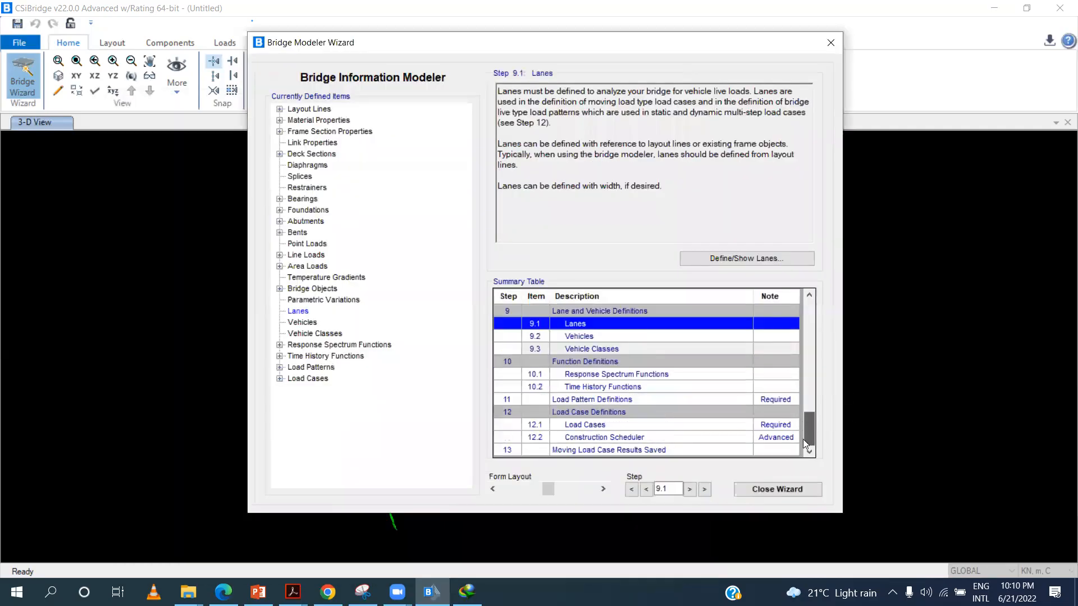
double_click(776, 403)
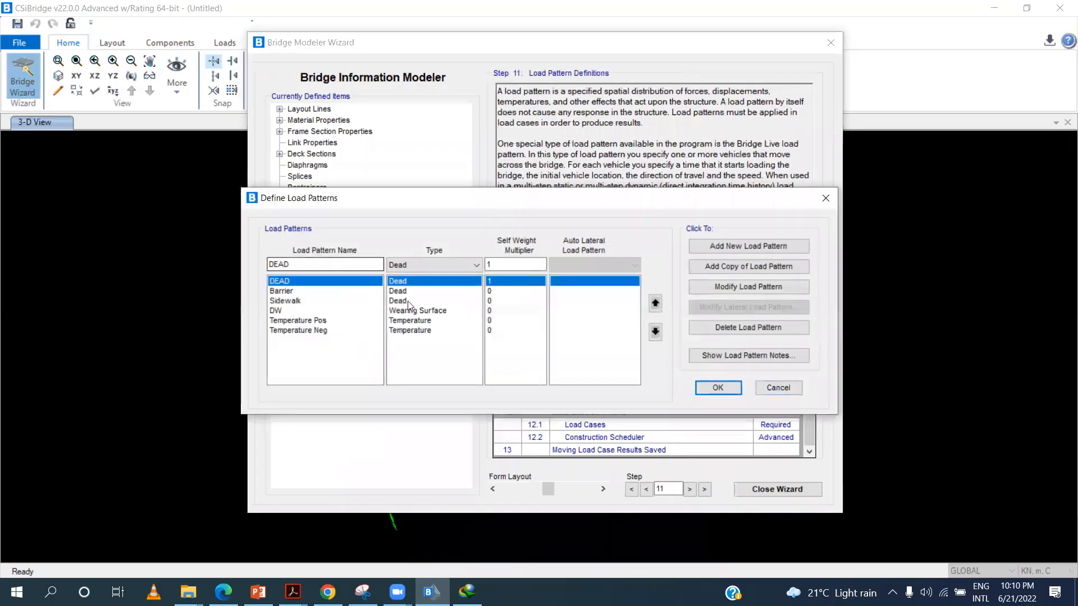
left_click(719, 388)
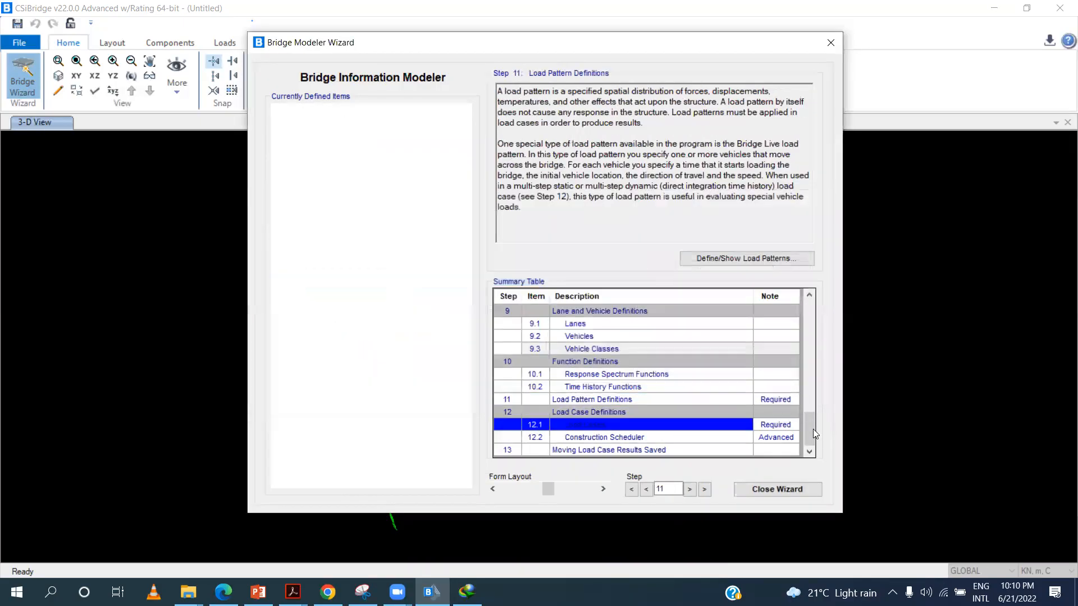
Review the load case definitions in wizard step 12.1, accept them without changes and close the Bridge Wizard
double_click(796, 424)
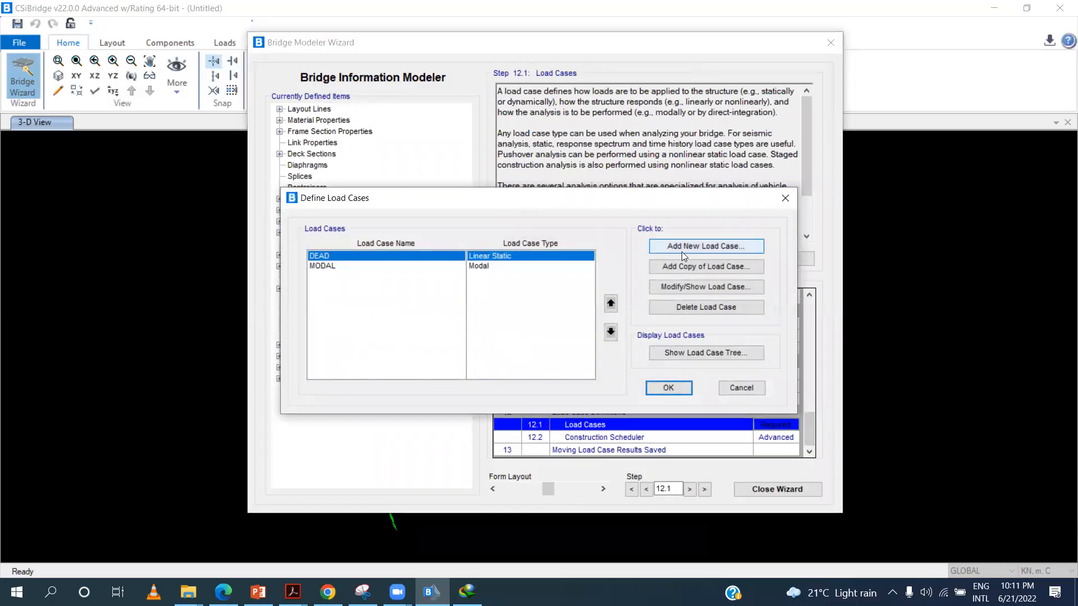
left_click(667, 387)
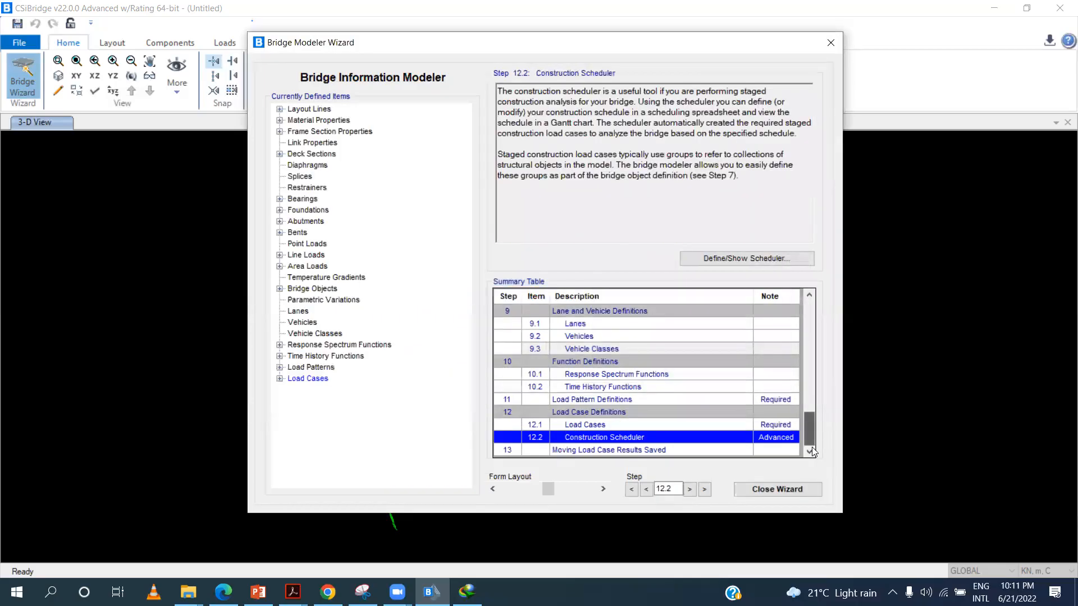
left_click(280, 379)
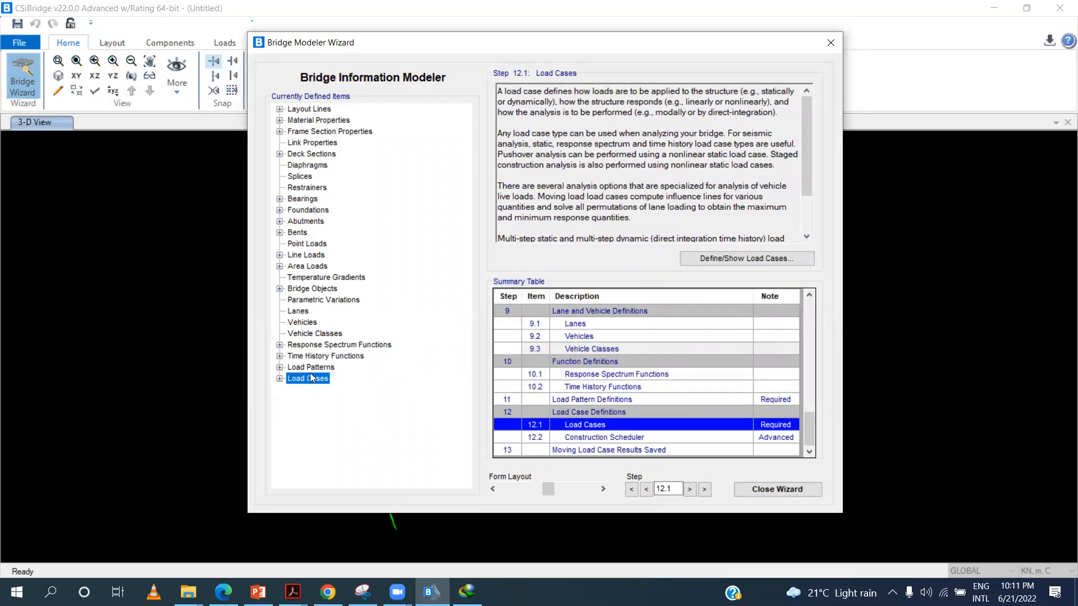
left_click(758, 491)
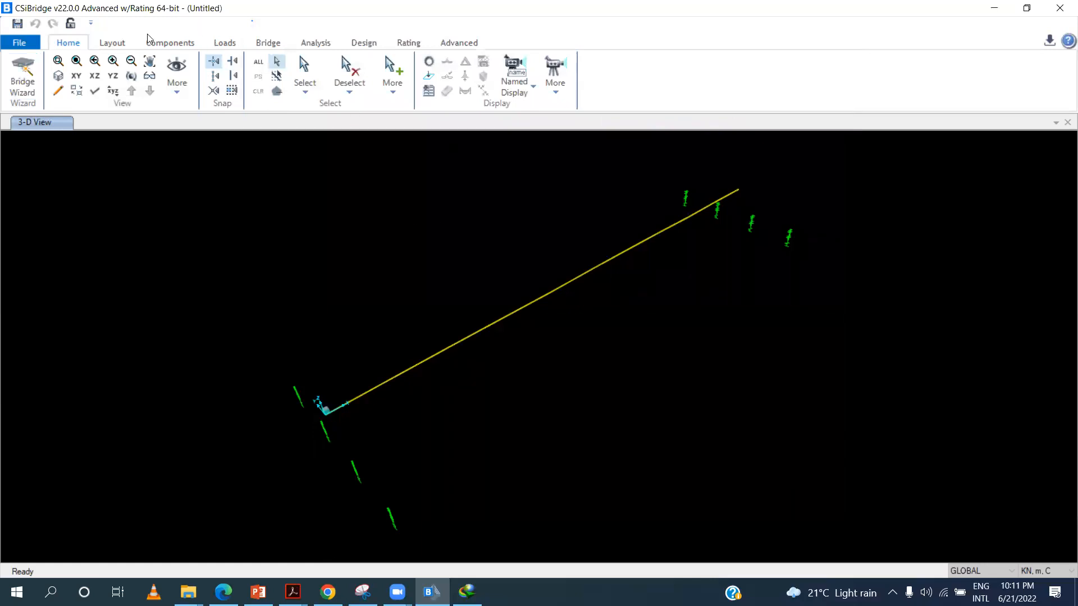
Clear and create BOBJ1's linked model as an area object model with 3 m maximum segment lengths and 1.2 m submesh size
left_click(112, 45)
left_click(77, 45)
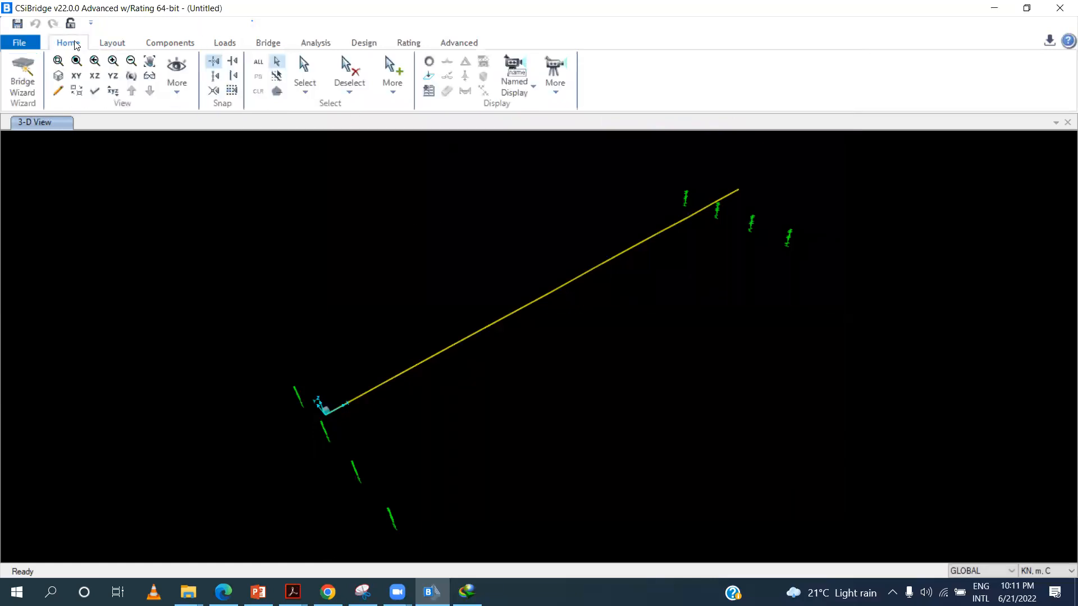
left_click(275, 43)
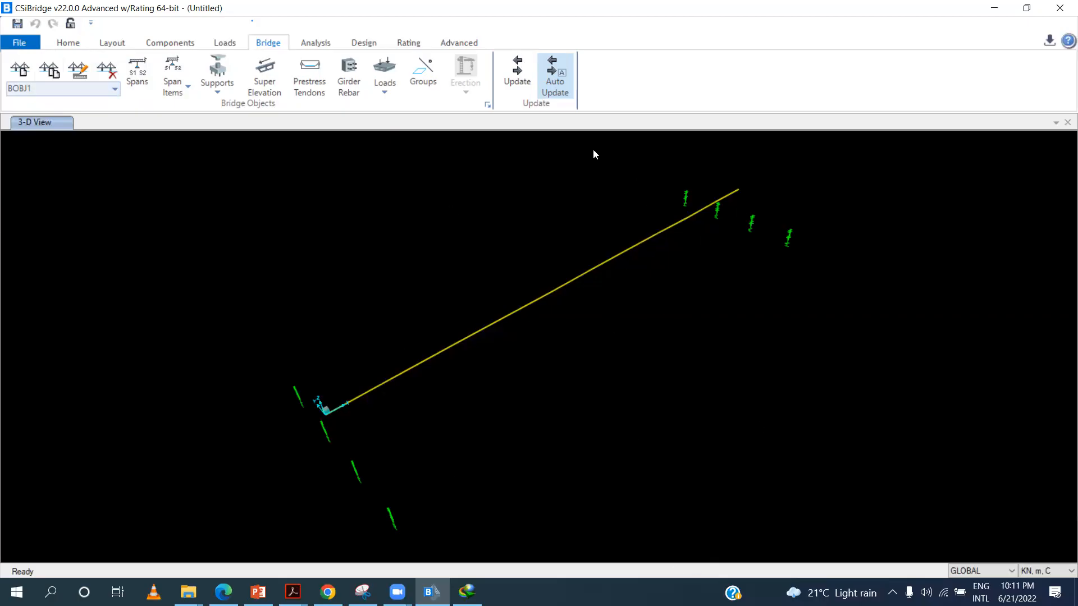
left_click(531, 83)
left_click(825, 192)
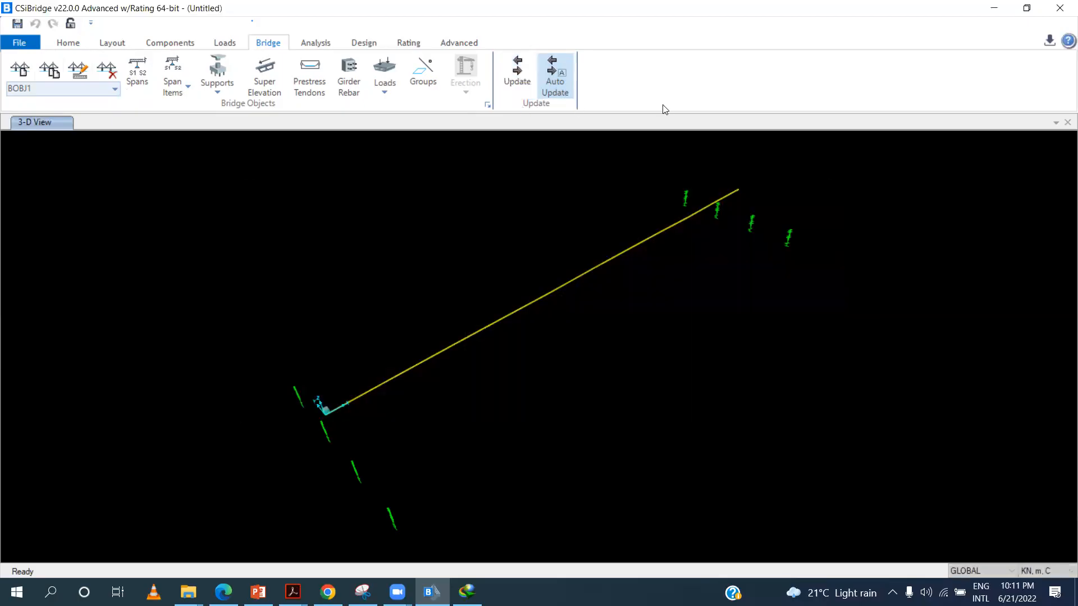
left_click(531, 85)
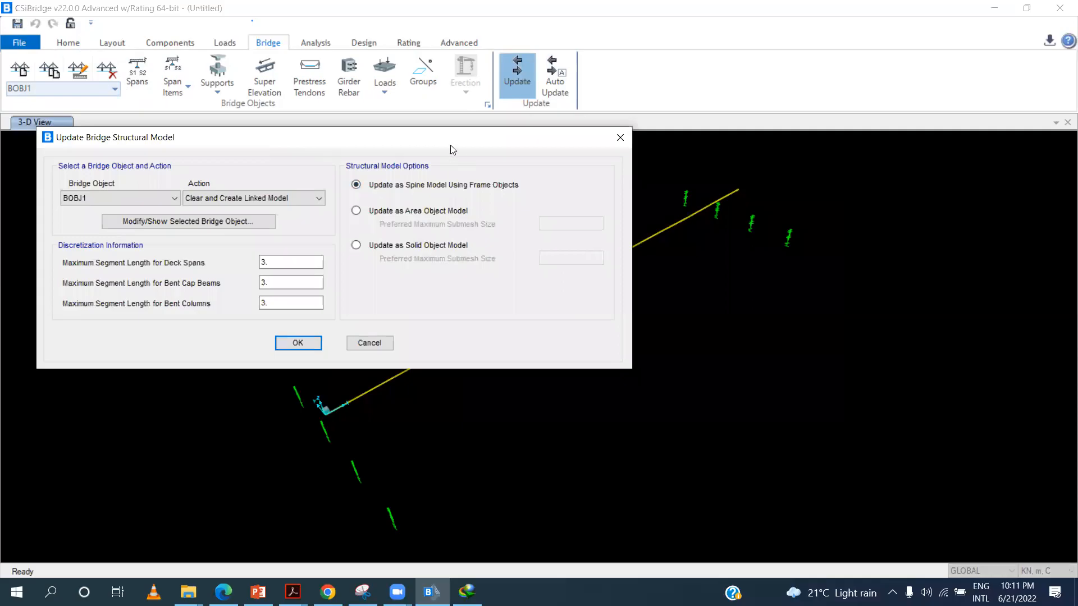
left_click_drag(417, 147, 361, 144)
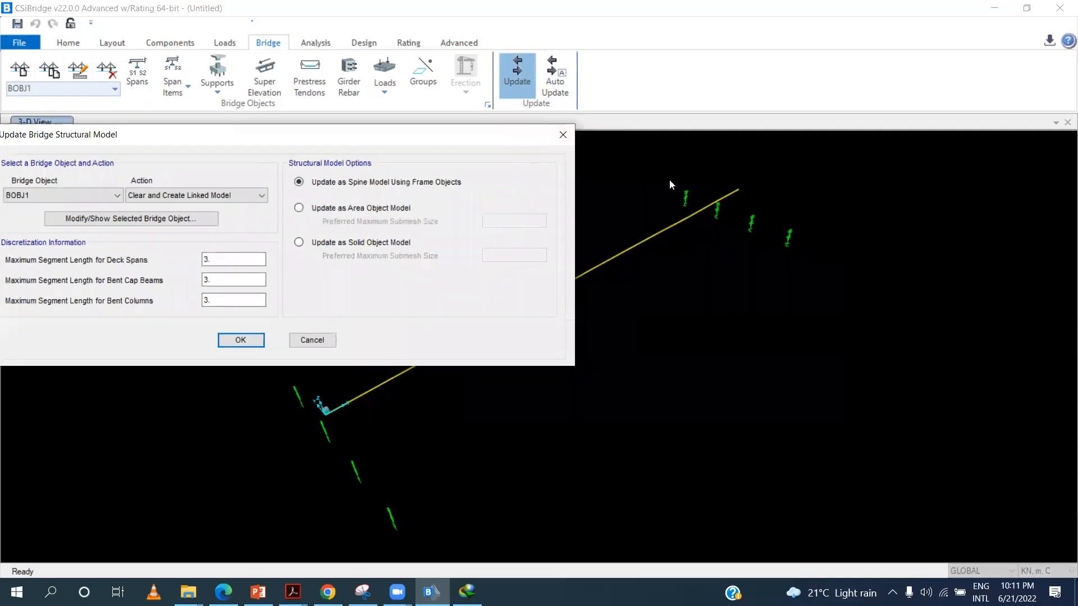
left_click(298, 208)
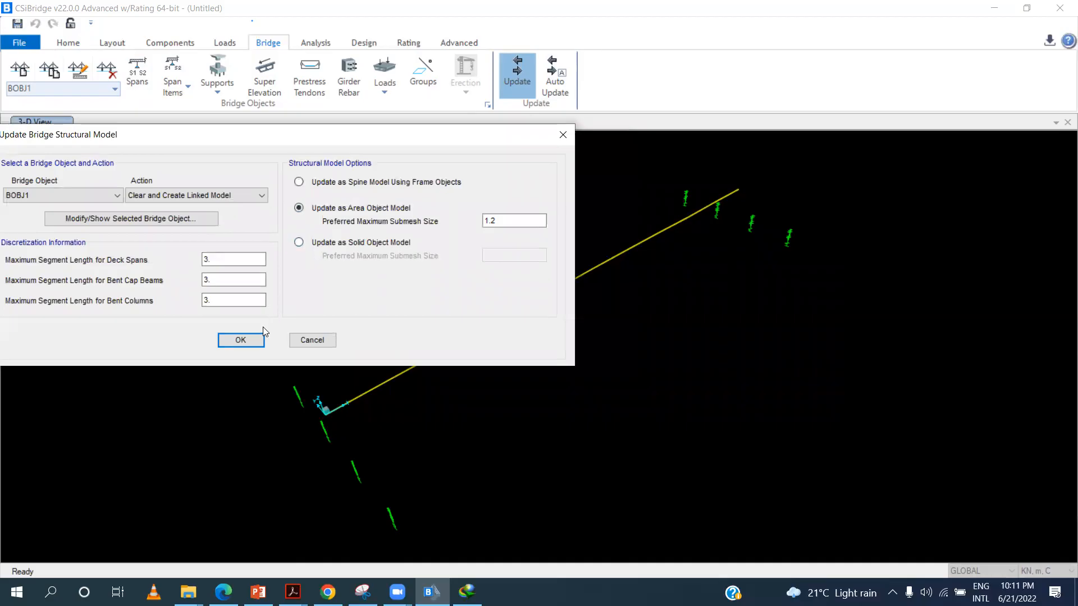
left_click(249, 339)
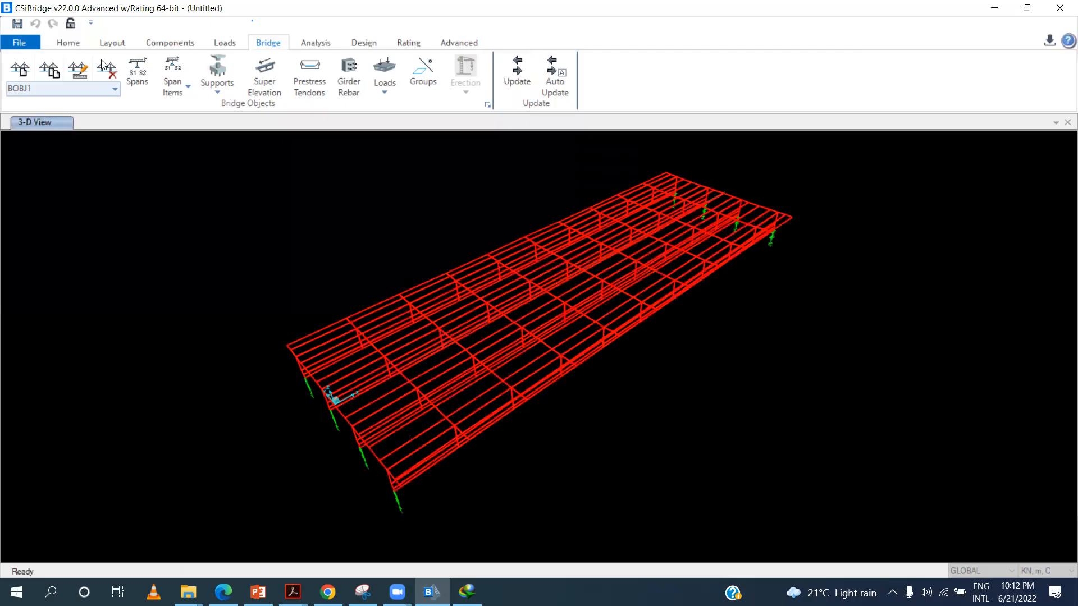
Set the 3D view's display type to Extrude and inspect the bridge deck and girders from several angles
left_click(68, 43)
left_click_drag(569, 382, 570, 420)
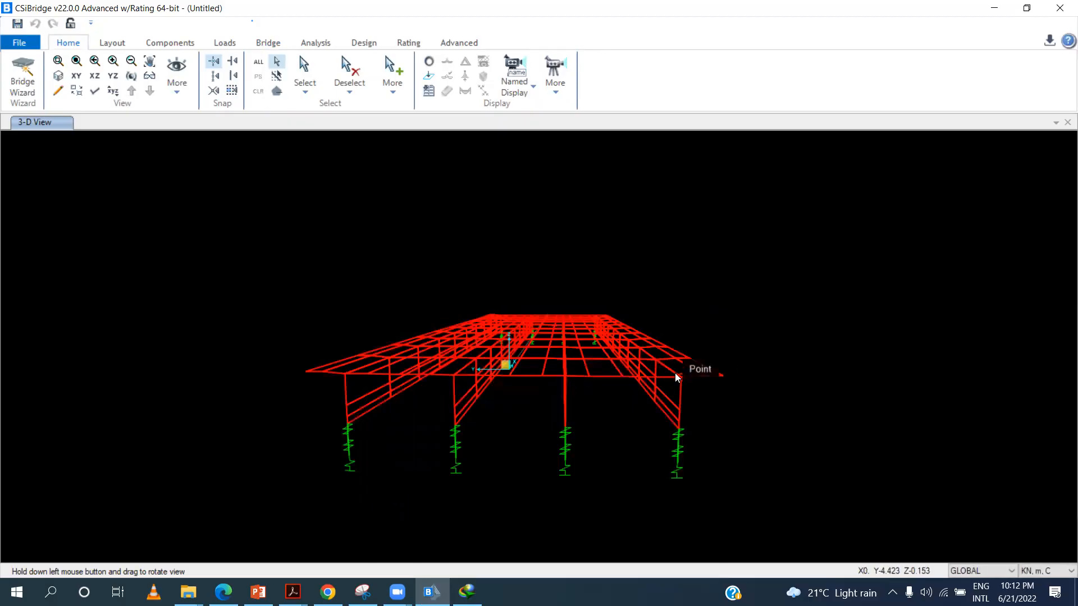
left_click(95, 90)
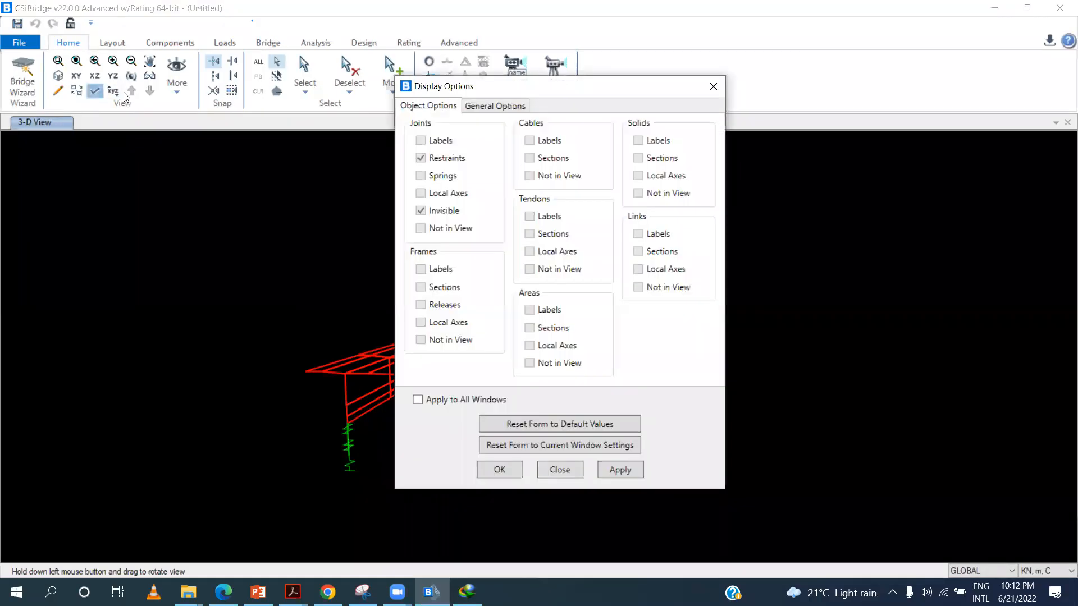
left_click(493, 105)
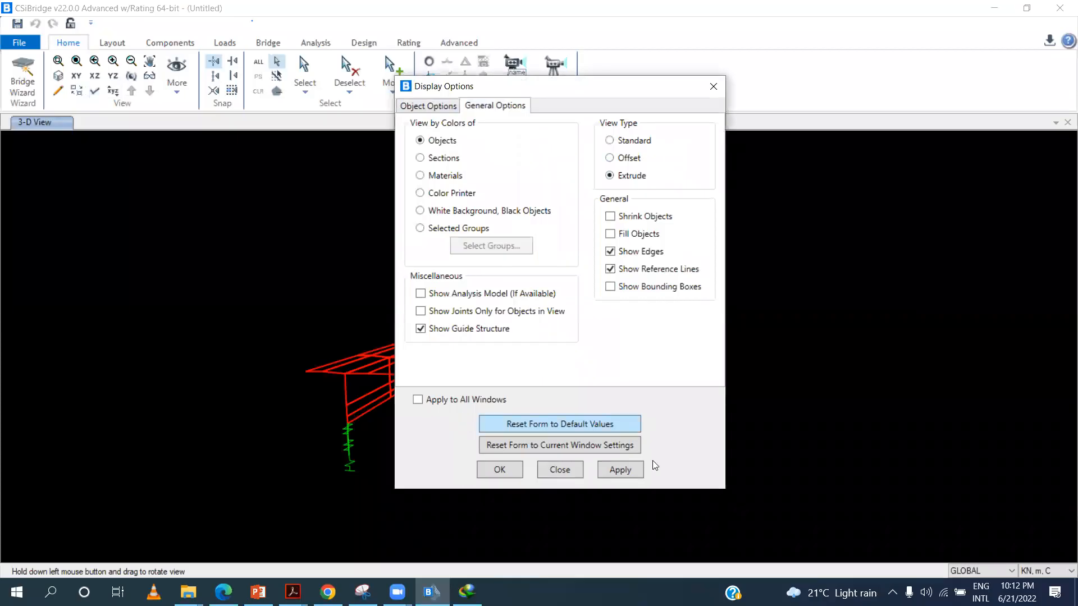
left_click(614, 469)
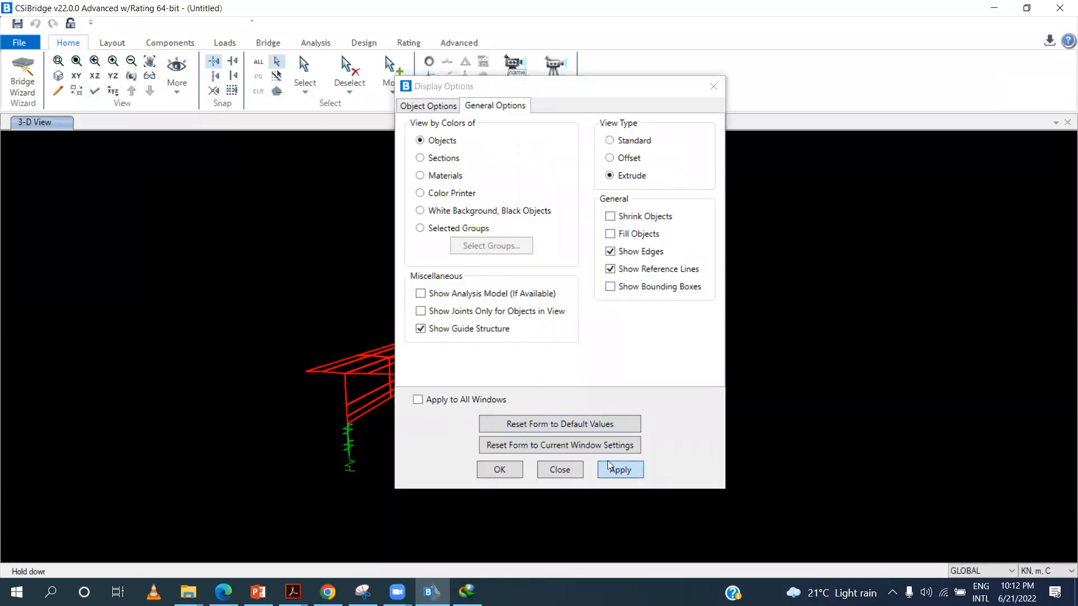
left_click(499, 469)
left_click(132, 77)
left_click_drag(245, 167, 635, 191)
left_click_drag(540, 245, 541, 245)
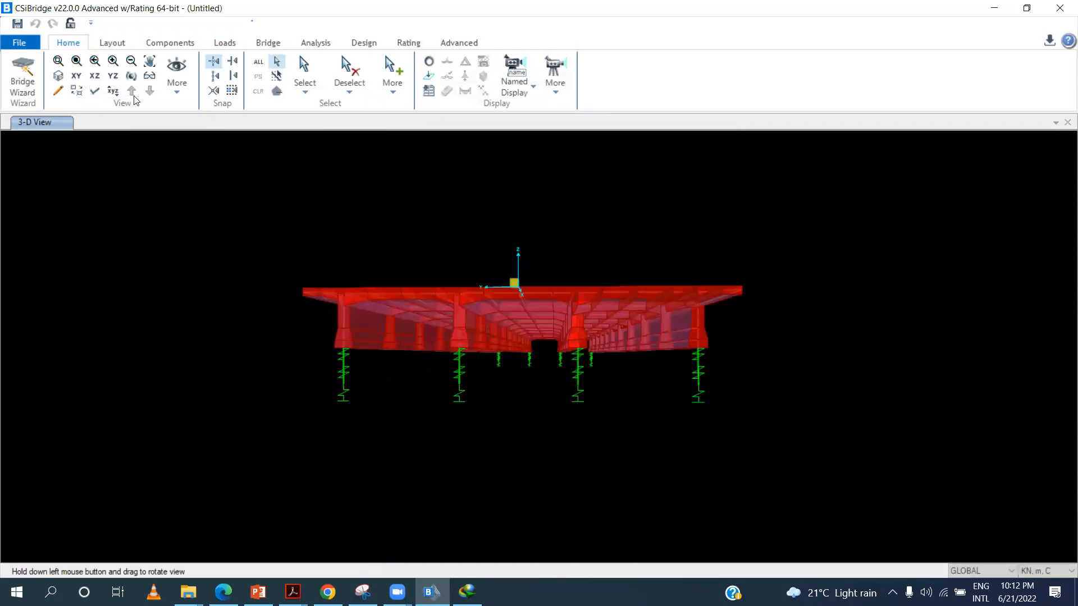
left_click(134, 77)
mouse_move(528, 431)
left_mouse_down()
mouse_move(496, 445)
mouse_move(539, 449)
left_mouse_up()
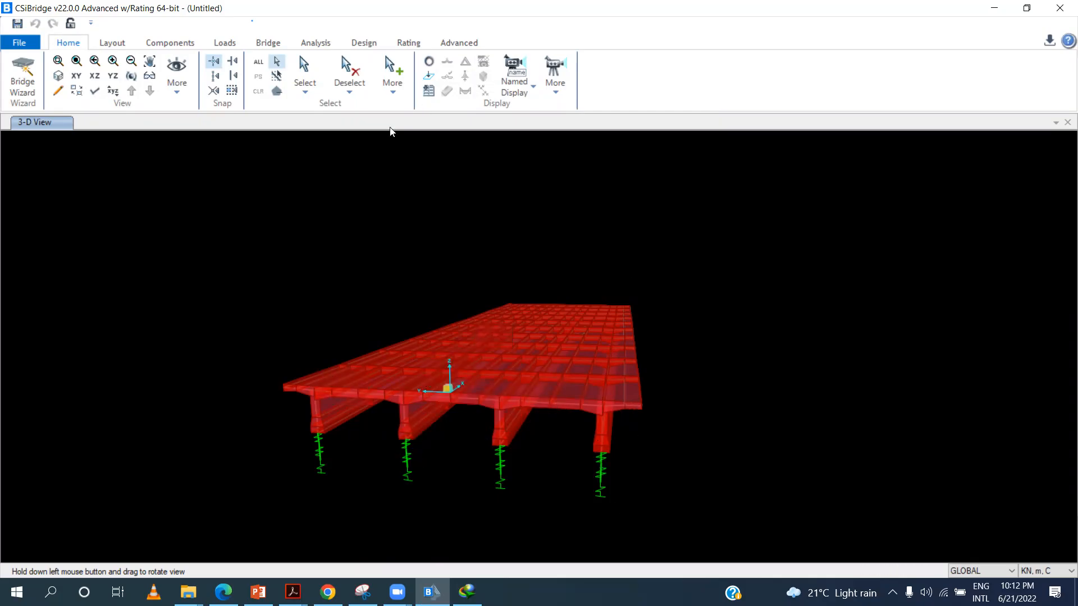
Run the analysis for the DEAD and MODAL load cases, saving the model file as project1
left_click(315, 43)
left_click(443, 79)
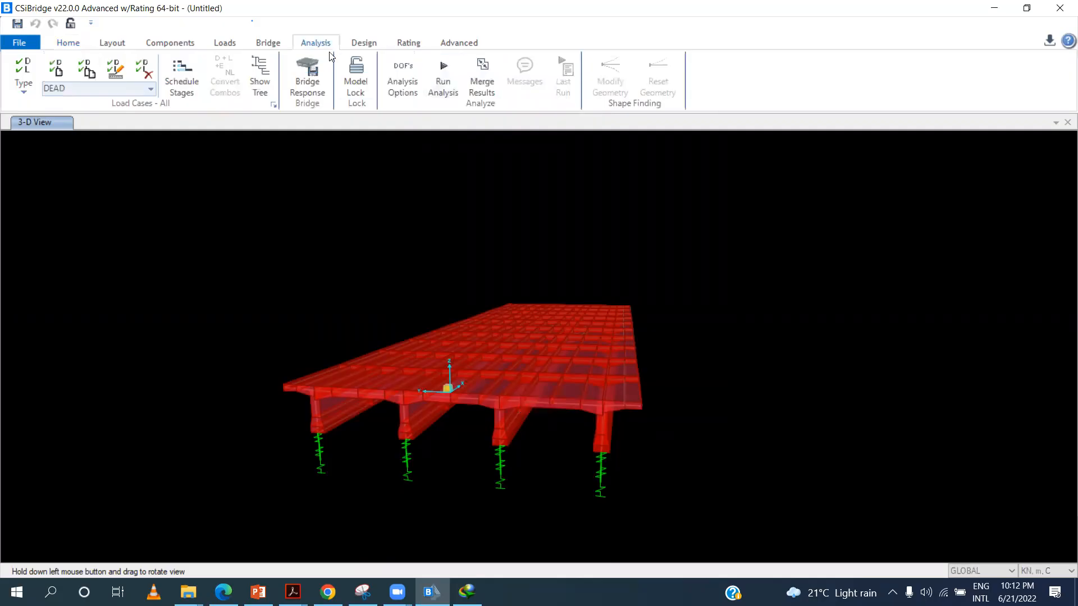
left_click(350, 231)
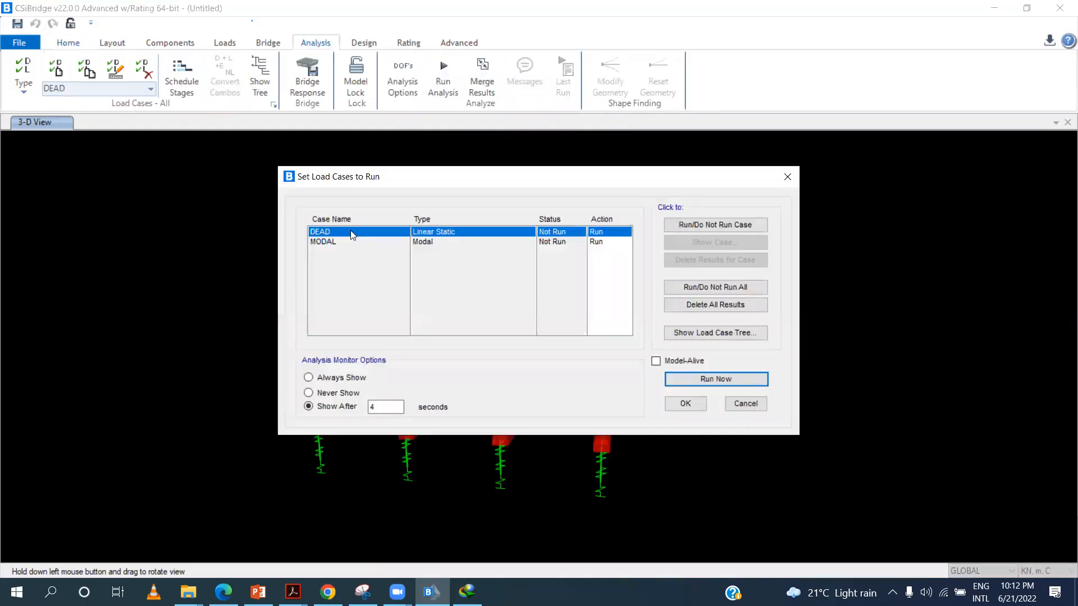
left_click(734, 378)
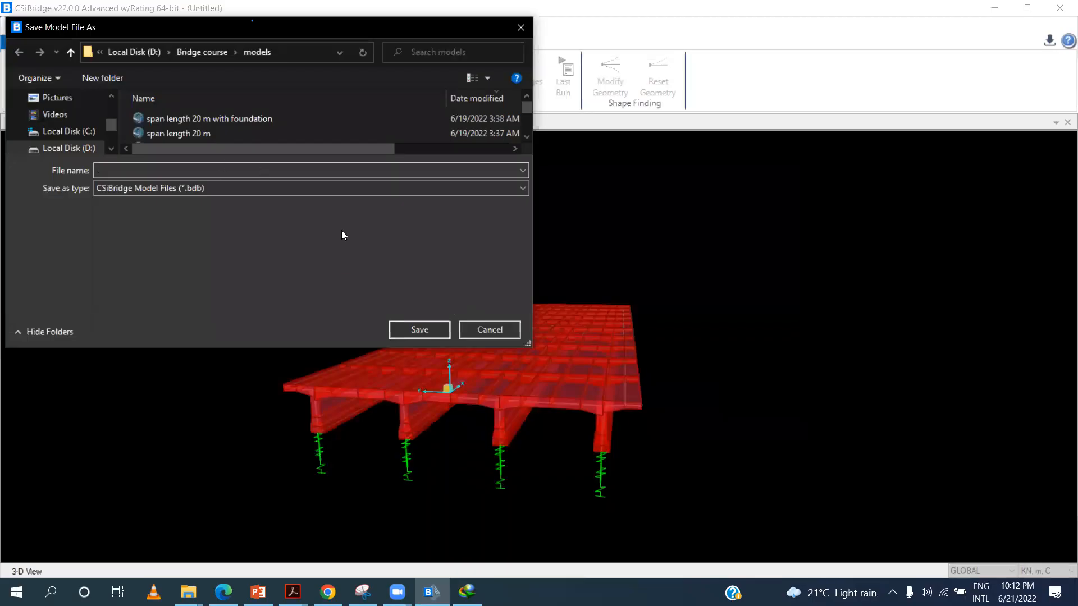
left_click(169, 169)
type("pr")
left_click(437, 324)
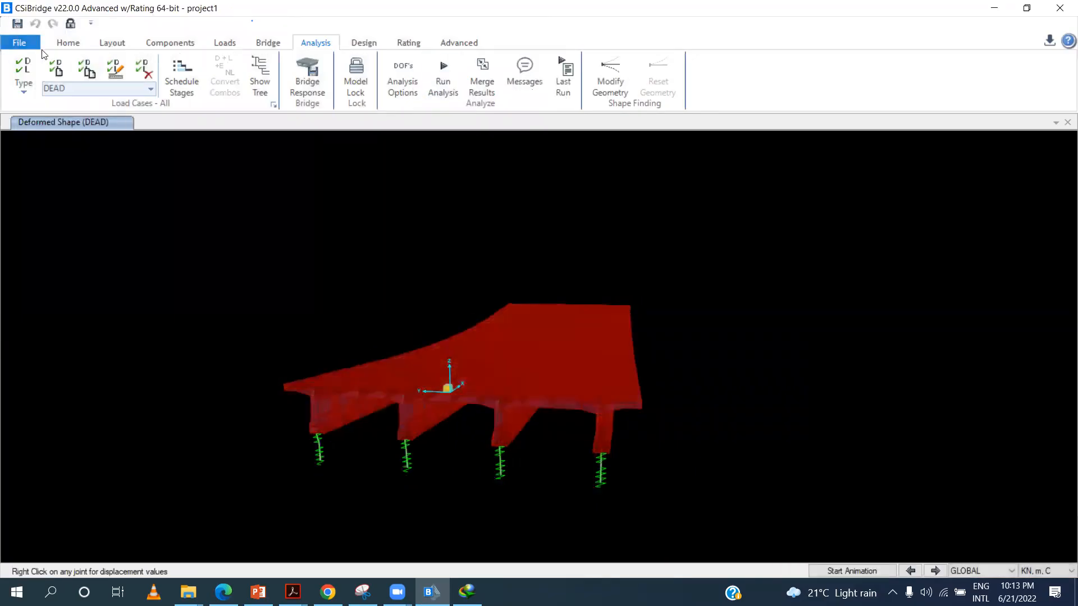
Examine the bridge's deformed shape under the DEAD load case from its long side
left_click(68, 43)
left_click(130, 75)
left_click_drag(534, 438, 353, 414)
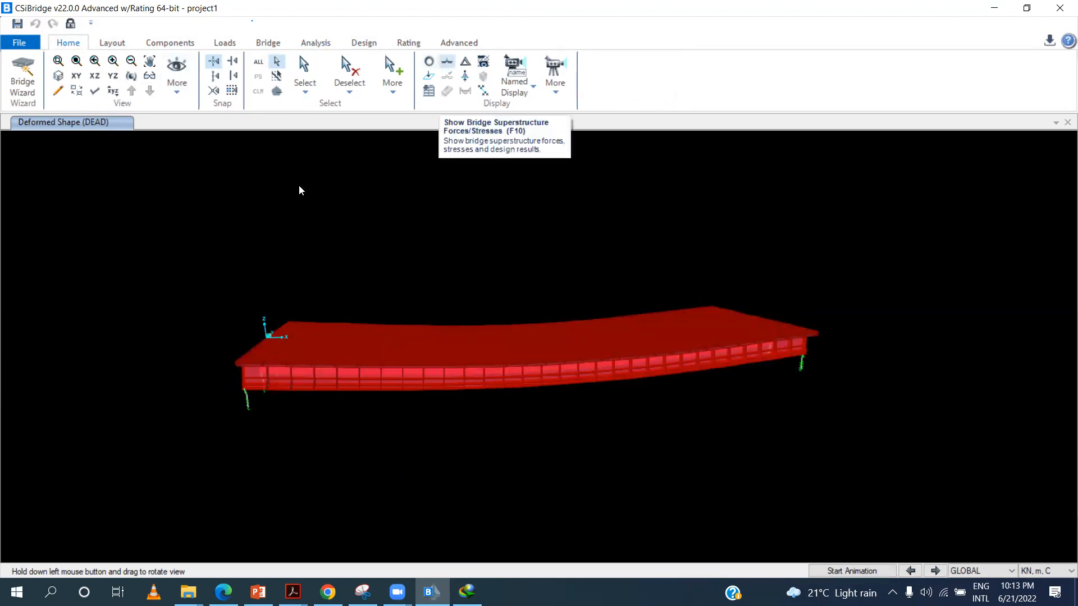
Review BOBJ1's M3 moment diagrams under DEAD for the entire bridge section and each exterior and interior girder
key("F10")
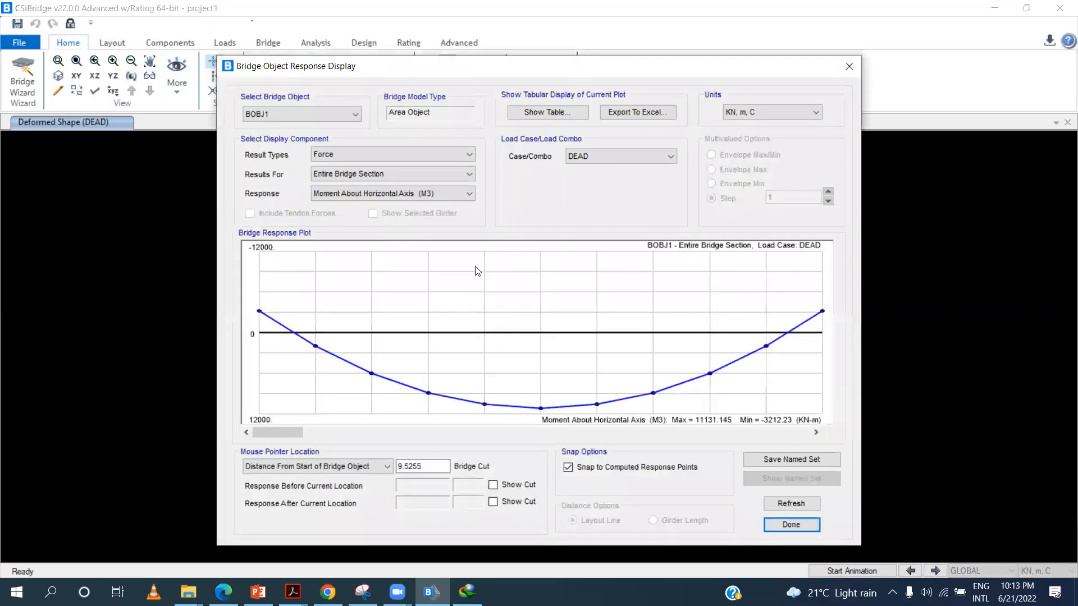
left_click(369, 159)
left_click(368, 157)
left_click(368, 172)
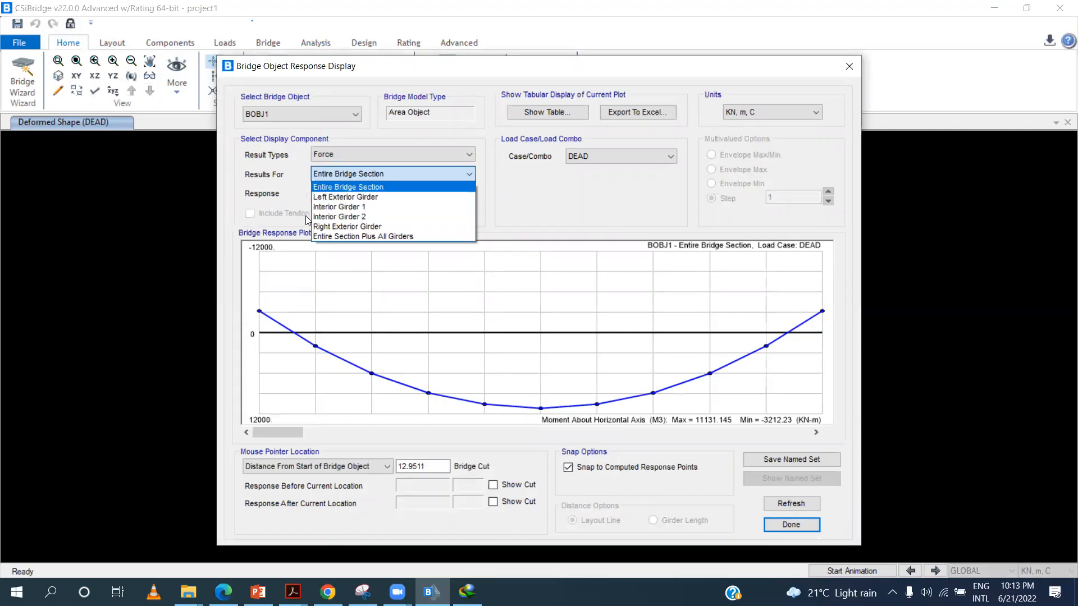
left_click(346, 197)
left_click(342, 175)
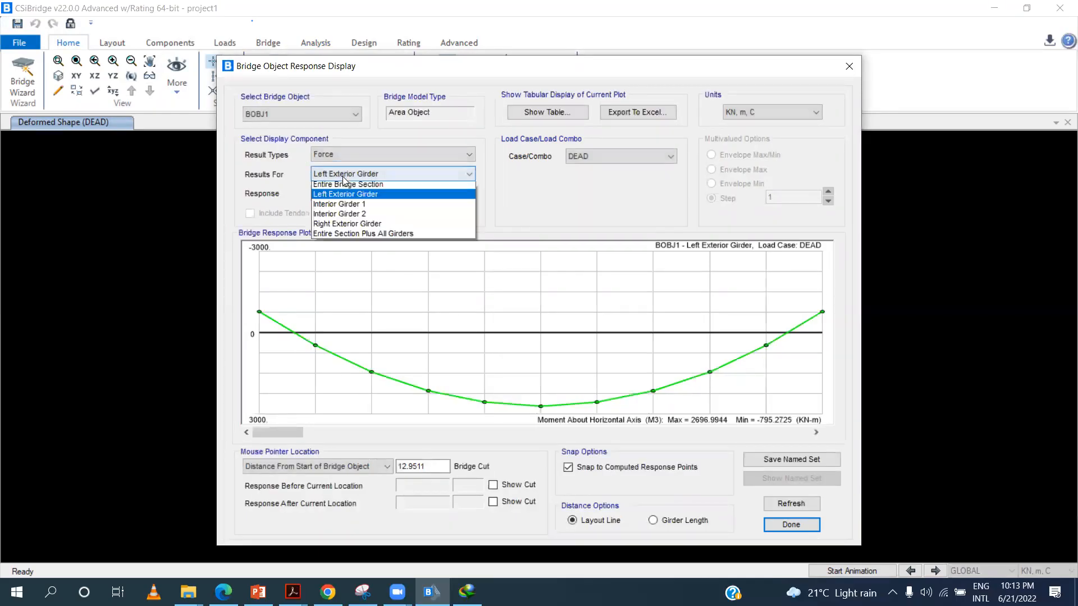
left_click(345, 206)
left_click(348, 175)
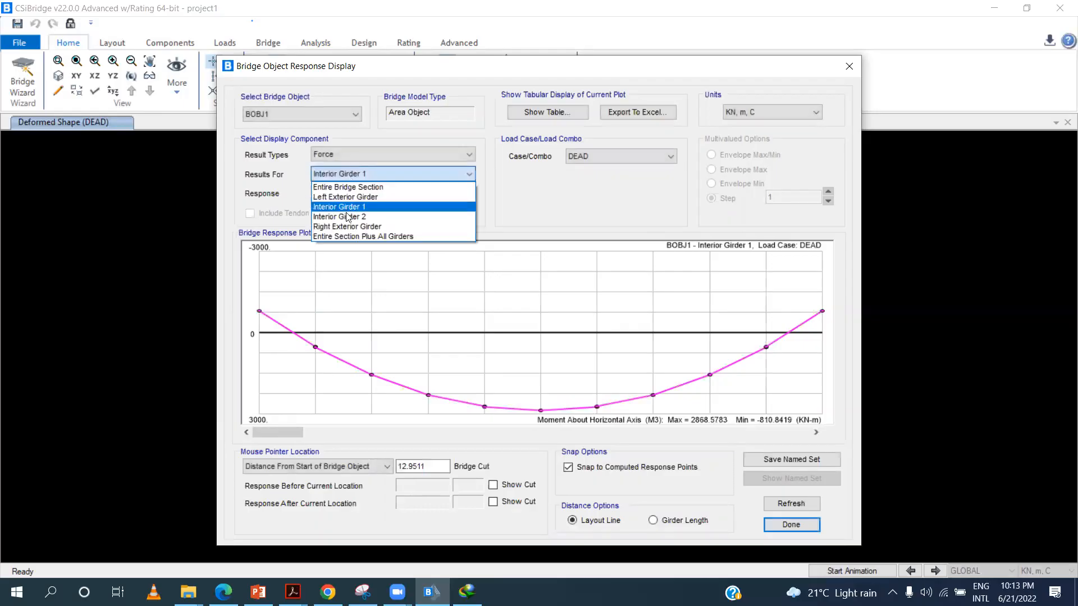
left_click(346, 216)
left_click(348, 175)
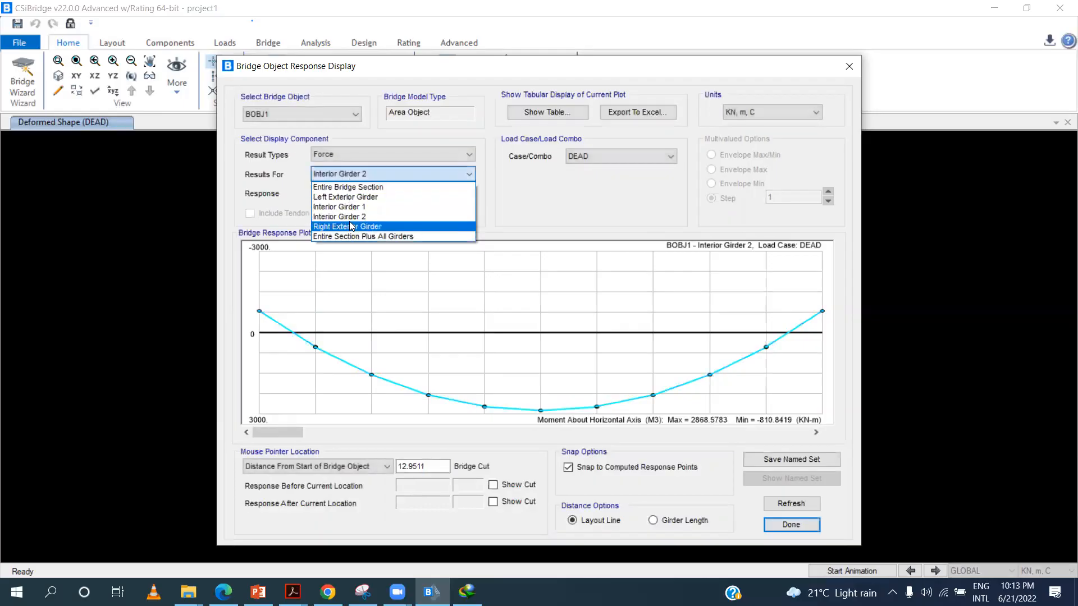
left_click(345, 225)
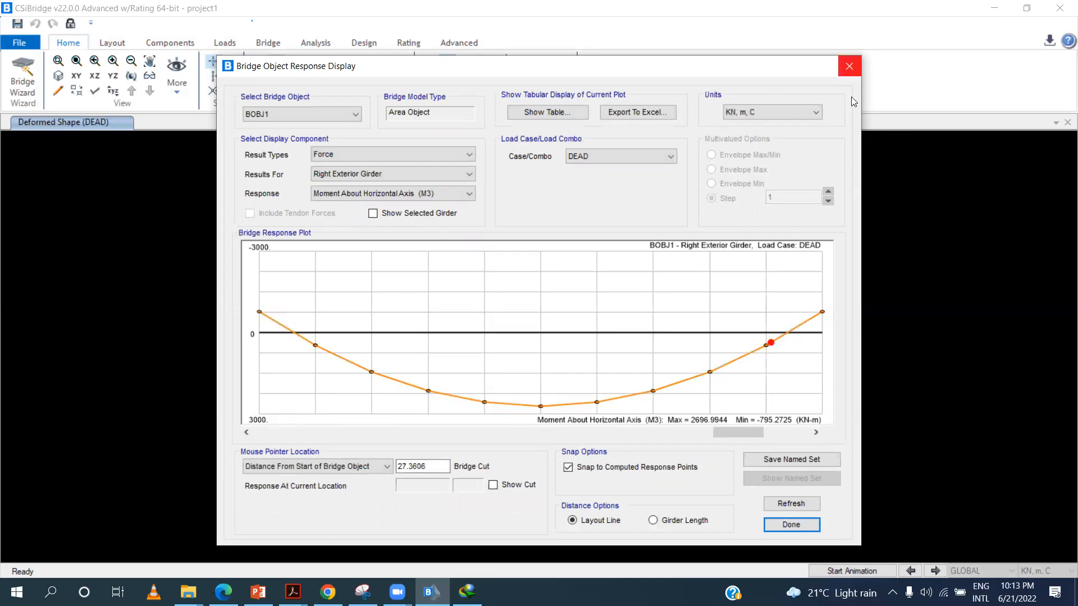
left_click(849, 66)
Unlock the model, deleting its analysis results, and recreate BOBJ1's linked model as a spine model using frame objects
left_click(70, 23)
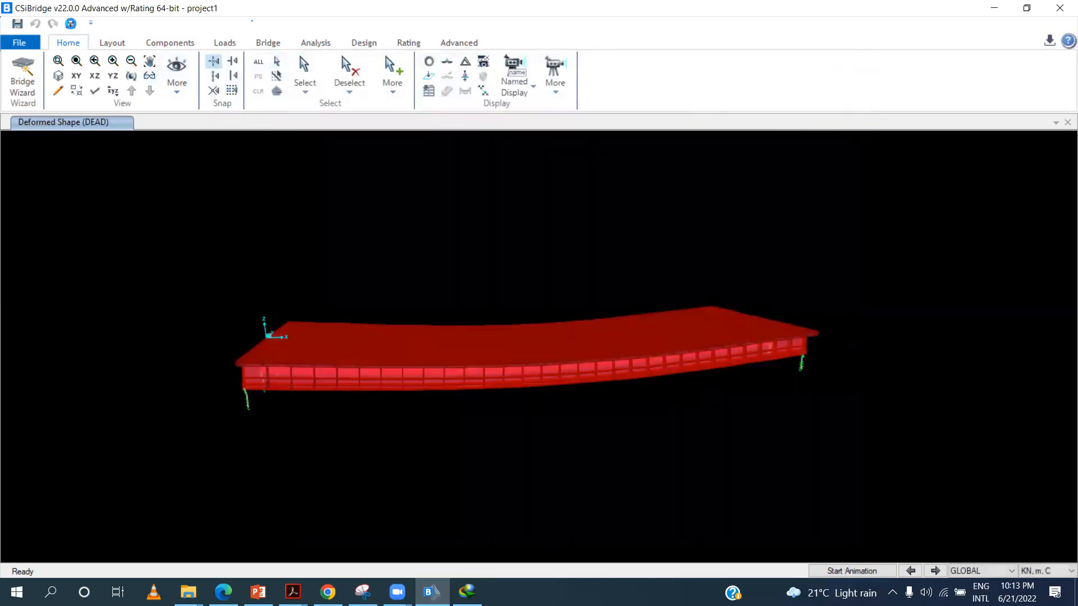
left_click(552, 338)
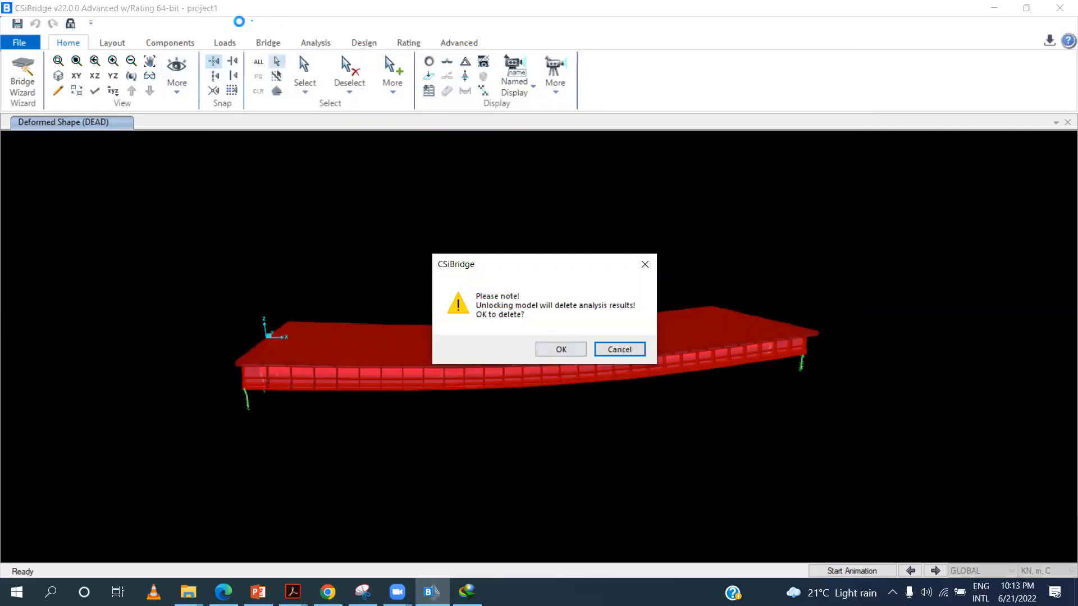
left_click(267, 44)
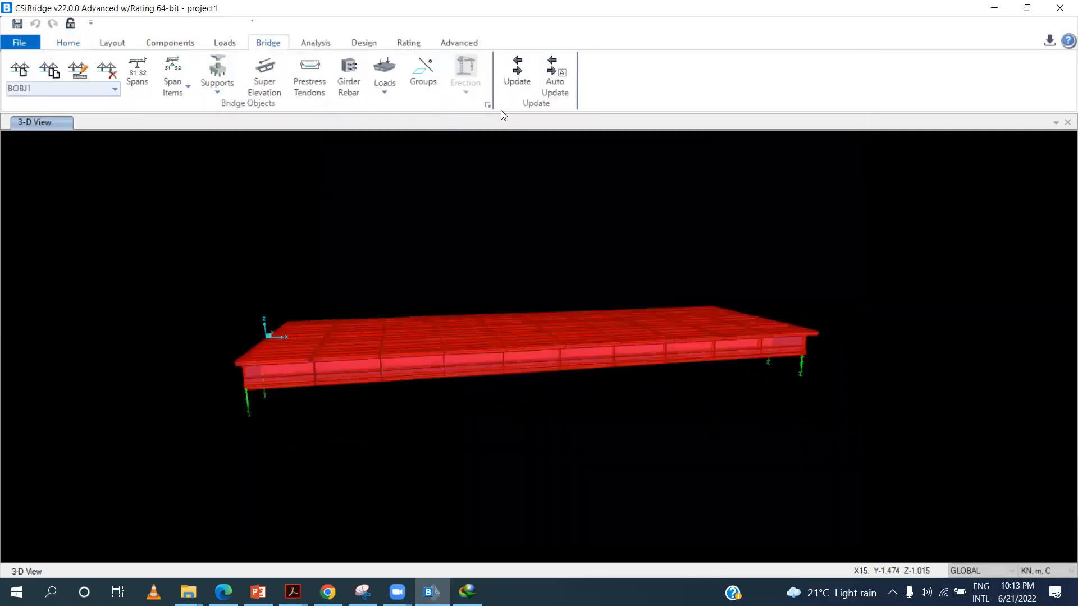
left_click(517, 78)
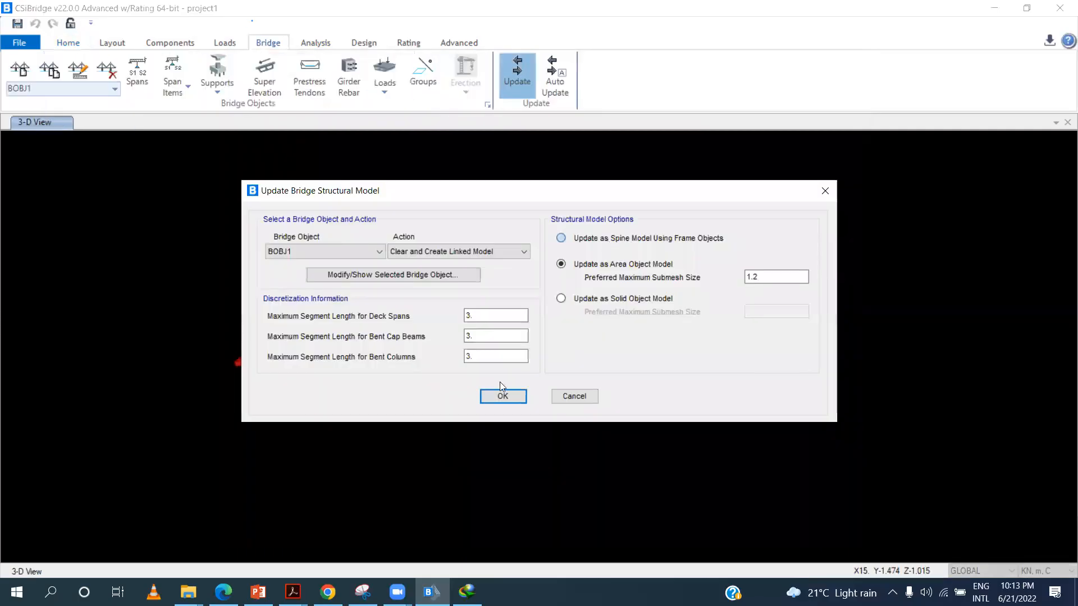
left_click(491, 398)
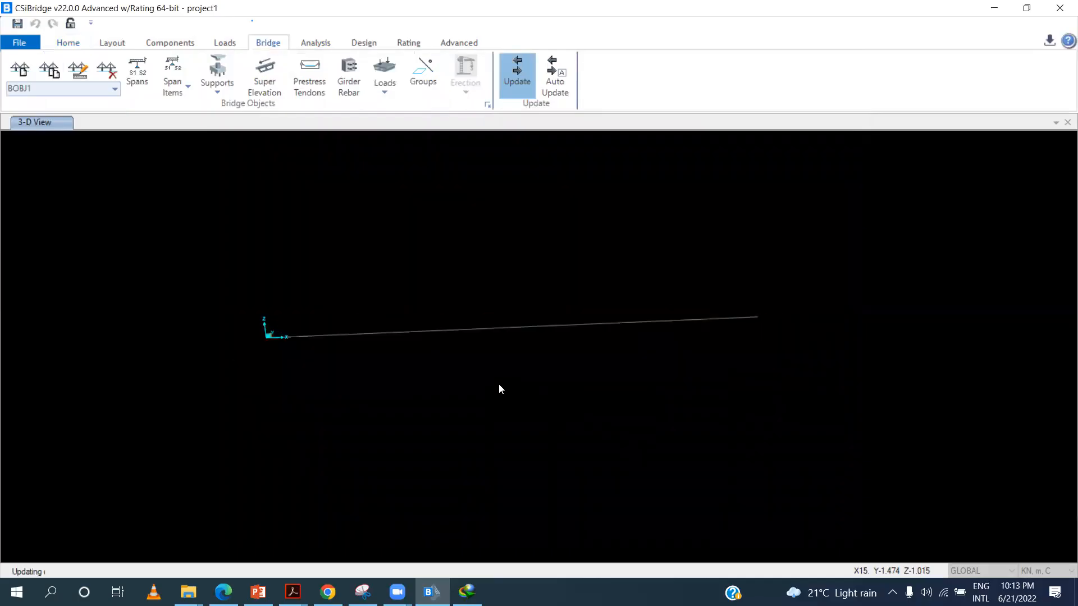
Set the 3D view's display type to Standard so the bridge is drawn without extrusion
left_click(71, 39)
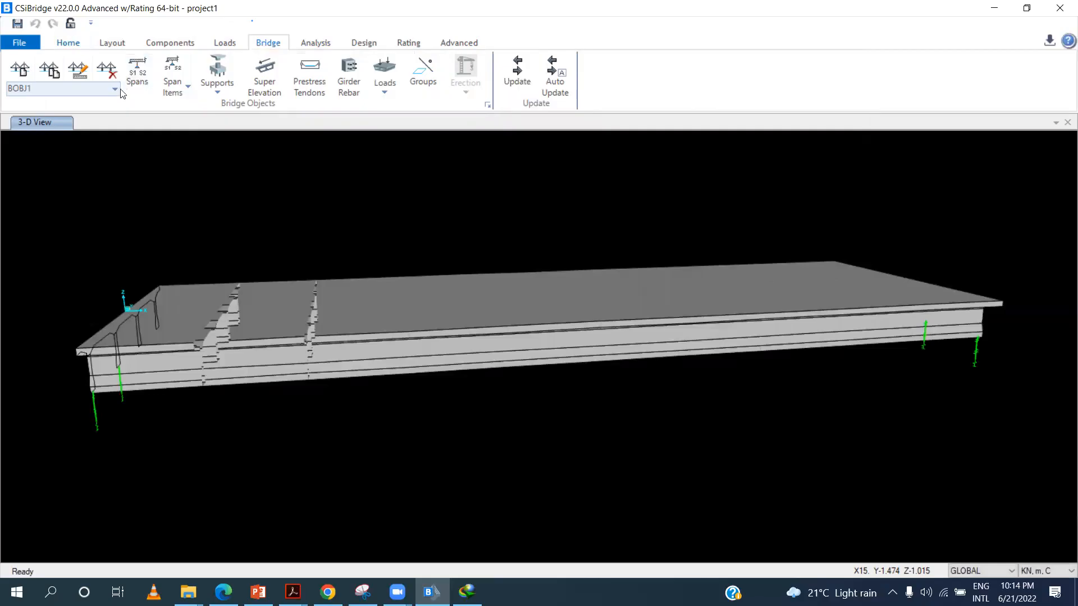
left_click(472, 104)
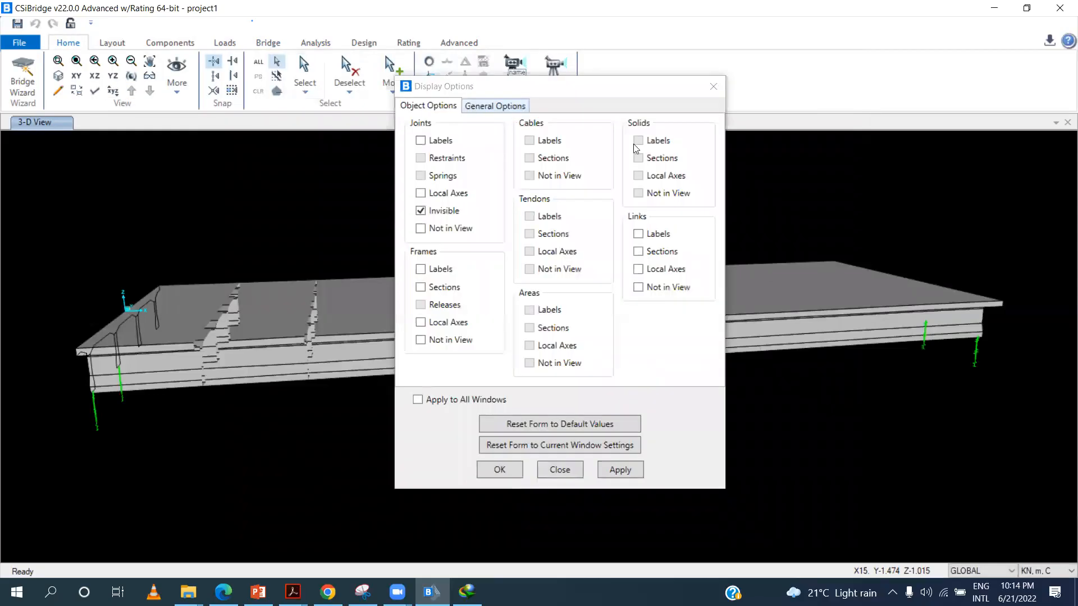
left_click(622, 142)
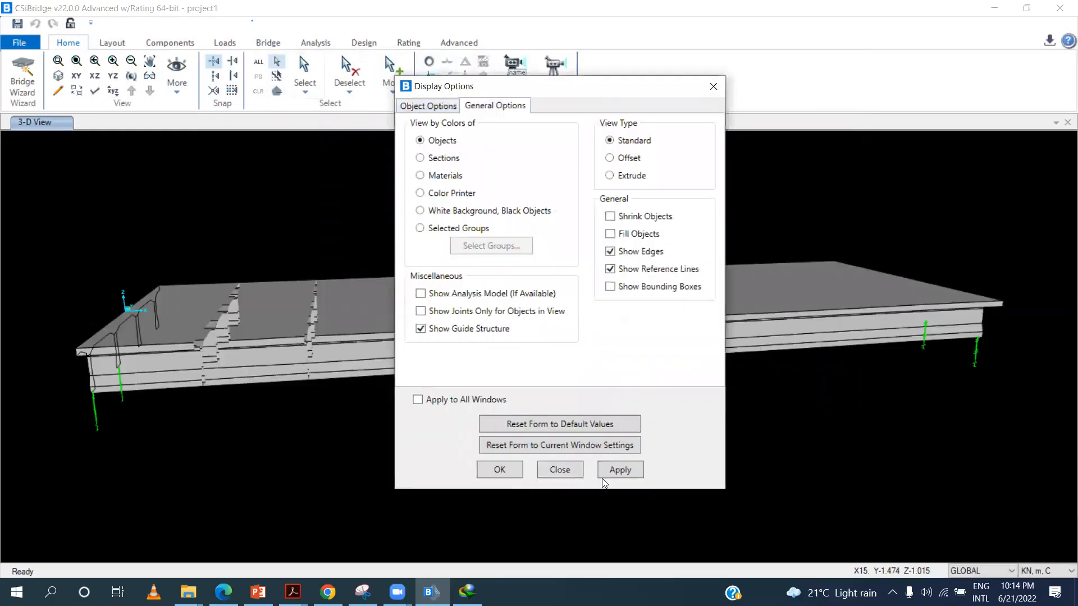
left_click(607, 474)
left_click(512, 471)
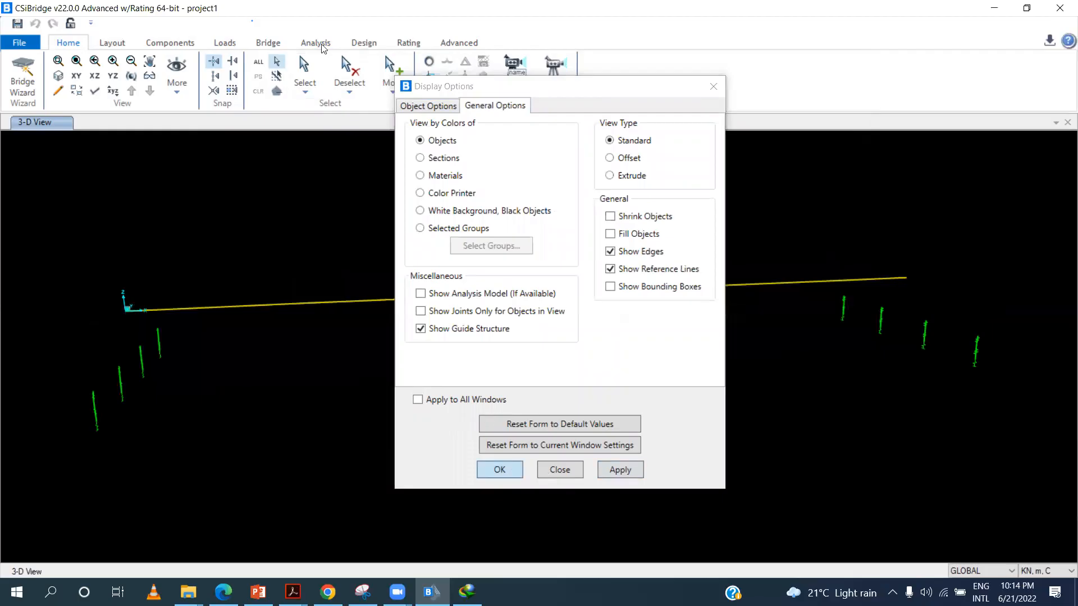
Set the MODAL load case to not run and run the spine model's analysis for DEAD
left_click(320, 45)
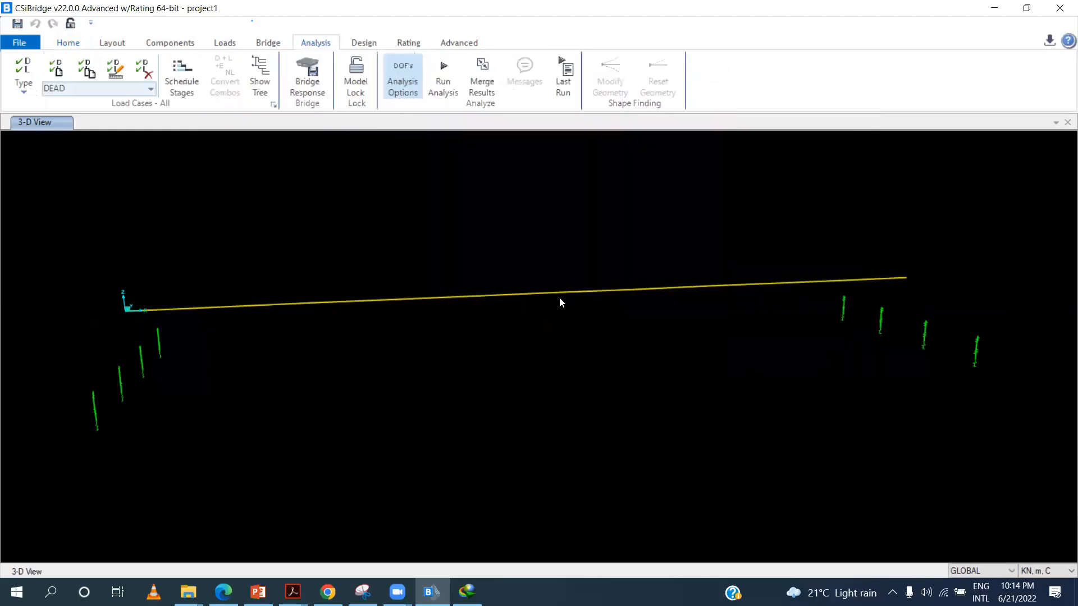
key("F5")
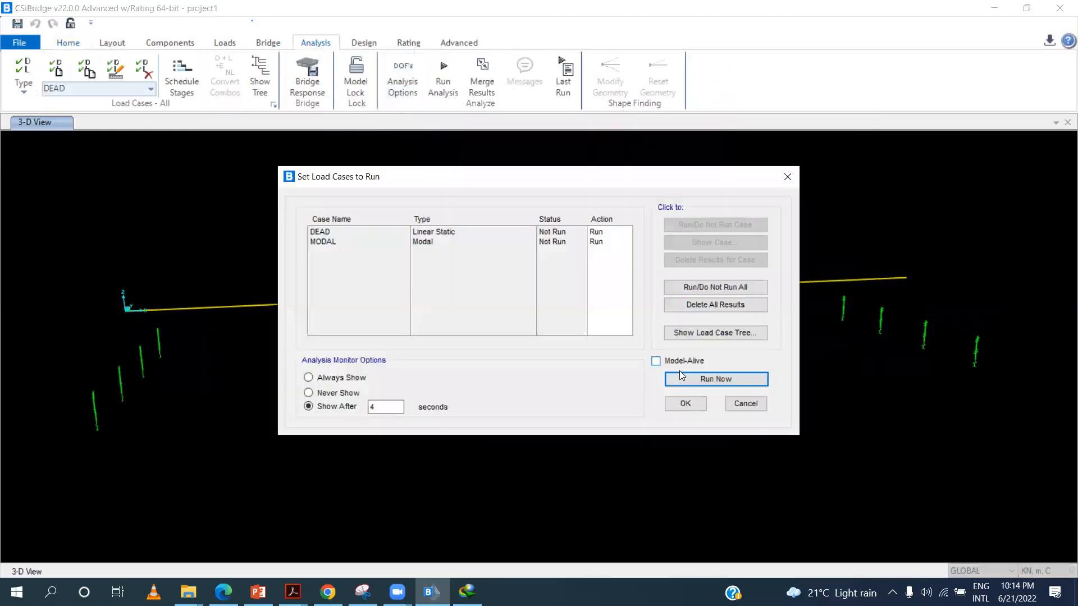
left_click(590, 243)
left_click(696, 227)
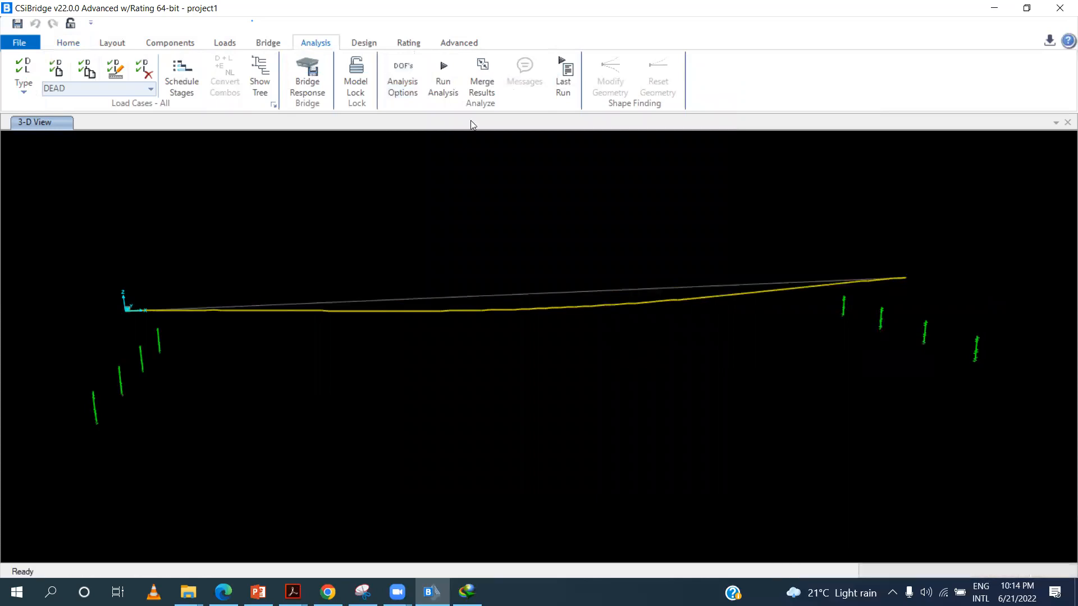
Review the spine model's superstructure M3 moment diagram under DEAD and check which sections offer results
left_click(84, 47)
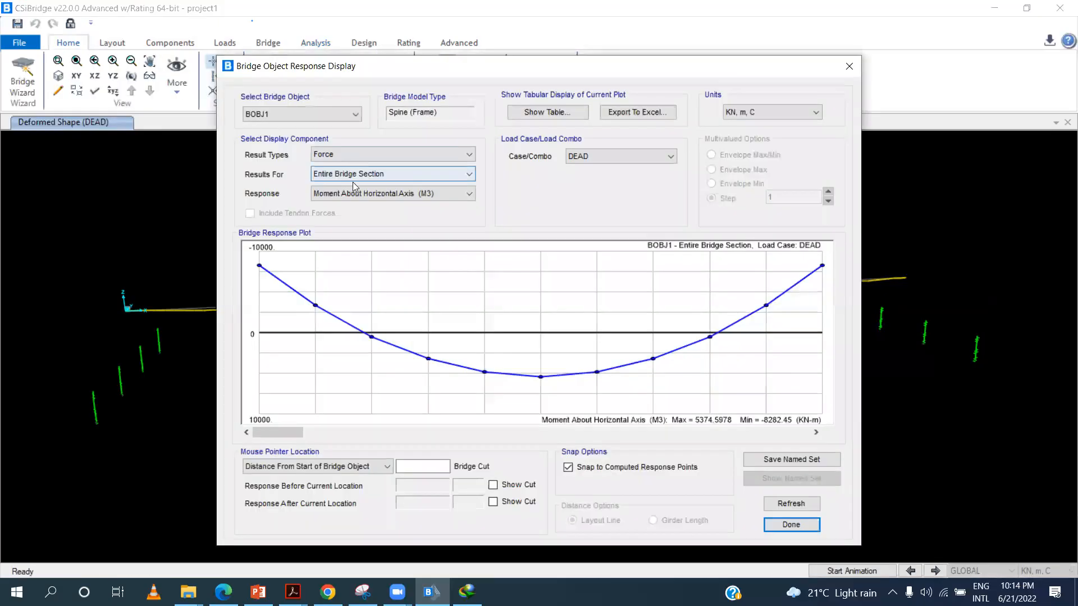
left_click(352, 178)
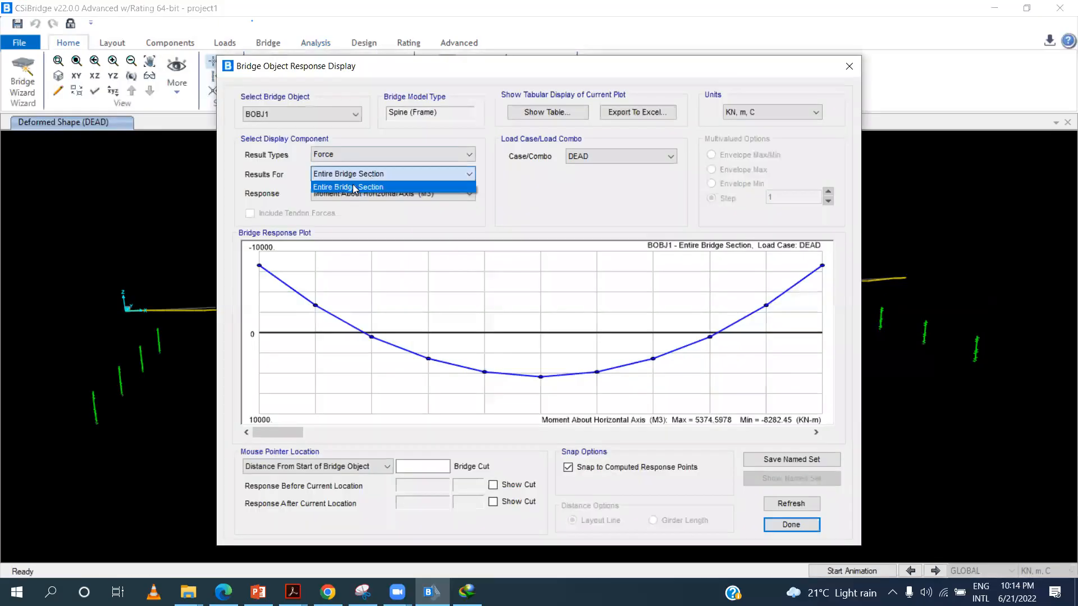
left_click(380, 107)
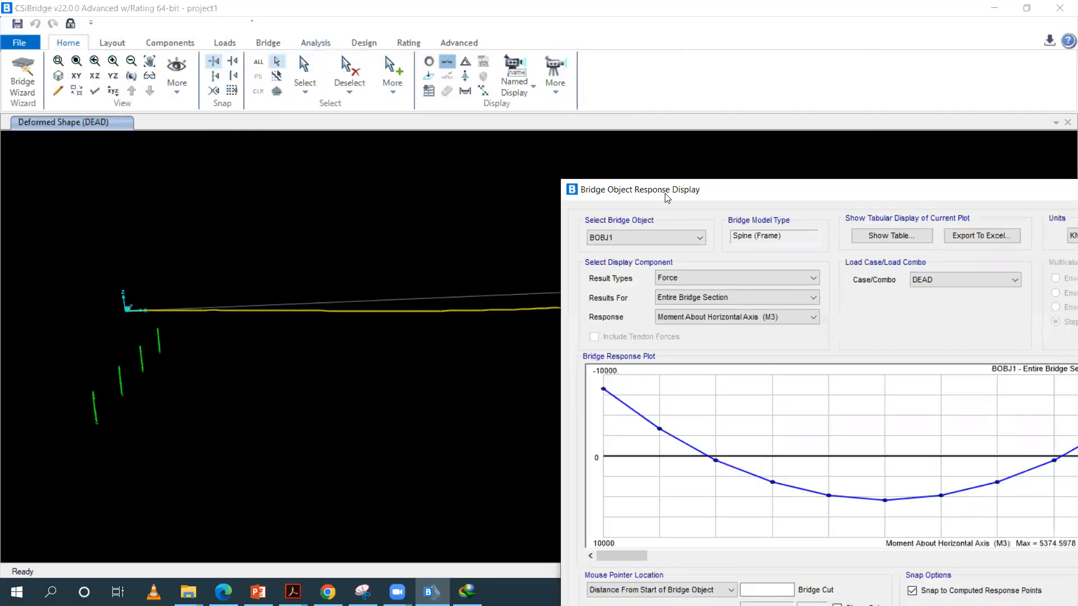
left_click_drag(666, 198, 360, 159)
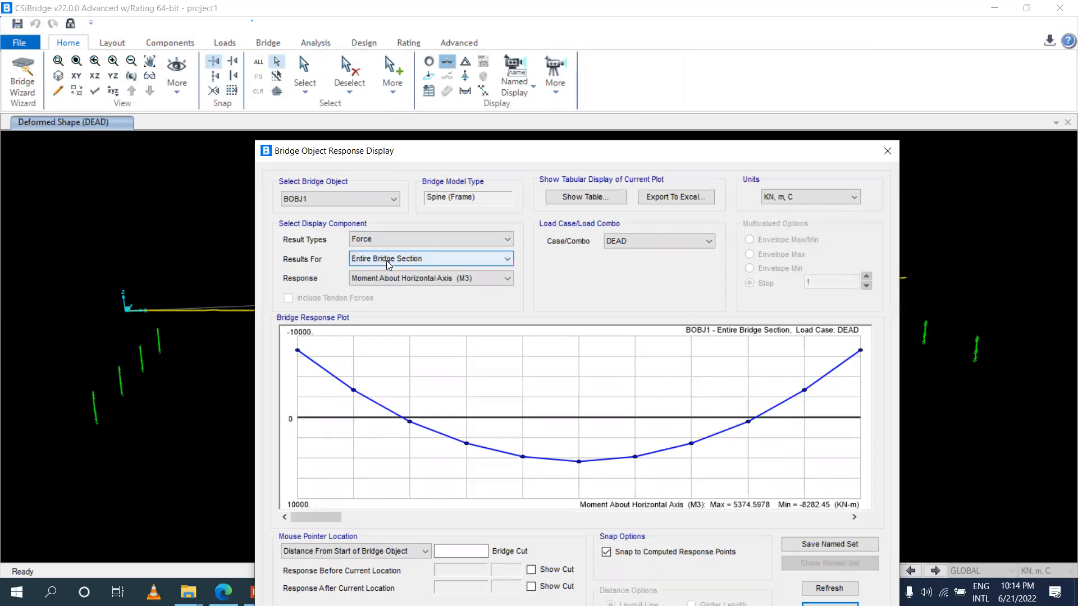
left_click(886, 150)
Unlock the model, deleting its analysis results, and recreate BOBJ1's linked model as a solid object model
left_click(71, 23)
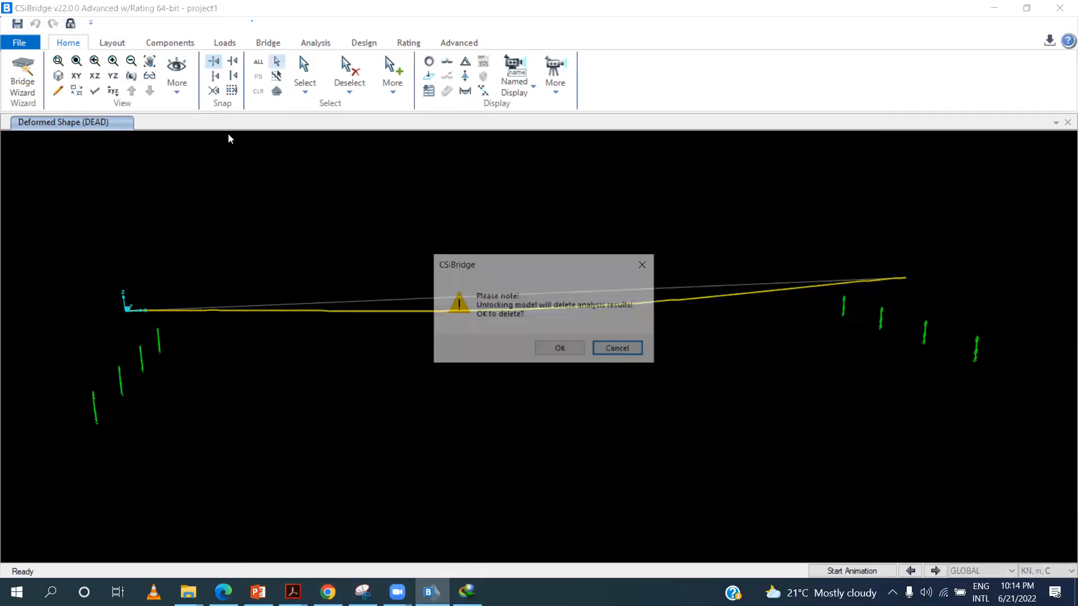
left_click(548, 350)
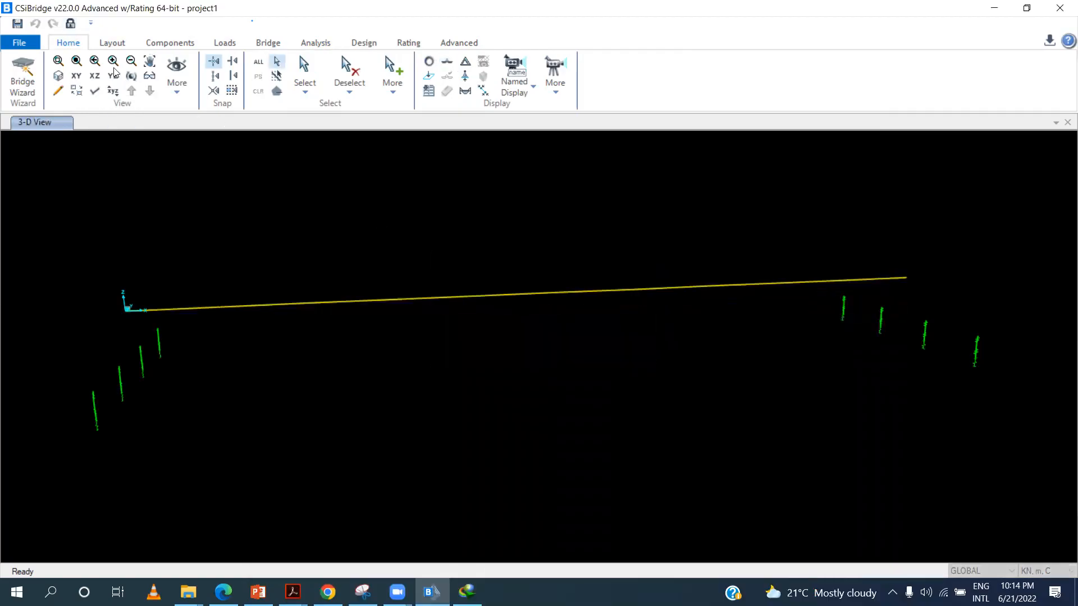
left_click(112, 44)
left_click(70, 44)
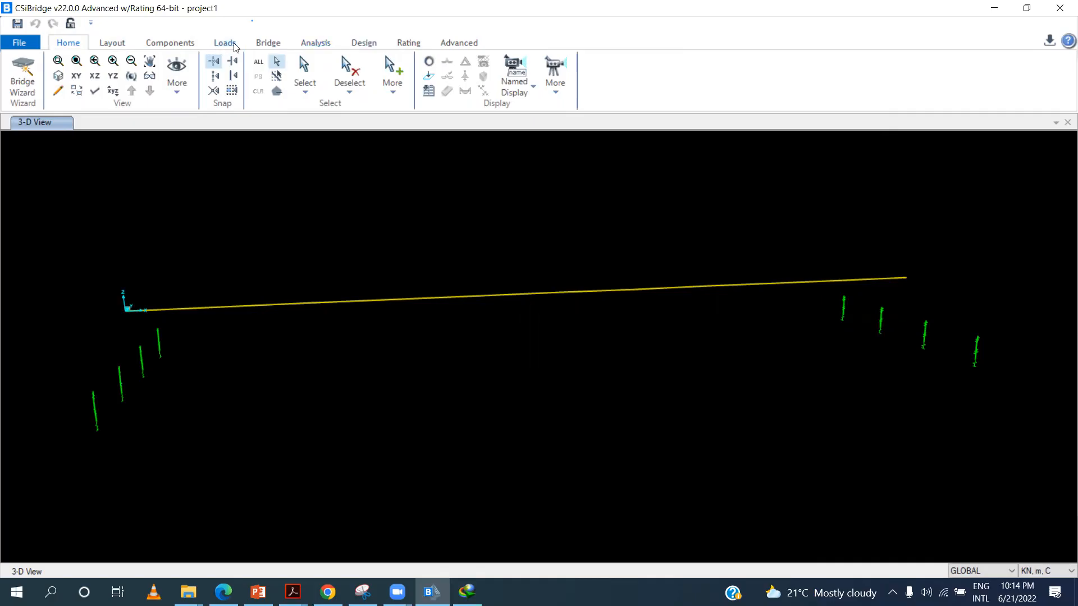
left_click(263, 45)
left_click(506, 94)
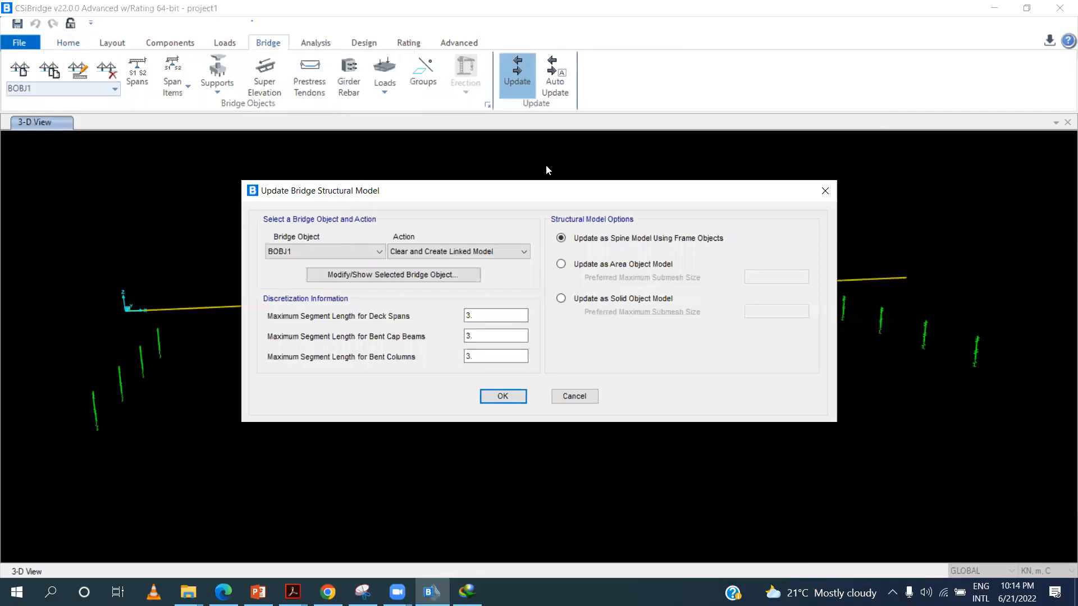
left_click(582, 300)
left_click(503, 396)
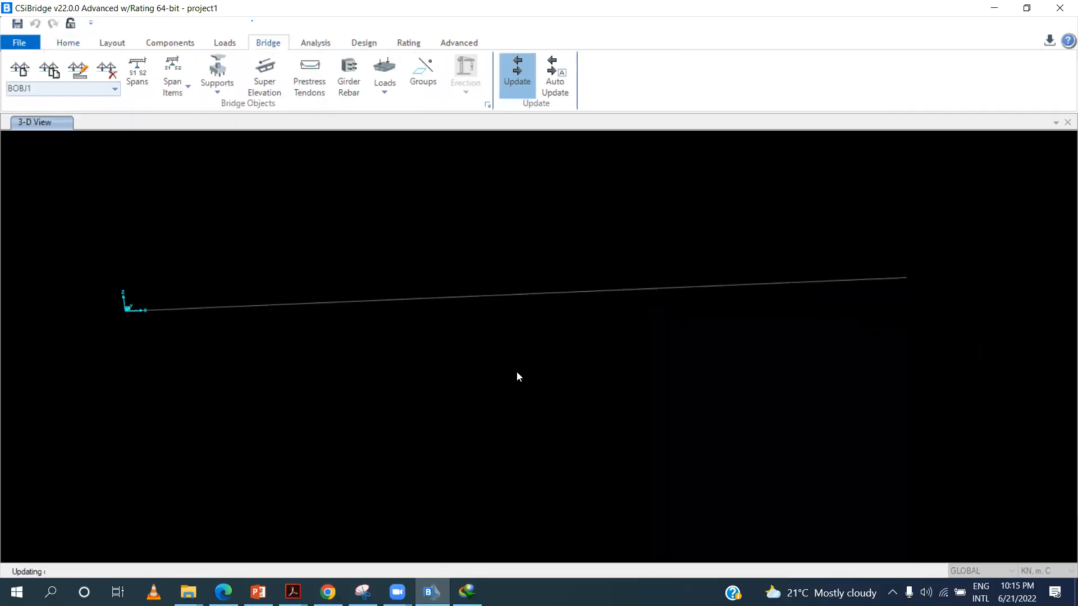
Examine the solid object model's deck, girders and bearing supports in 3D from the ends, the long side and above
left_click(68, 42)
left_click(131, 76)
mouse_move(195, 358)
left_mouse_down()
mouse_move(416, 373)
mouse_move(614, 345)
mouse_move(623, 365)
left_mouse_up()
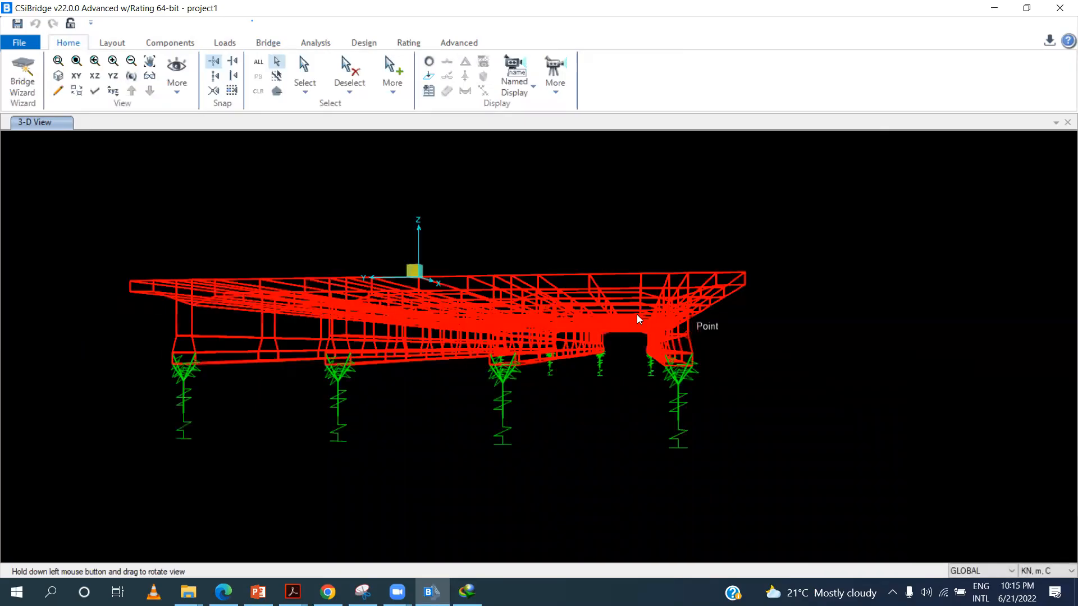
left_click(132, 75)
left_click_drag(409, 436, 538, 444)
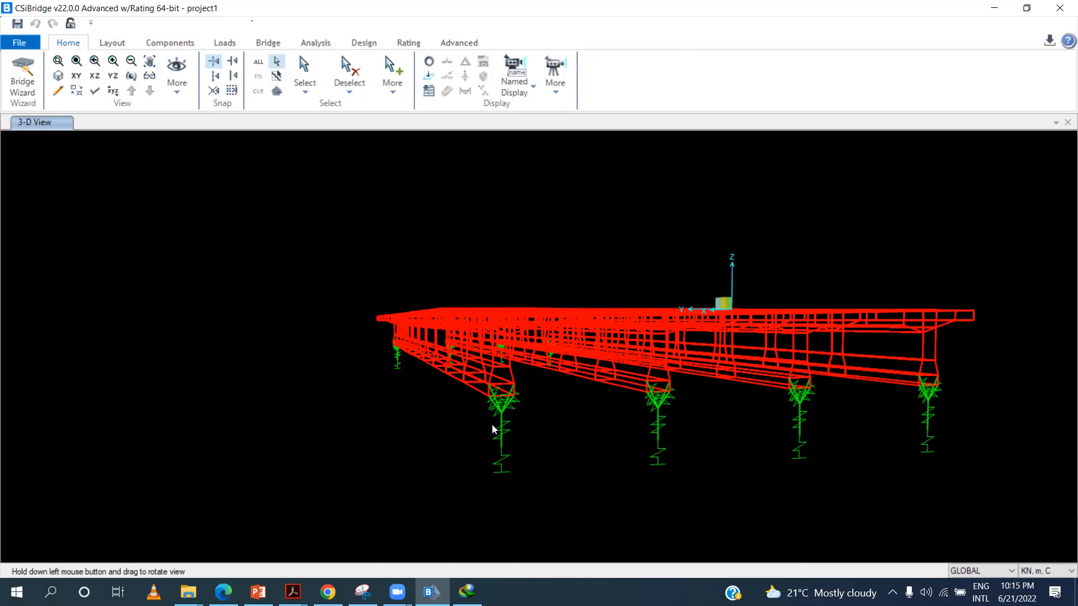
left_click(131, 76)
left_click_drag(773, 466, 841, 466)
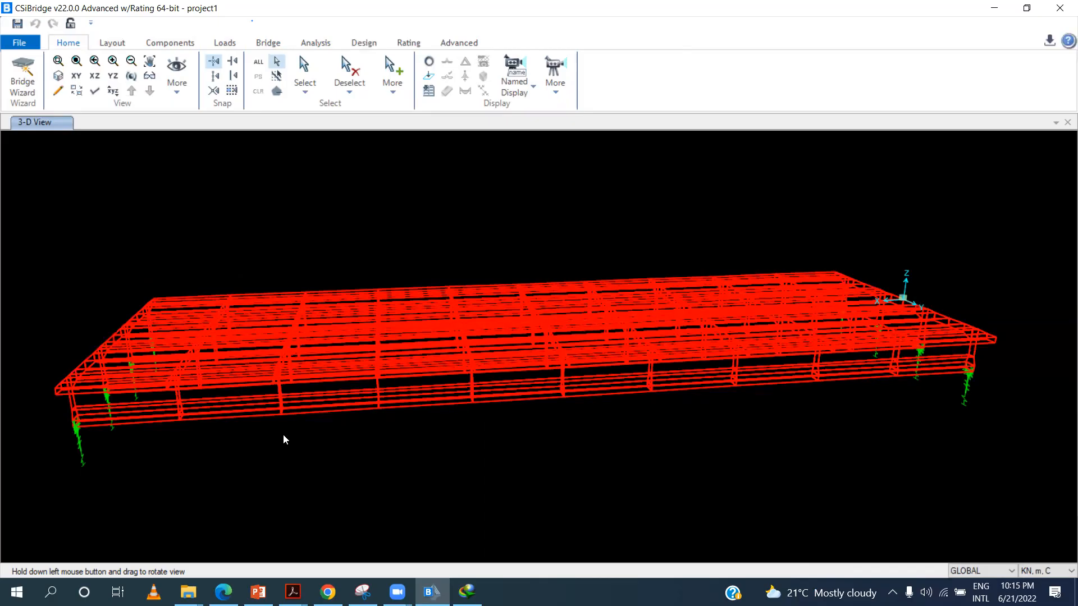
left_click(129, 76)
left_click_drag(284, 335, 306, 378)
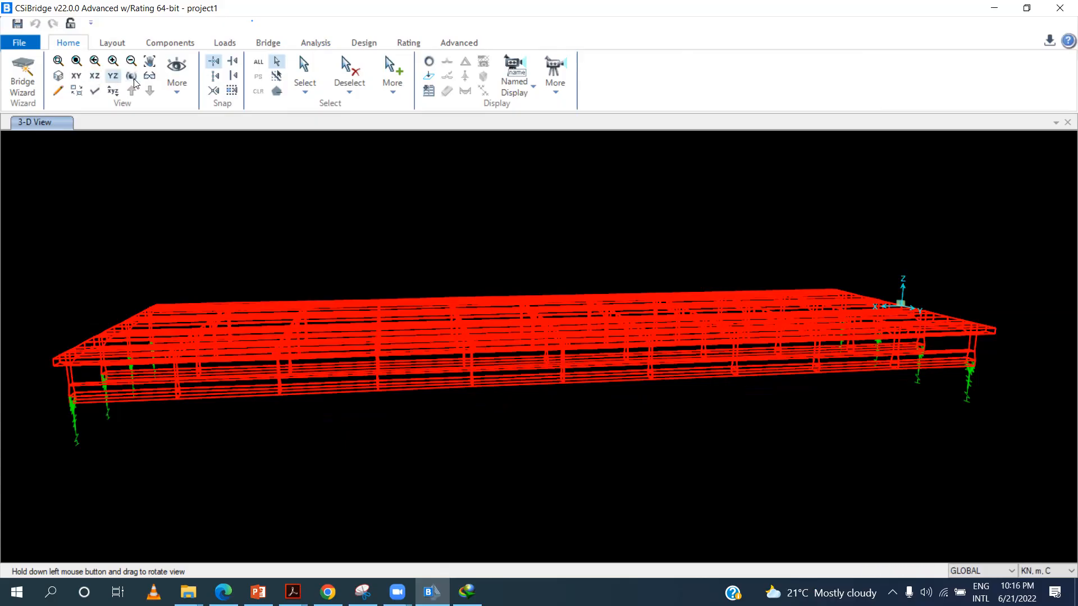
left_click_drag(814, 260, 742, 390)
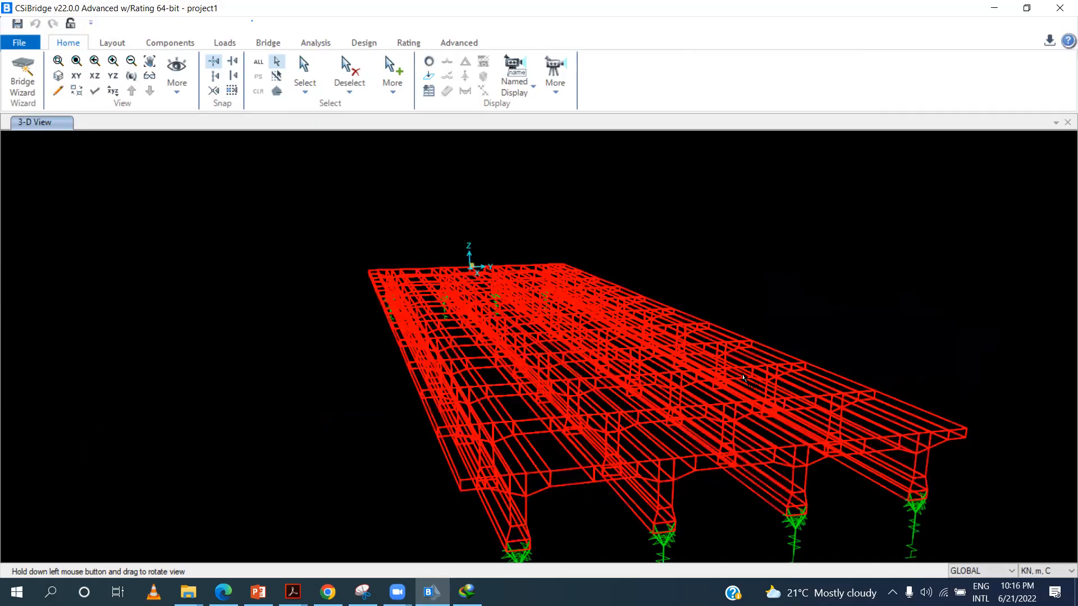
left_click_drag(674, 398, 709, 168)
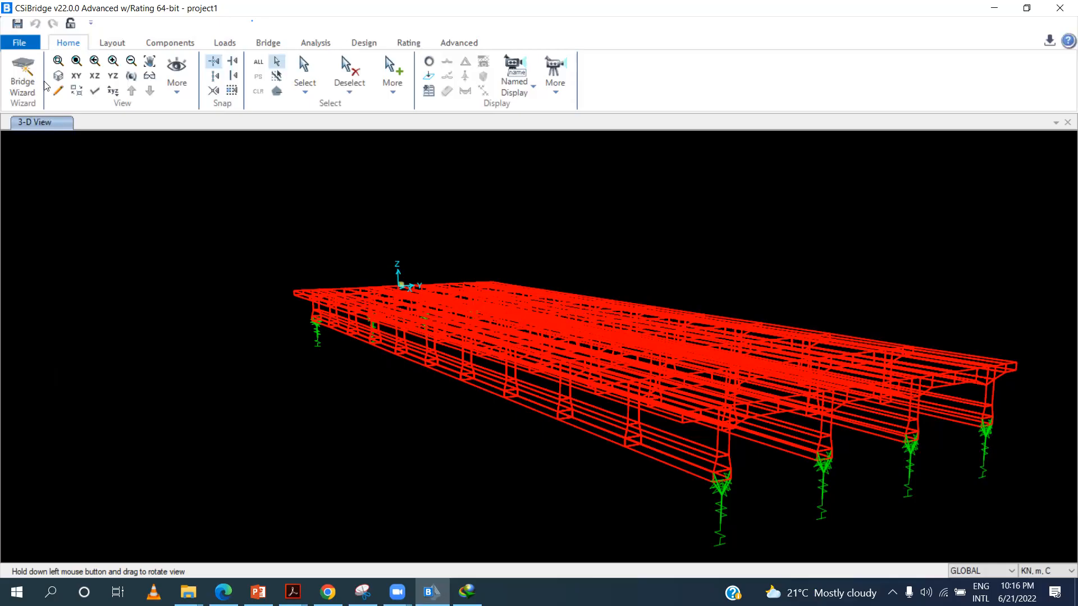
left_click_drag(625, 400, 600, 404)
left_click_drag(671, 436, 674, 433)
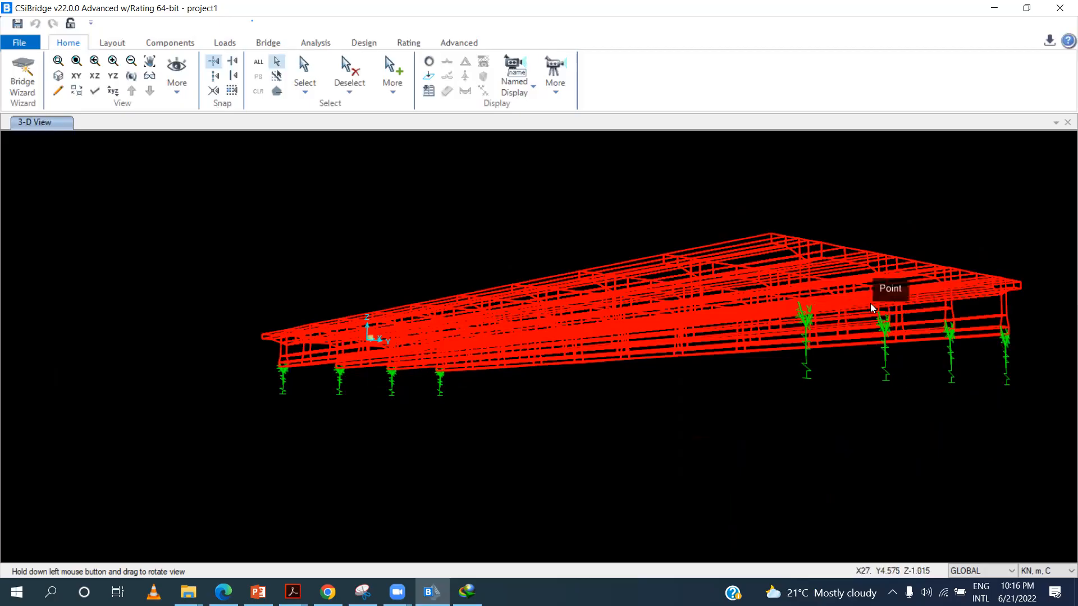
left_click(131, 76)
left_click_drag(831, 389, 541, 394)
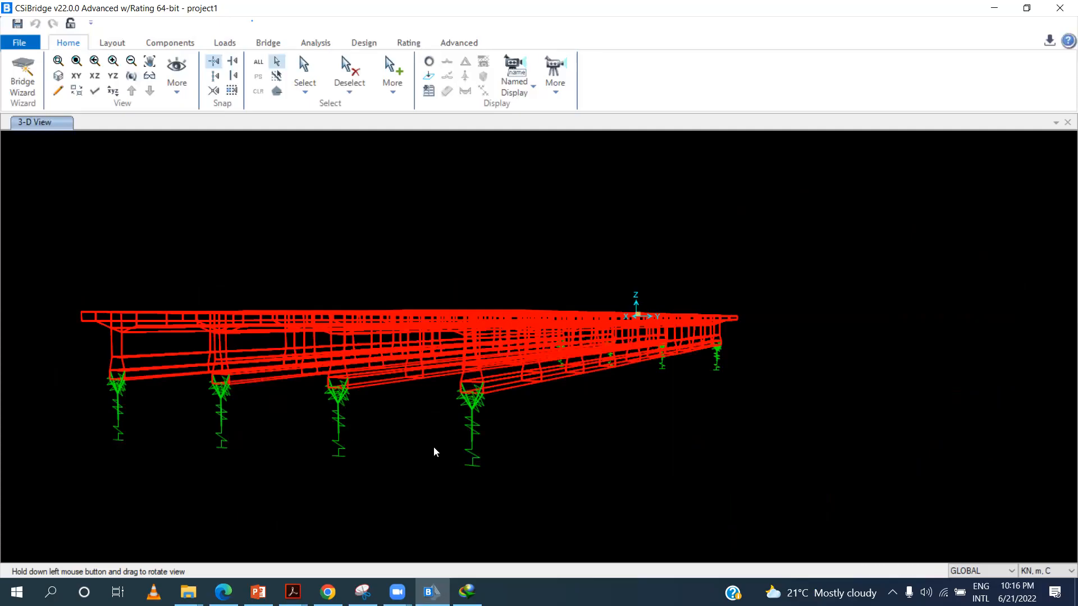
left_click(134, 76)
left_click_drag(622, 349, 358, 352)
left_click_drag(320, 293, 320, 293)
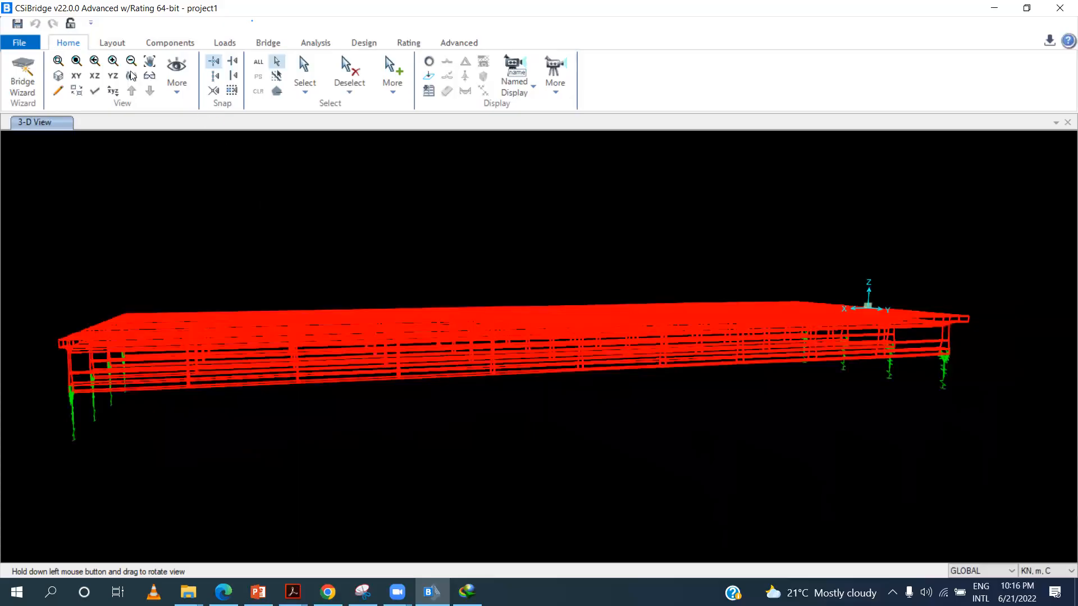
left_click(131, 74)
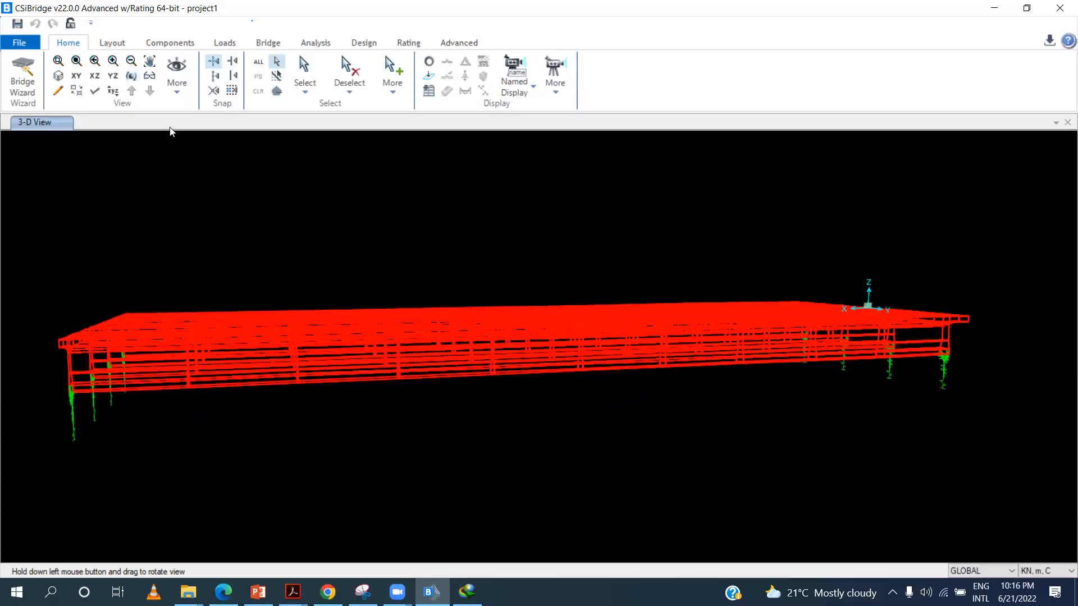